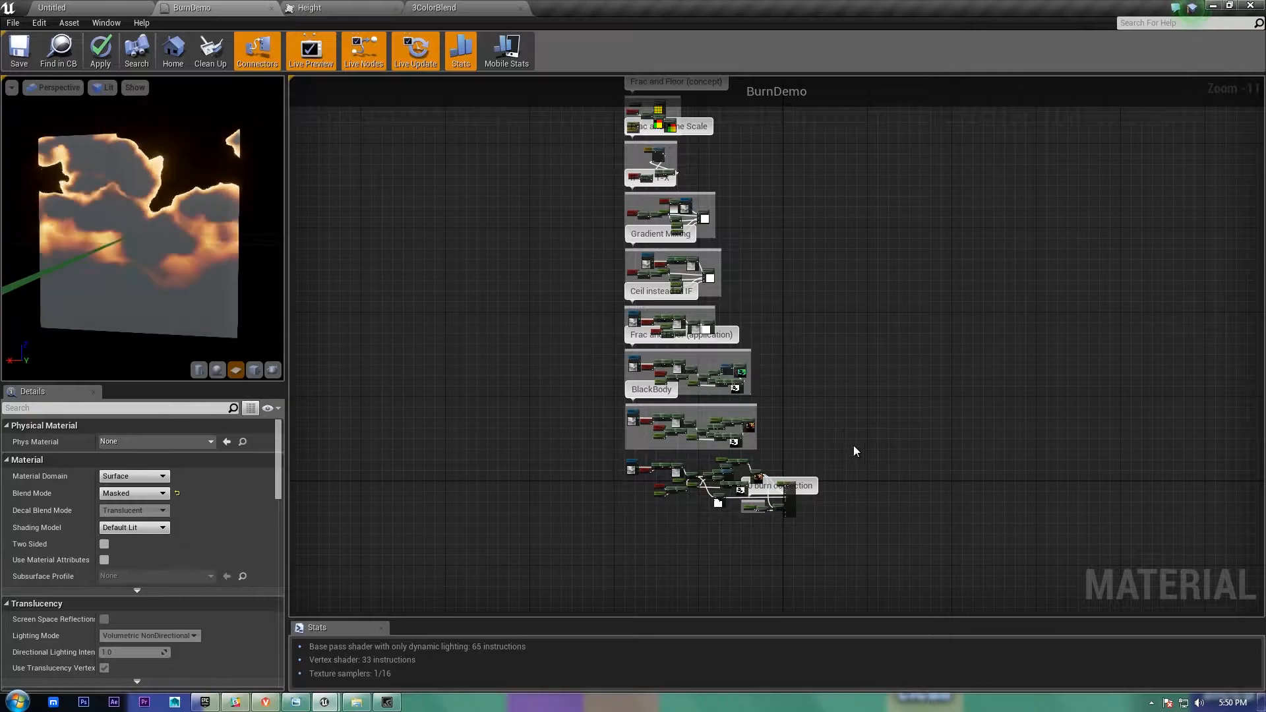
Step: Examine the finished burn network, from its Frac, Floor and Ceil nodes to the 0 burn correction group and material outputs
scroll(703, 524, up, 7)
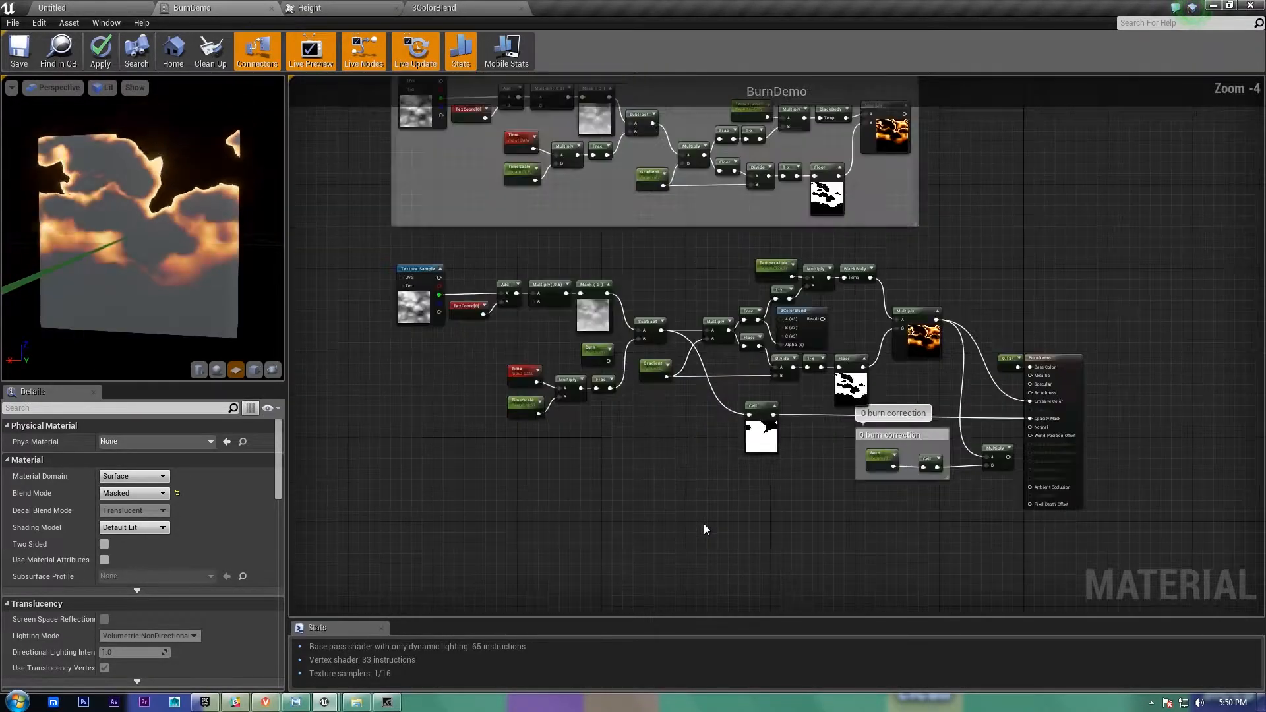
right_drag(612, 446, 552, 441)
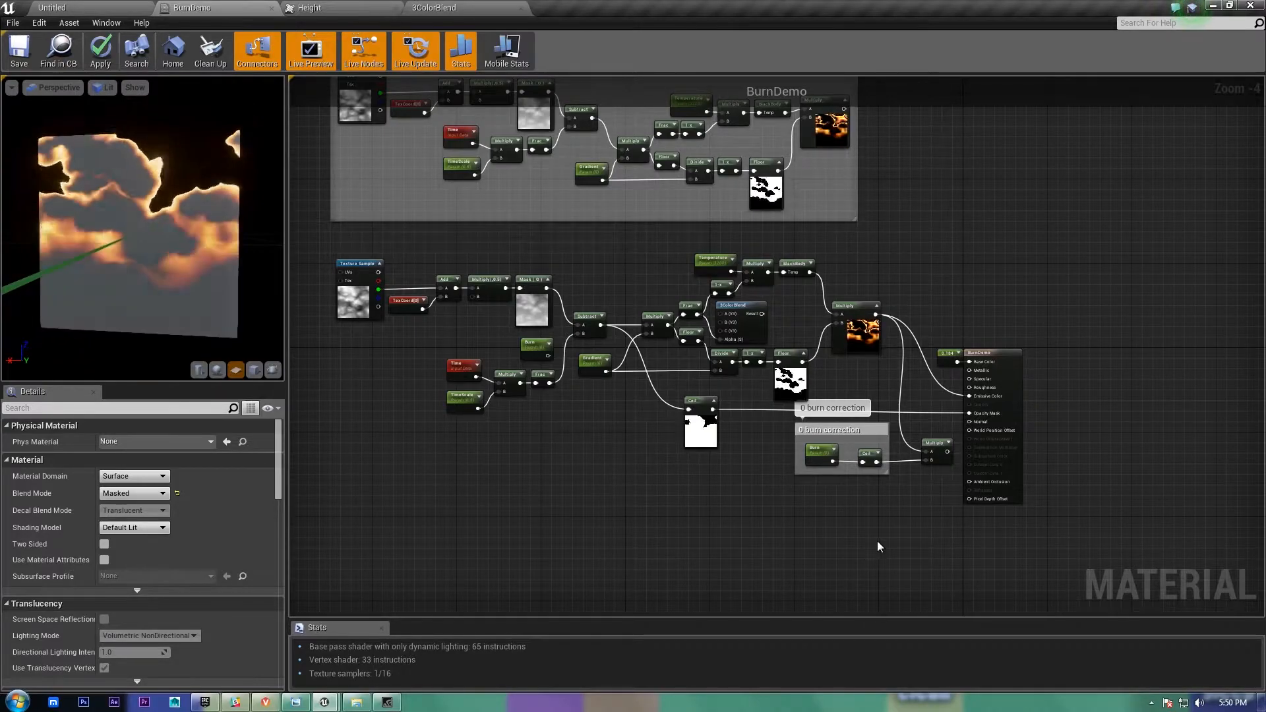
scroll(896, 512, up, 4)
right_drag(914, 490, 715, 537)
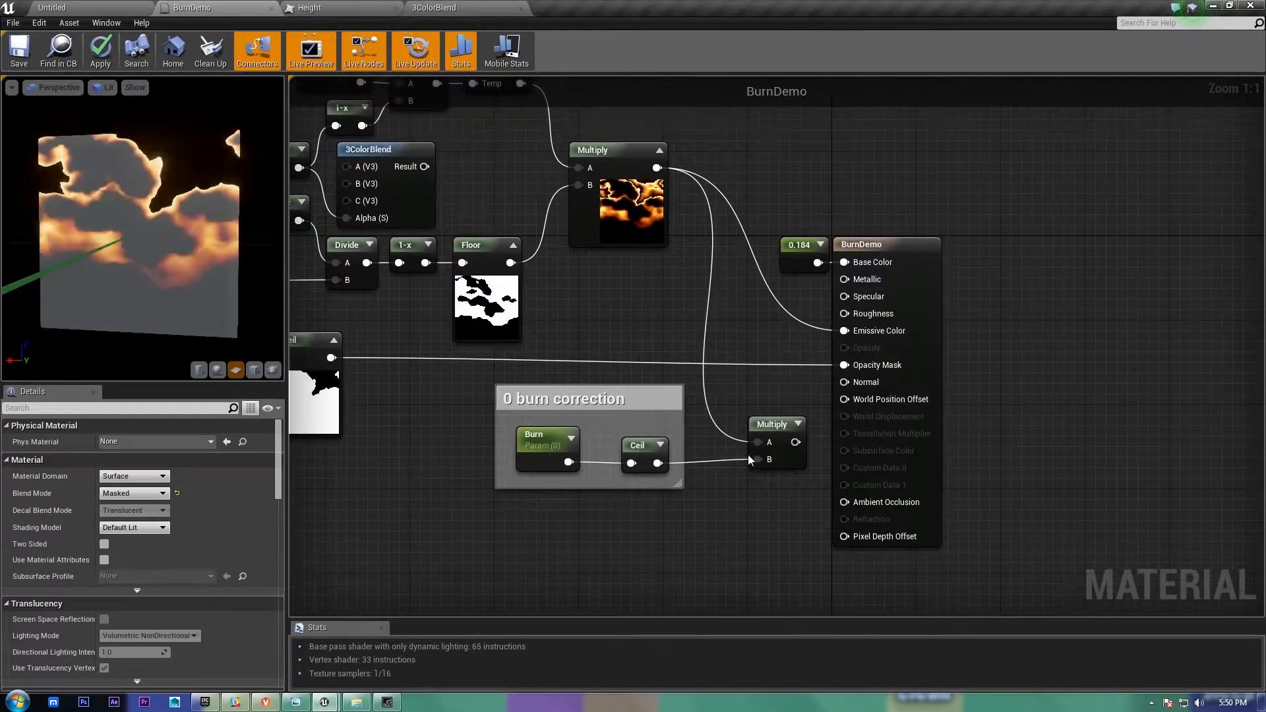
right_drag(738, 316, 735, 344)
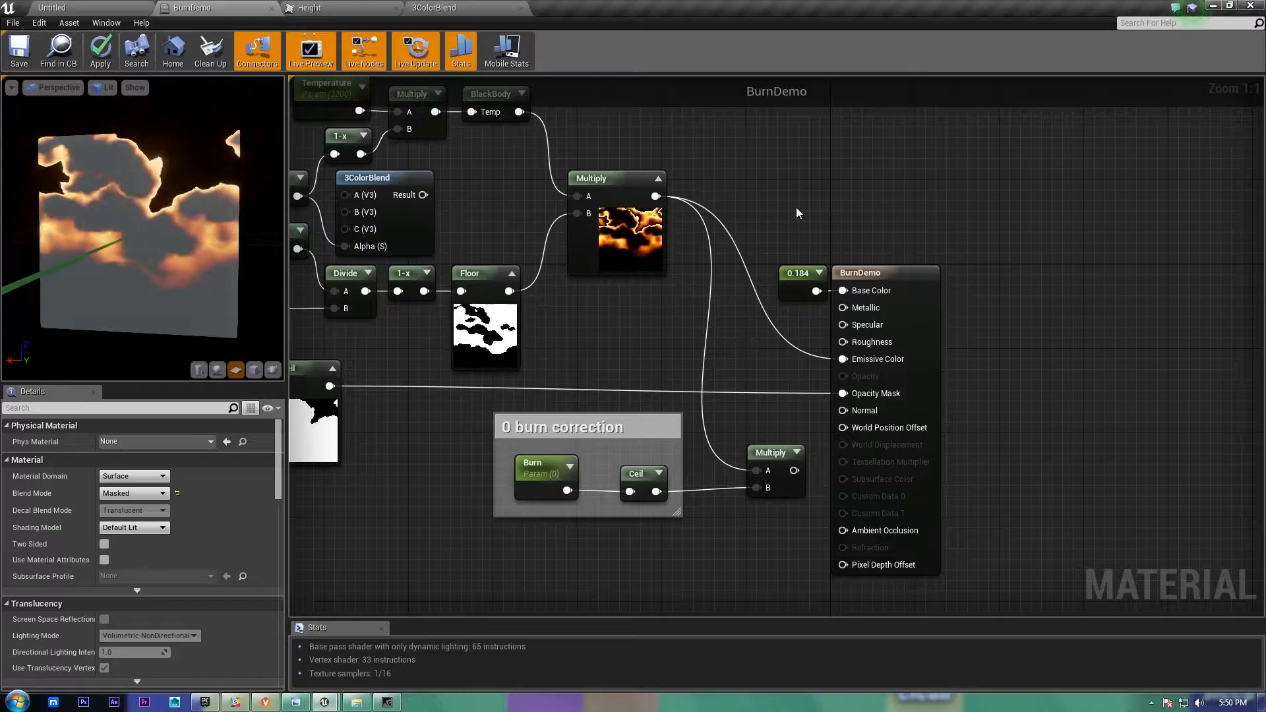
click(795, 289)
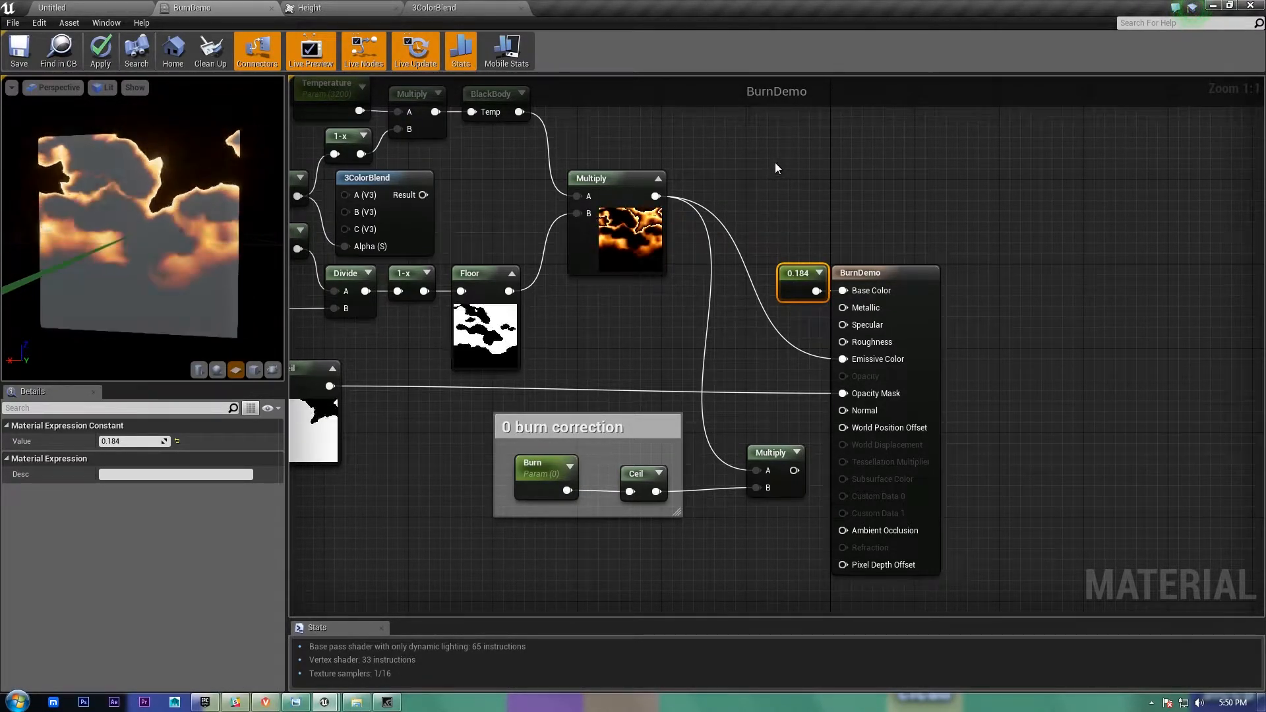
click(750, 206)
drag(723, 137, 653, 227)
right_drag(729, 339, 734, 272)
click(782, 299)
right_drag(565, 311, 743, 311)
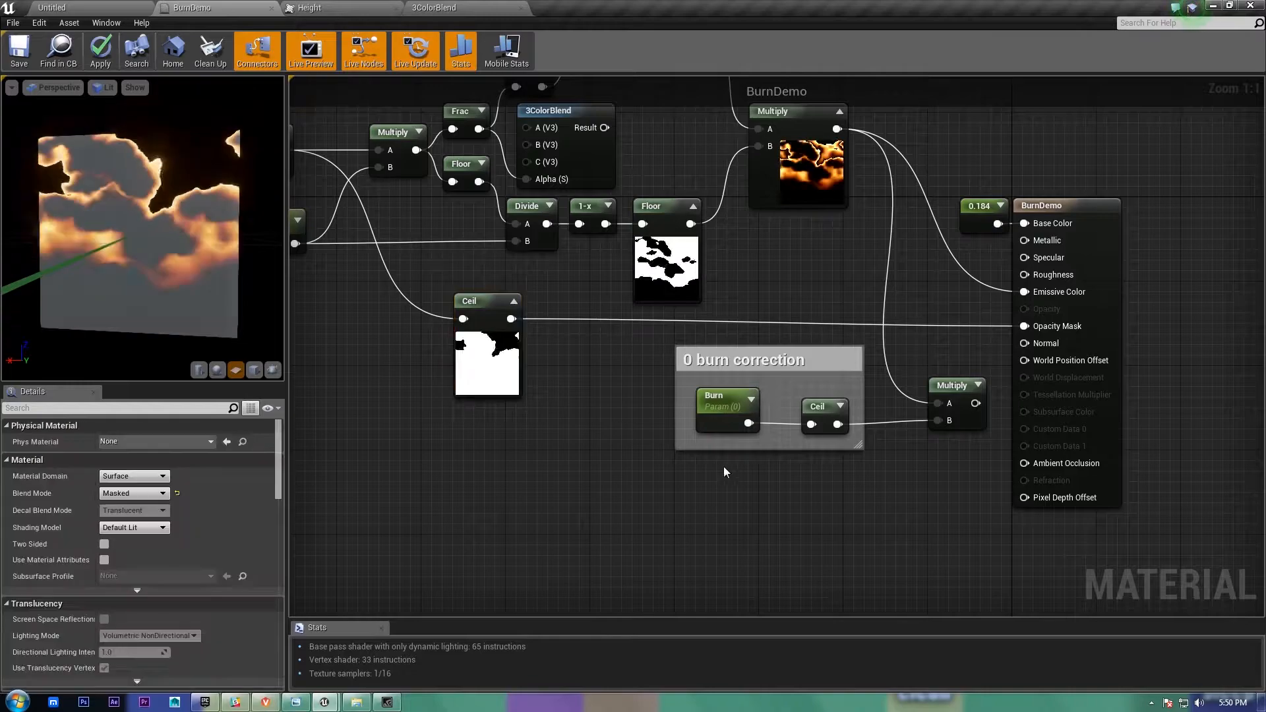
Step: Duplicate the TexCoord node from the Frac and Floor (concept) group into the empty space above that group
scroll(689, 456, down, 5)
scroll(928, 261, down, 2)
right_drag(951, 324, 953, 531)
right_drag(889, 189, 922, 316)
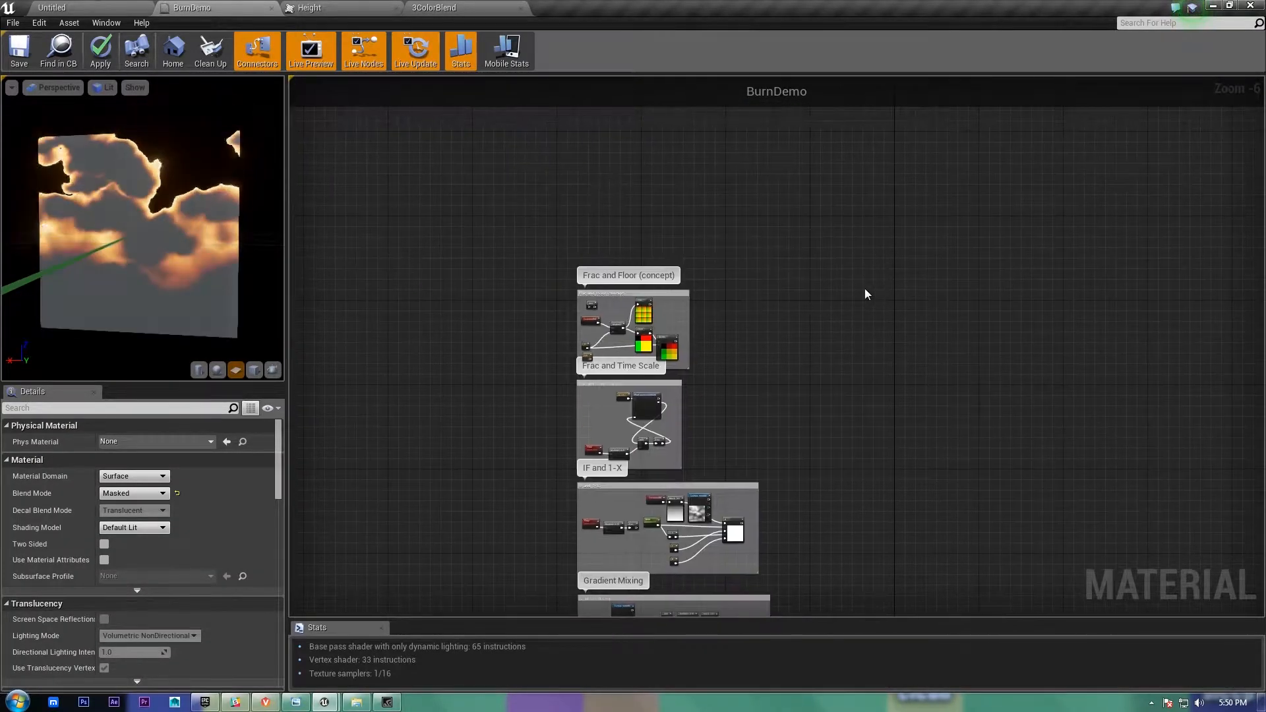
scroll(586, 373, up, 6)
right_drag(741, 289, 657, 419)
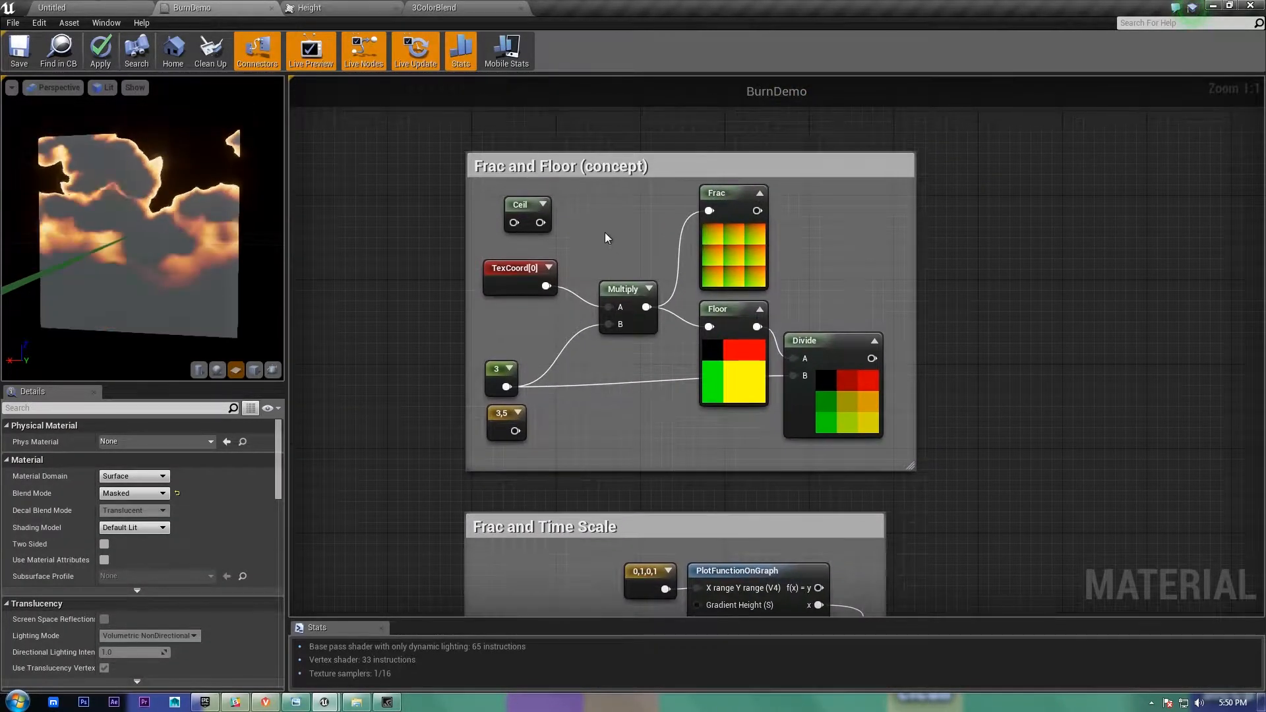
right_drag(599, 236, 603, 309)
click(509, 357)
key(ctrl+c)
right_drag(508, 357, 507, 465)
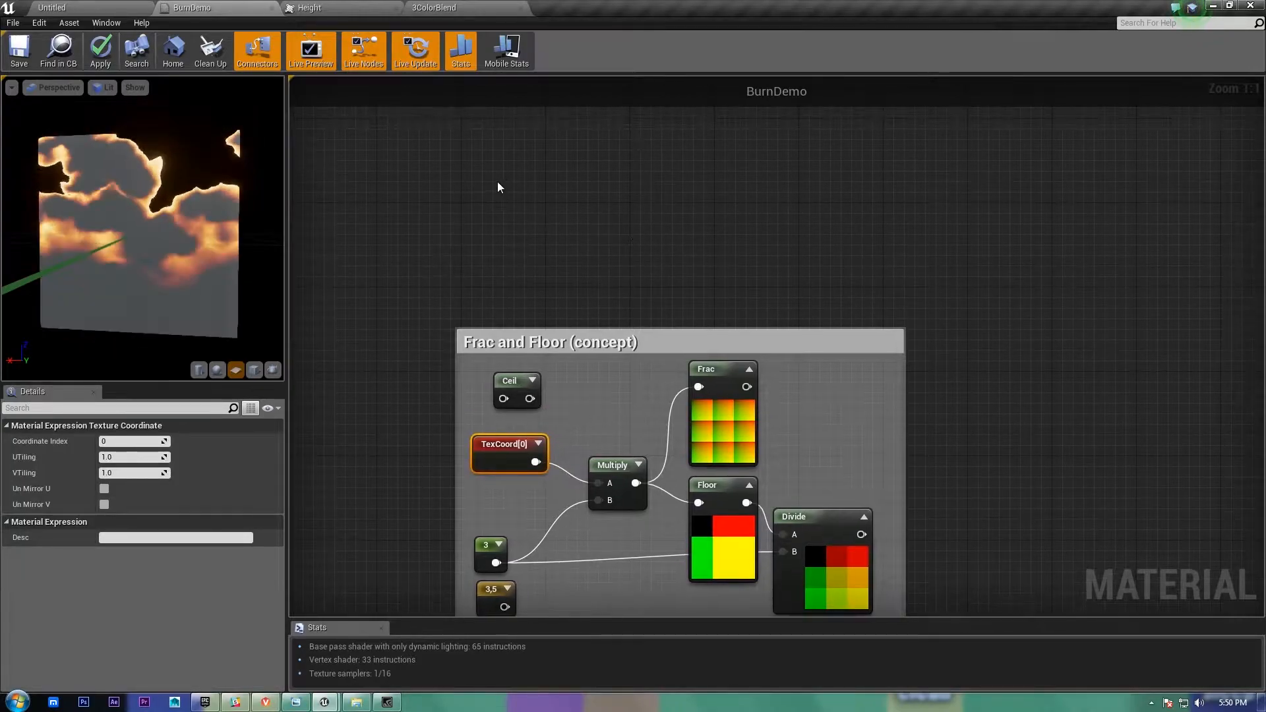
key(ctrl+v)
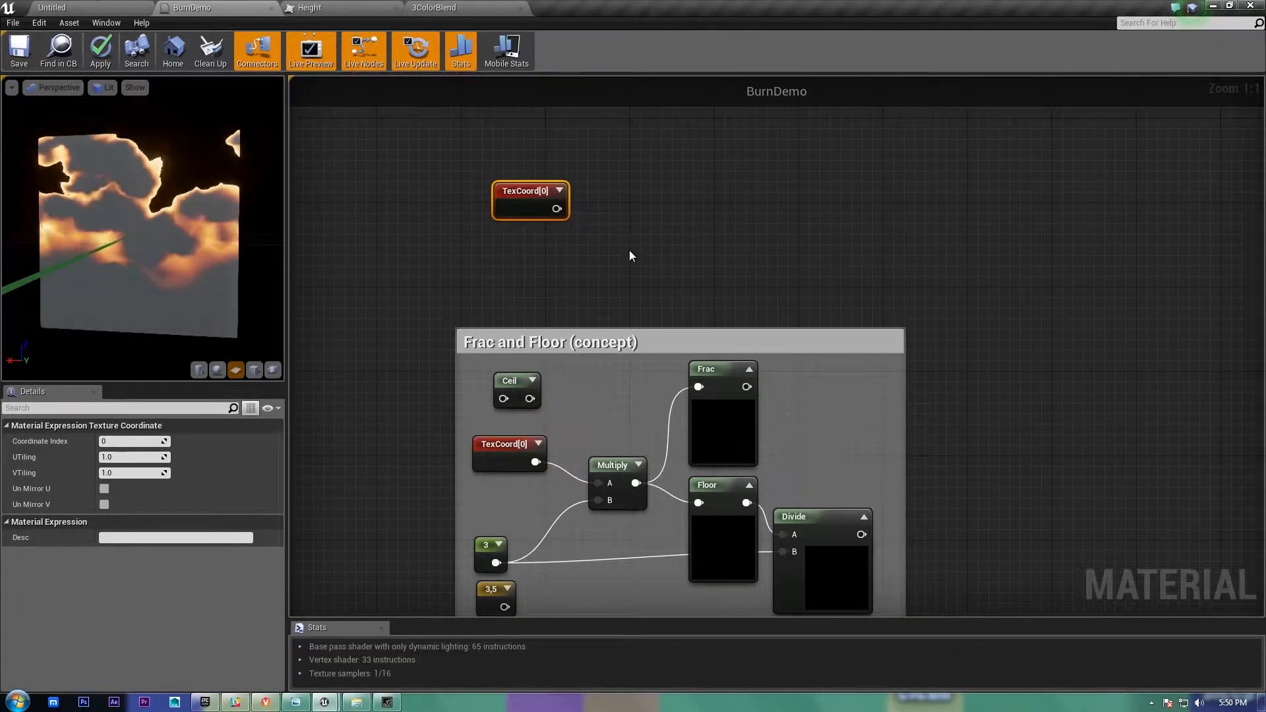
Step: Add a Component Mask node fed by the output of the duplicated TexCoord node
drag(544, 208, 577, 208)
text(comp)
key(Return)
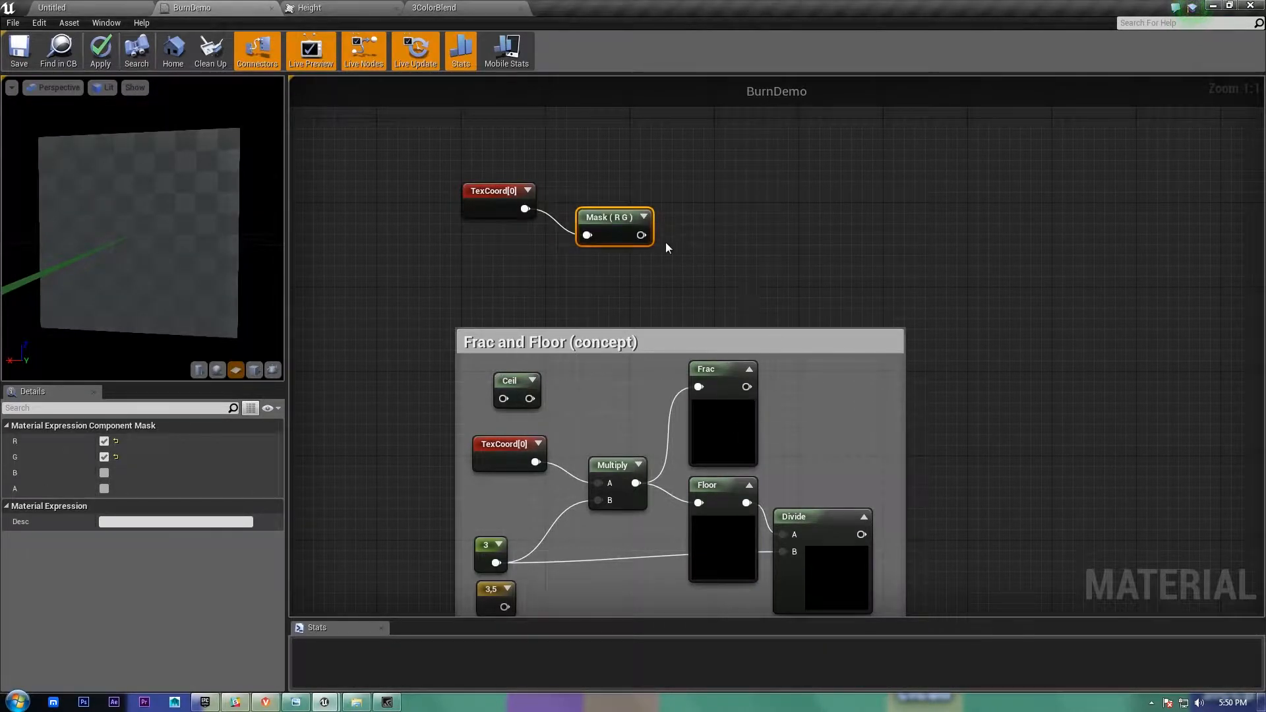
Step: Limit the Component Mask to the G channel, expand its preview and align it beside TexCoord
click(643, 217)
drag(633, 217, 624, 201)
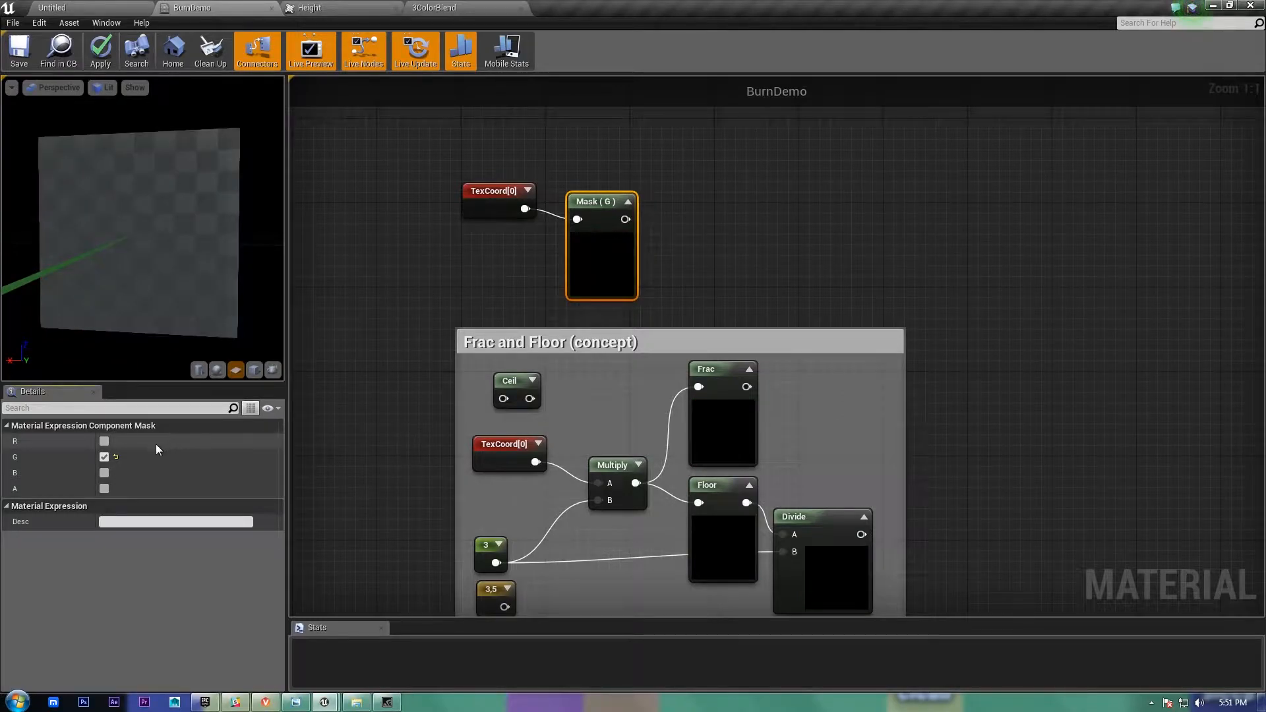
click(104, 441)
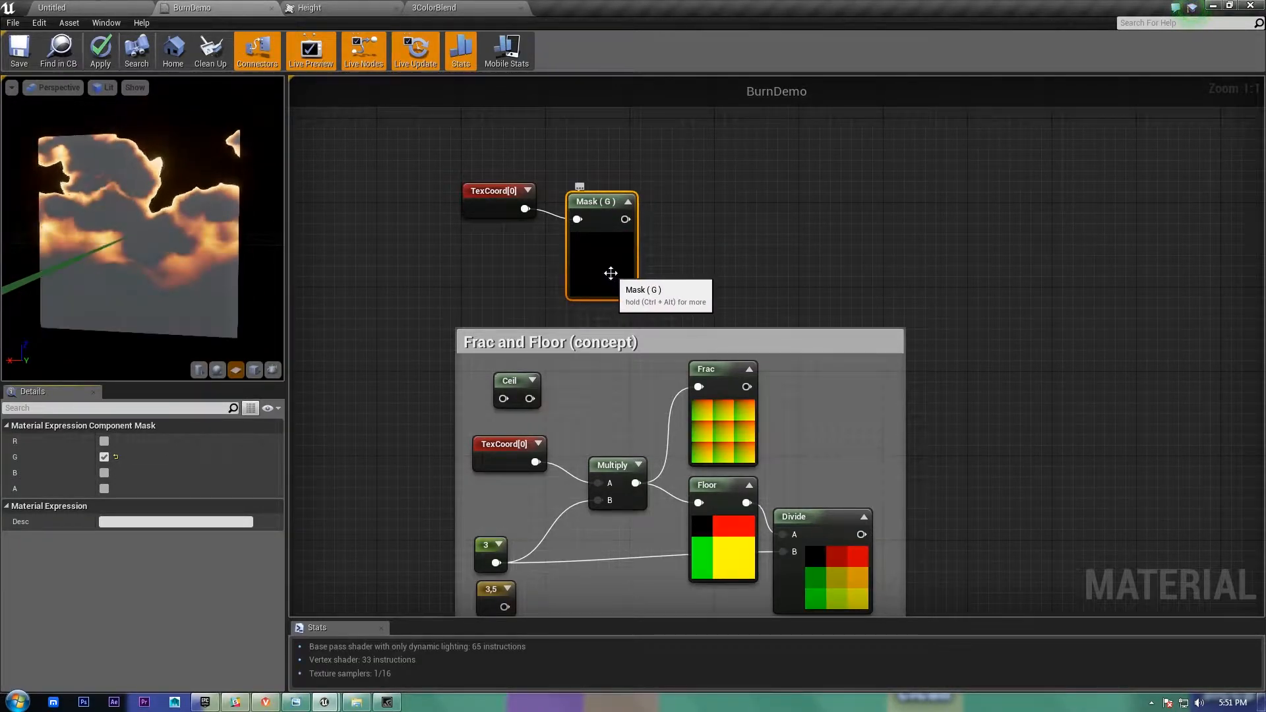
drag(612, 277, 623, 266)
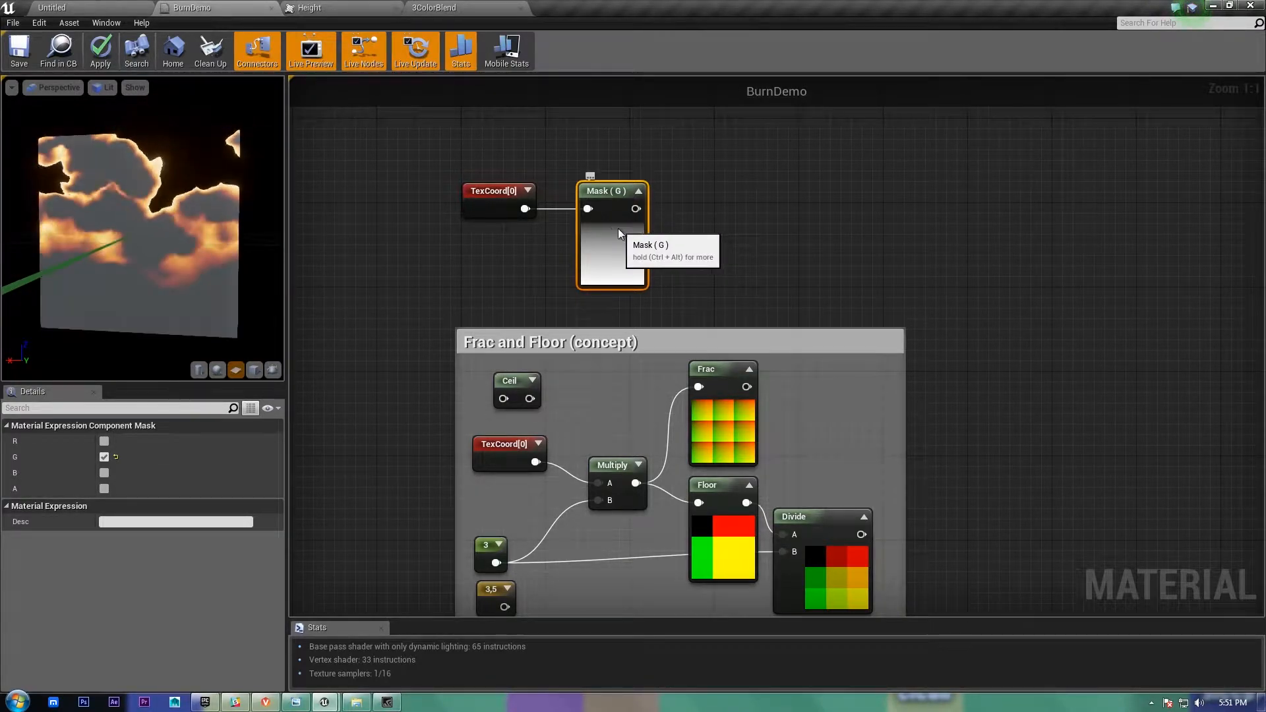
drag(621, 227, 610, 229)
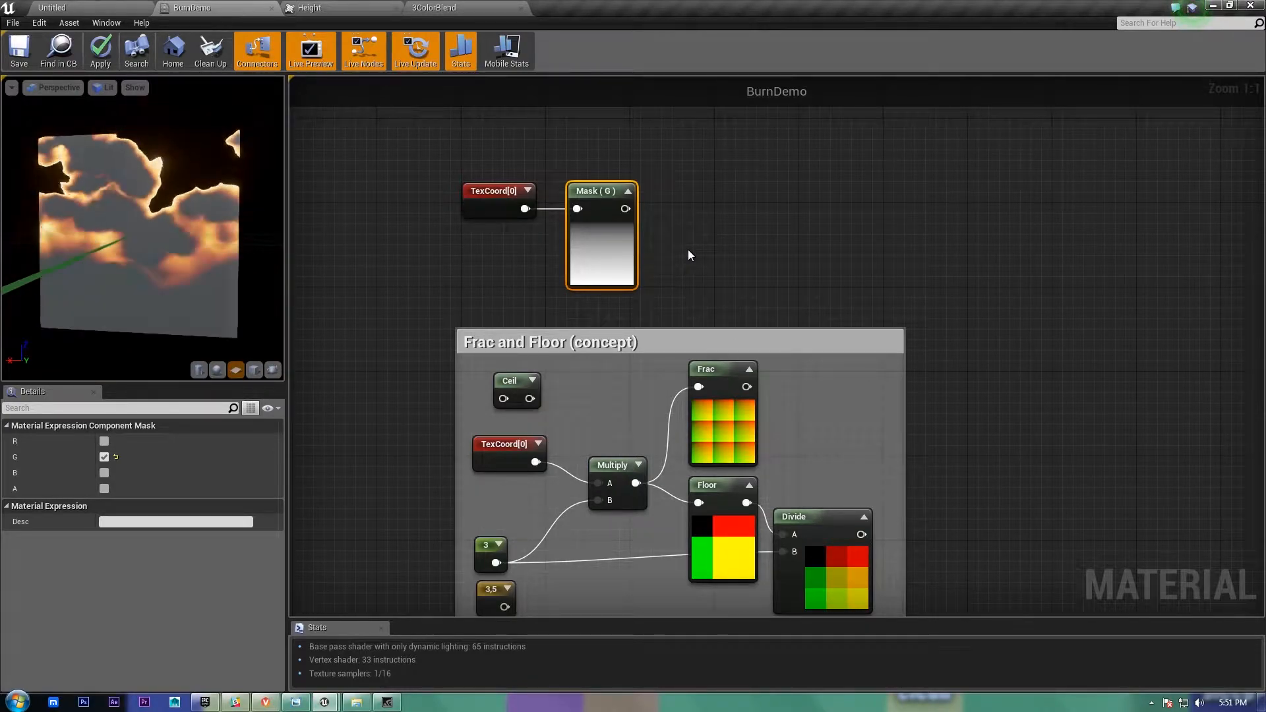
Step: Duplicate the Ceil and Floor nodes from the Frac and Floor (concept) group into the space beside Mask (G)
right_drag(689, 256, 671, 258)
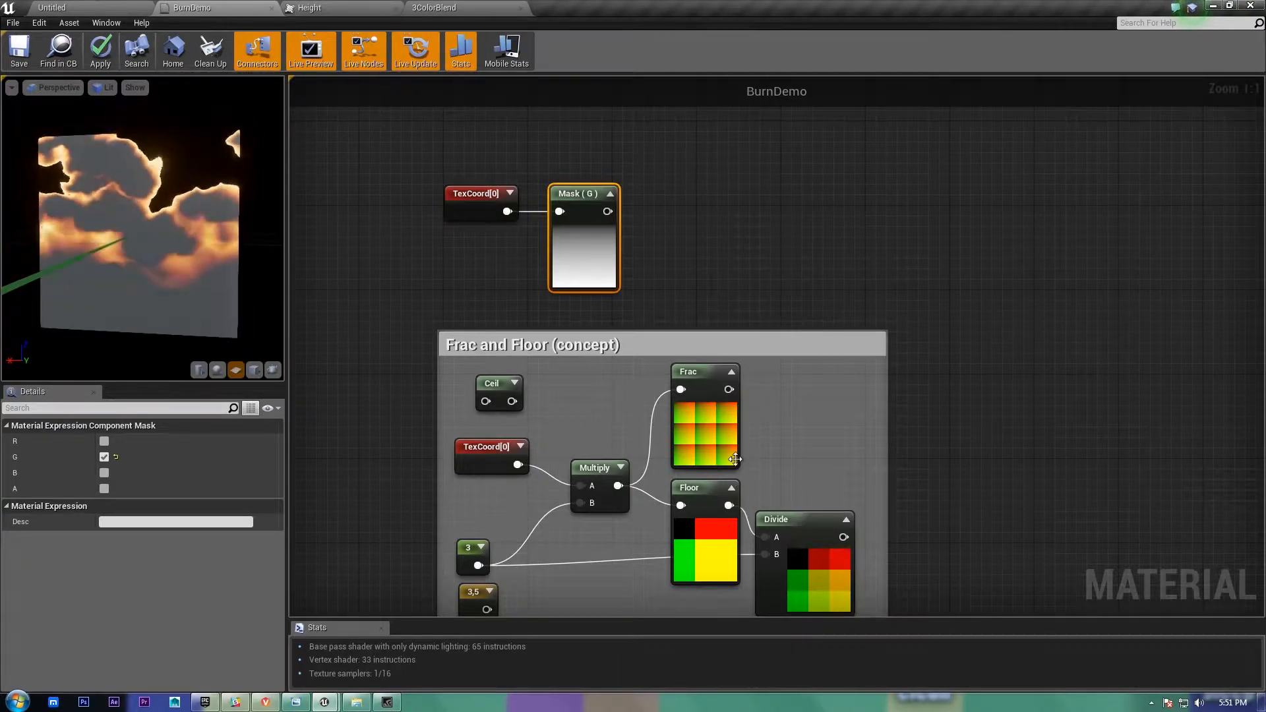
click(501, 386)
key(ctrl+c)
key(ctrl+v)
click(719, 522)
key(ctrl+c)
key(ctrl+v)
Step: Connect Mask (G) to the duplicated Ceil and Floor nodes, stacking them with their previews expanded
drag(750, 253, 739, 149)
right_drag(792, 153, 797, 189)
click(772, 168)
drag(763, 168, 762, 115)
drag(775, 303, 692, 295)
drag(768, 173, 696, 203)
click(792, 233)
scroll(799, 232, up, 1)
right_drag(799, 232, 865, 287)
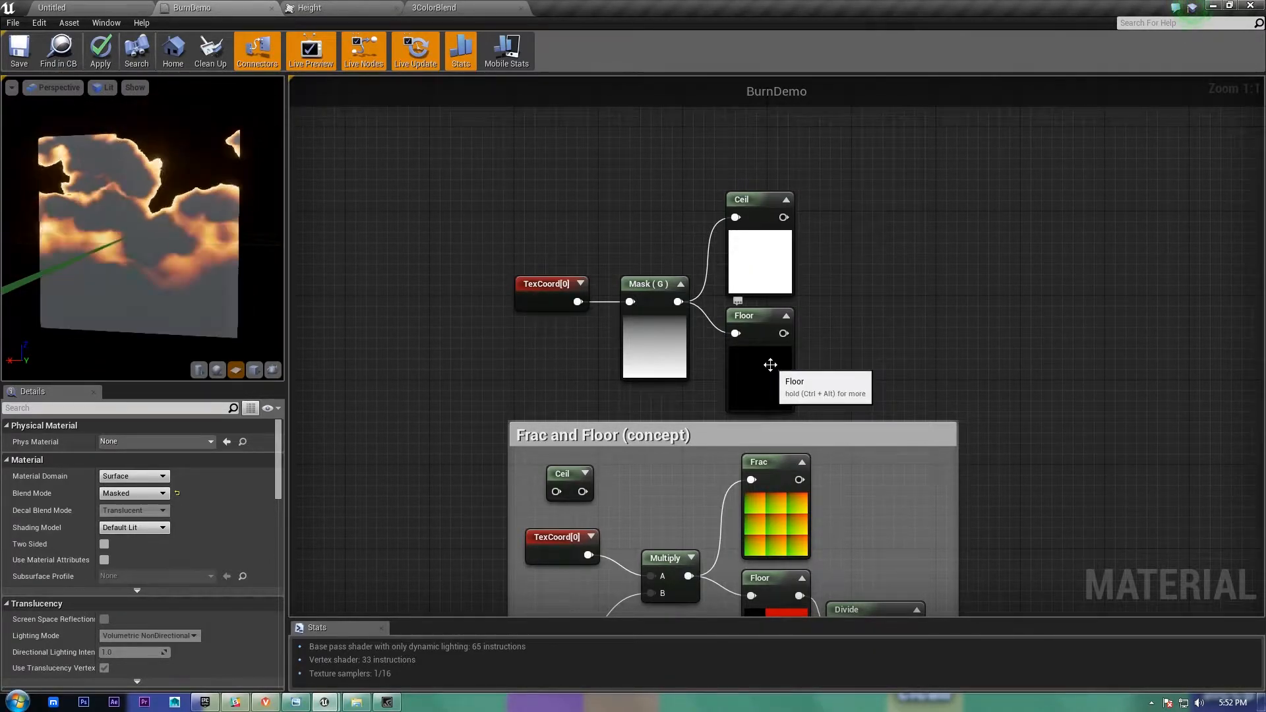
right_drag(866, 338, 802, 291)
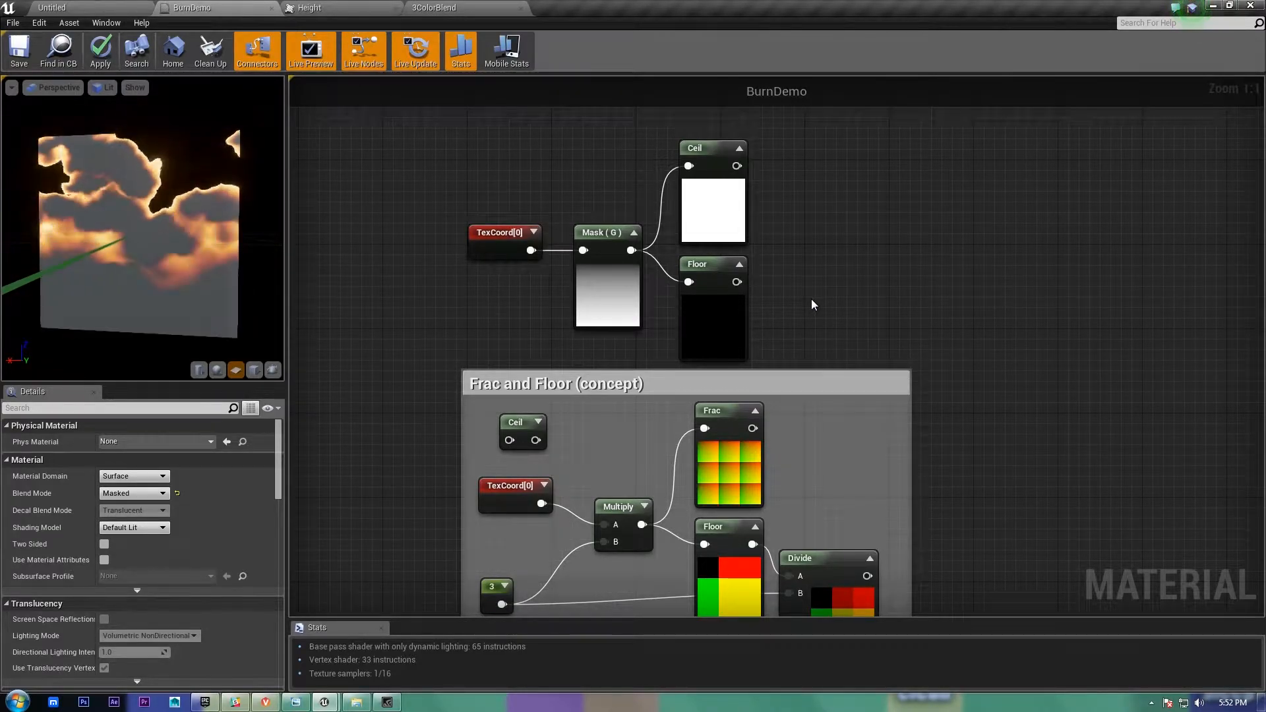
Step: Space Ceil and Floor farther from the mask and insert an Add node with Const B 0.2 before Floor
mouse_move(812, 299)
right_down()
mouse_move(804, 248)
mouse_move(794, 309)
right_up()
drag(776, 318, 957, 202)
click(1076, 341)
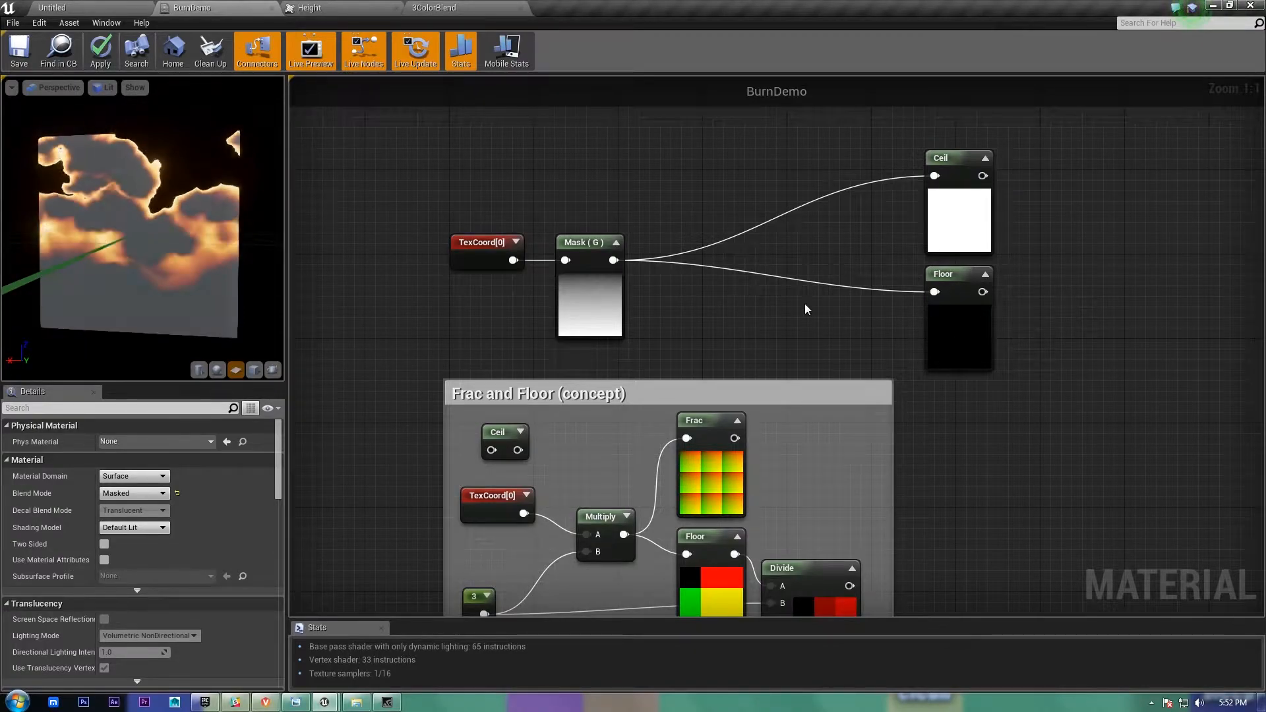
drag(927, 292, 839, 300)
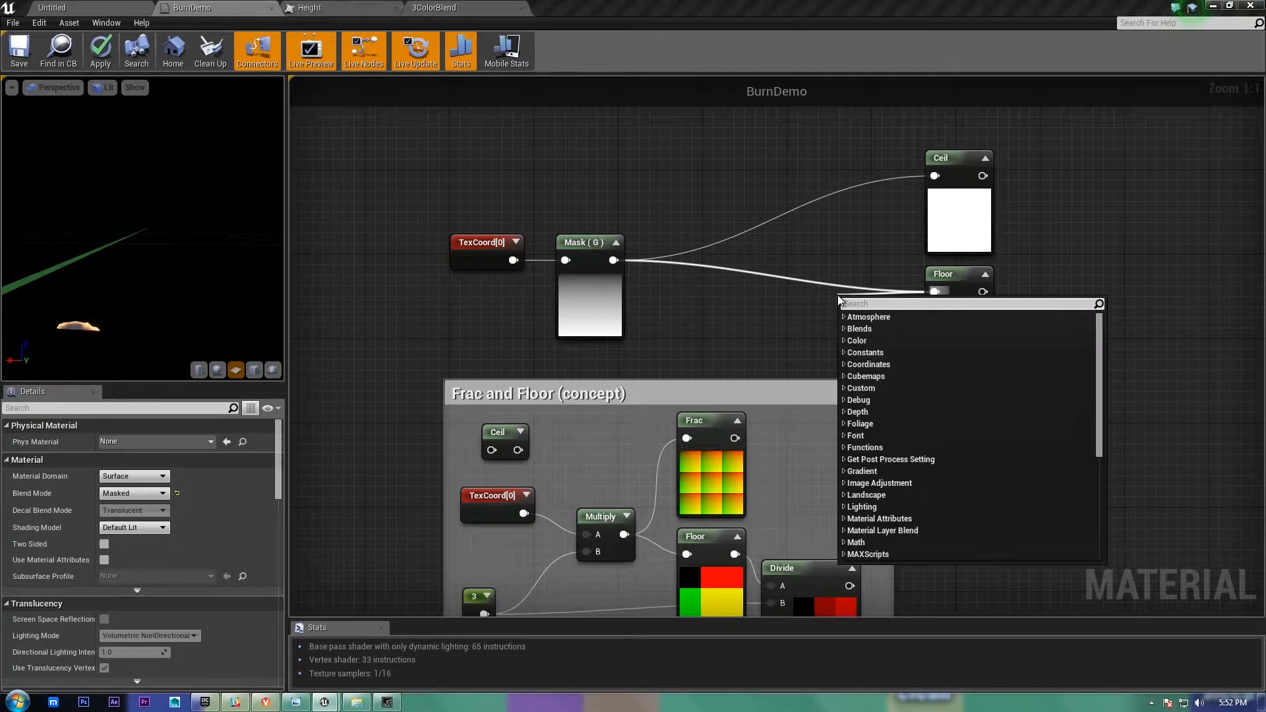
key(Escape)
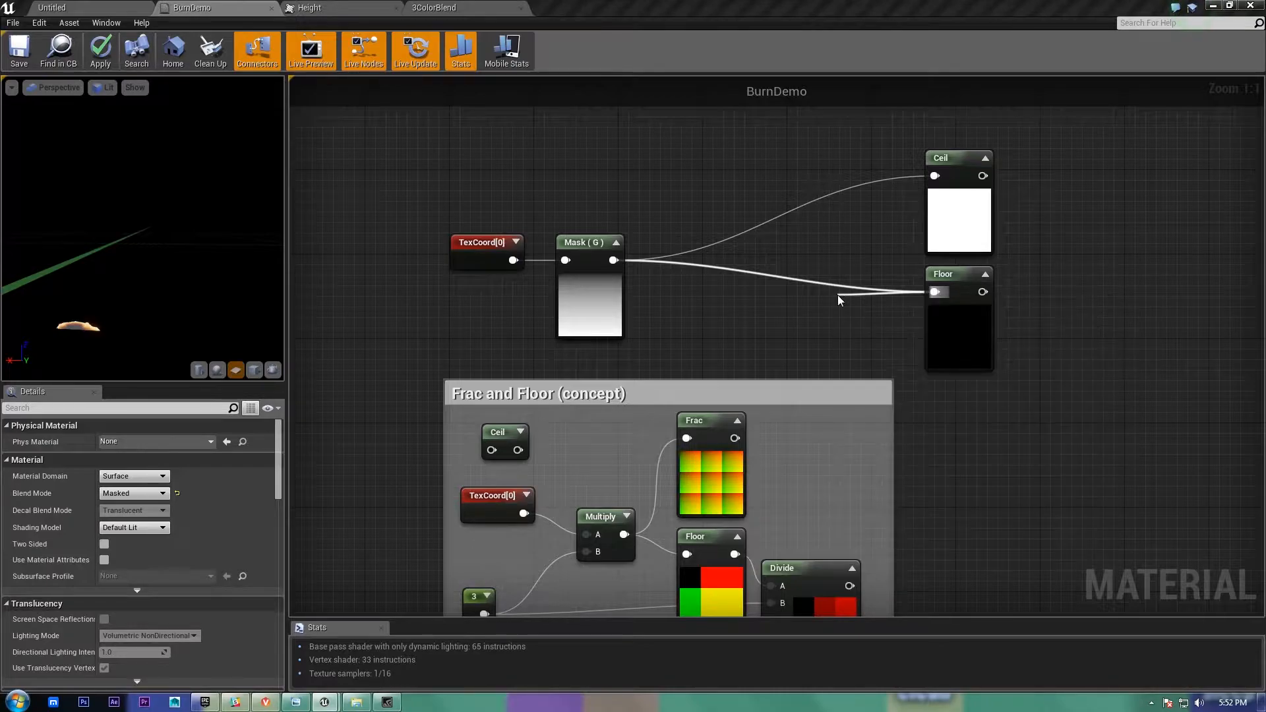
click(839, 300)
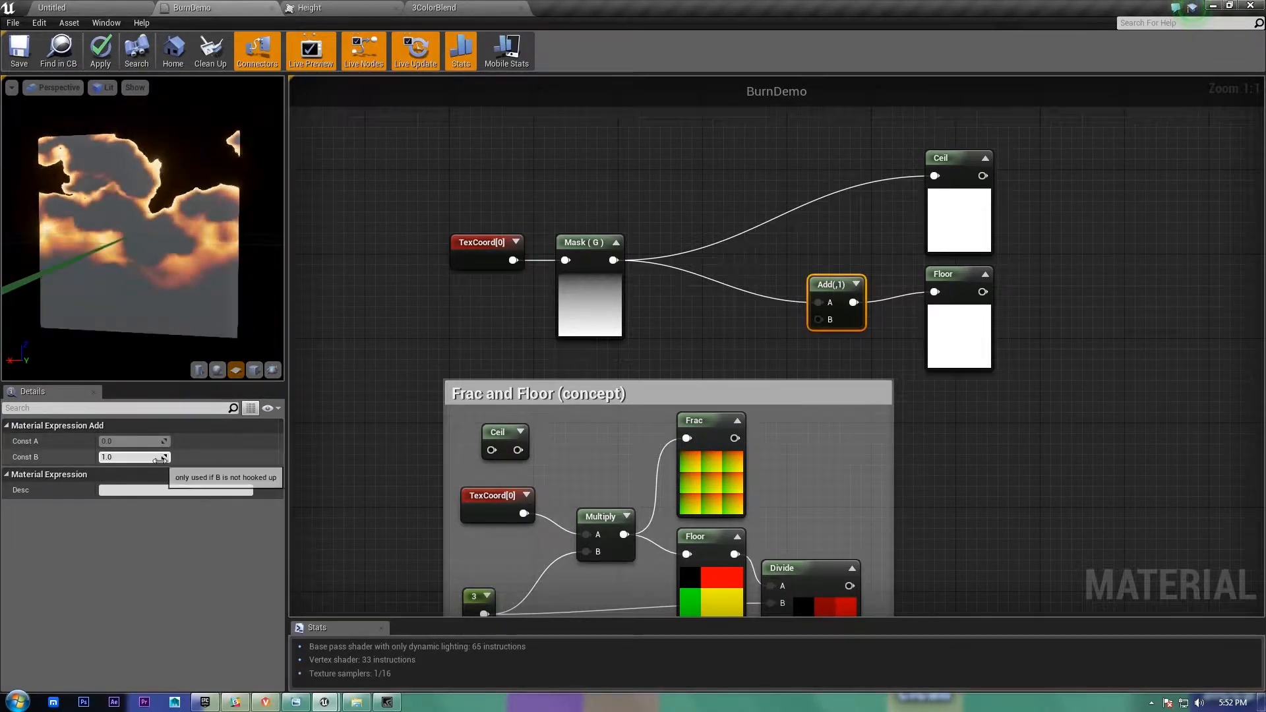
click(160, 459)
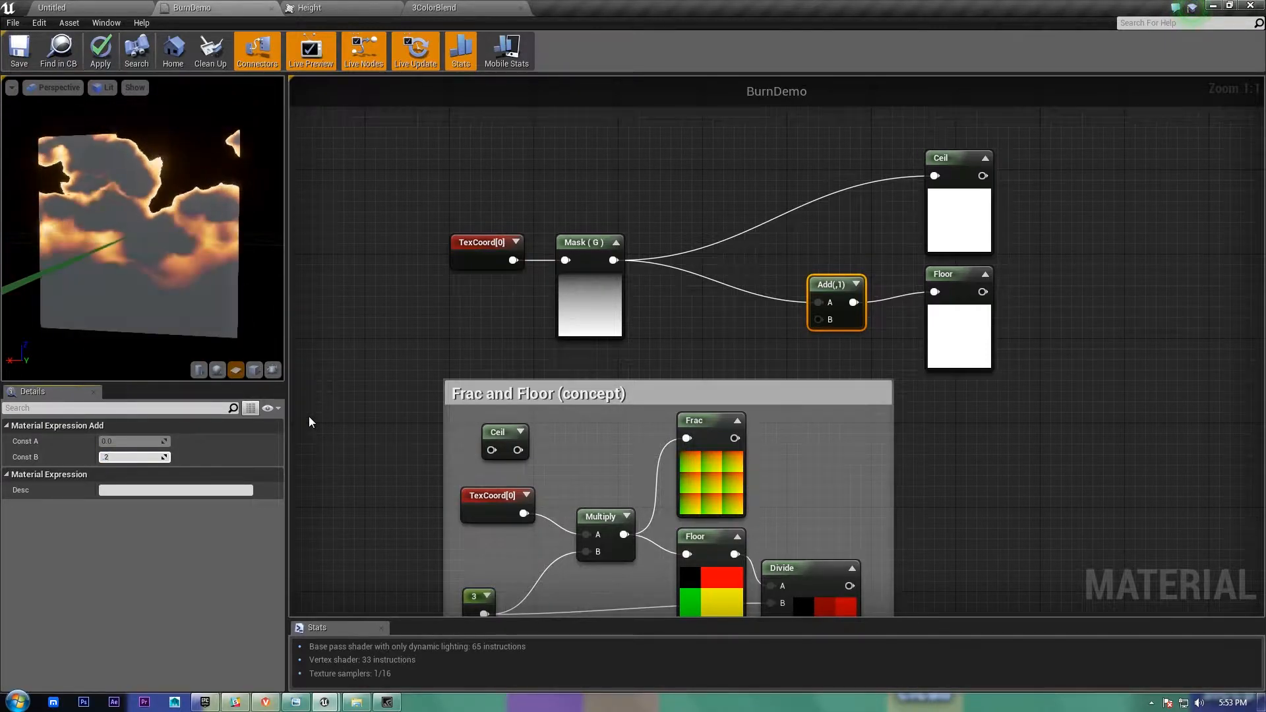
key(Return)
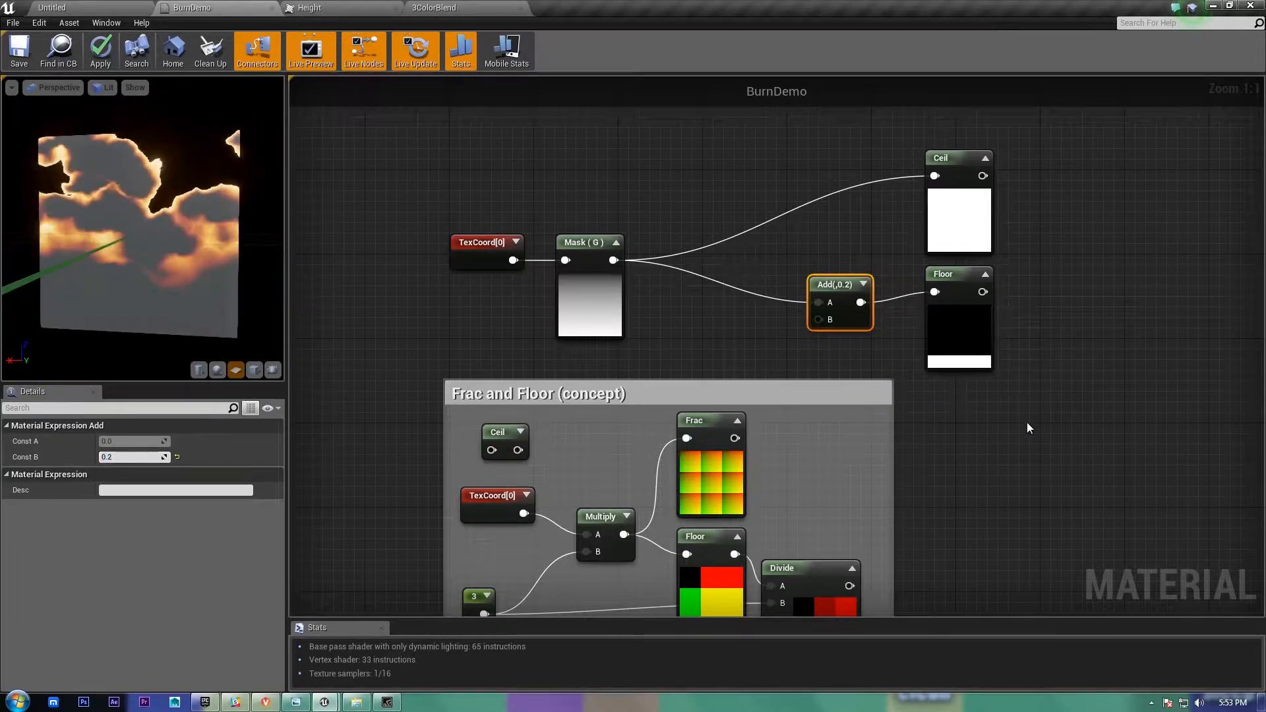
Step: Delete the Ceil, Floor and Add nodes attached to Mask (G)
click(967, 413)
right_drag(1043, 350, 1029, 373)
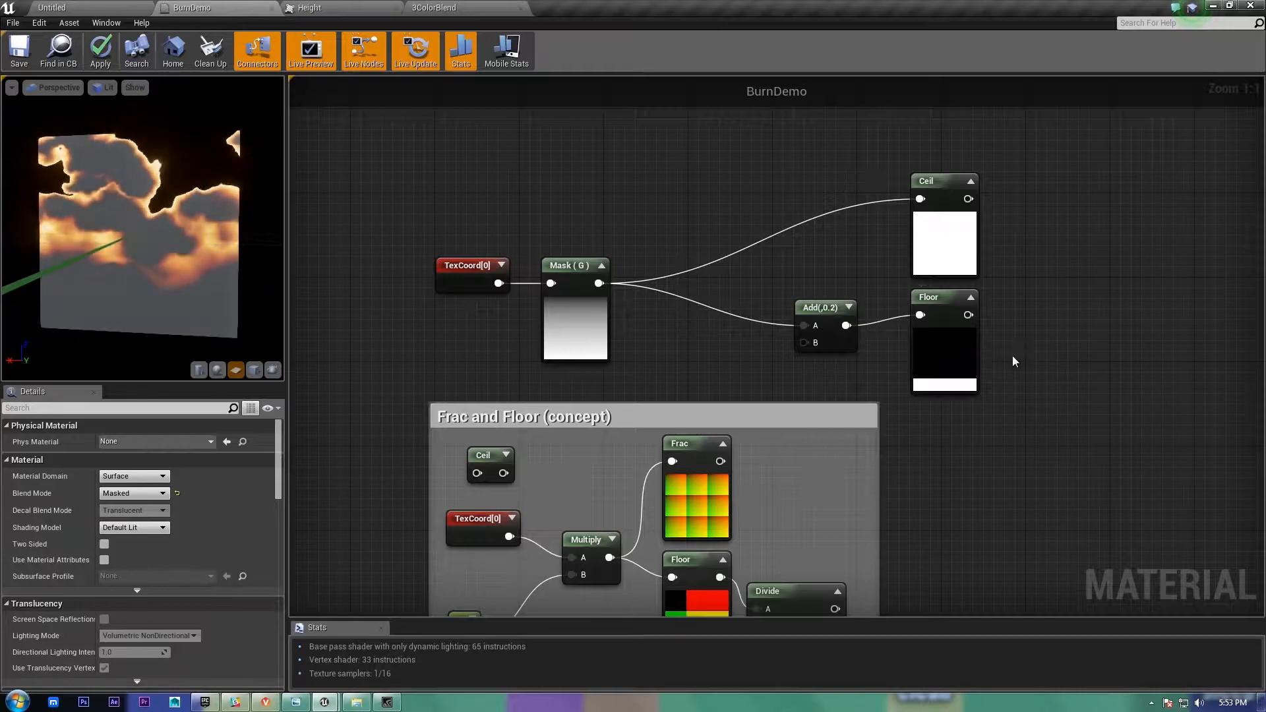
drag(971, 316, 825, 240)
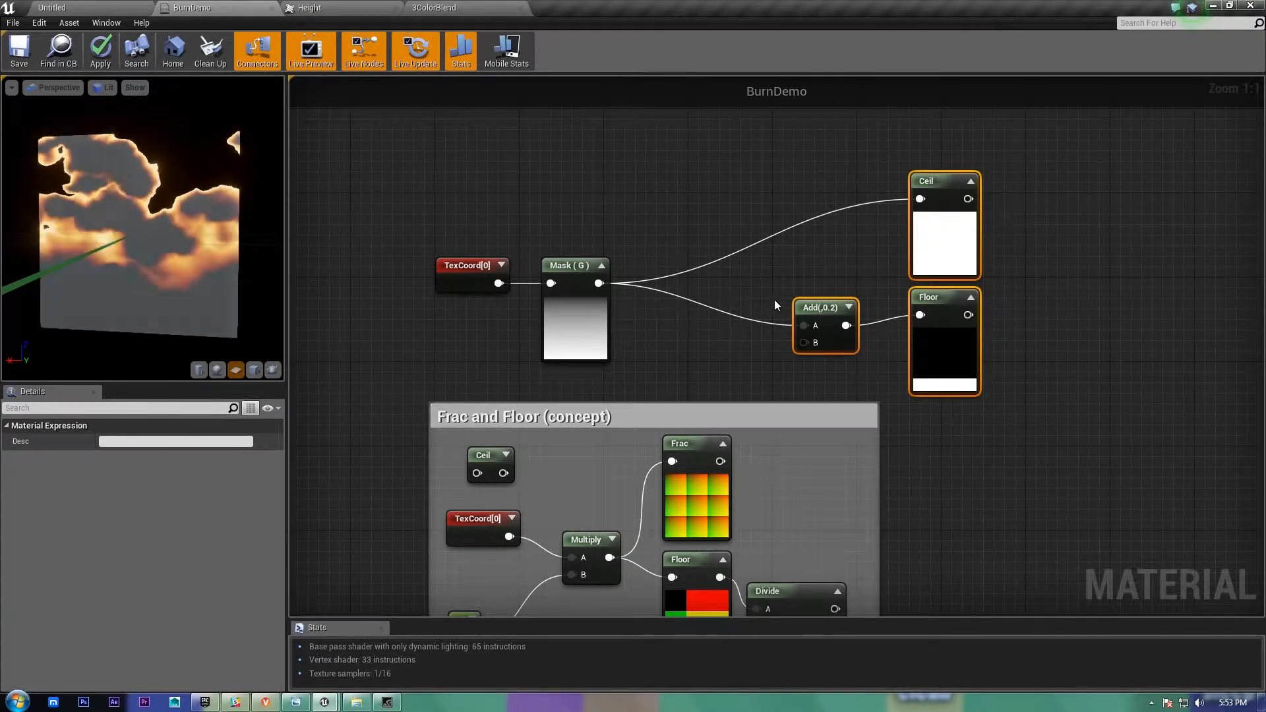
key(Delete)
Step: Duplicate the Frac node from the concept group, place it beside Mask (G) and connect the mask's output to it
right_drag(719, 462, 767, 383)
click(761, 389)
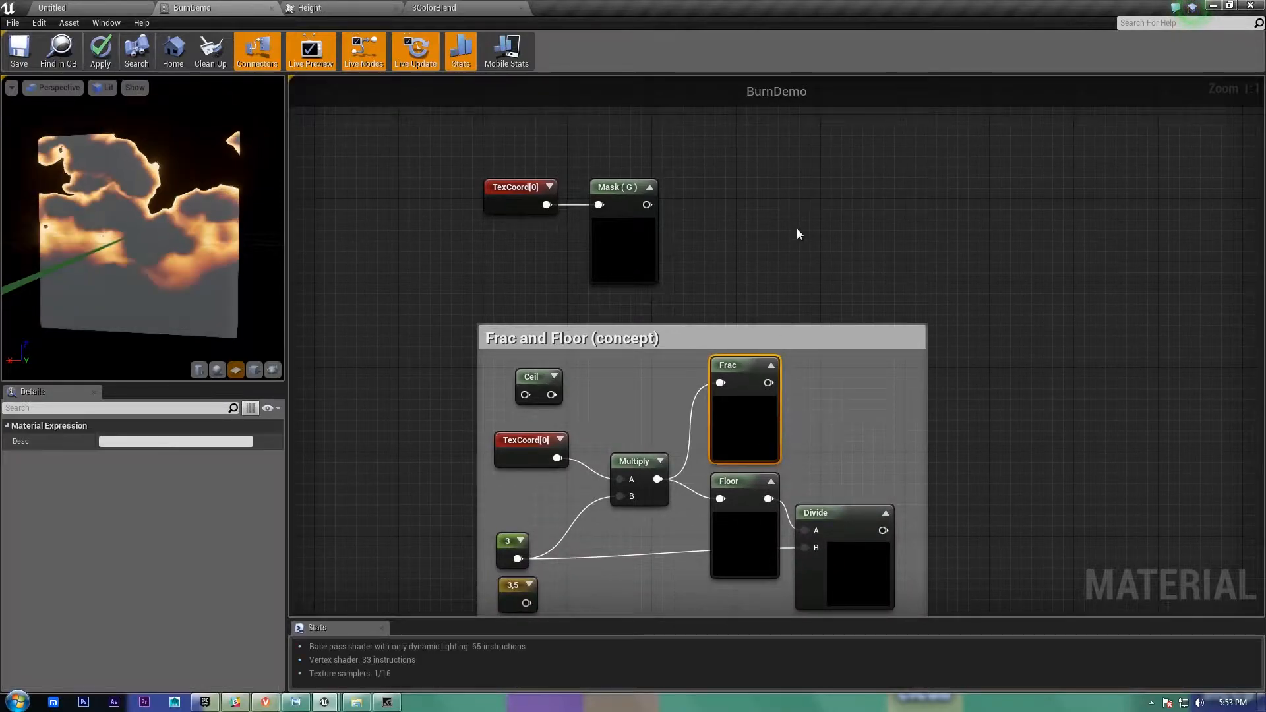
right_drag(798, 234, 798, 286)
key(ctrl+v)
drag(806, 299, 823, 270)
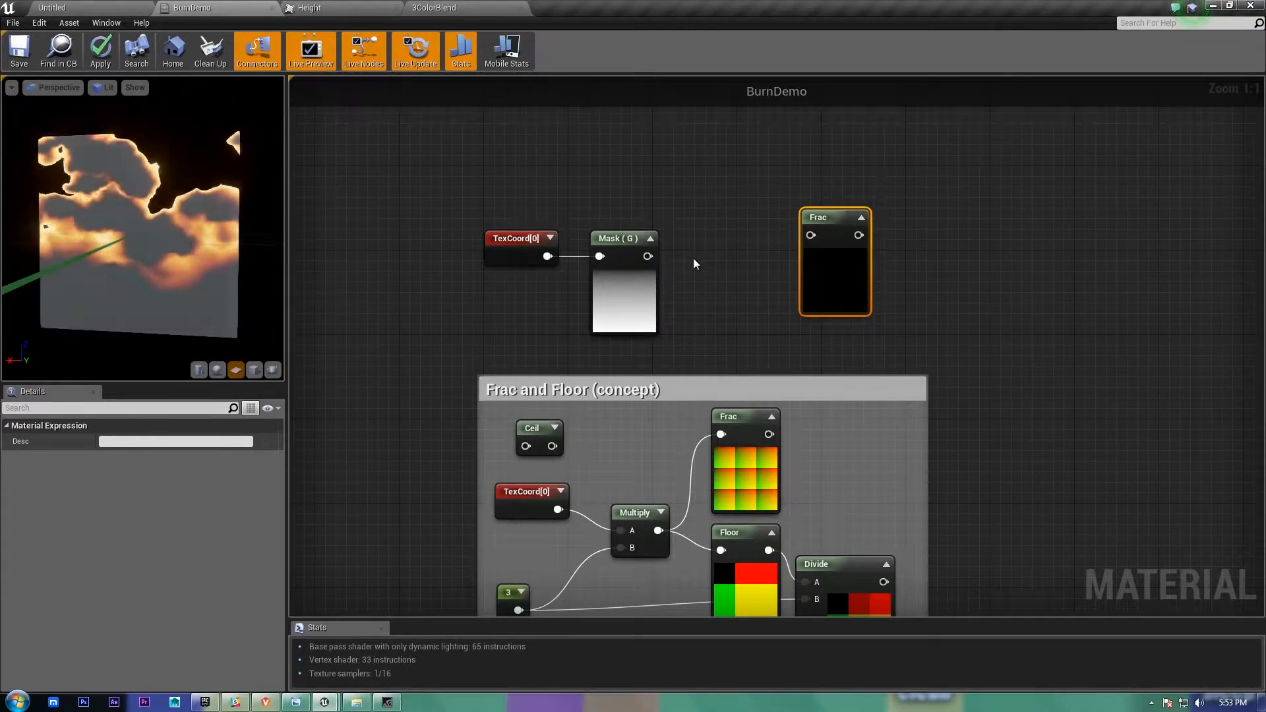
drag(648, 255, 810, 236)
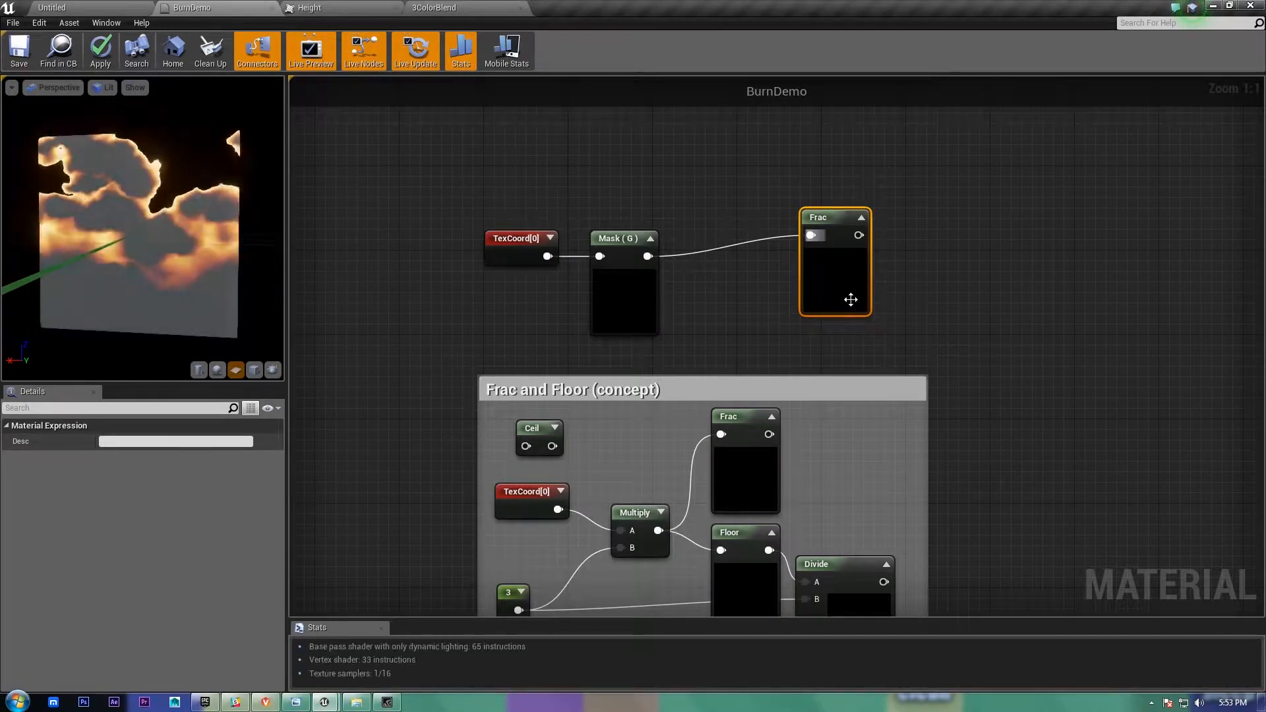
drag(841, 298, 863, 299)
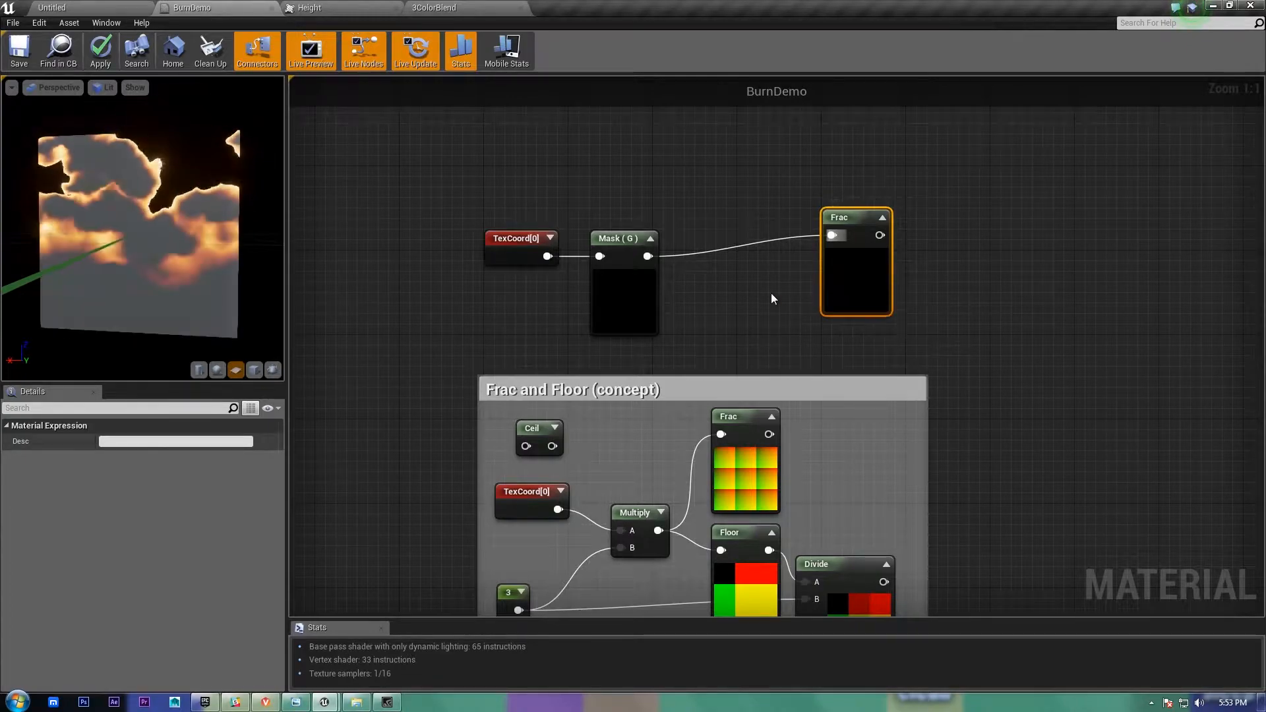
Step: Insert a copy of the concept group's Multiply node between Mask (G) and Frac, and collapse Frac's preview
right_drag(768, 297, 775, 258)
click(645, 480)
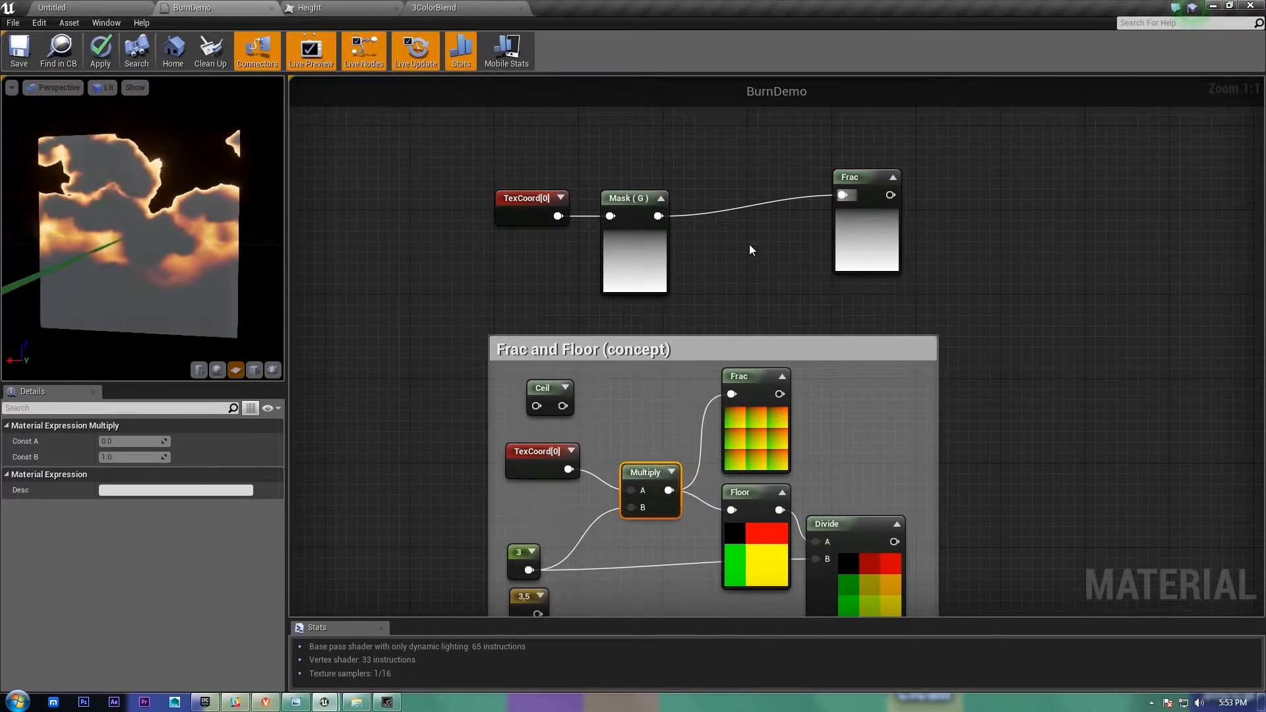
key(ctrl+w)
drag(769, 265, 656, 217)
drag(781, 247, 843, 195)
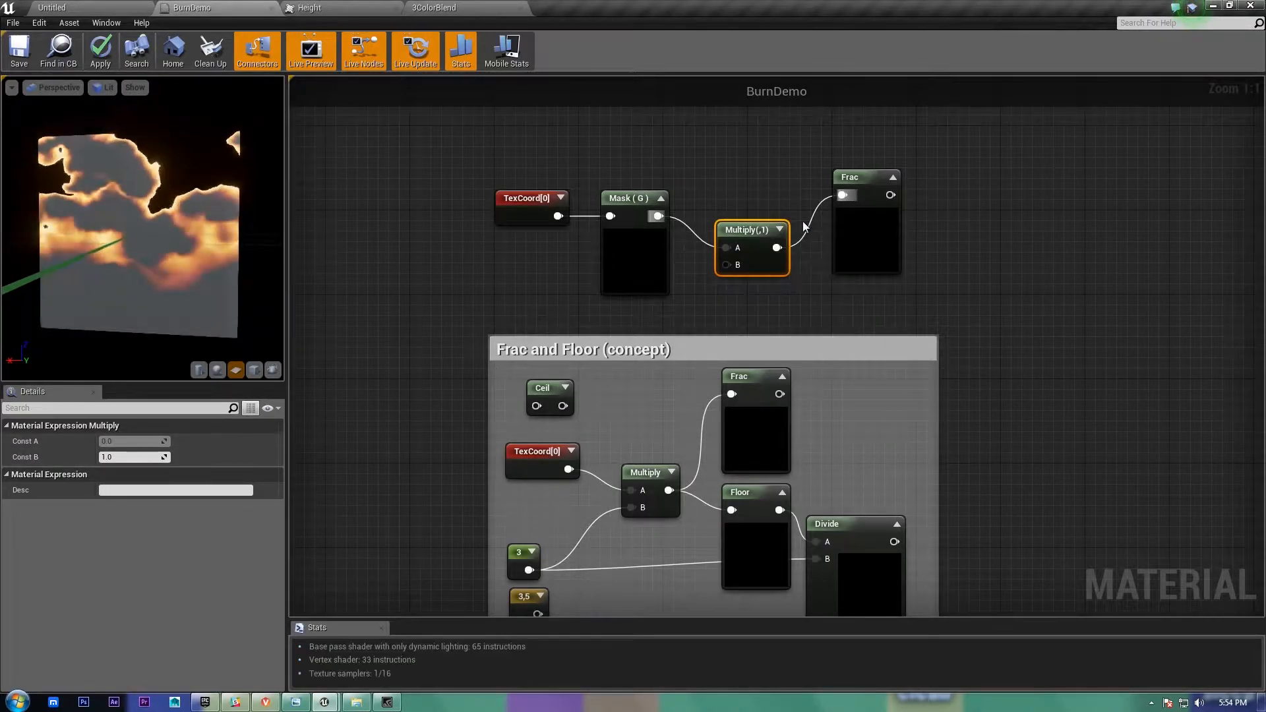
drag(892, 231, 922, 251)
click(926, 200)
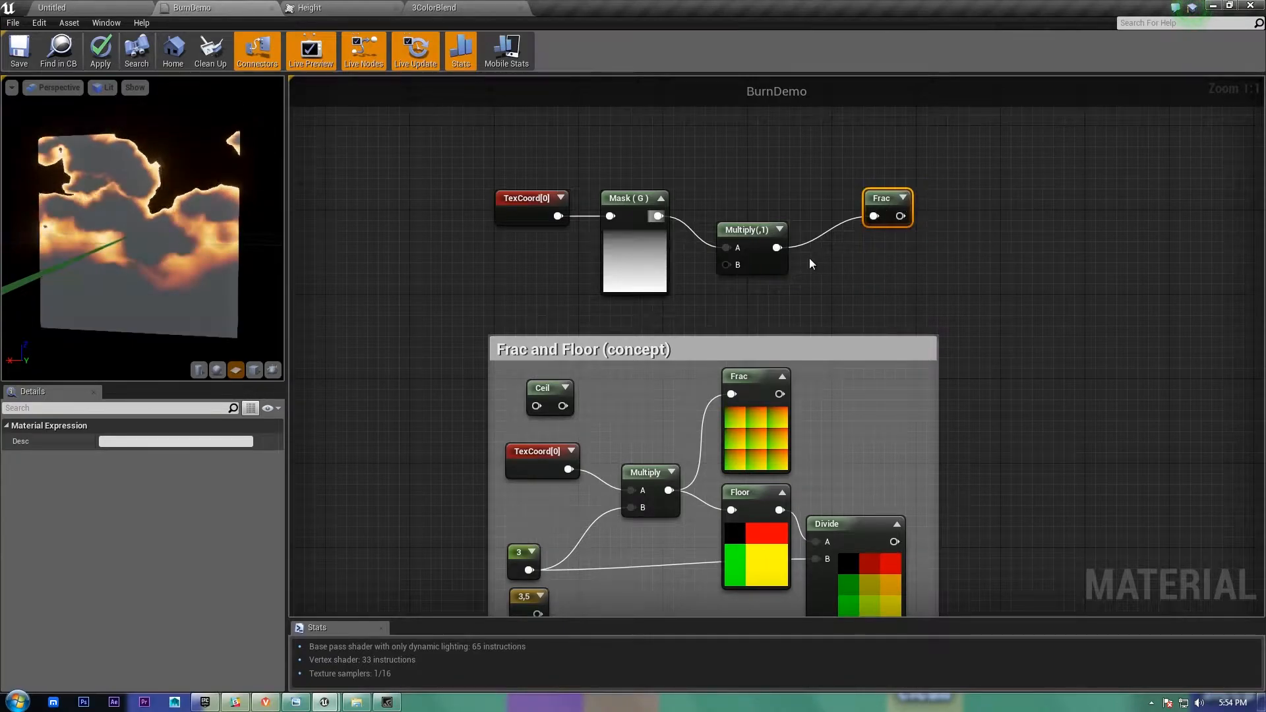
Step: Expand the new Multiply node's preview, set its Const B to 3.0 and align it between Mask (G) and Frac
click(779, 231)
drag(769, 234, 770, 194)
click(119, 457)
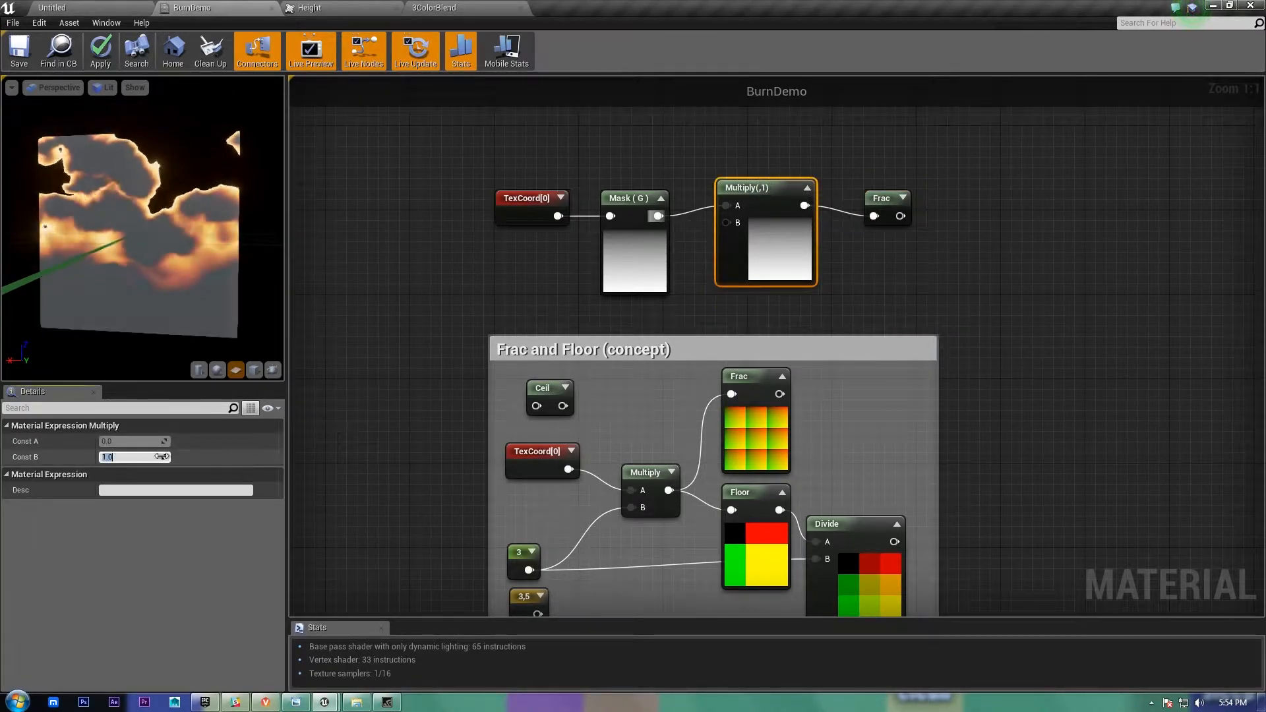
key(Return)
right_drag(851, 308, 838, 365)
drag(753, 314, 742, 324)
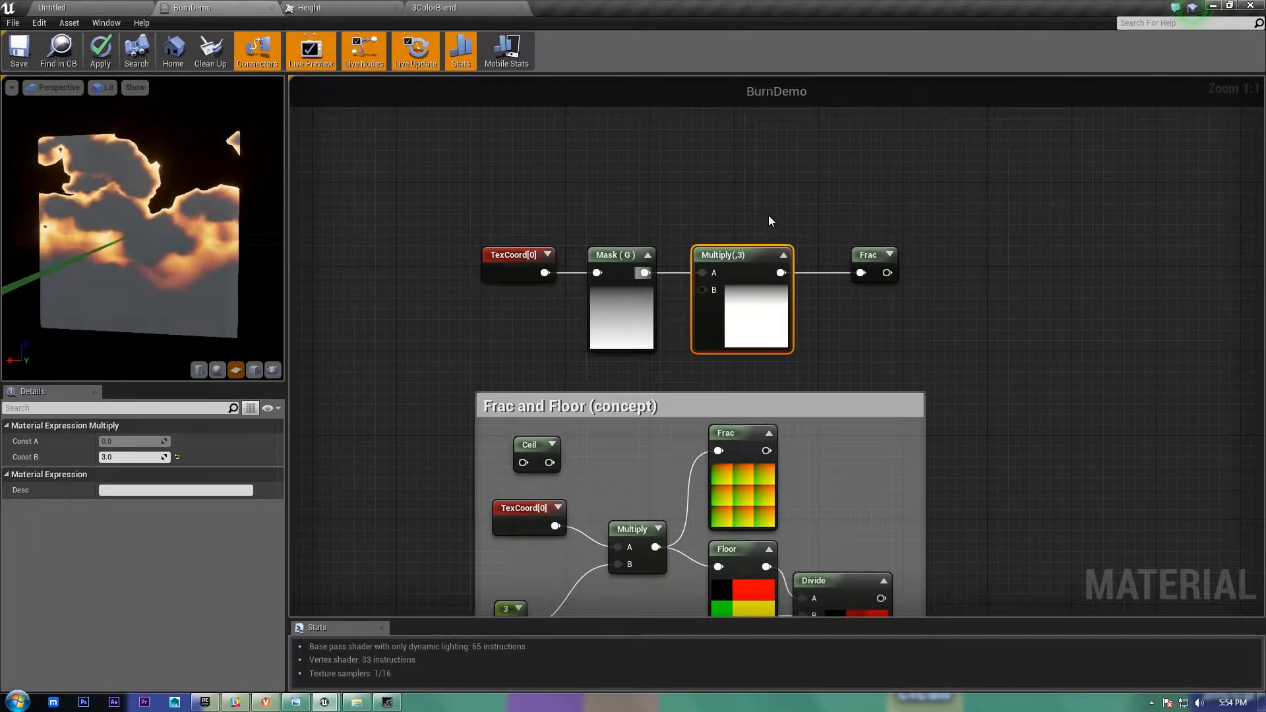
Step: Expand the preview of the Frac node fed by Multiply and place the node close beside Multiply
click(889, 255)
drag(907, 330, 862, 329)
right_drag(990, 334, 985, 287)
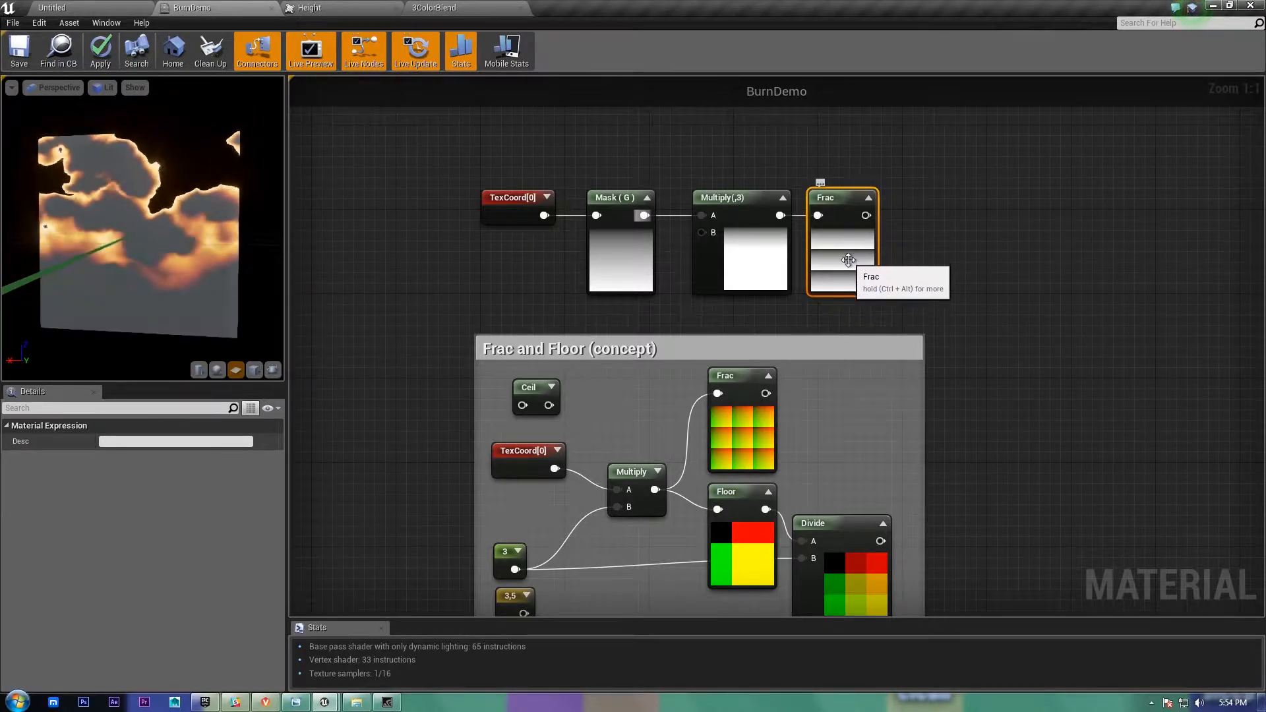
Step: Delete the TexCoord, Mask (G), Multiply and Frac nodes above the Frac and Floor concept group
right_drag(977, 310, 988, 237)
right_drag(1029, 279, 1034, 312)
drag(1011, 222, 503, 173)
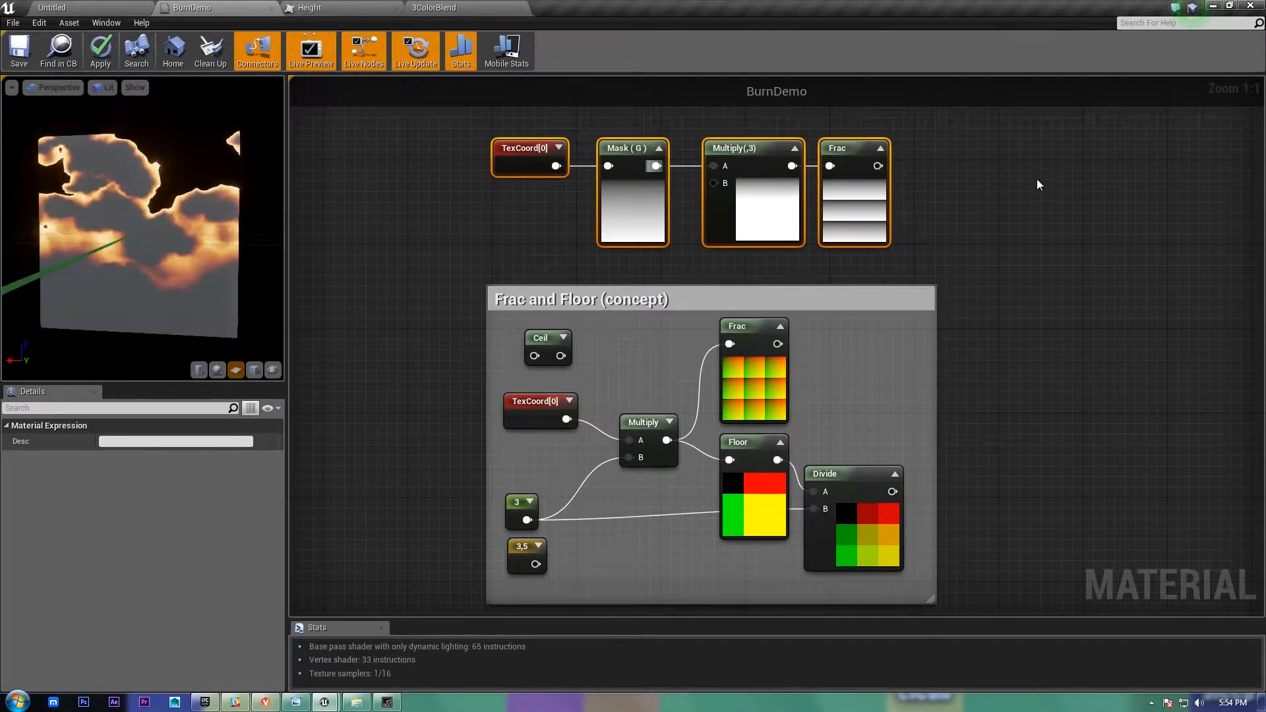
drag(512, 174, 514, 175)
key(Delete)
Step: In the Frac and Floor concept group, move the constant 3's output links to the 3,5 constant, so it feeds Multiply and Divide
right_drag(897, 366, 896, 241)
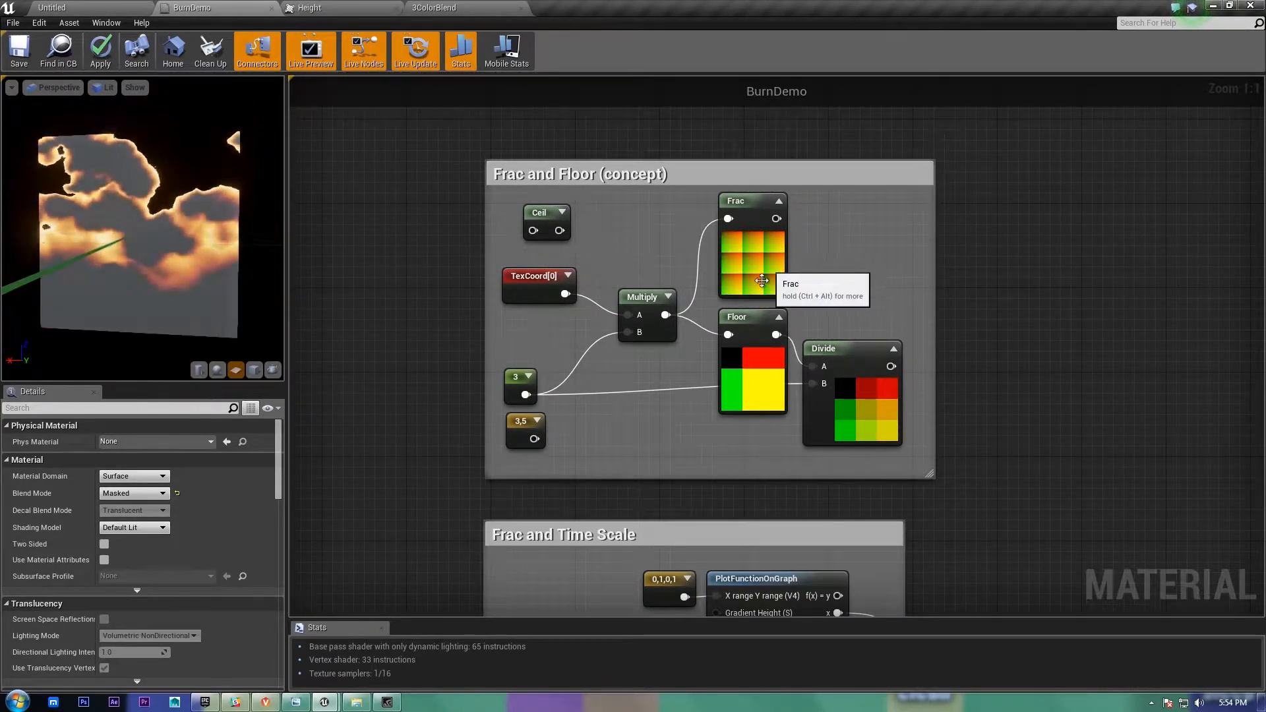
drag(759, 261, 758, 259)
click(535, 278)
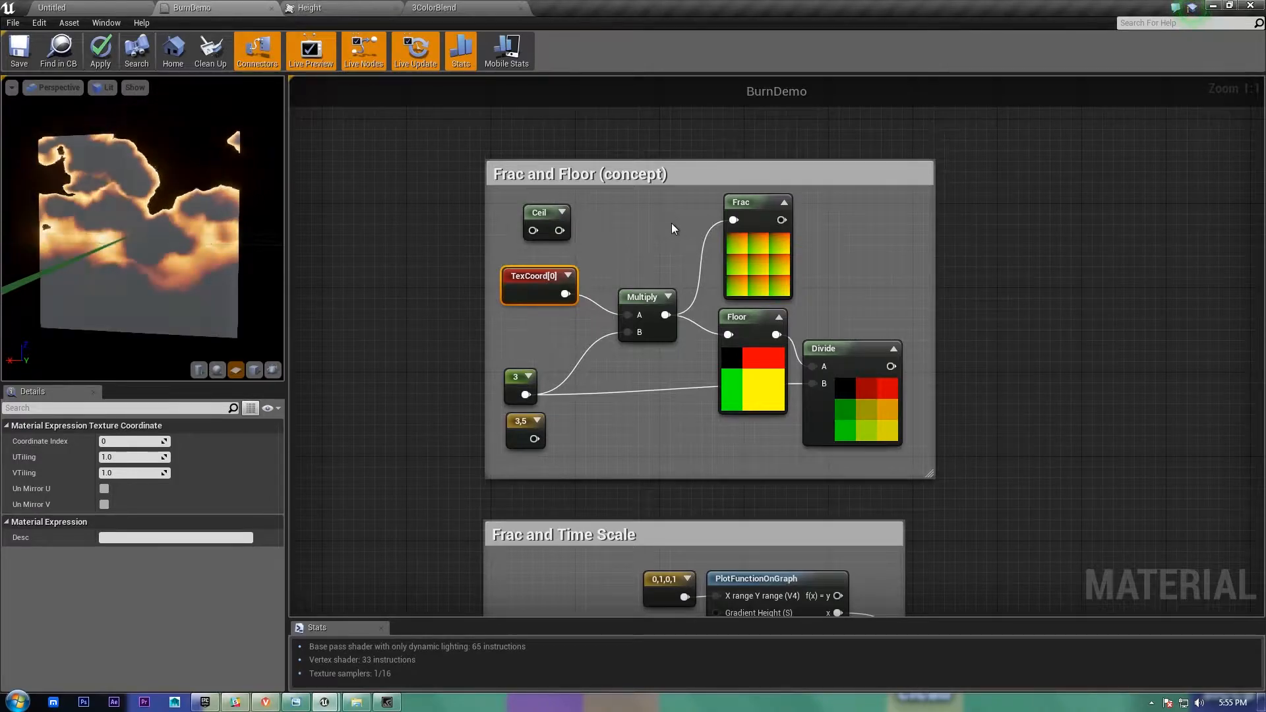
drag(683, 213, 771, 259)
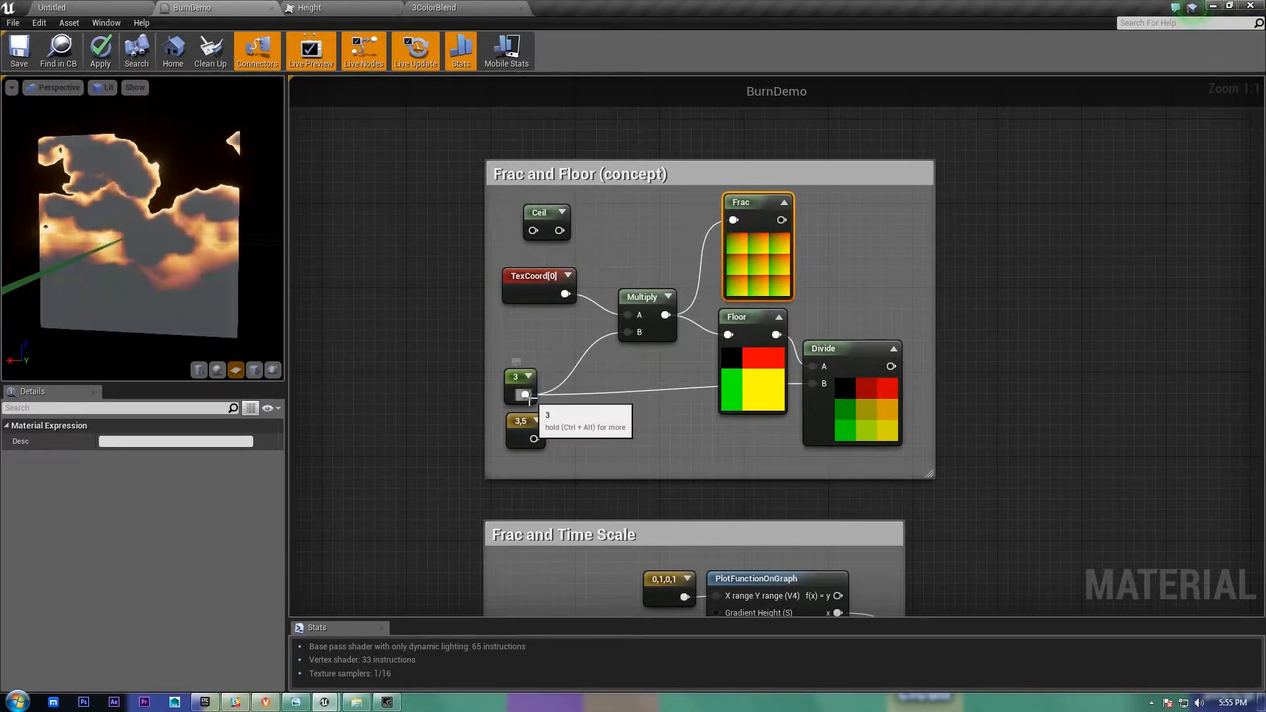
ctrl+drag(528, 395, 535, 439)
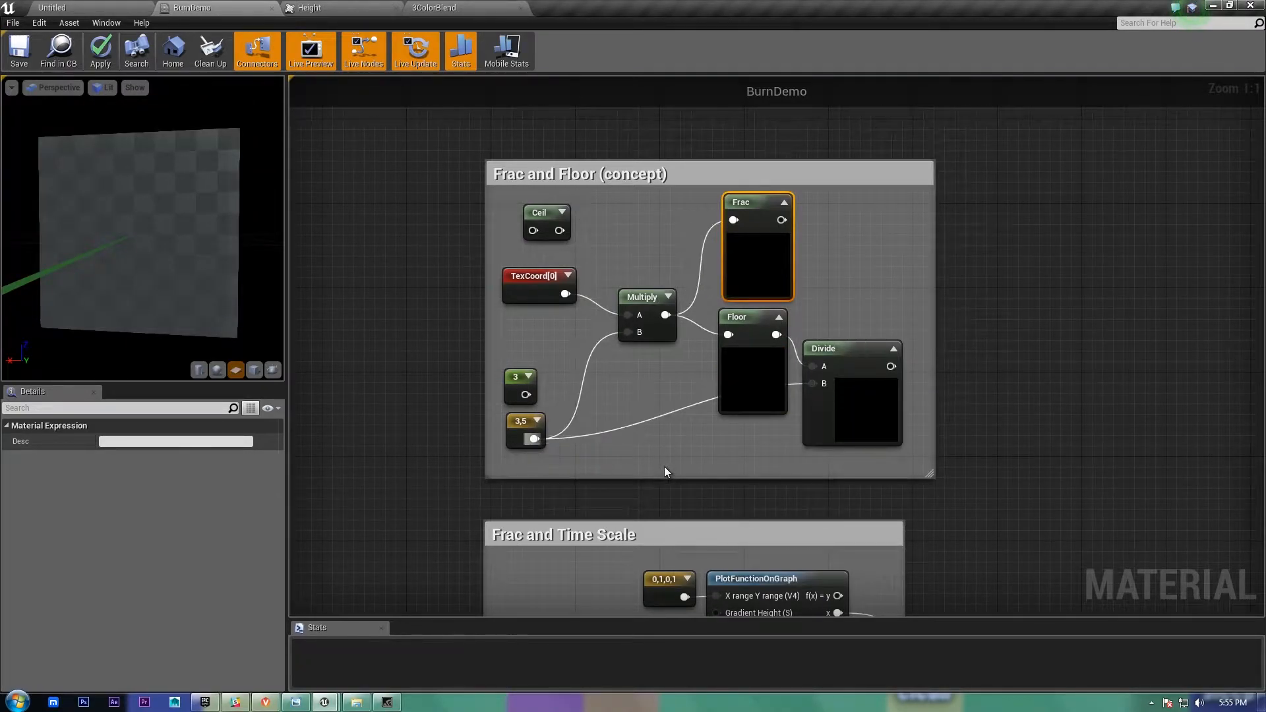
click(665, 467)
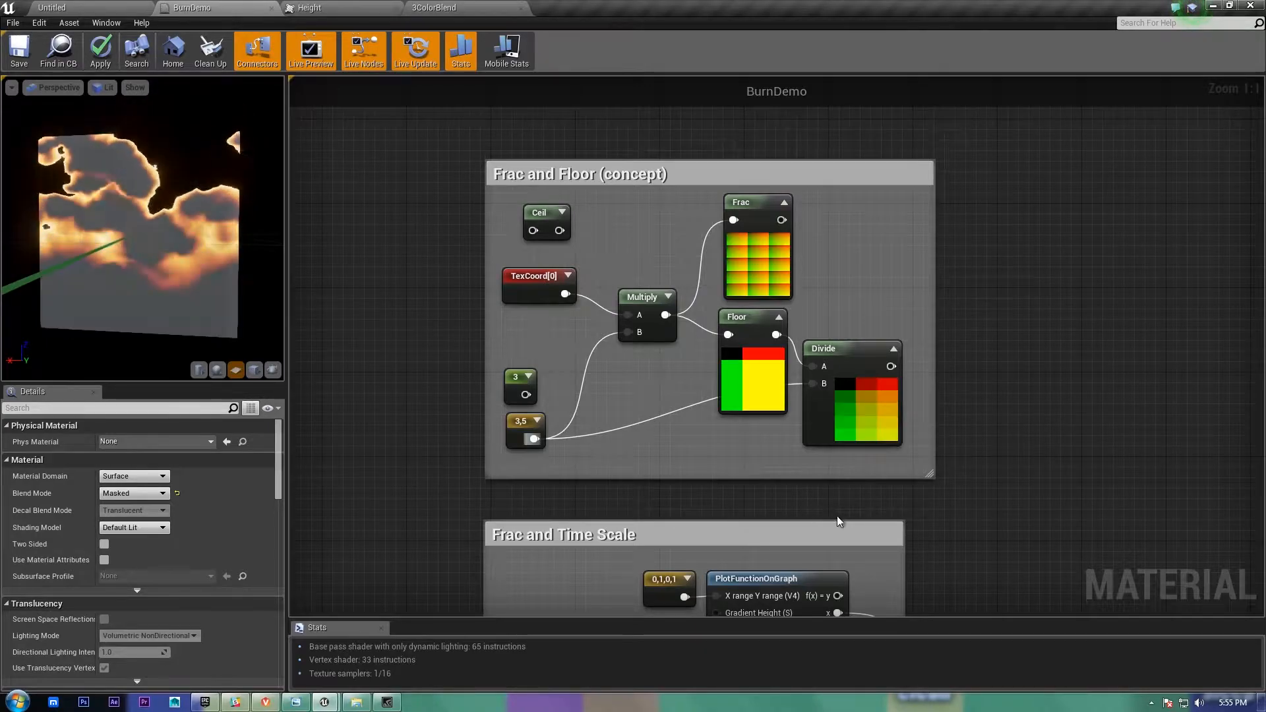
right_drag(837, 515, 812, 494)
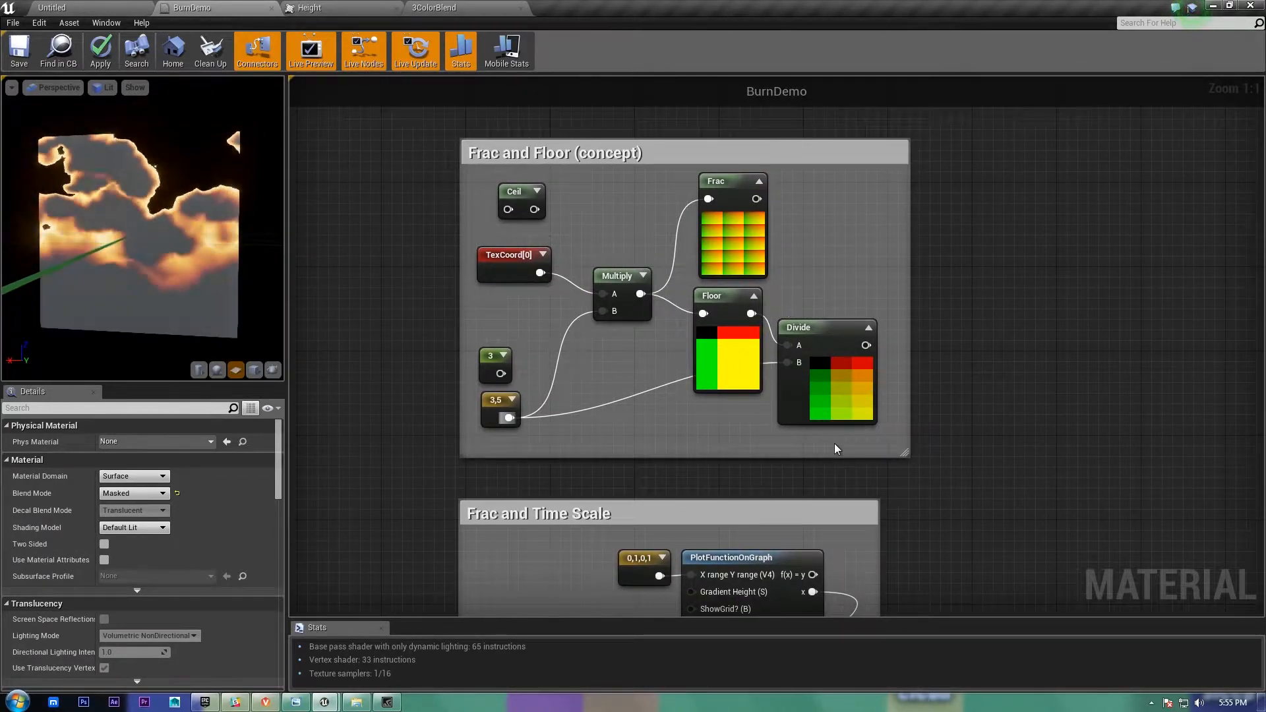
Step: Inspect the Time and Multiply nodes in the Frac and Time Scale group and start previewing the PlotFunctionOnGraph node
right_drag(889, 494, 976, 330)
right_drag(1016, 387, 1027, 291)
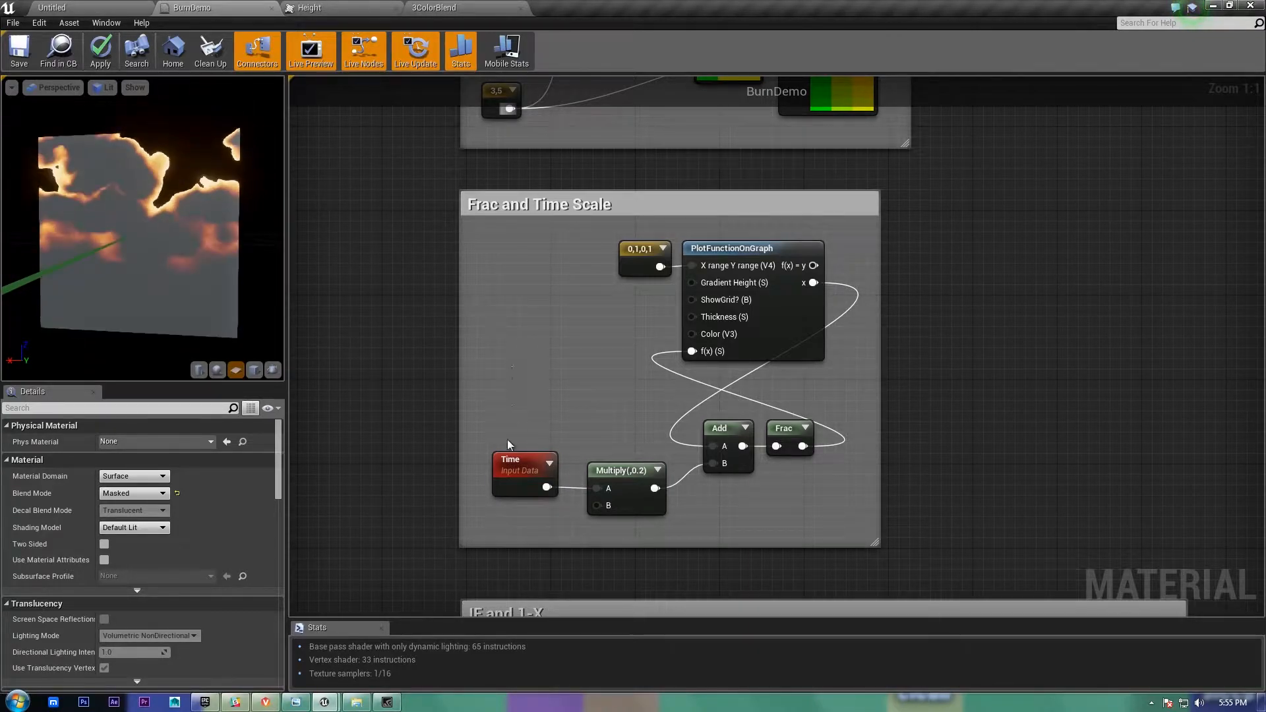
click(511, 465)
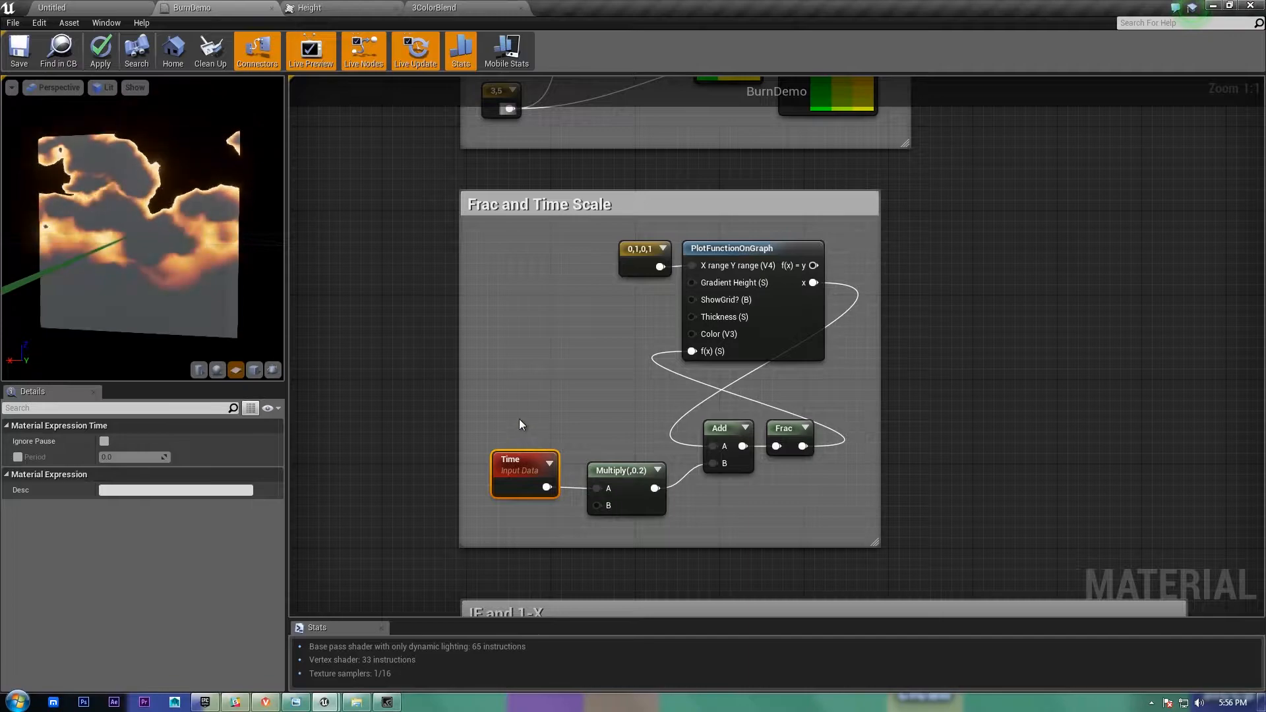
click(623, 474)
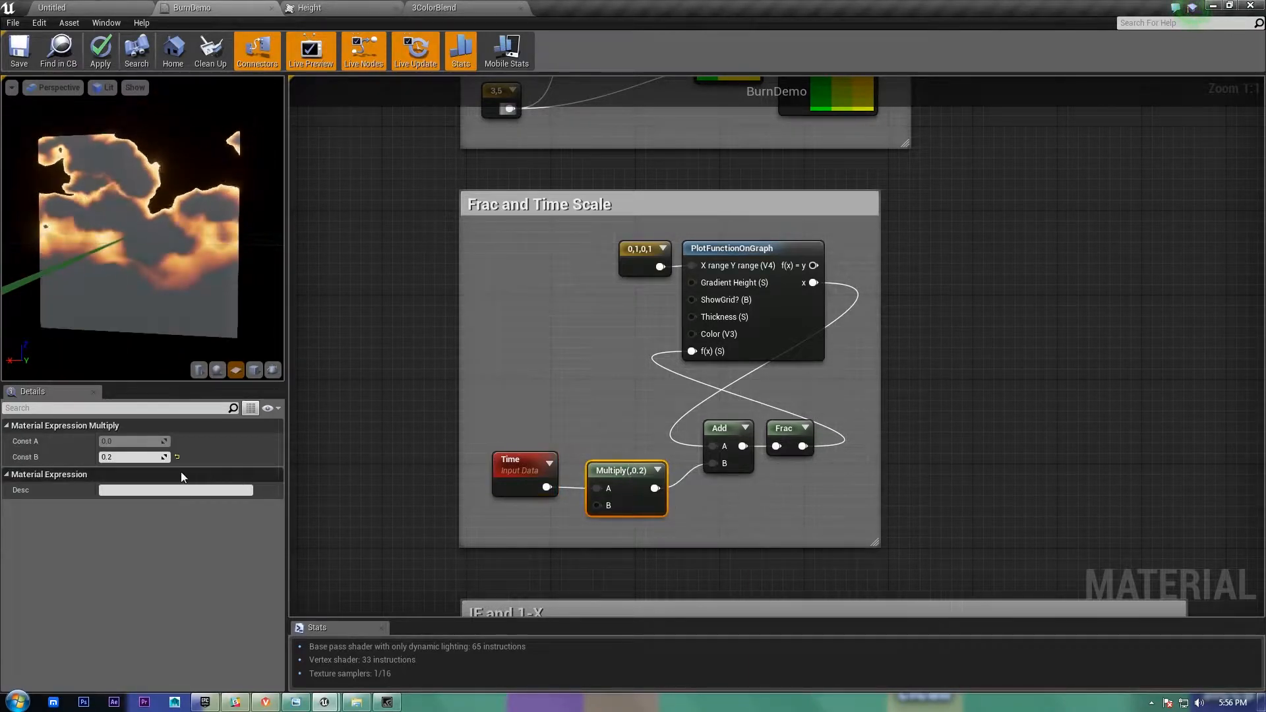
click(132, 457)
right_click(710, 250)
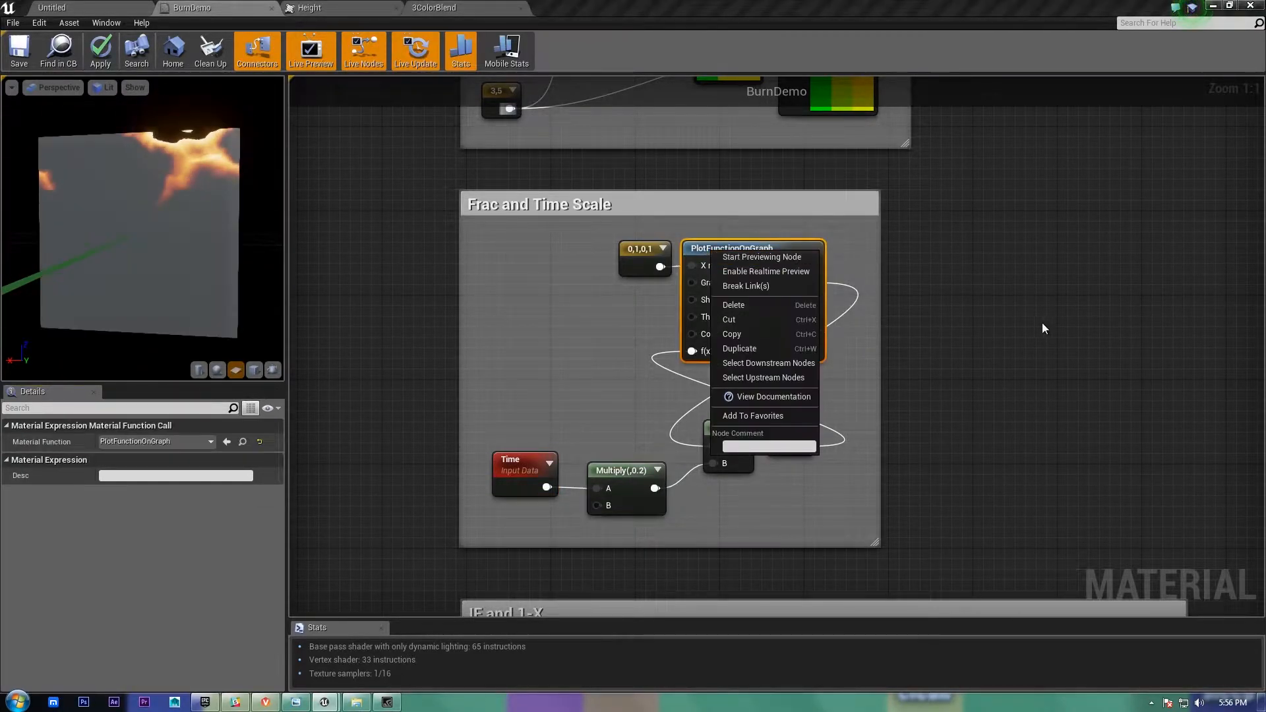
click(758, 258)
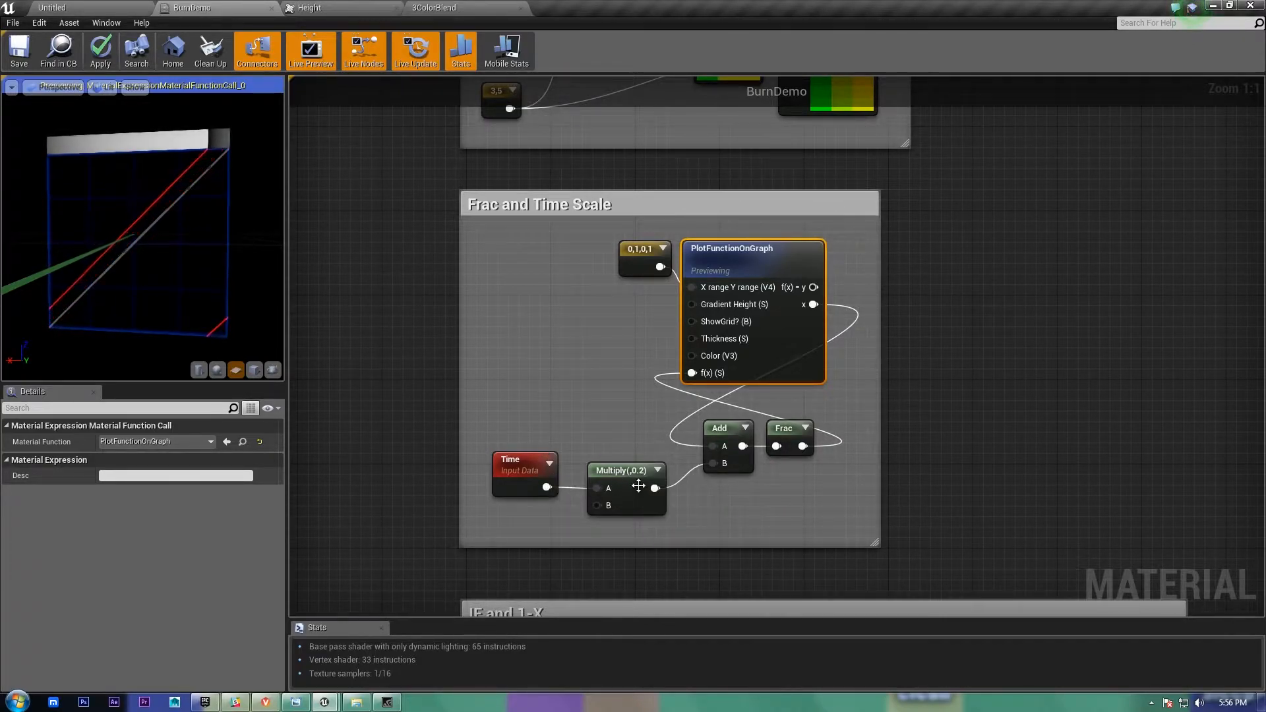
Step: Set Const B of the Multiply node fed by Time to 1.0
click(623, 471)
text(1)
key(Tab)
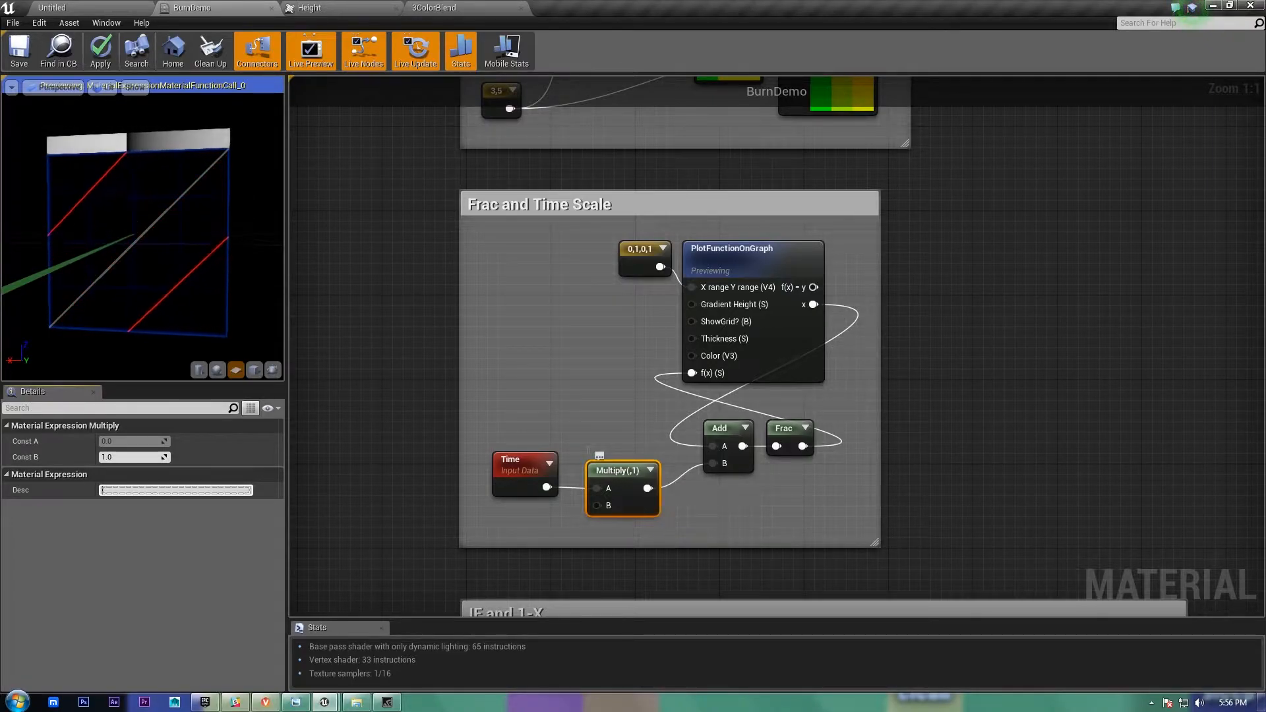
Step: Move the Time node up, connect it to a copy of the Frac node placed above Multiply, and expand the copy's preview
drag(551, 454, 535, 394)
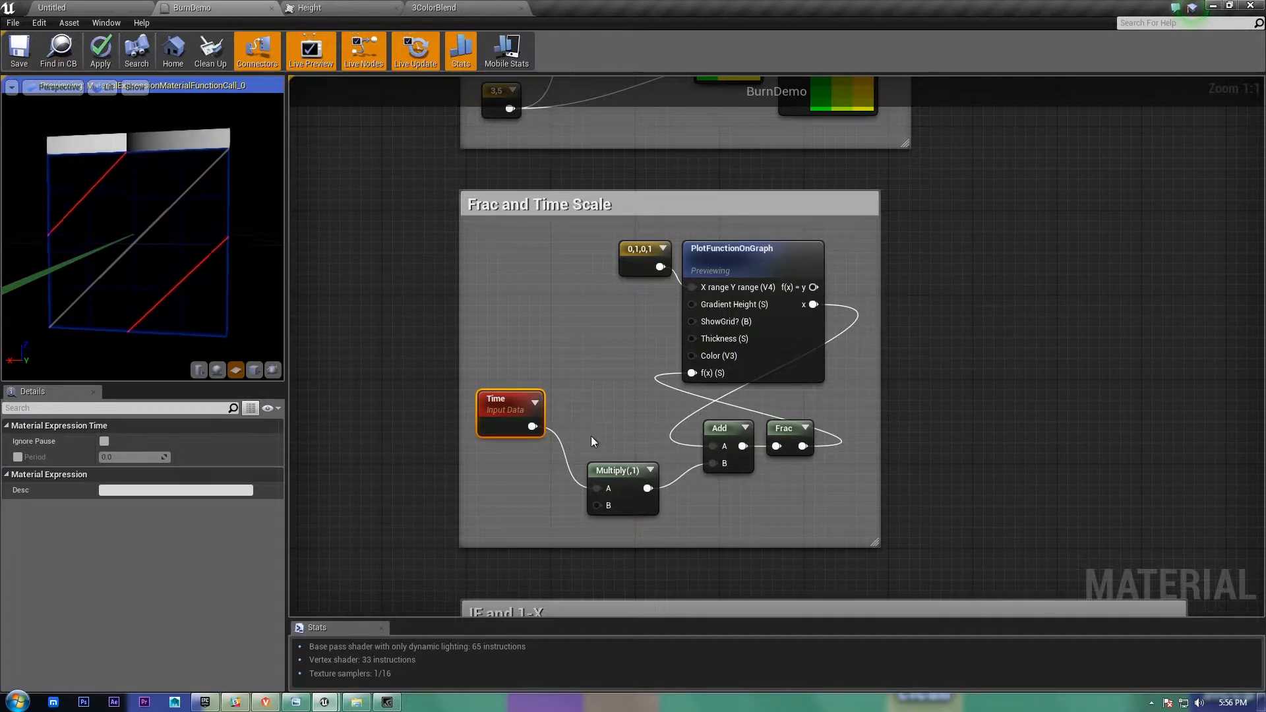
click(789, 429)
key(ctrl+c)
key(ctrl+v)
drag(533, 426, 587, 326)
click(601, 346)
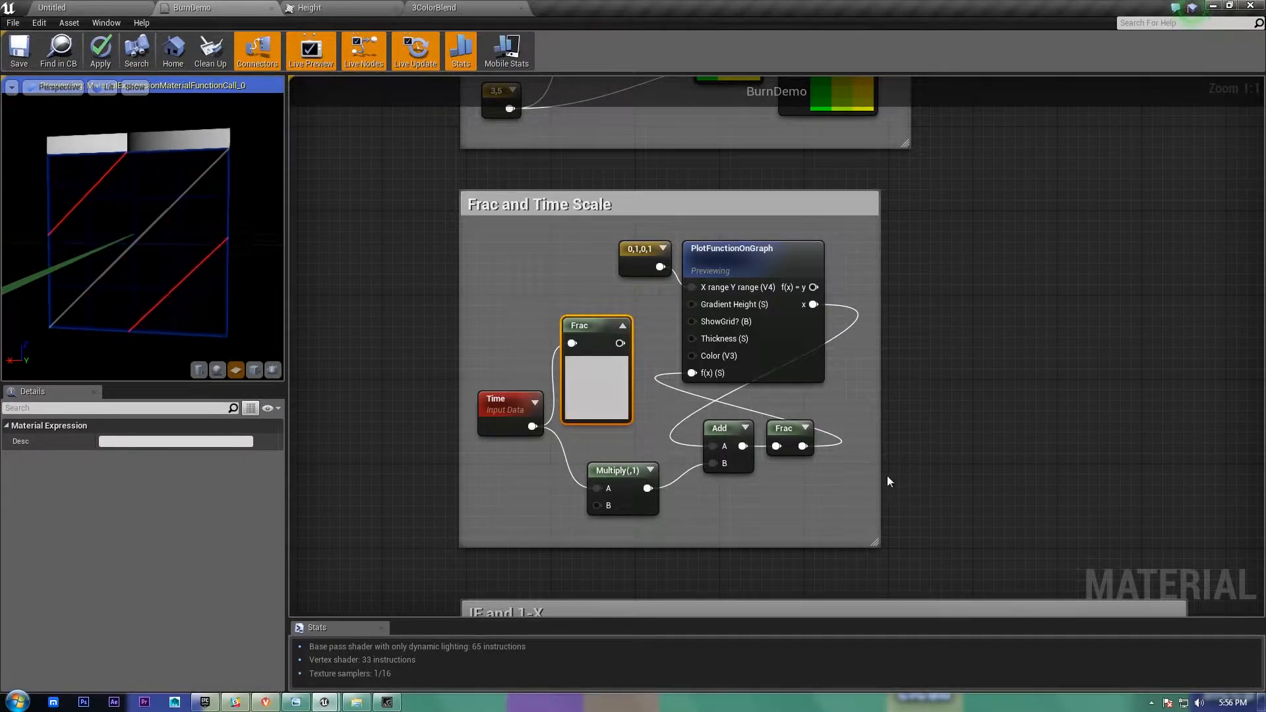
Step: Delete the Frac copy fed by Time and move the Time node back down beside Multiply
key(Delete)
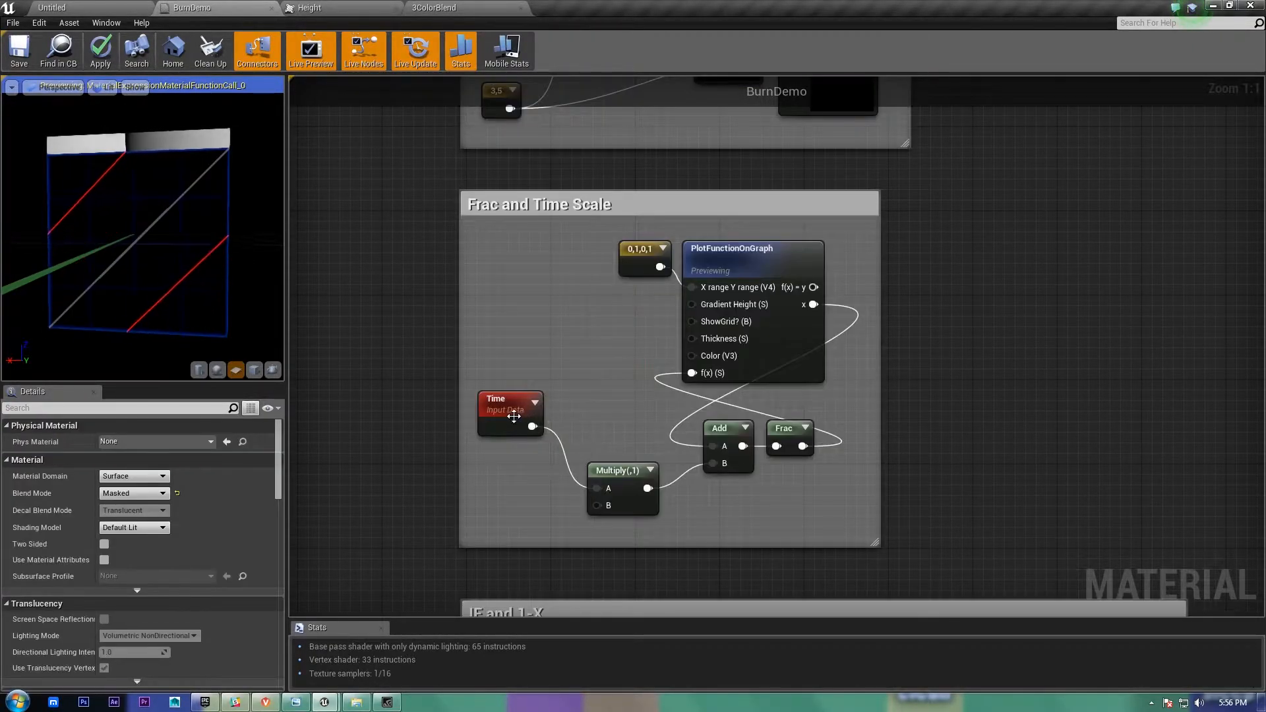
drag(517, 416, 528, 459)
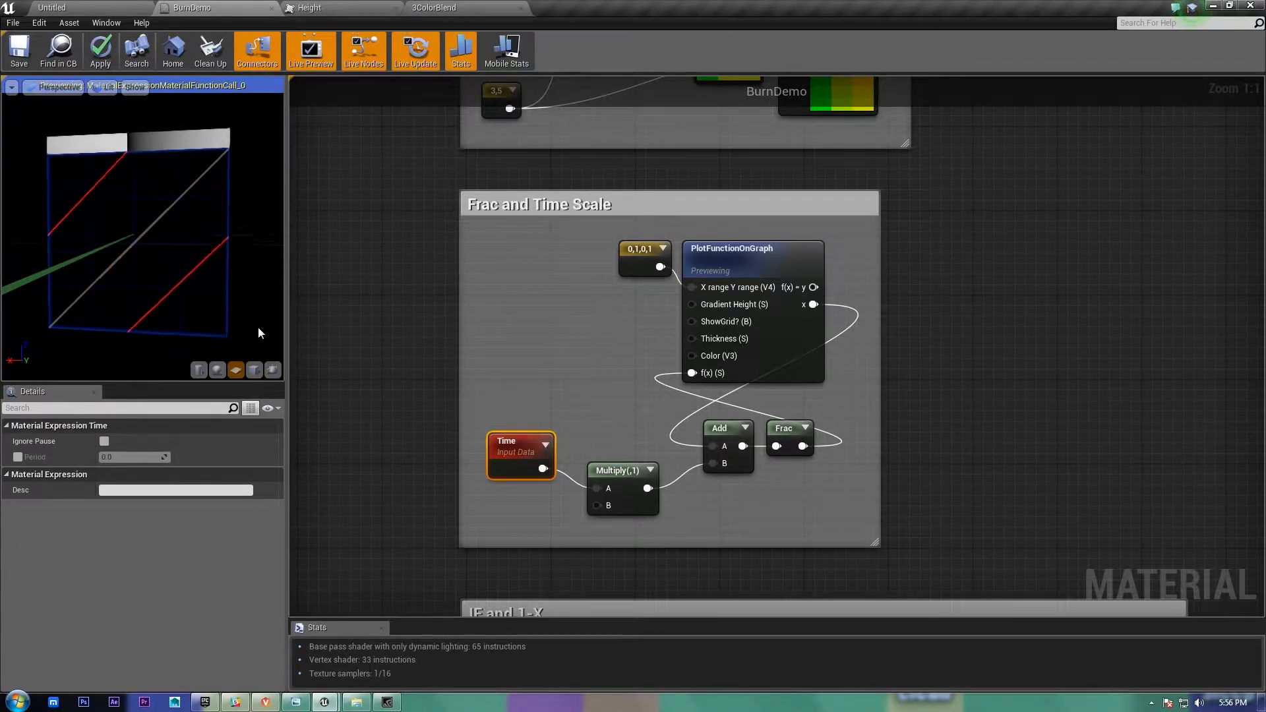
Step: Set Const B of the Multiply node between Time and Add to 0.2
click(618, 487)
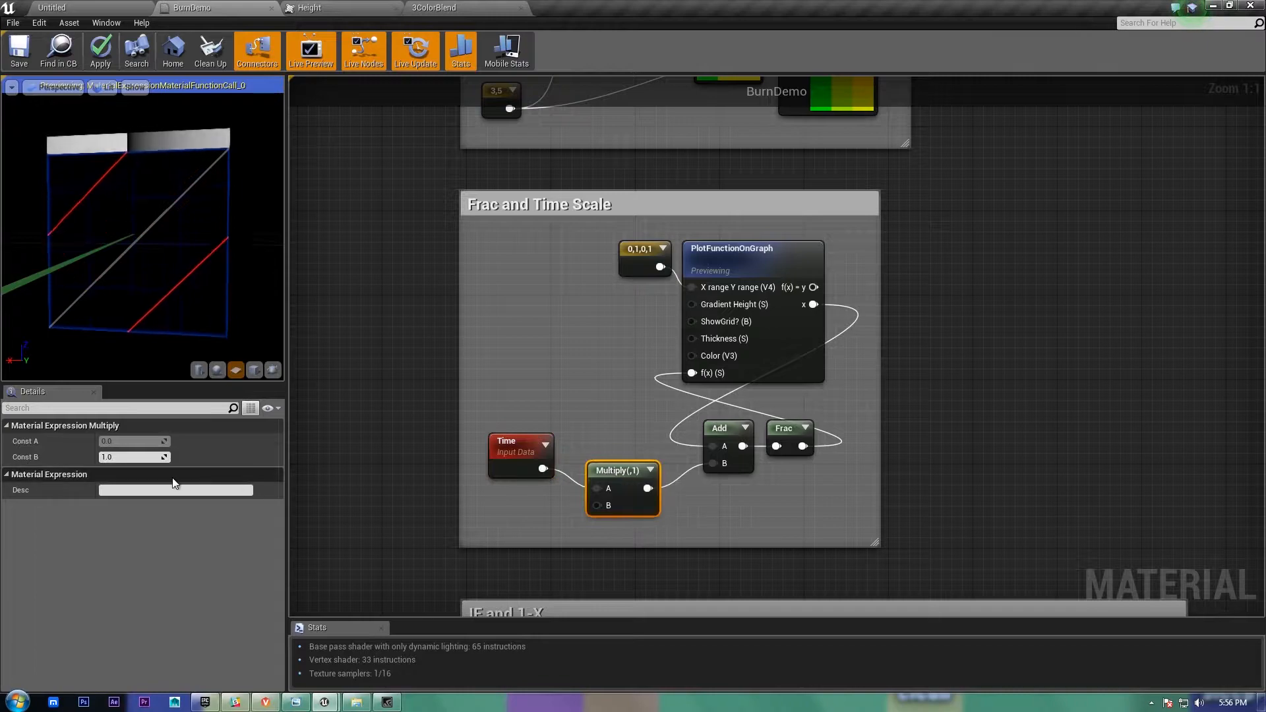
click(133, 458)
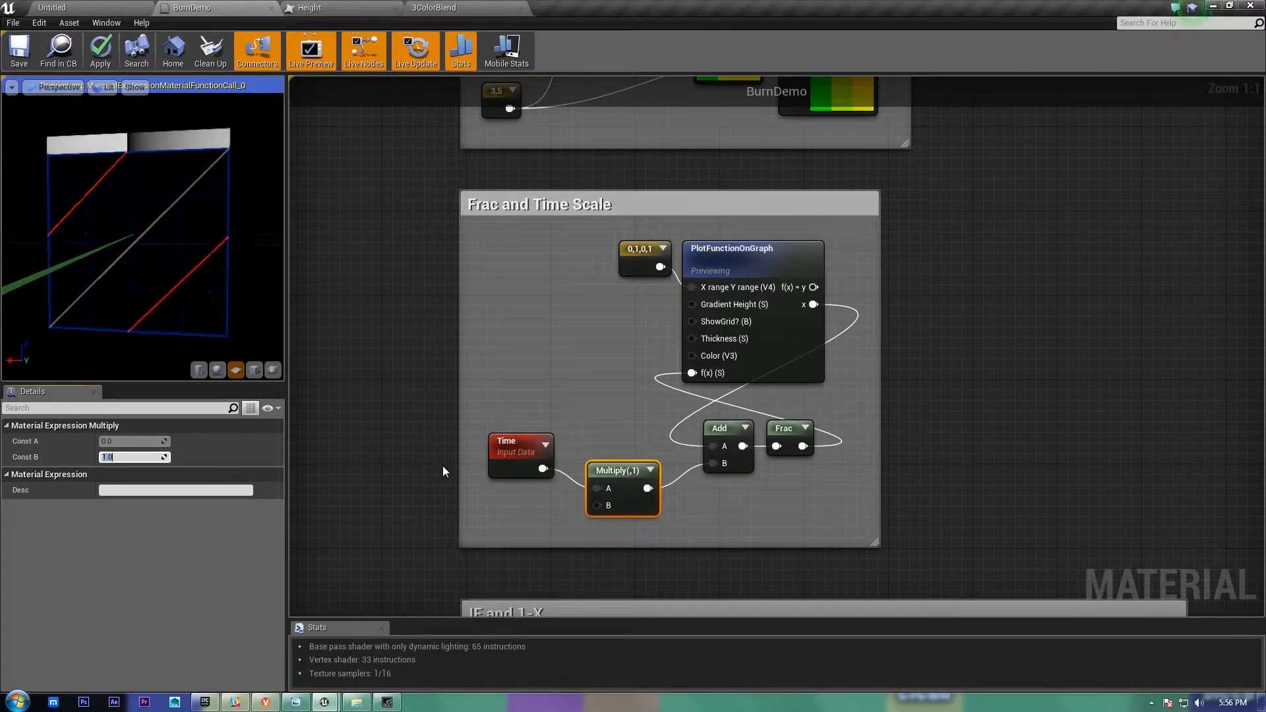
text(0.2)
key(Return)
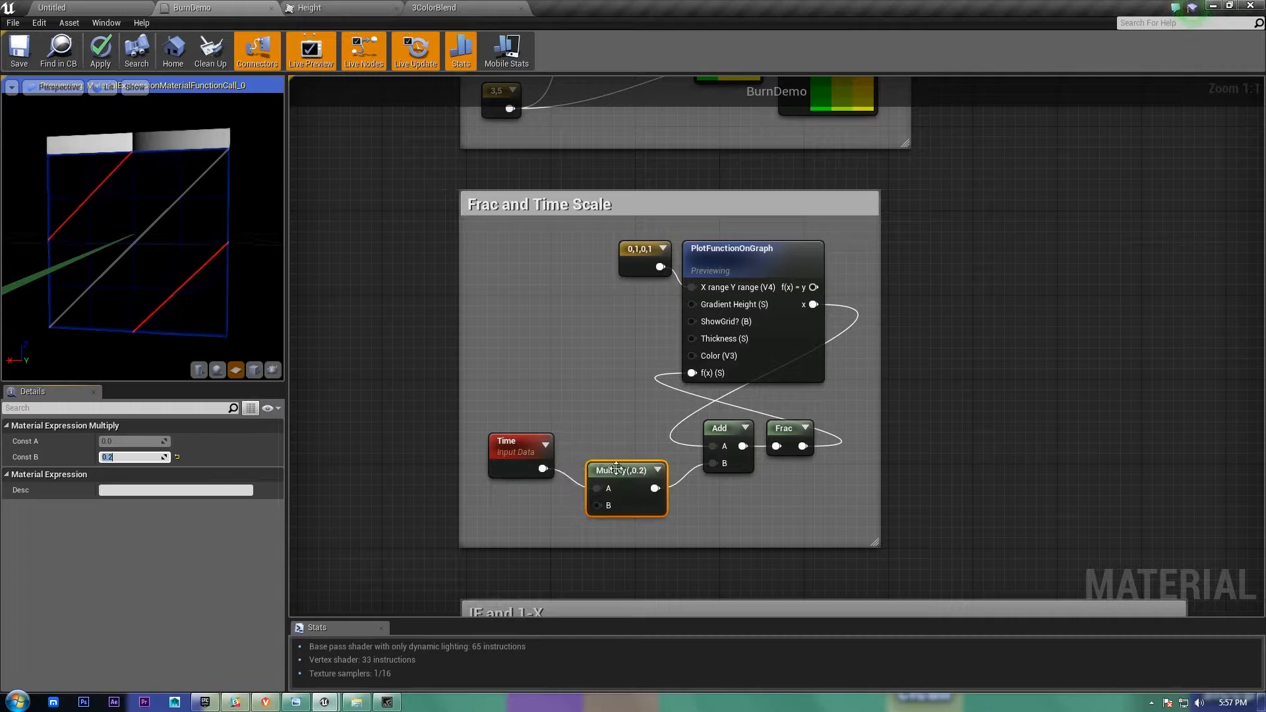
Step: Set the default value of the Burn scalar parameter in the IF and 1-X group to 0
click(801, 429)
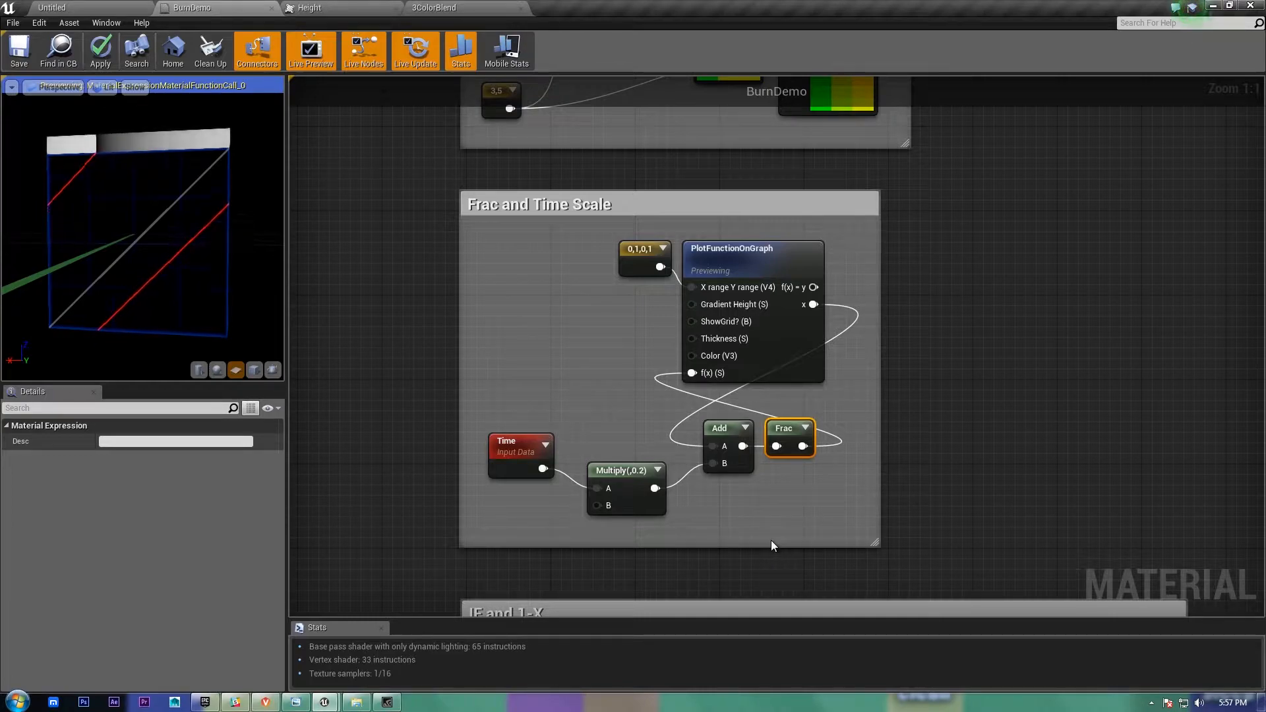
right_drag(770, 540, 711, 165)
right_drag(885, 514, 839, 481)
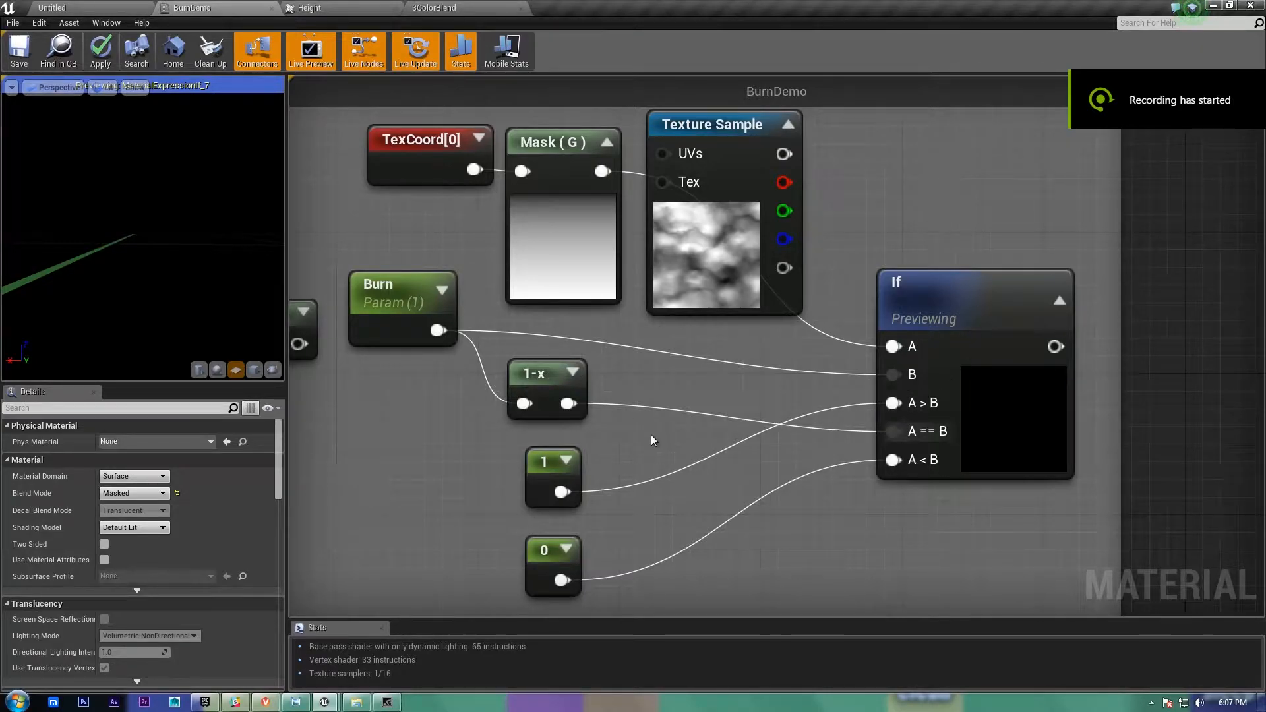
right_drag(680, 441, 754, 402)
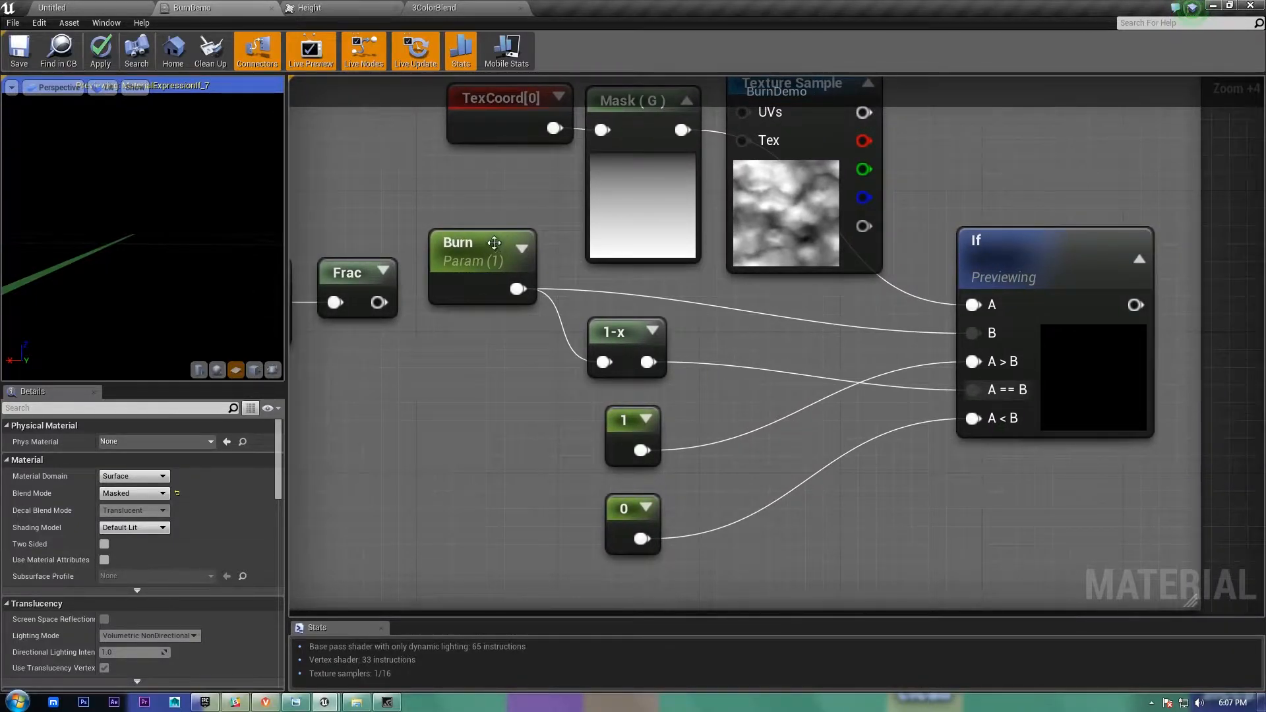
click(478, 261)
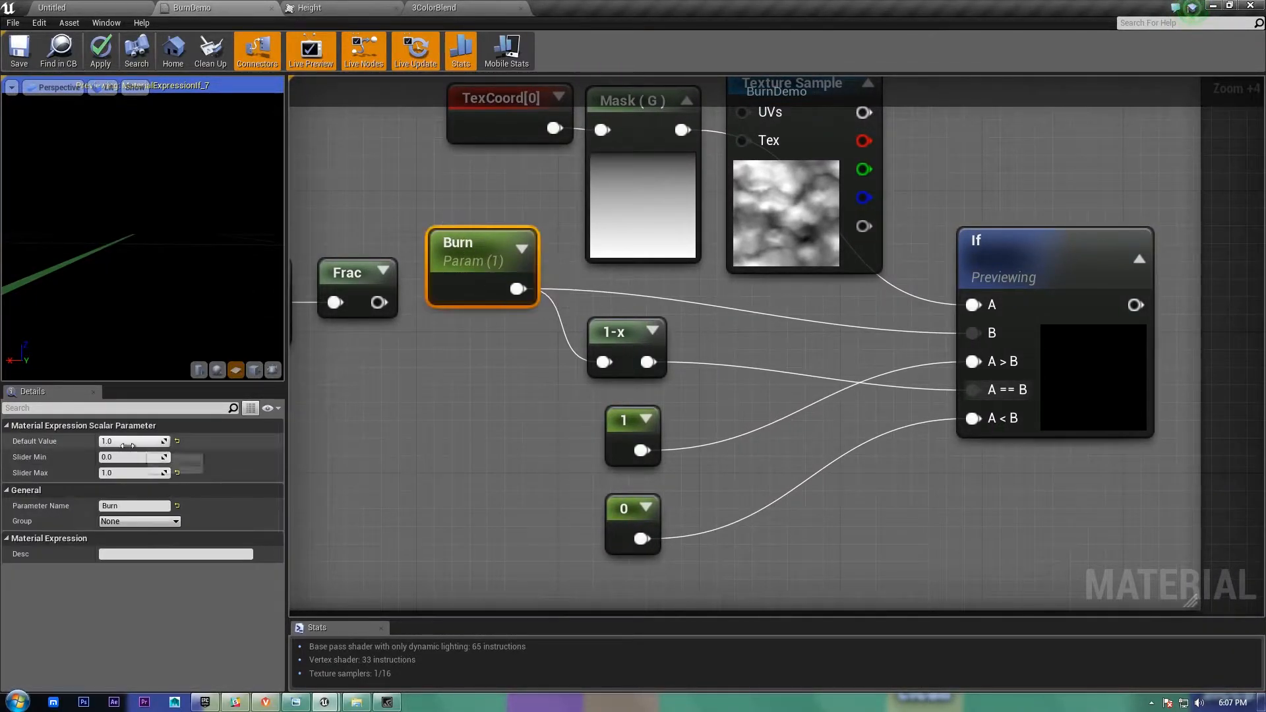
click(156, 443)
text(0)
key(Return)
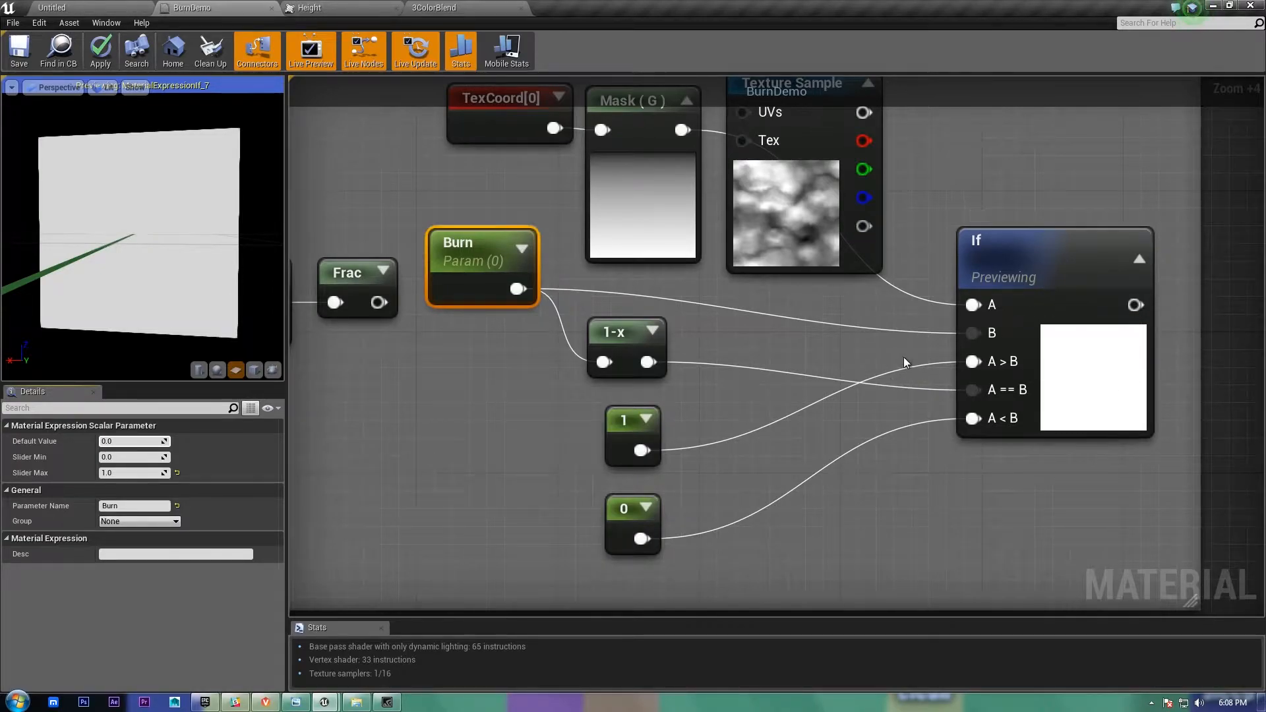
Step: Examine how the gradient mask, Burn parameter, 1-x node and constants 1 and 0 feed the If node's comparison inputs
right_drag(970, 418, 848, 418)
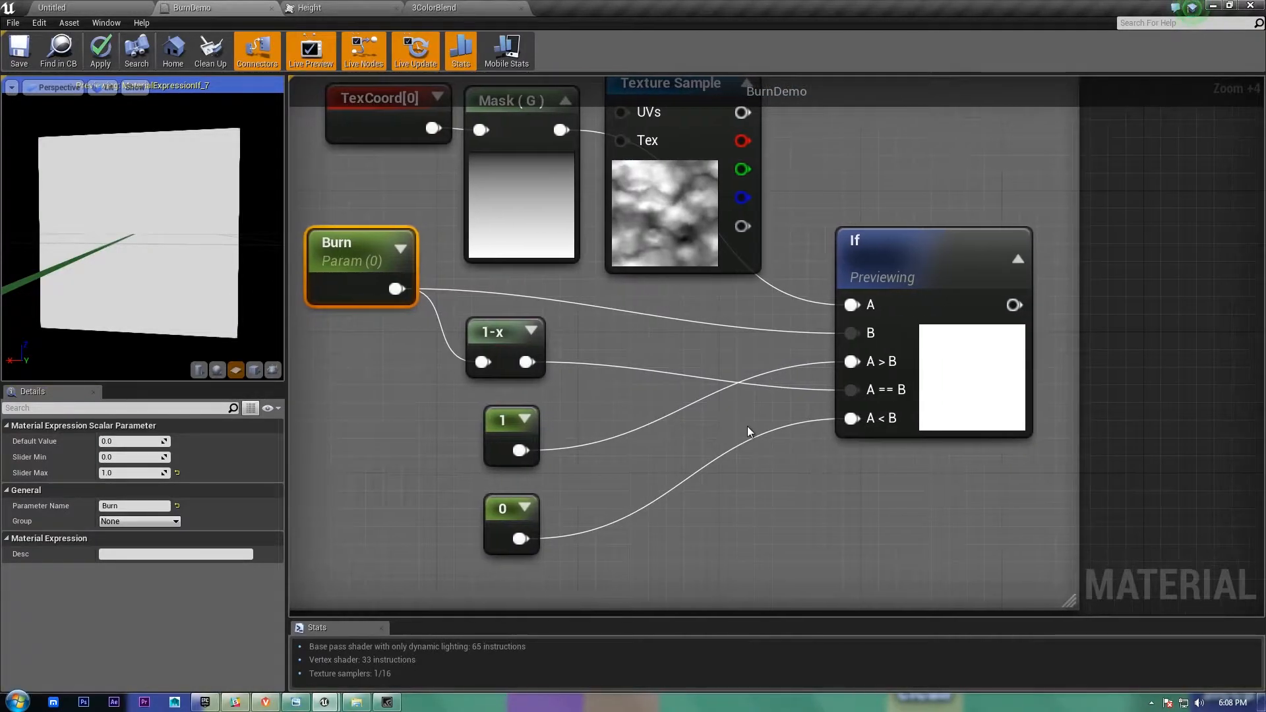
scroll(747, 426, up, 3)
right_drag(742, 426, 657, 426)
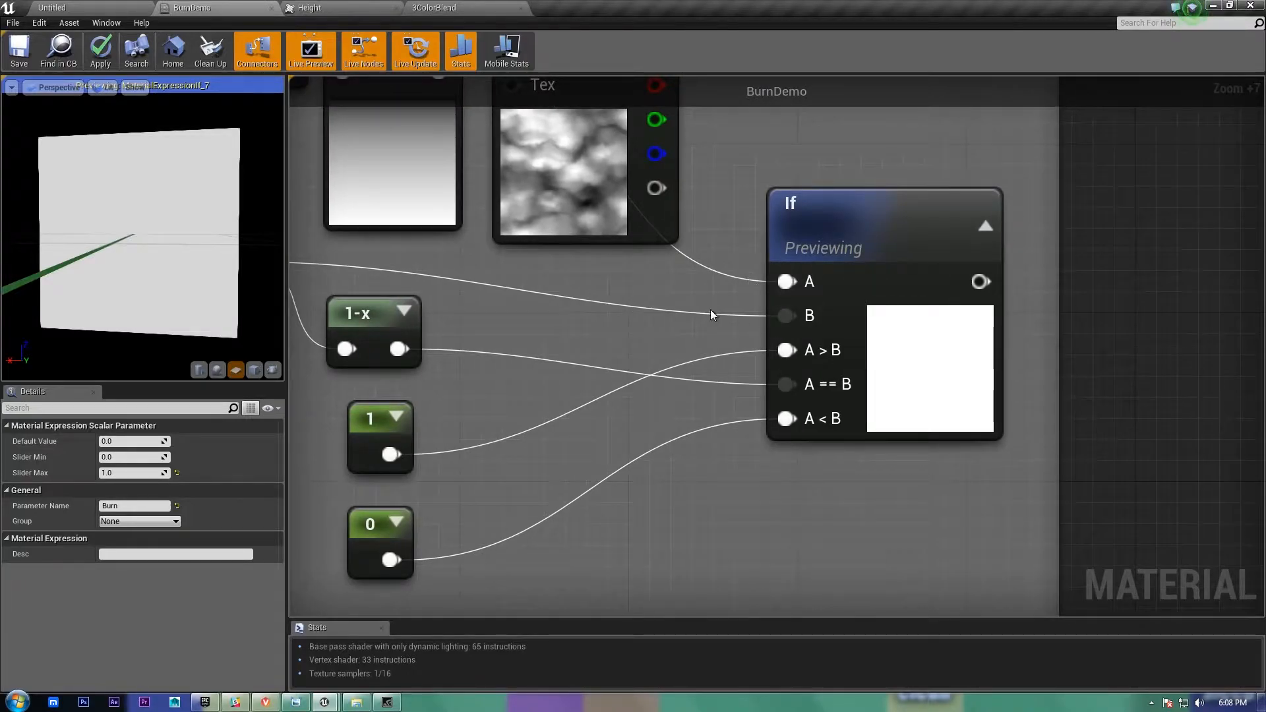
right_drag(728, 315, 877, 452)
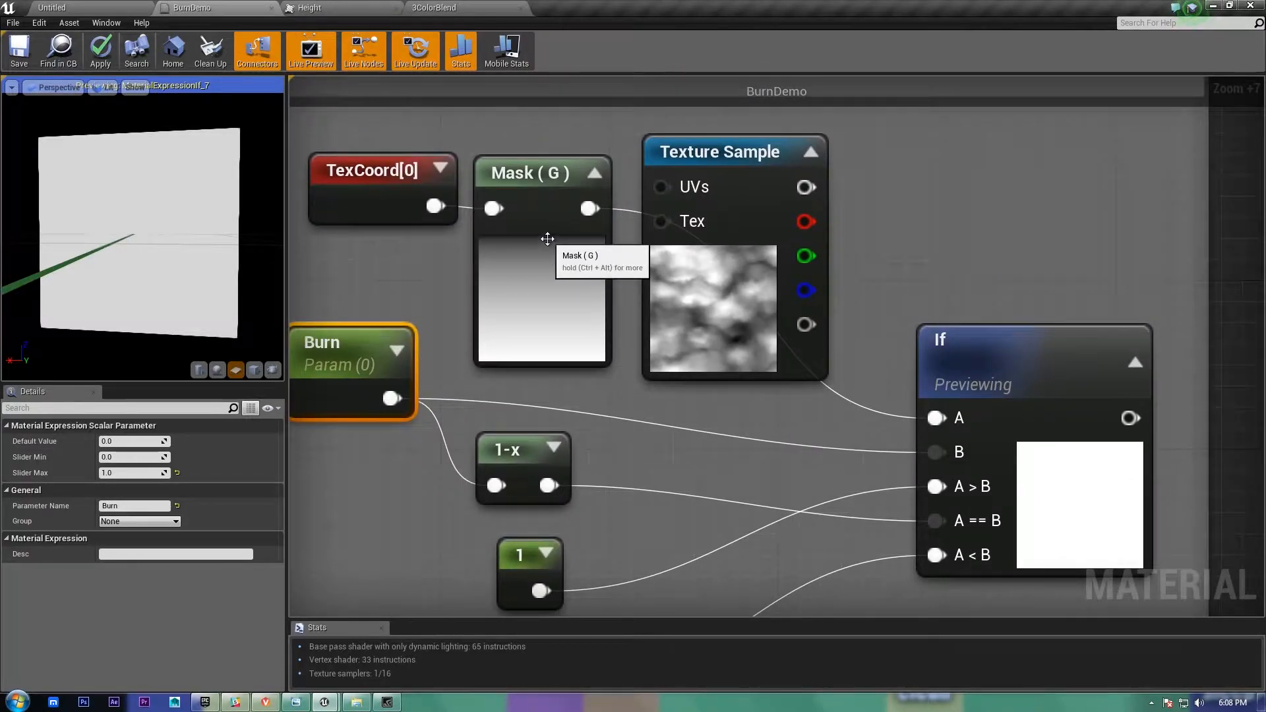
right_drag(319, 380, 444, 336)
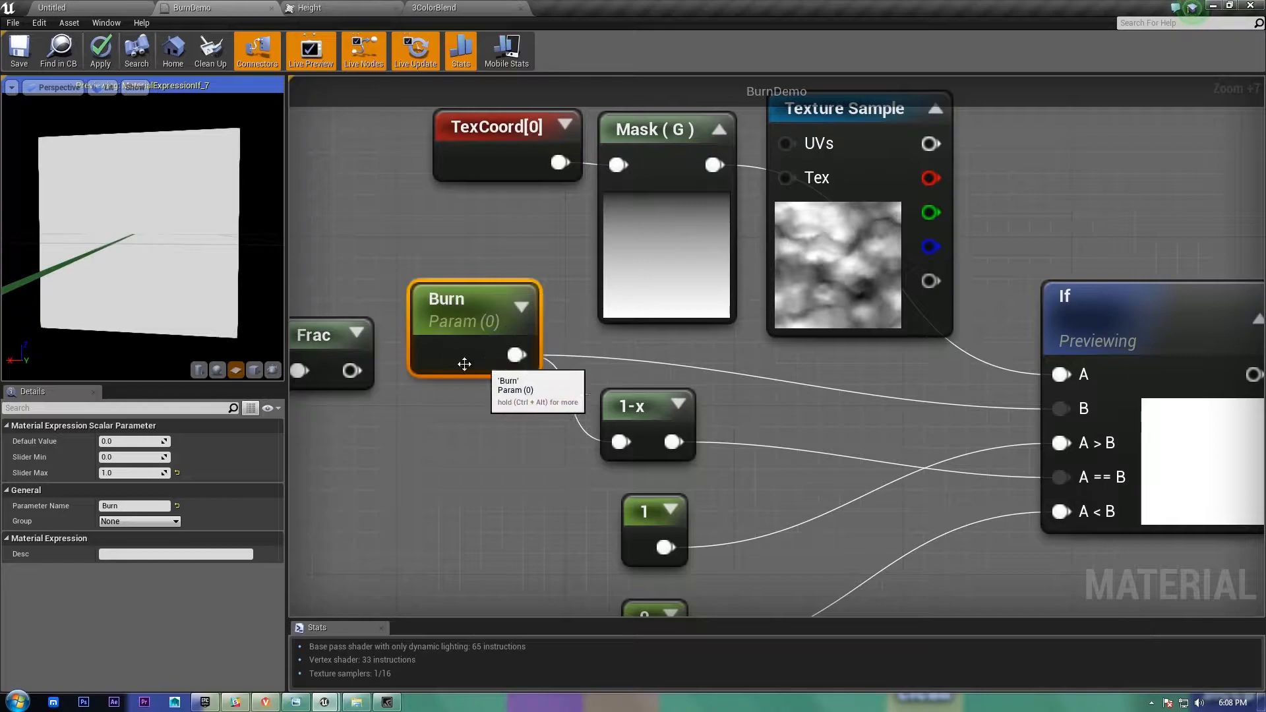
mouse_move(960, 471)
right_down()
mouse_move(795, 380)
mouse_move(889, 370)
right_up()
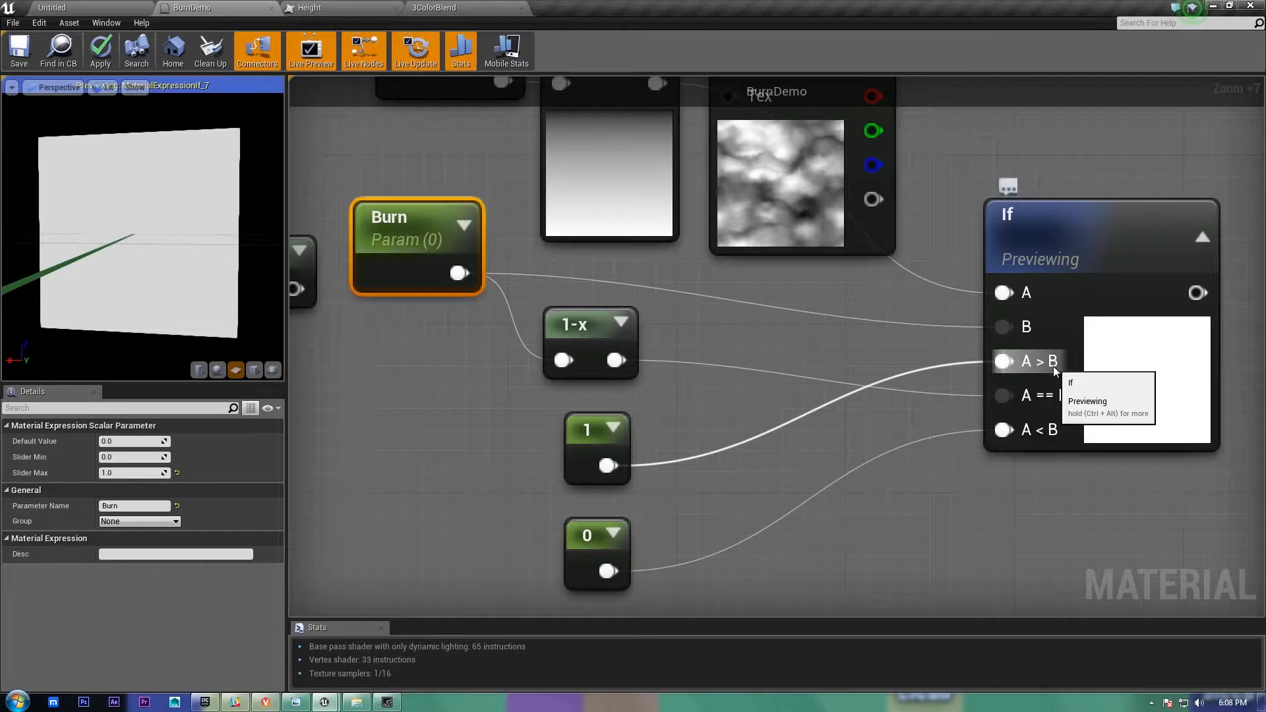
drag(697, 410, 543, 499)
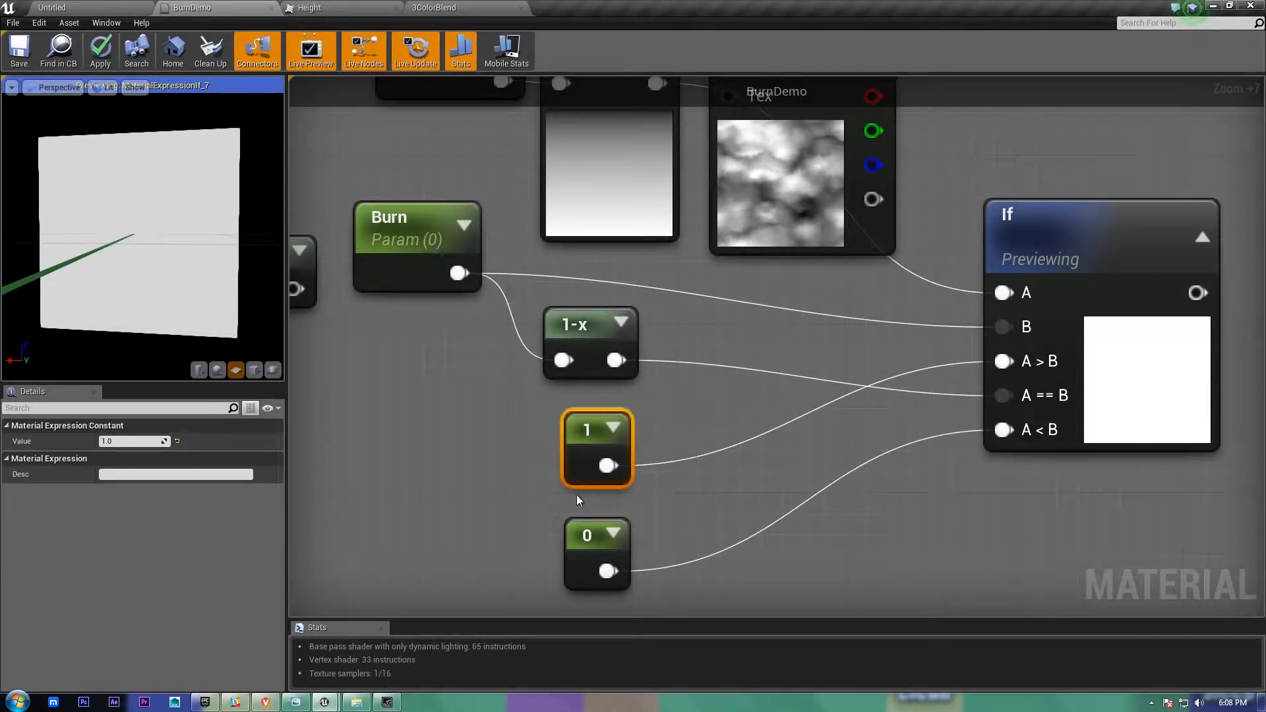
drag(699, 521, 556, 595)
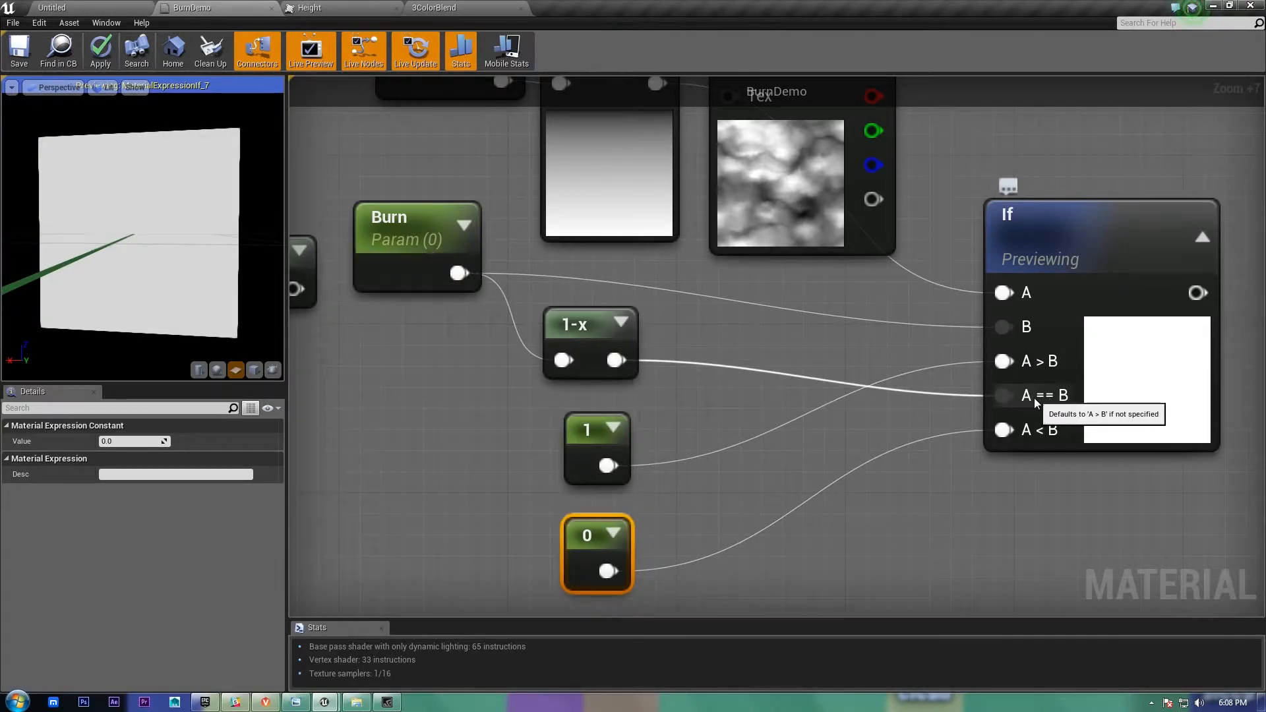
drag(707, 328, 547, 355)
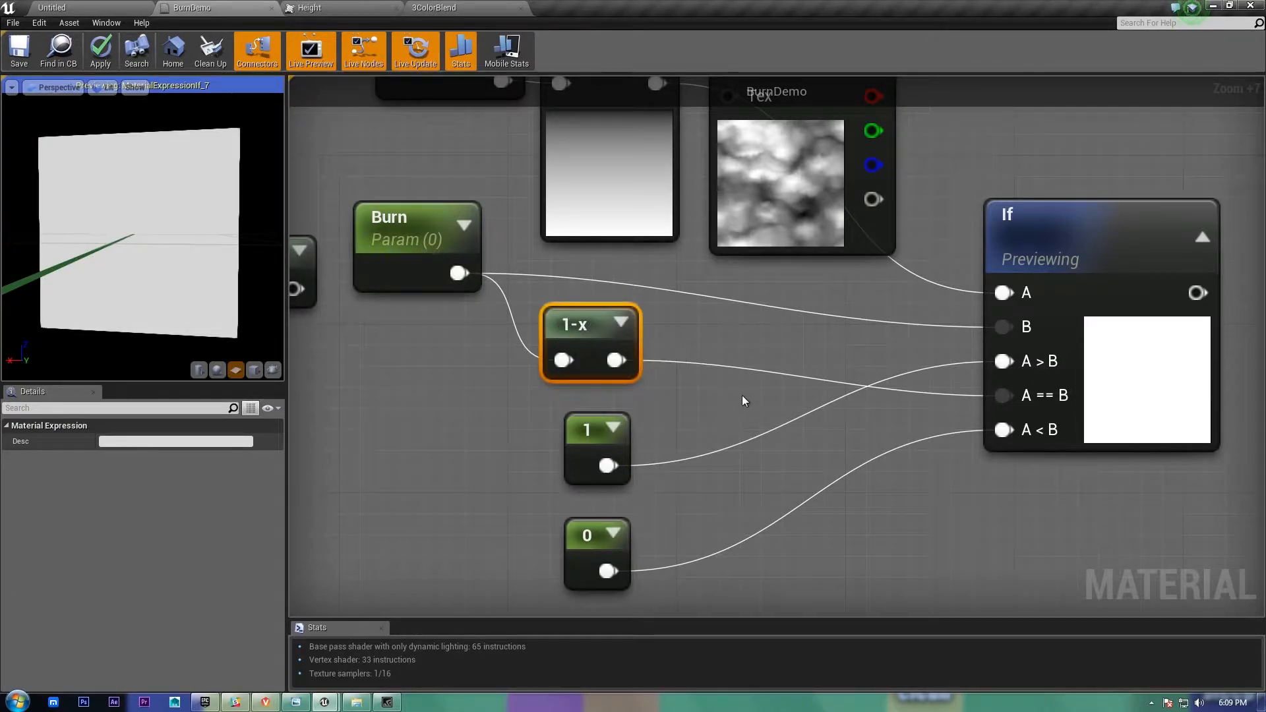
scroll(742, 396, down, 3)
click(757, 354)
right_drag(761, 344, 868, 341)
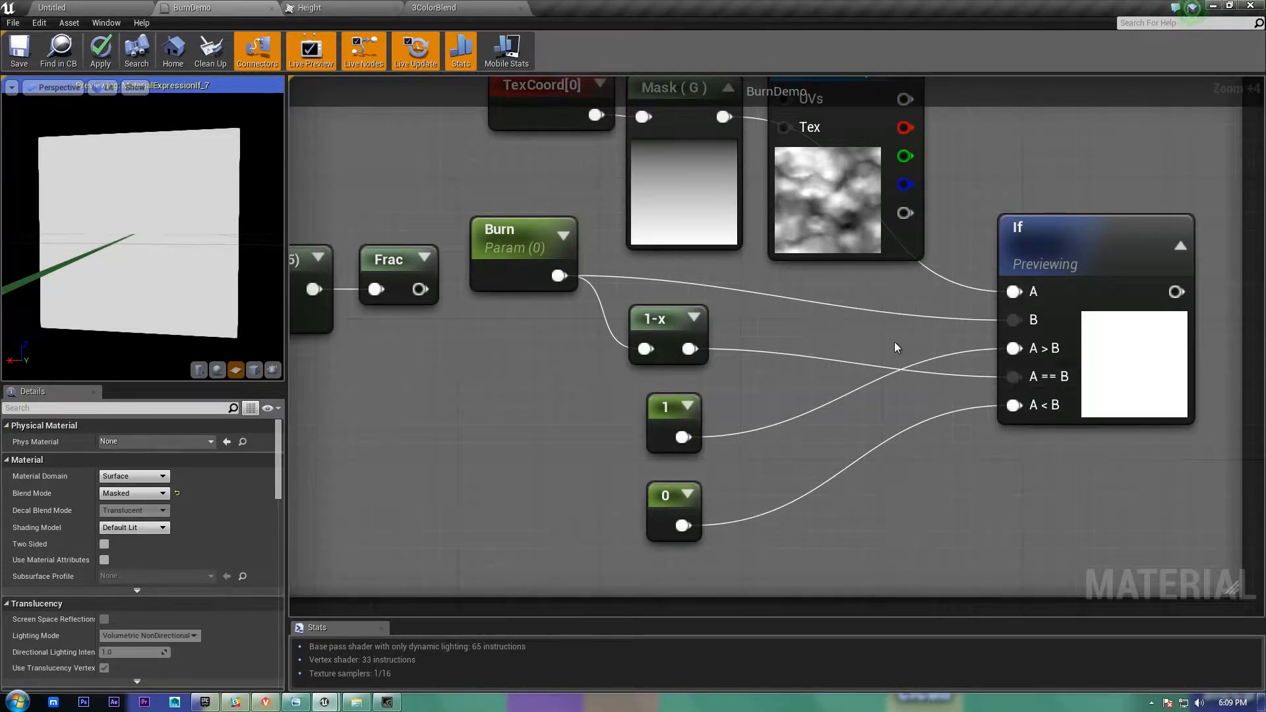
Step: Feed the If node's A input from the Texture Sample's green channel instead of the Mask (G) gradient
right_drag(881, 337, 880, 404)
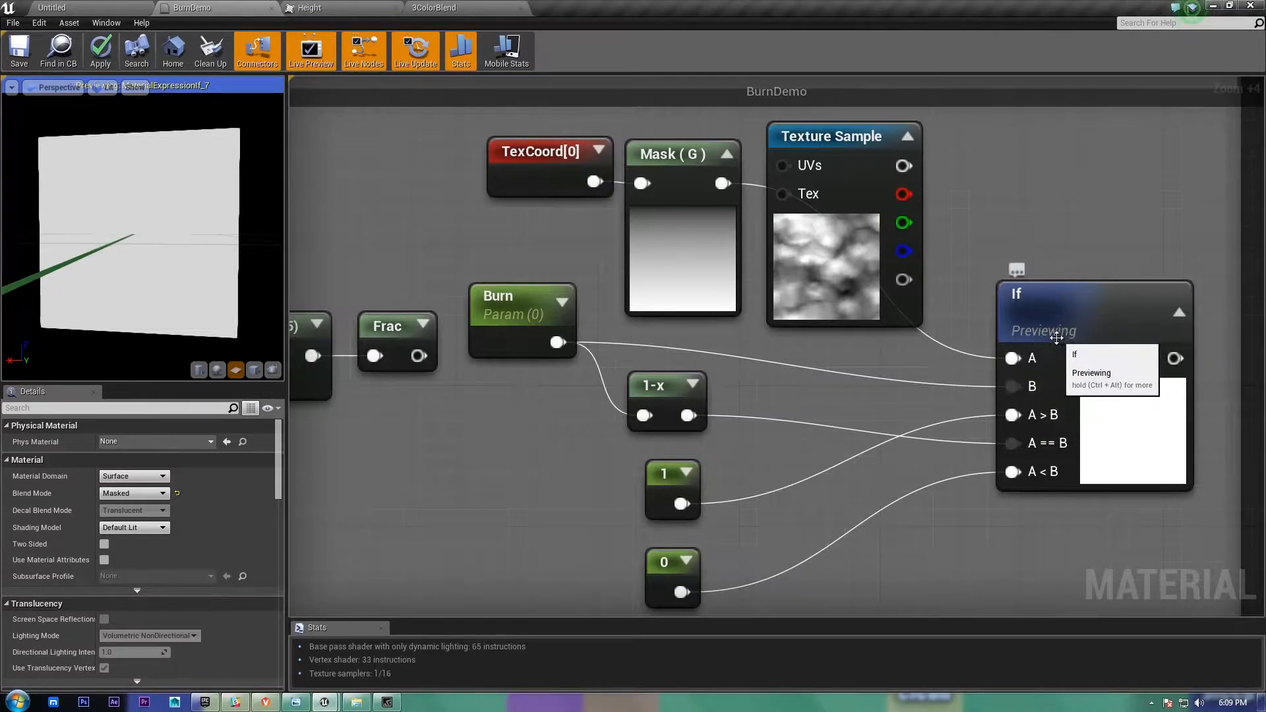
drag(1012, 358, 903, 222)
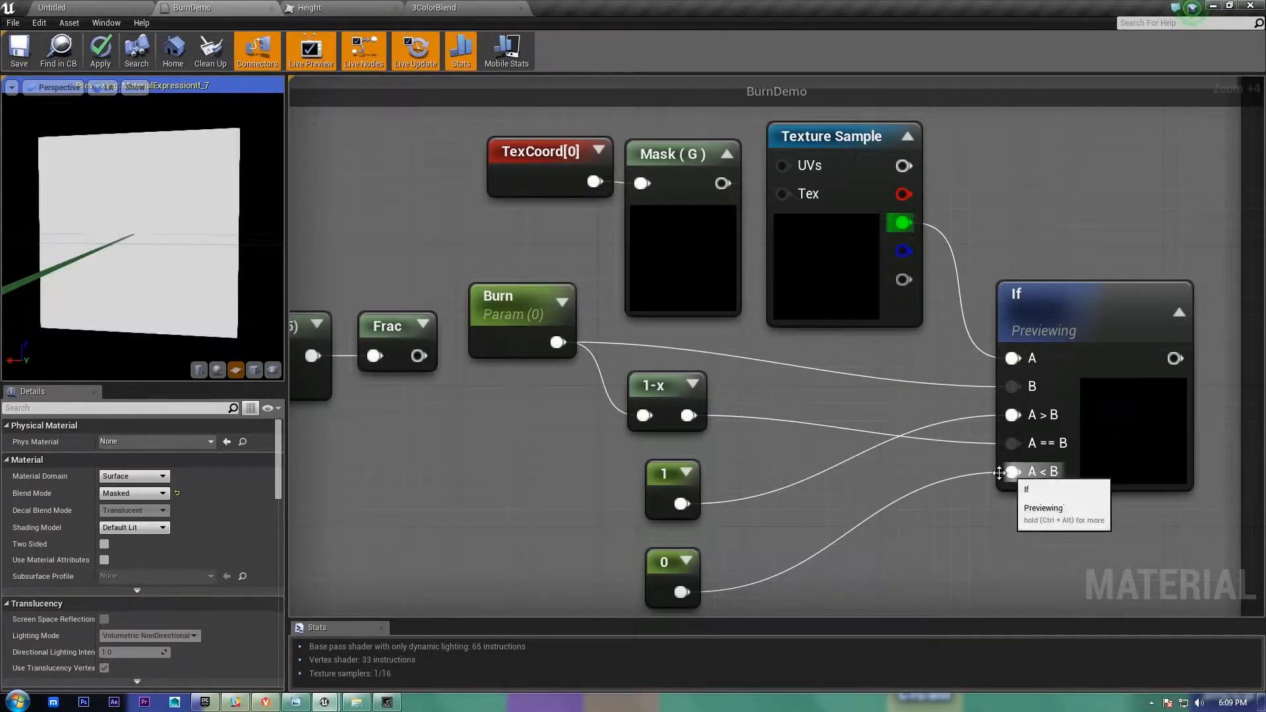
right_drag(900, 477, 886, 439)
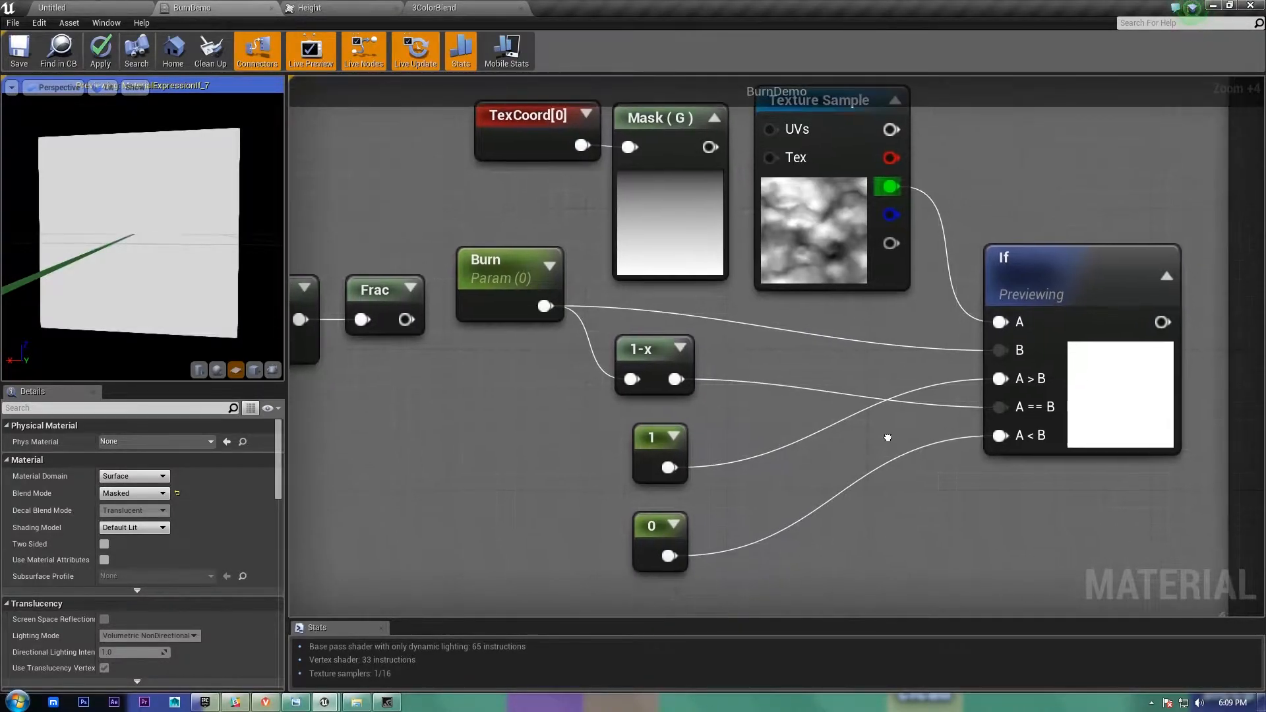
click(1144, 393)
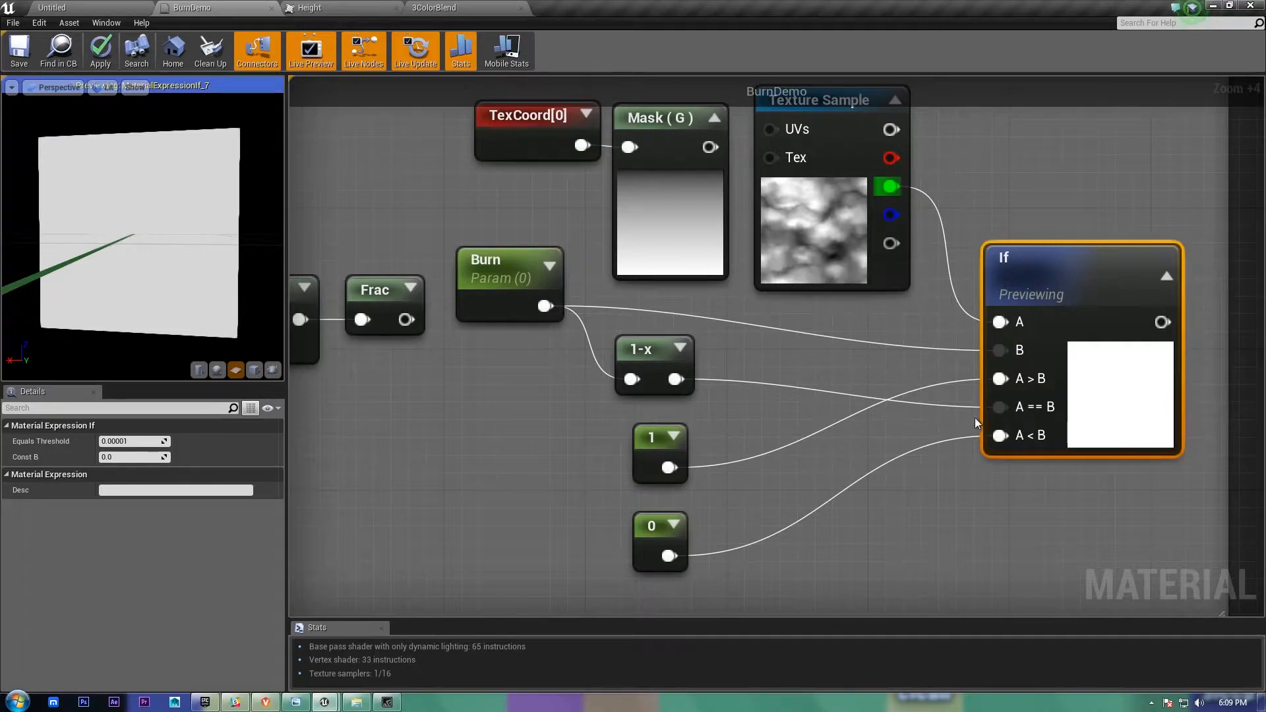
Step: Set the Burn parameter's default value to 1 and connect the constant 1 to the If node's A == B input
click(527, 277)
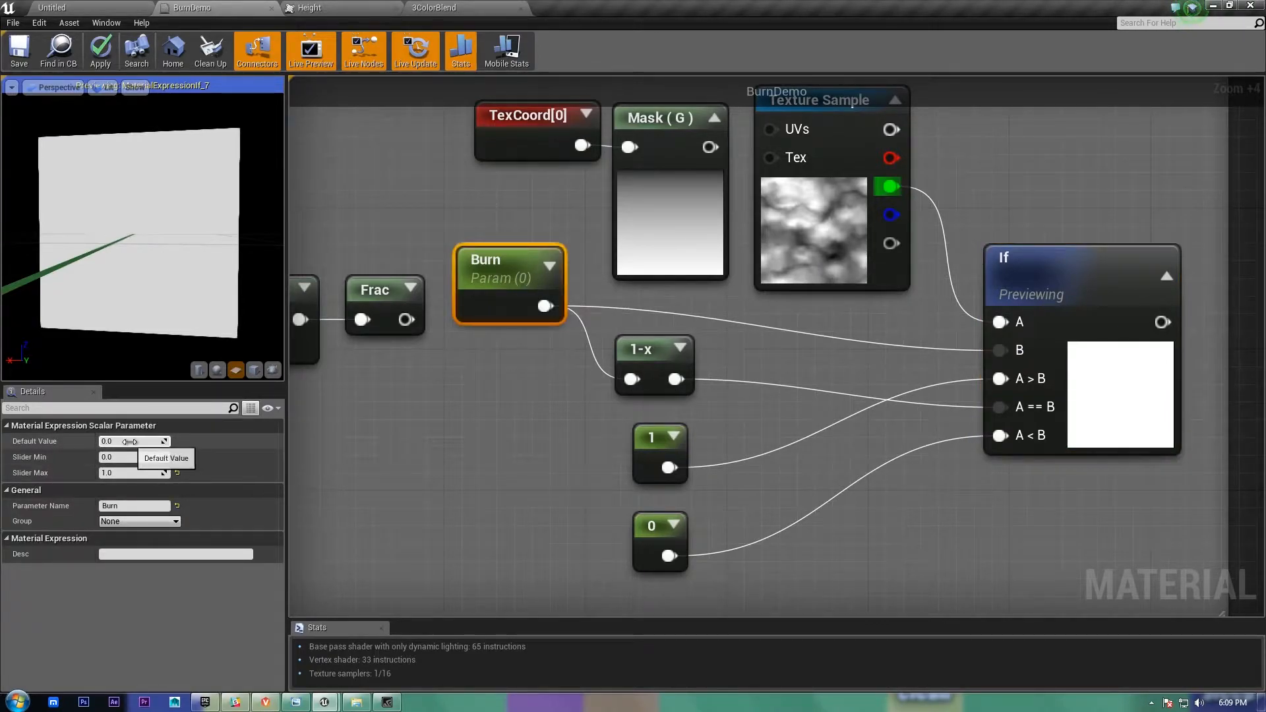
drag(138, 440, 243, 441)
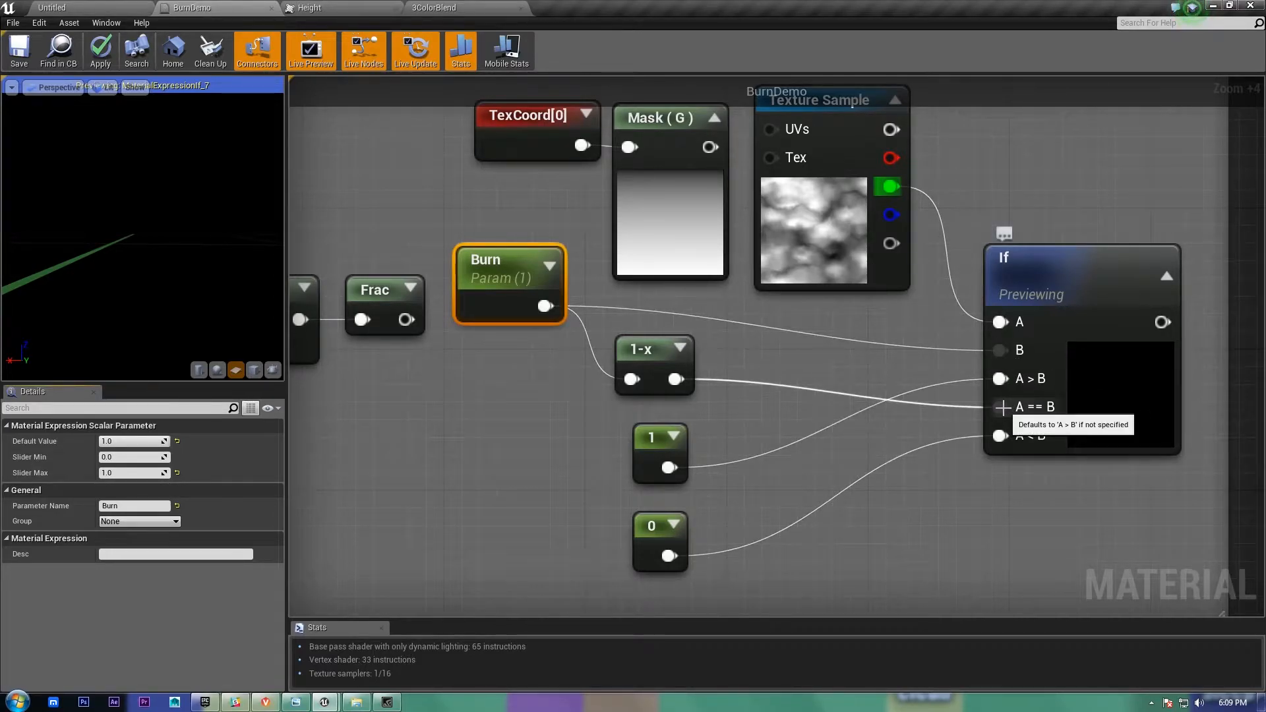
drag(670, 467, 1008, 406)
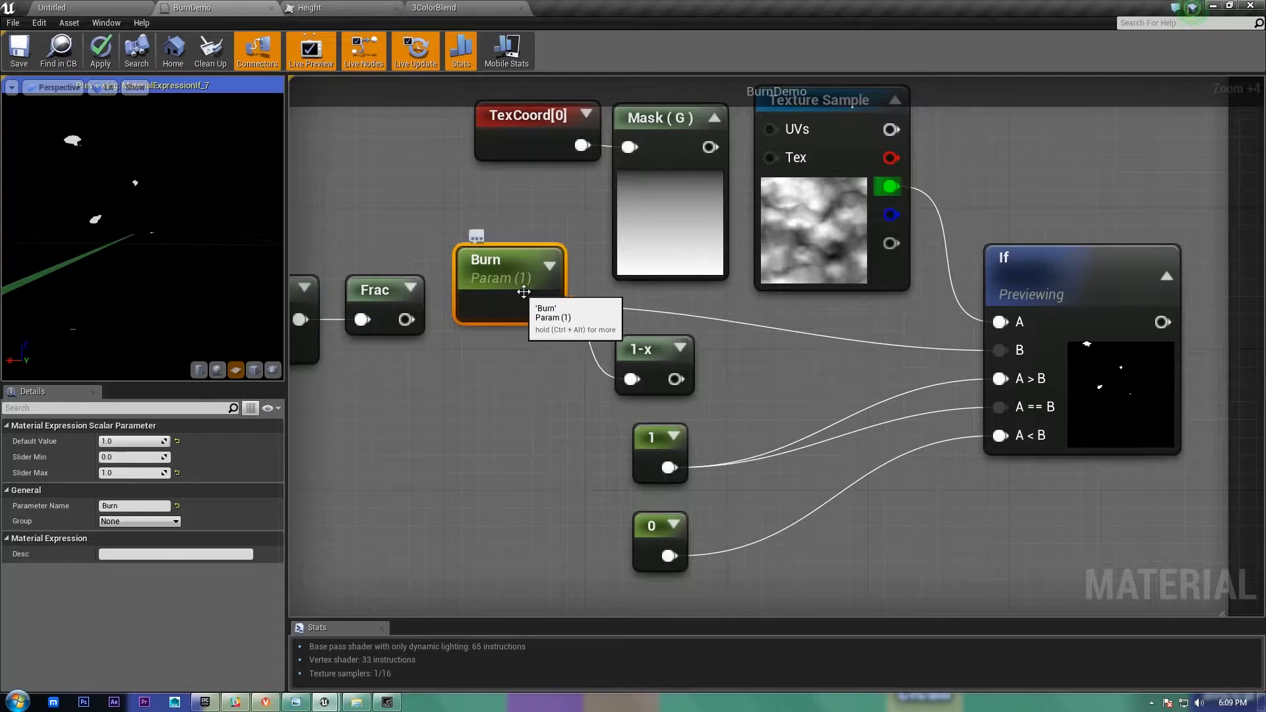
right_drag(814, 327, 812, 341)
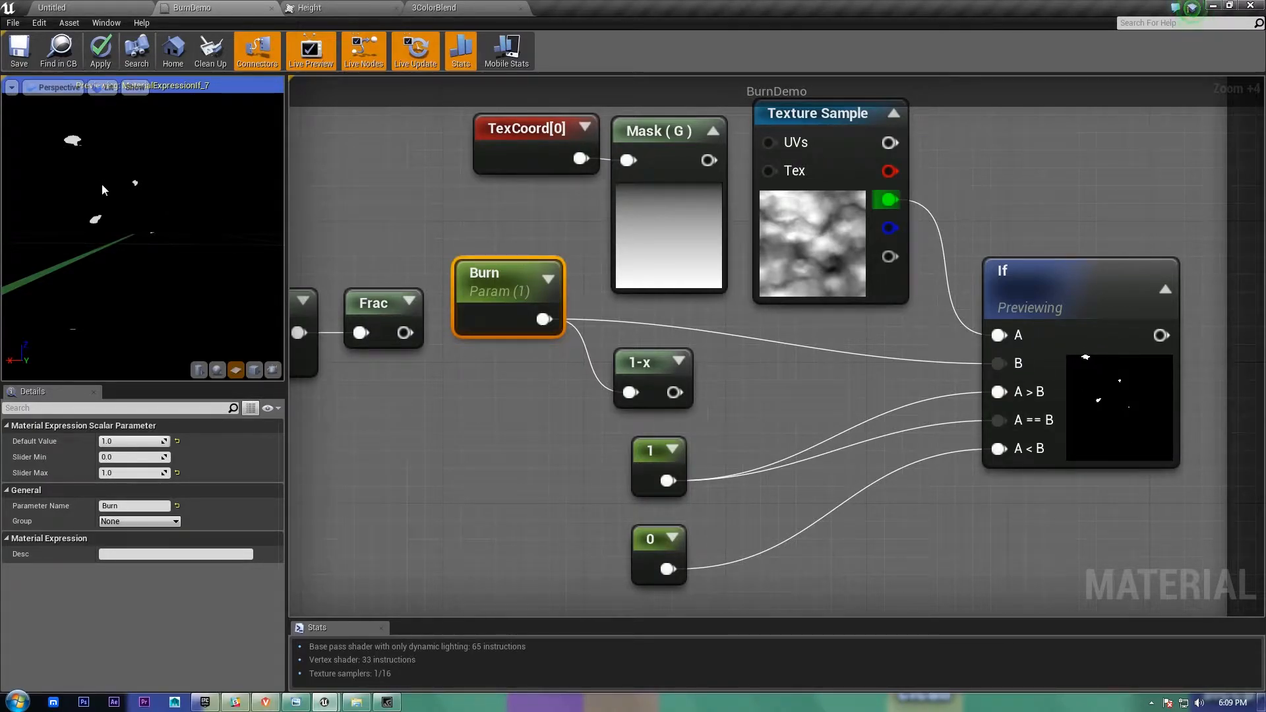
Step: Feed the If node's A == B input from the constant 0 and set the Burn parameter's default value to 0
drag(999, 420, 677, 564)
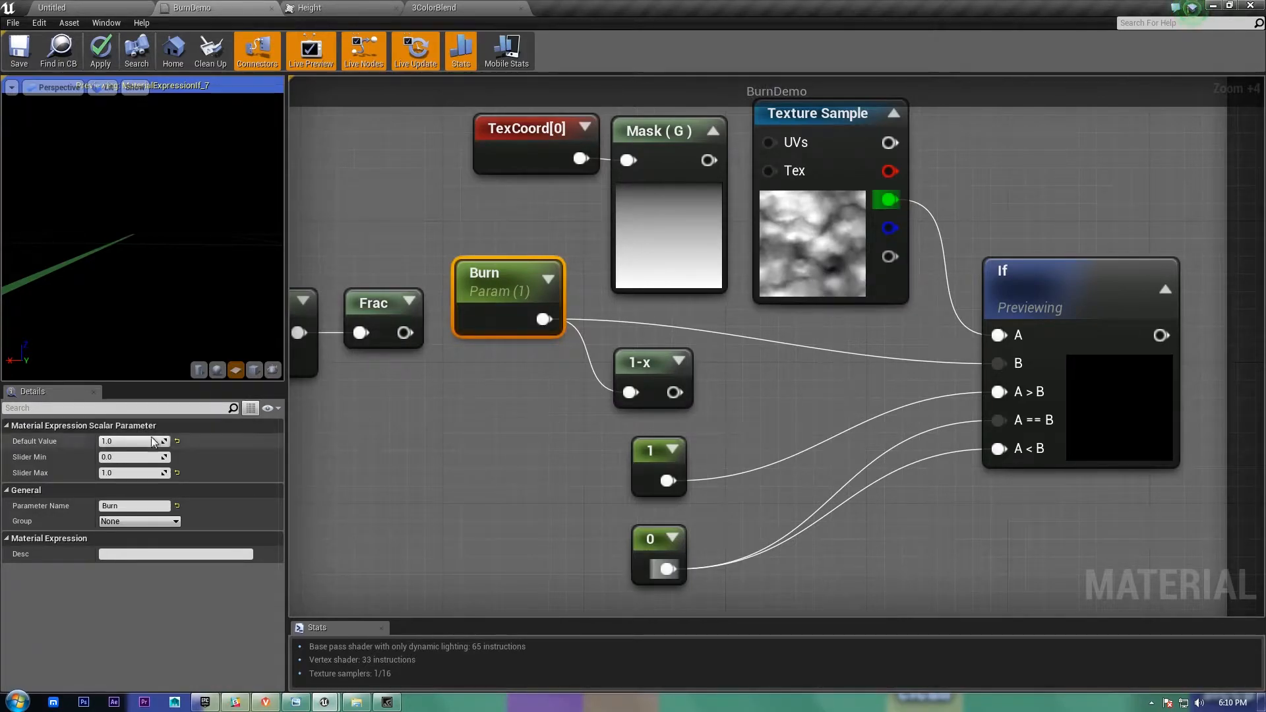
drag(163, 442, 132, 442)
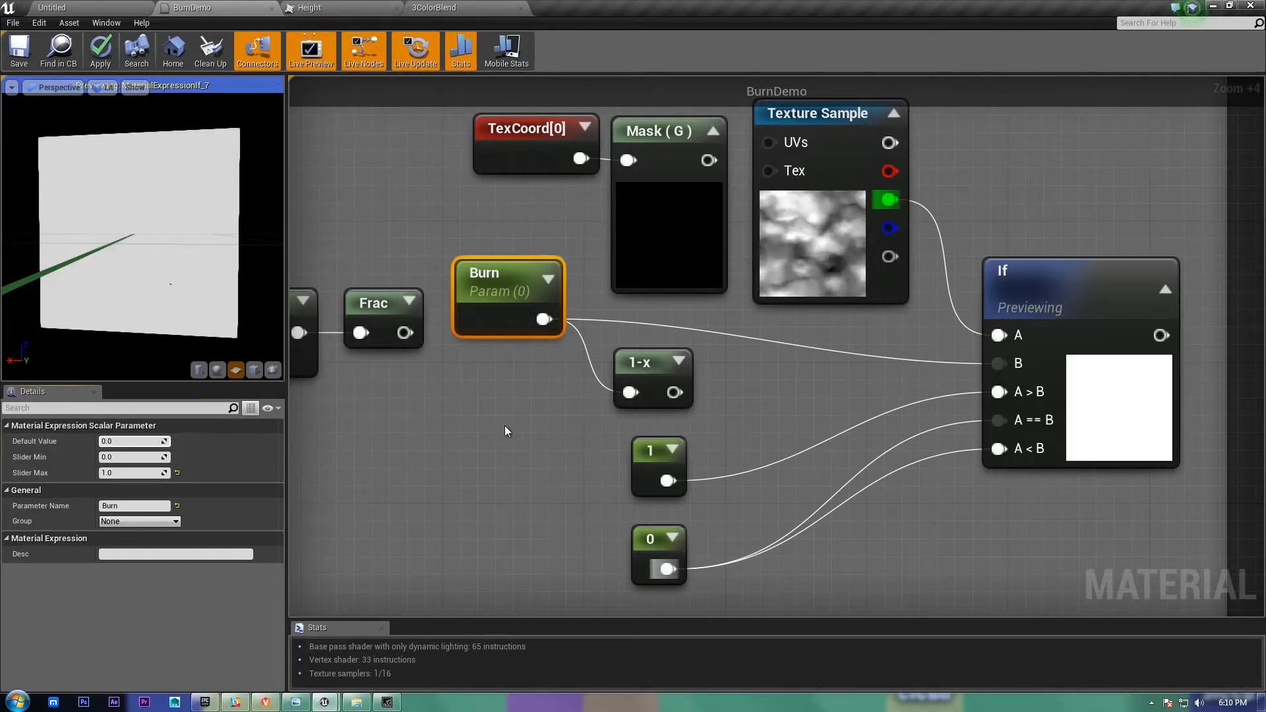
scroll(177, 295, down, 3)
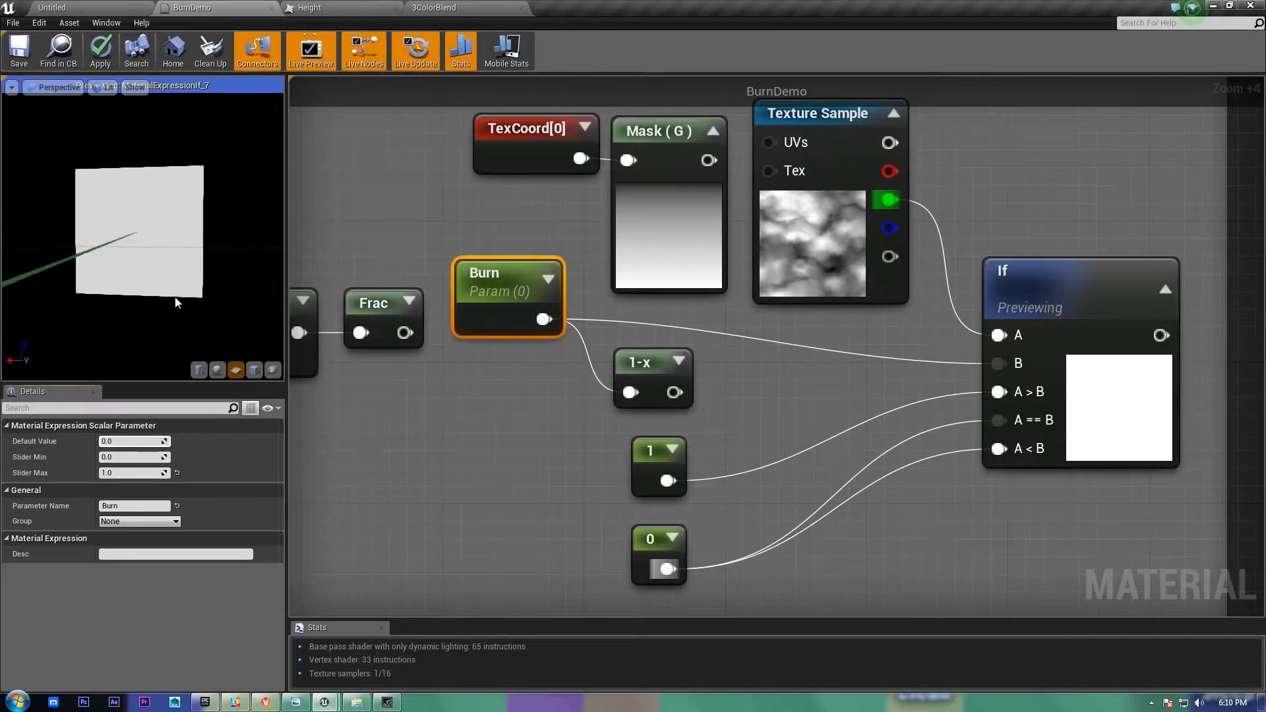
drag(174, 296, 173, 297)
right_drag(174, 296, 174, 238)
right_drag(196, 335, 195, 372)
Step: Insert a Power node between the Texture Sample's green channel and the If node's A input
drag(905, 195, 1004, 140)
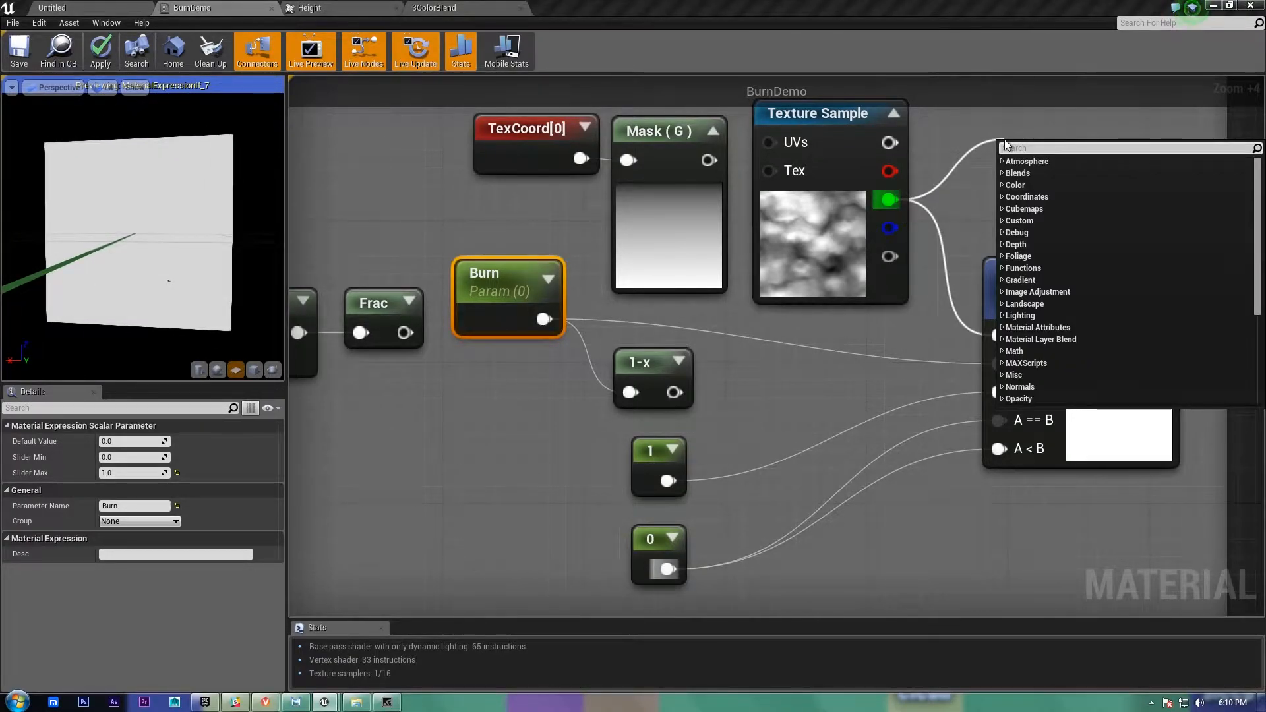
text(power)
key(Return)
drag(1108, 184, 1000, 336)
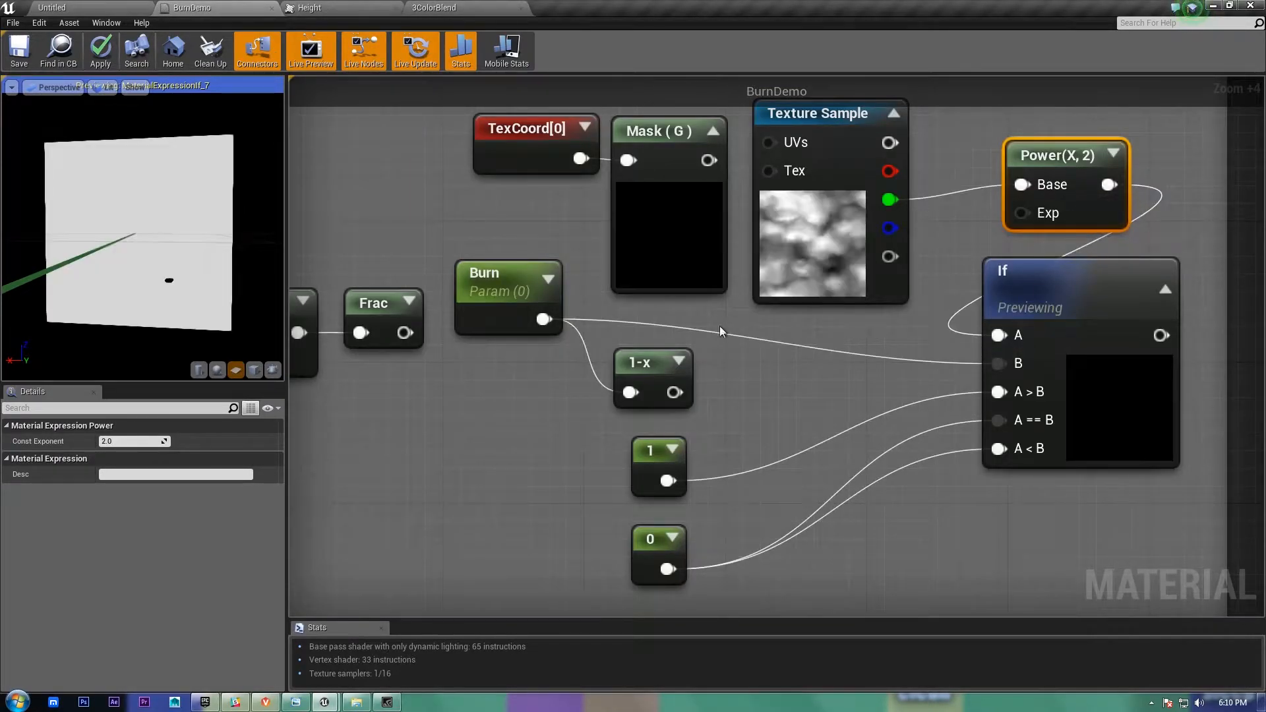
scroll(179, 291, down, 3)
scroll(176, 294, up, 1)
right_drag(176, 294, 177, 369)
right_drag(192, 318, 192, 277)
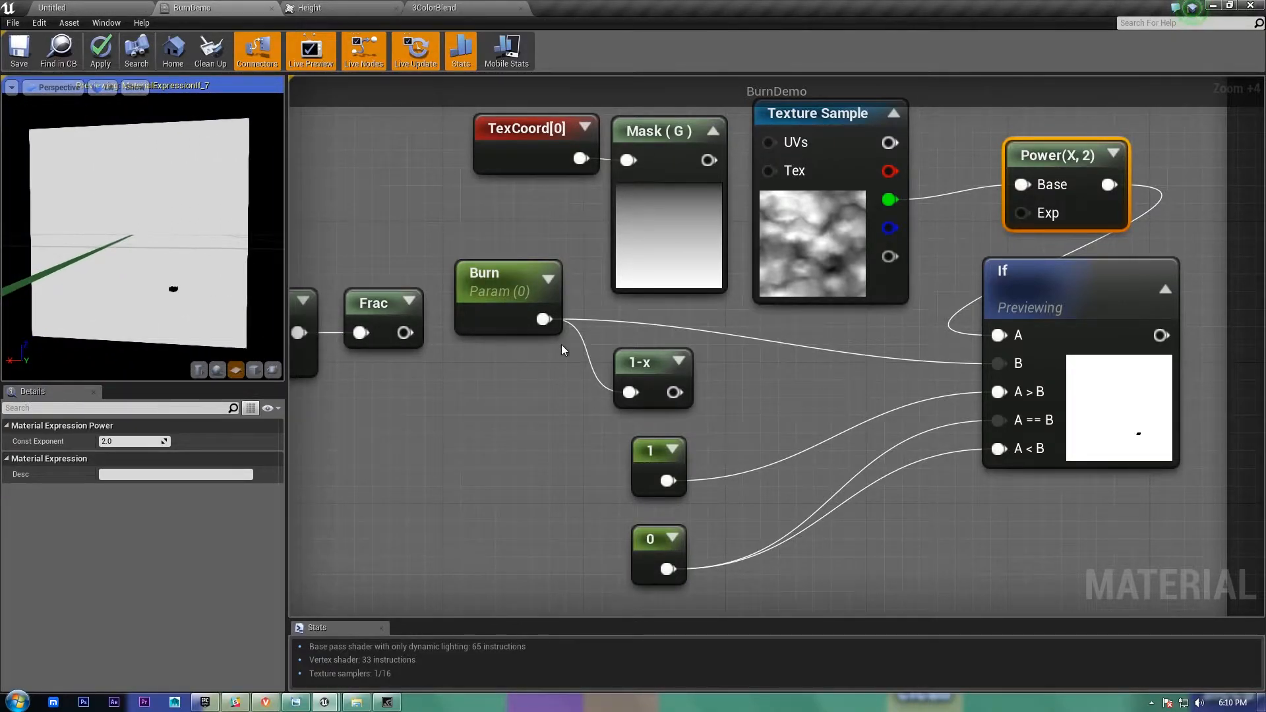
Step: Reconnect the Texture Sample's green channel directly to the If node's A input and delete the Power node
click(495, 281)
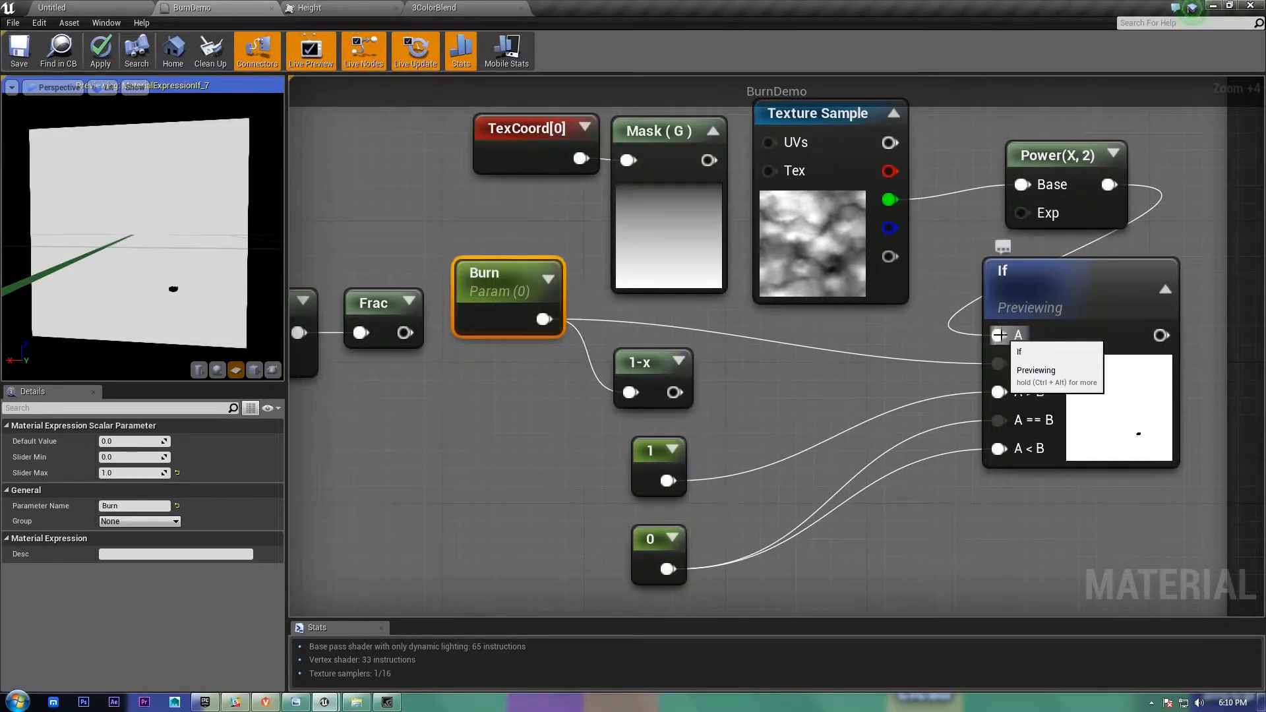
drag(1000, 335, 890, 200)
drag(978, 148, 1066, 187)
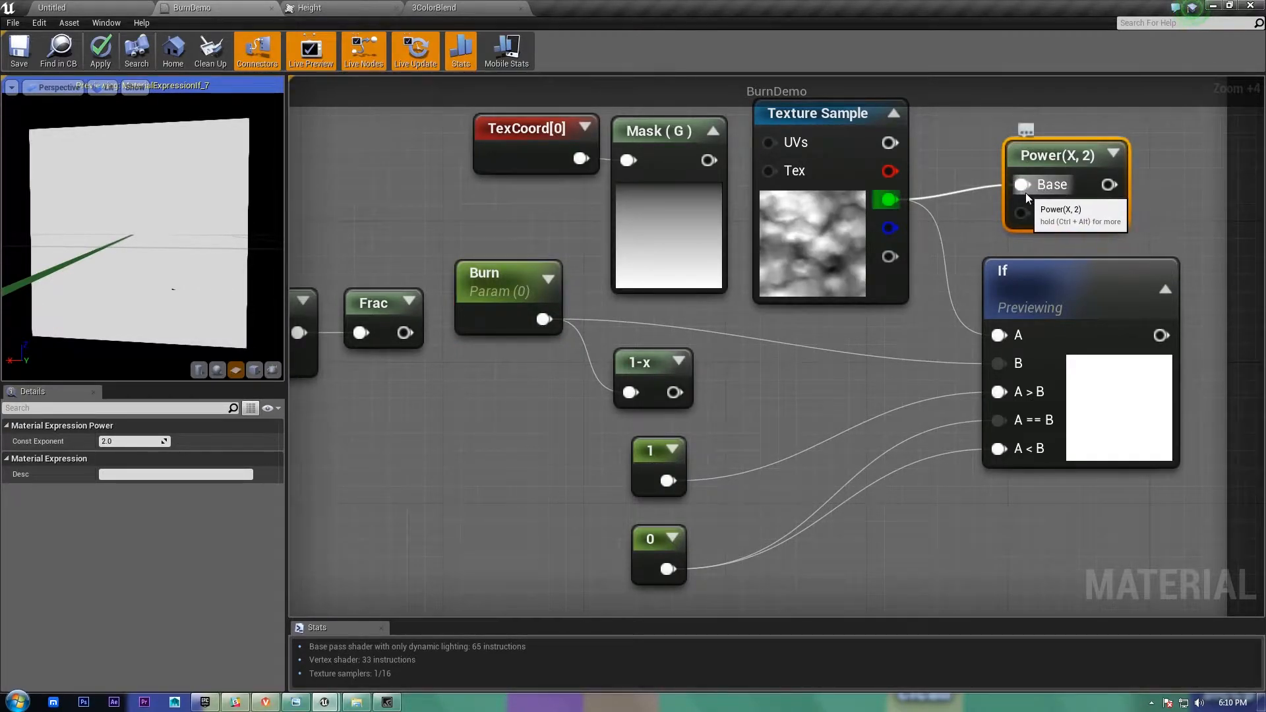
key(Delete)
Step: Reconnect the 1-x node's output to the If node's A == B input in place of the constant 0
drag(674, 392, 759, 389)
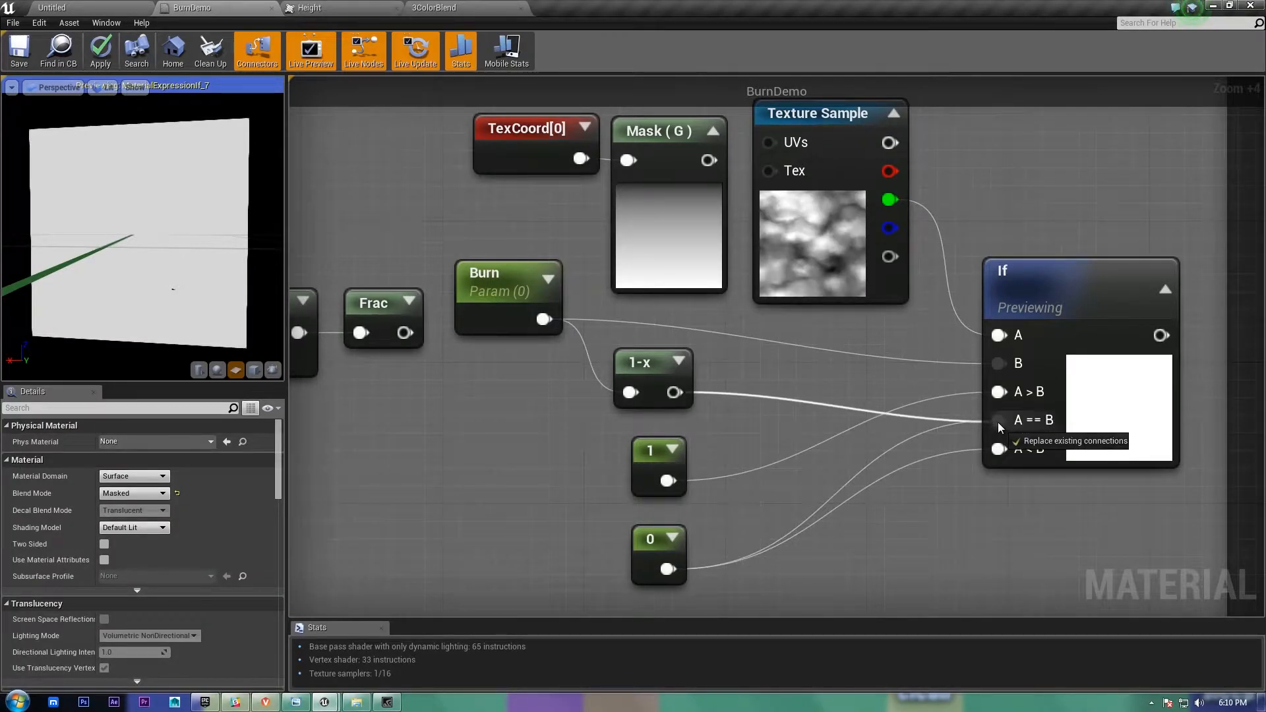
drag(998, 422, 999, 423)
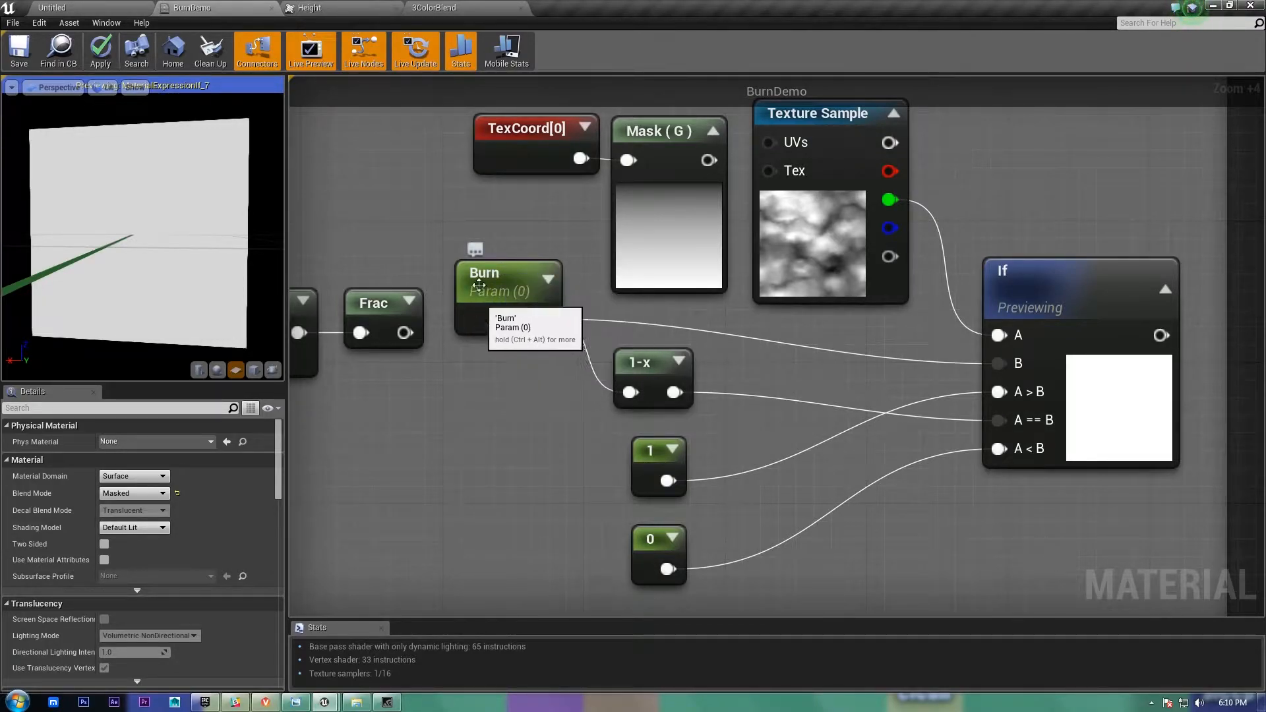
right_drag(621, 348, 672, 321)
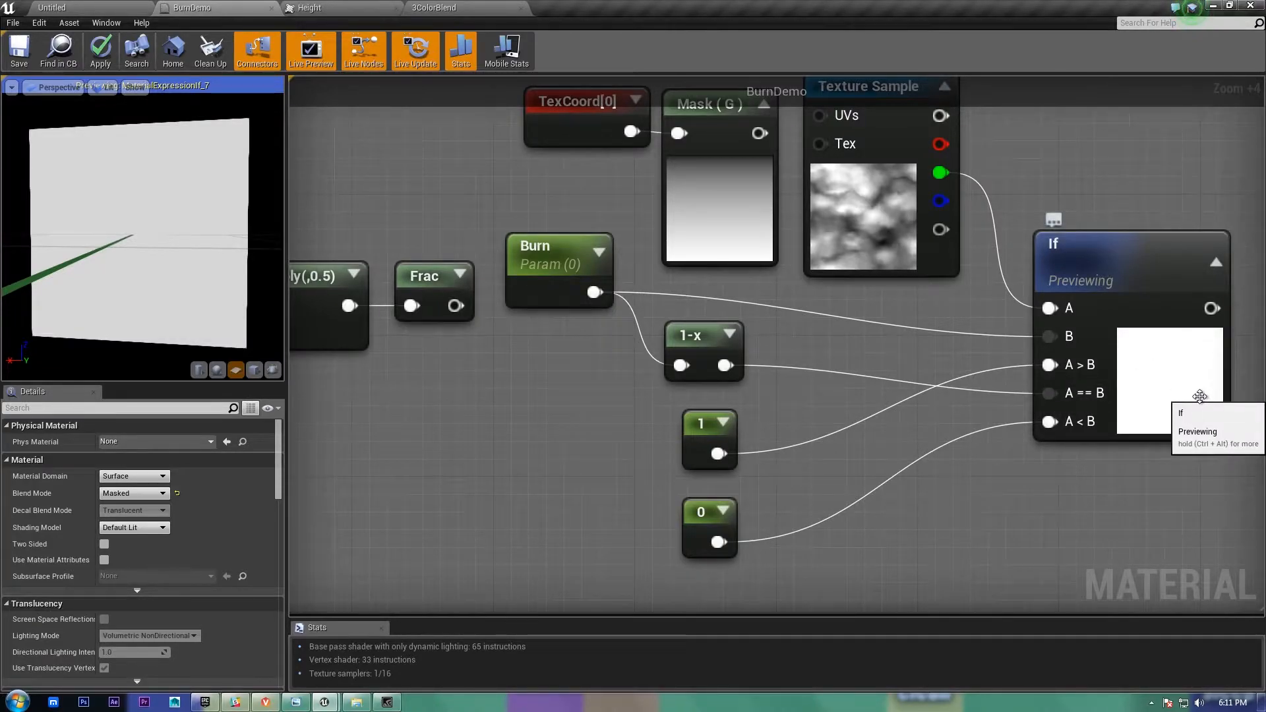
click(722, 439)
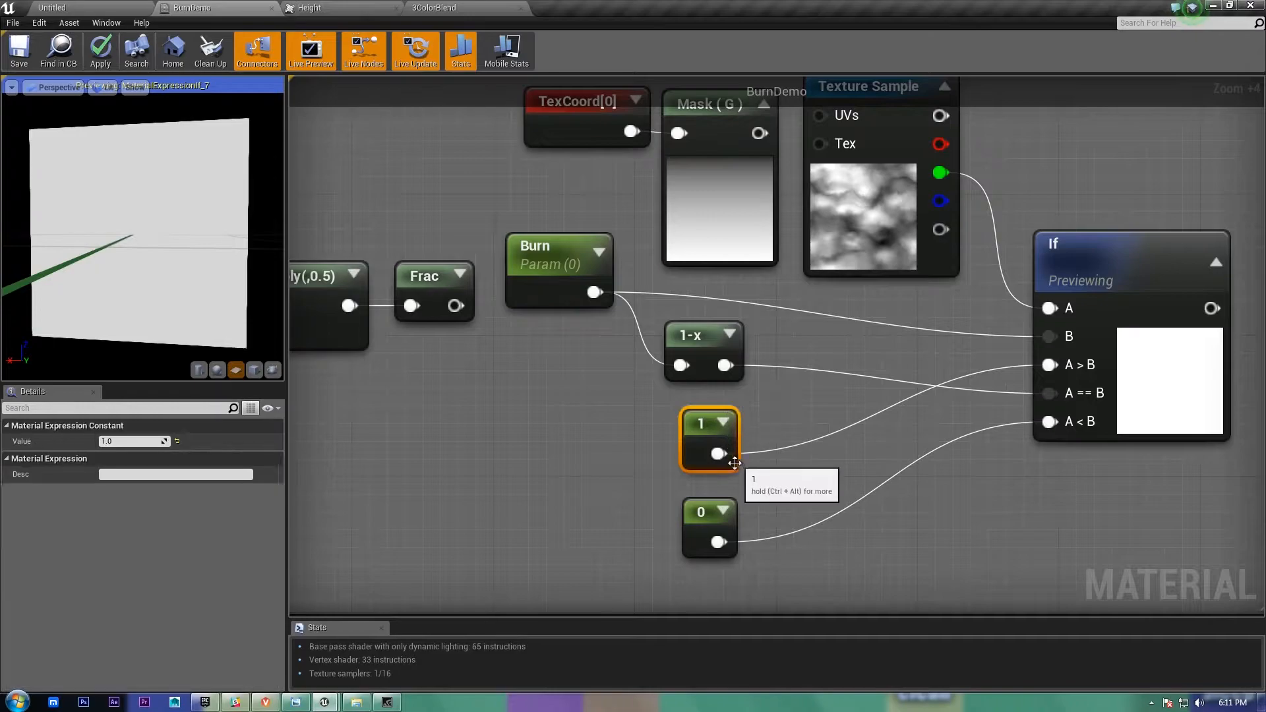
mouse_move(719, 454)
mouse_down()
mouse_move(1095, 378)
mouse_move(643, 272)
mouse_move(575, 278)
mouse_move(1054, 395)
mouse_move(912, 440)
mouse_up()
right_click(858, 394)
click(810, 382)
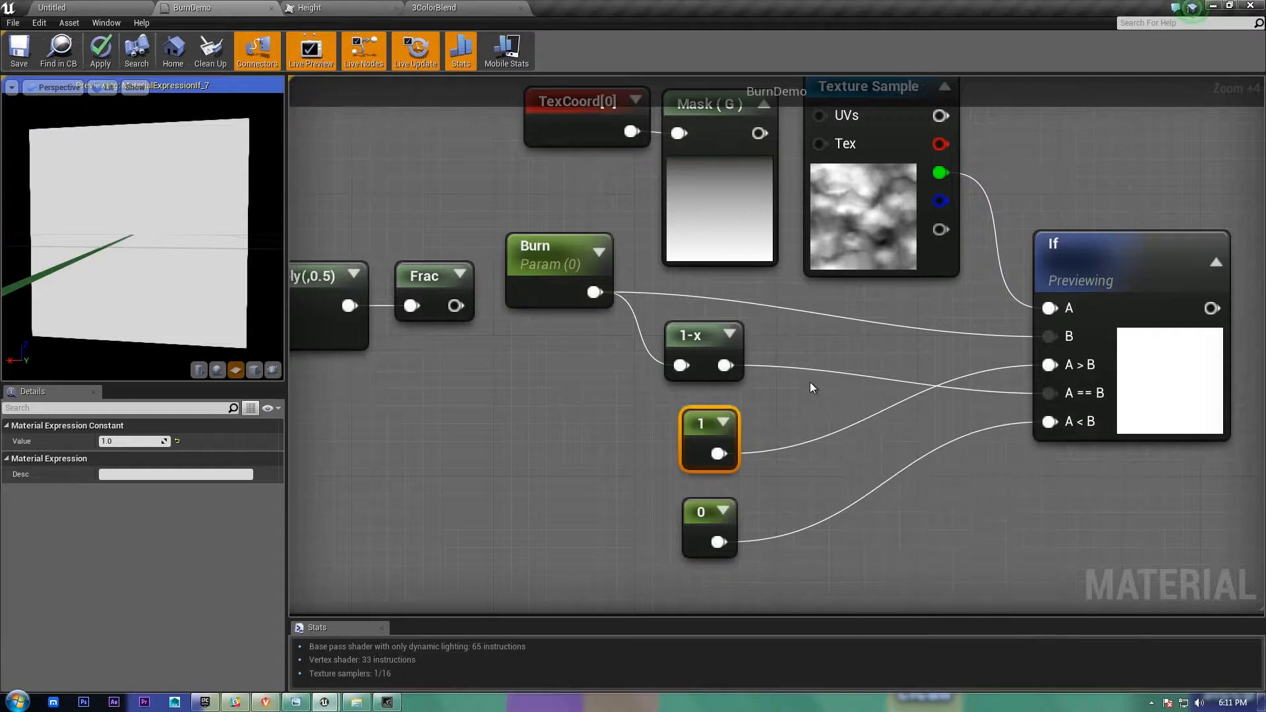
Step: Set the default value of the Burn parameter in the IF and 1-X group to 1
click(514, 264)
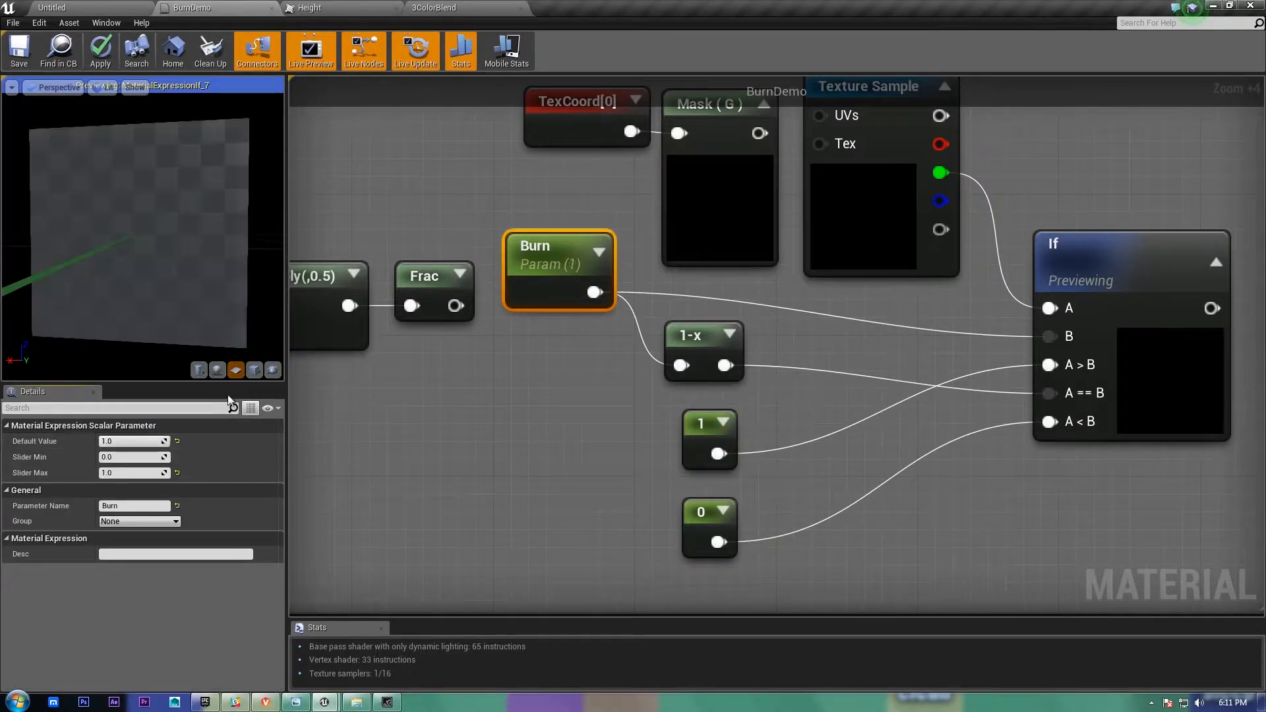
mouse_move(723, 545)
mouse_down()
mouse_move(952, 402)
mouse_move(870, 399)
mouse_move(735, 327)
mouse_move(592, 284)
mouse_move(1056, 410)
mouse_move(1062, 393)
mouse_up()
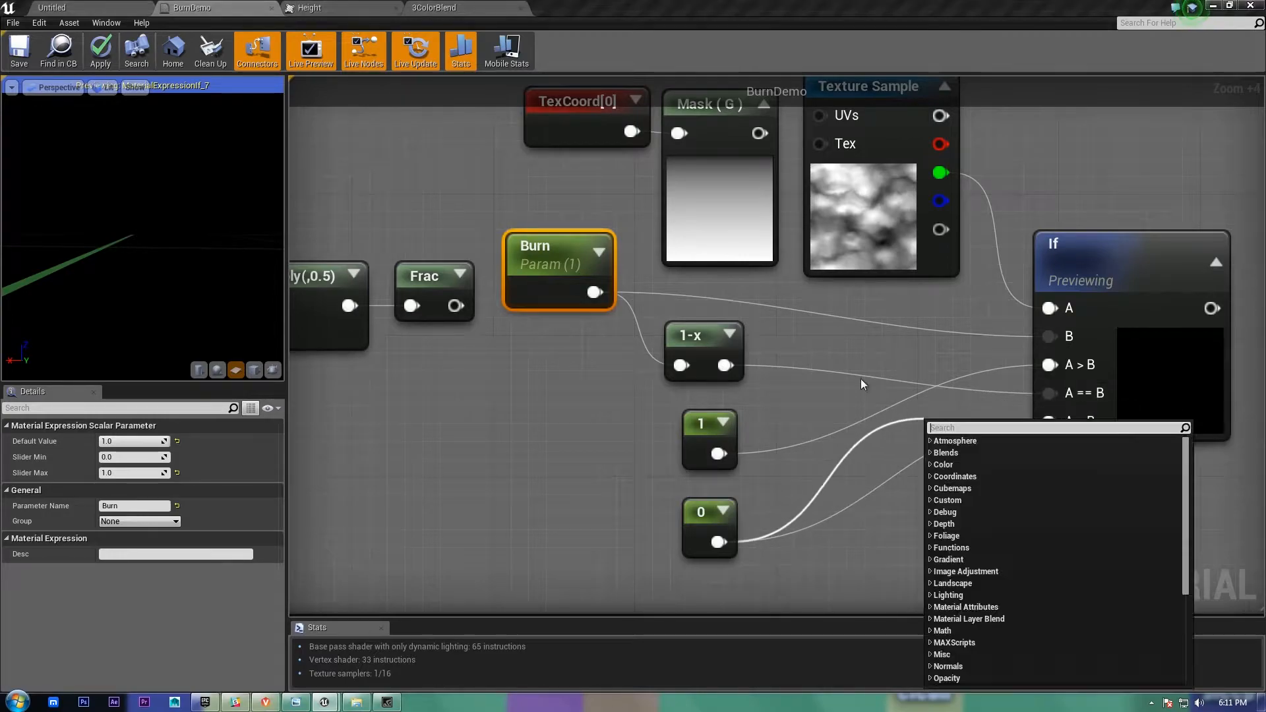
click(829, 366)
click(689, 340)
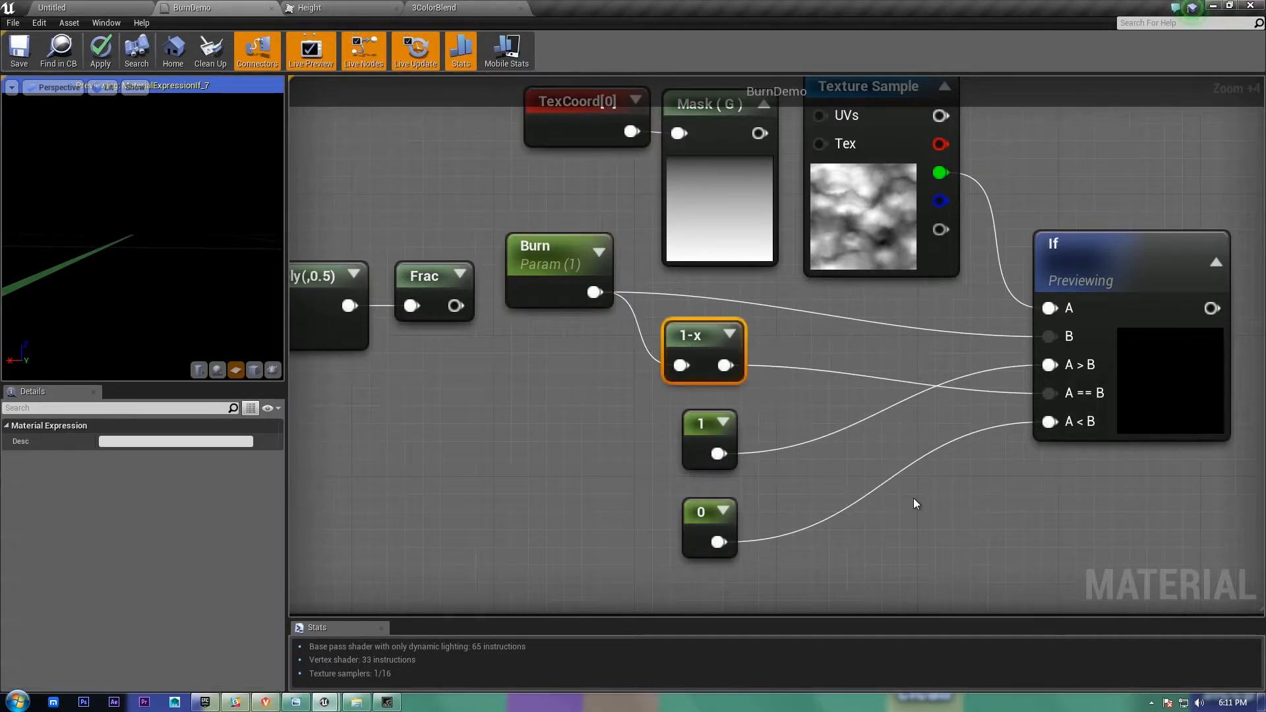
scroll(915, 504, down, 1)
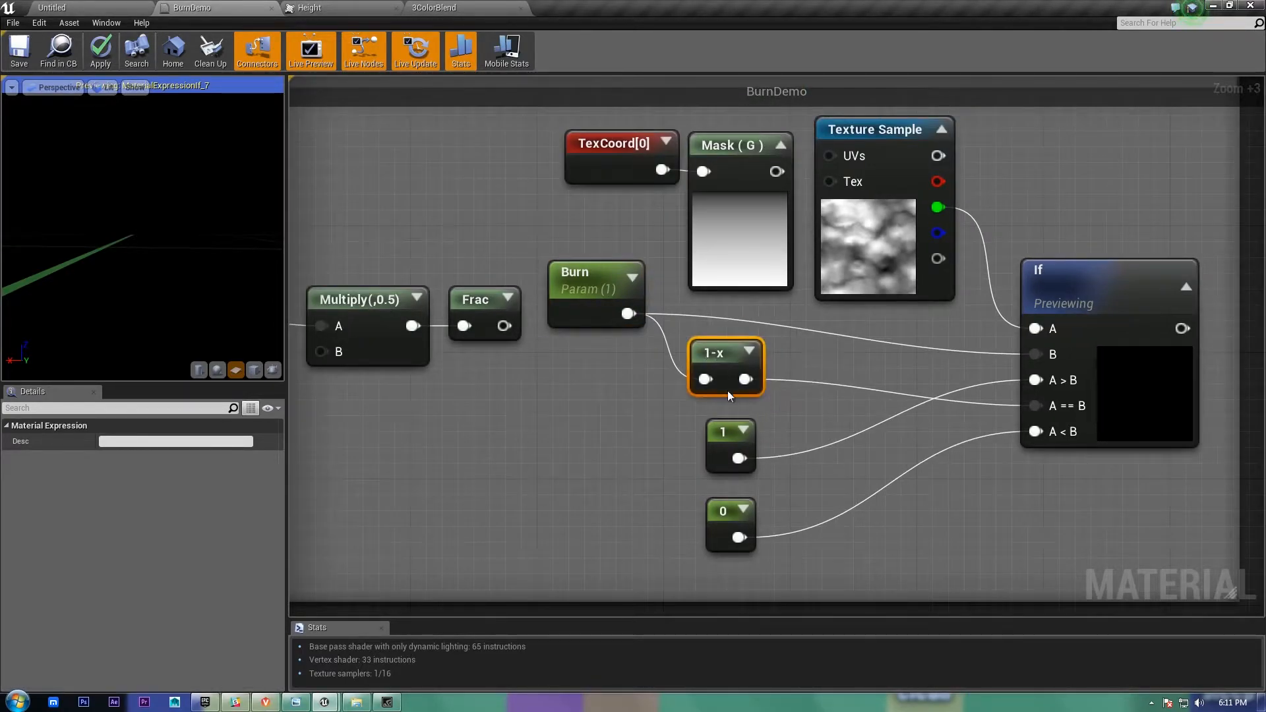
click(814, 371)
Step: Move Burn's output connections to the Frac node so it drives the If node's B input and the 1-x node
scroll(872, 395, down, 3)
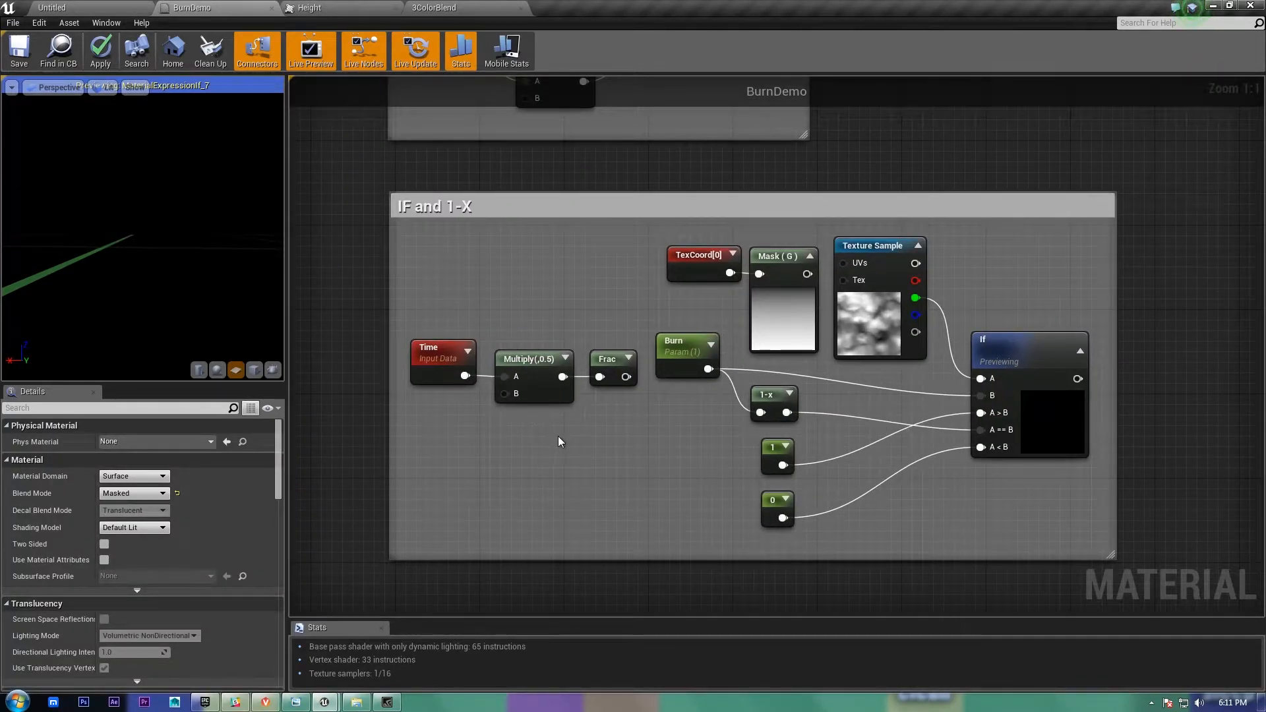
right_drag(647, 449, 581, 446)
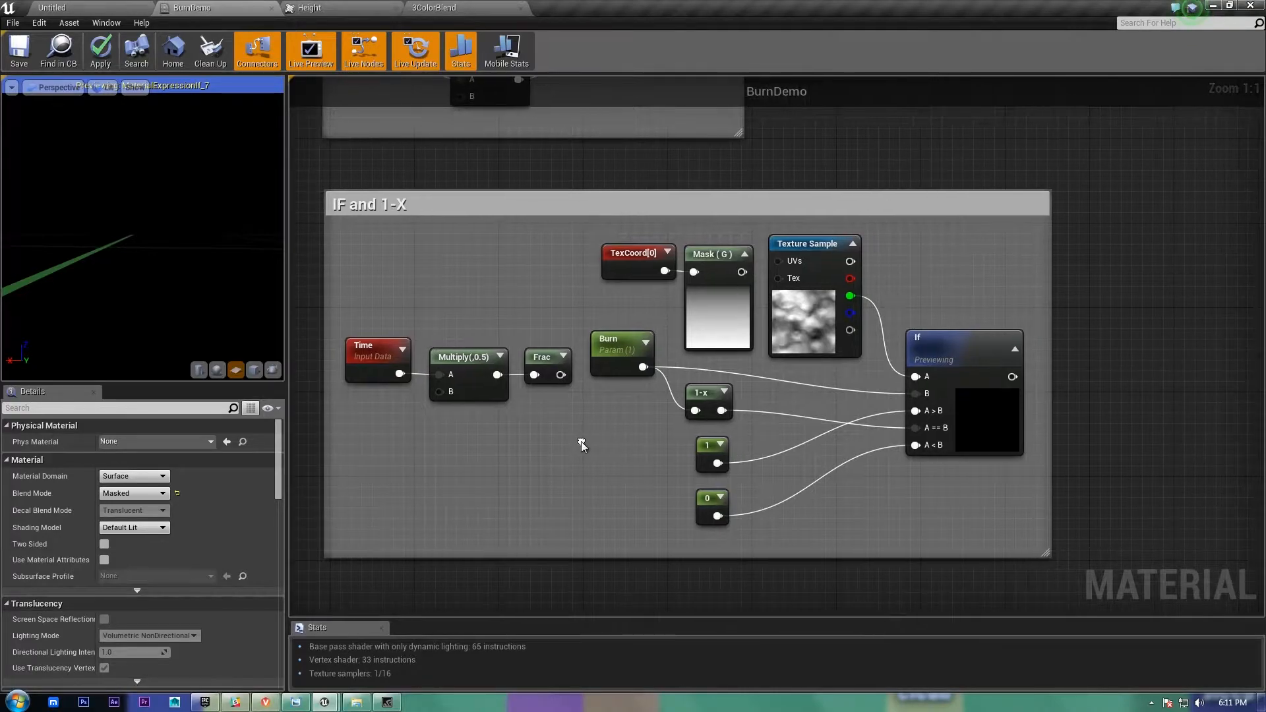
mouse_move(643, 368)
right_down()
mouse_move(537, 410)
mouse_move(544, 362)
right_up()
click(707, 280)
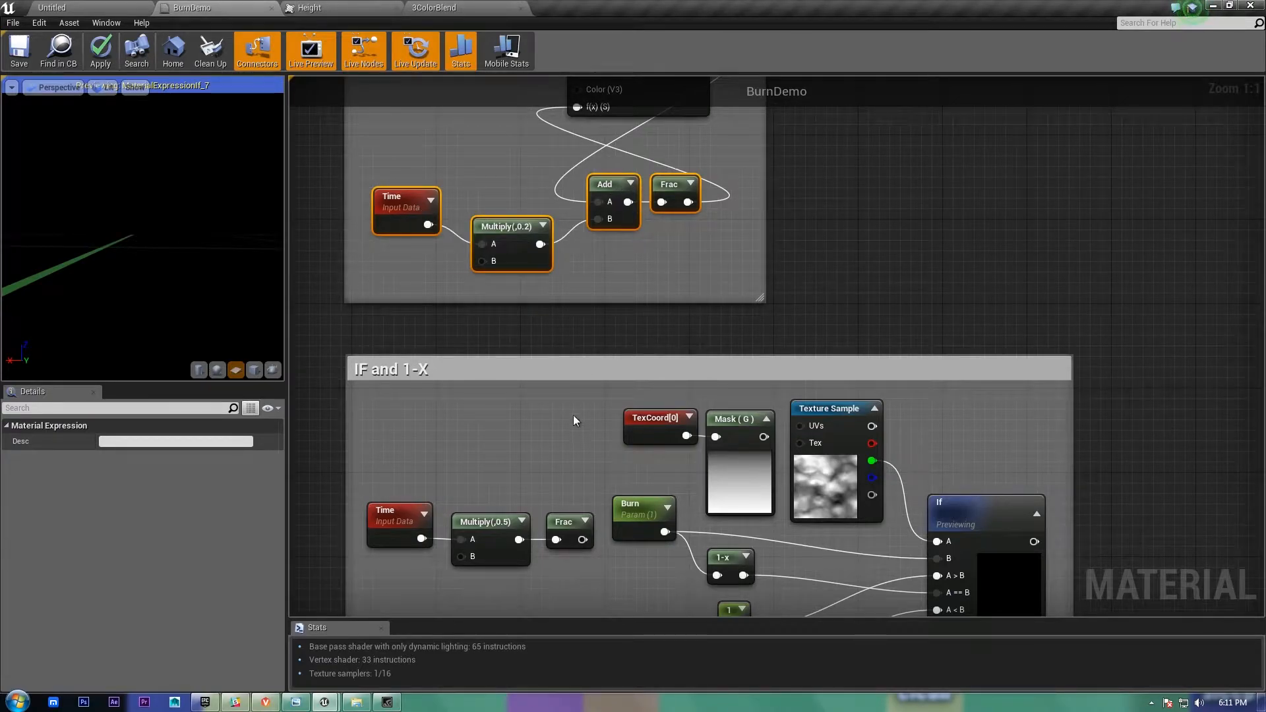
right_drag(574, 426, 562, 350)
click(495, 452)
drag(552, 394, 567, 514)
mouse_move(653, 456)
mouse_down()
mouse_move(599, 430)
mouse_move(565, 461)
mouse_up()
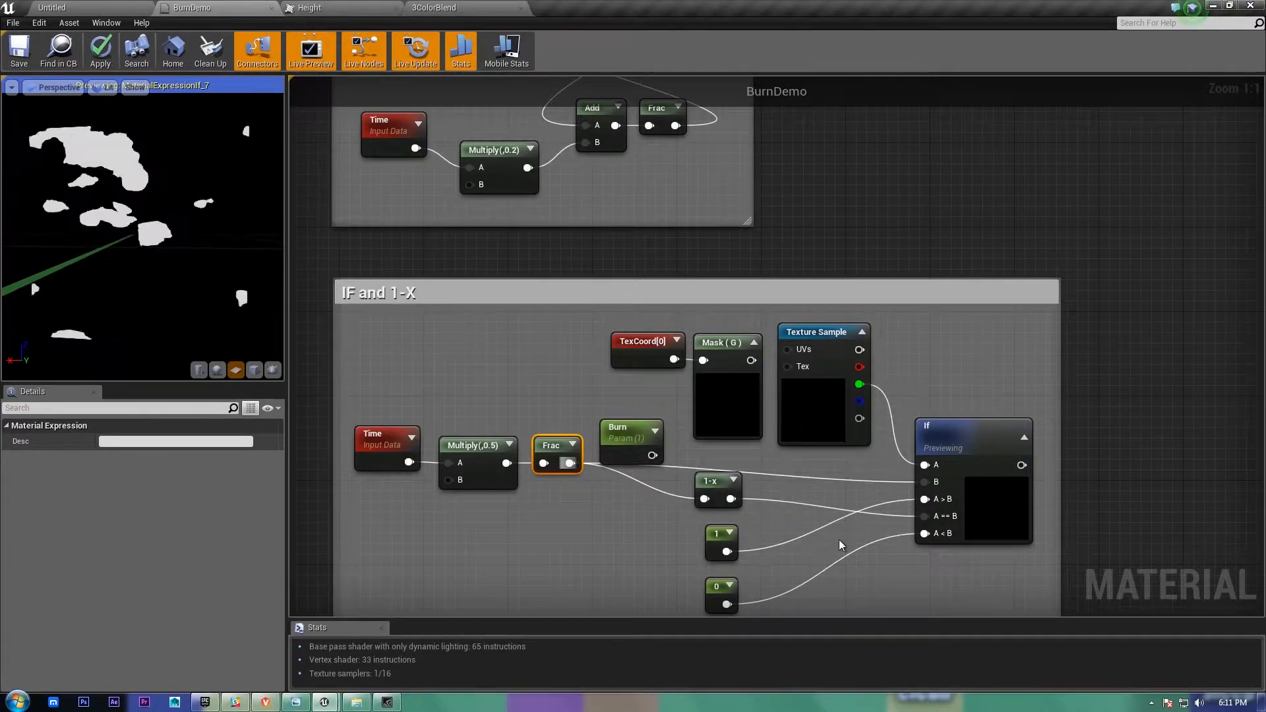
right_drag(841, 543, 754, 438)
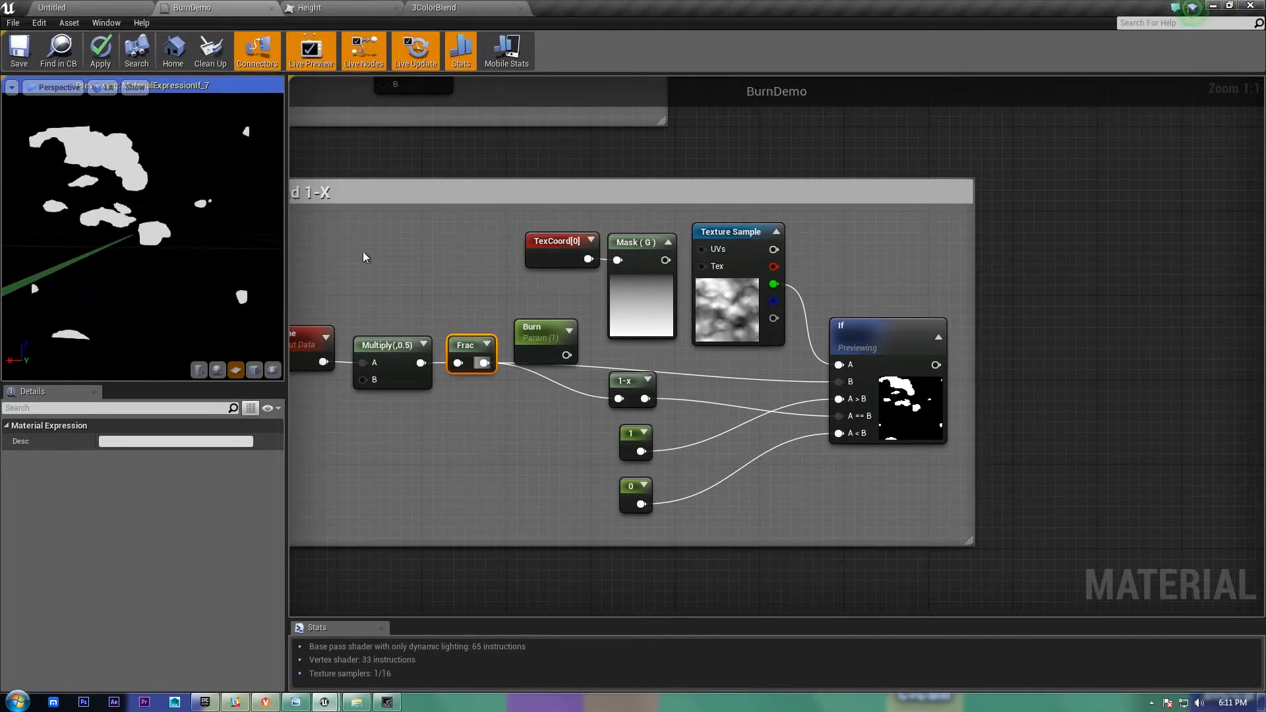
Step: Examine the Gradient Mixing group's node network and preview its If node
right_drag(458, 488, 508, 212)
right_drag(632, 415, 668, 262)
right_drag(637, 220, 639, 449)
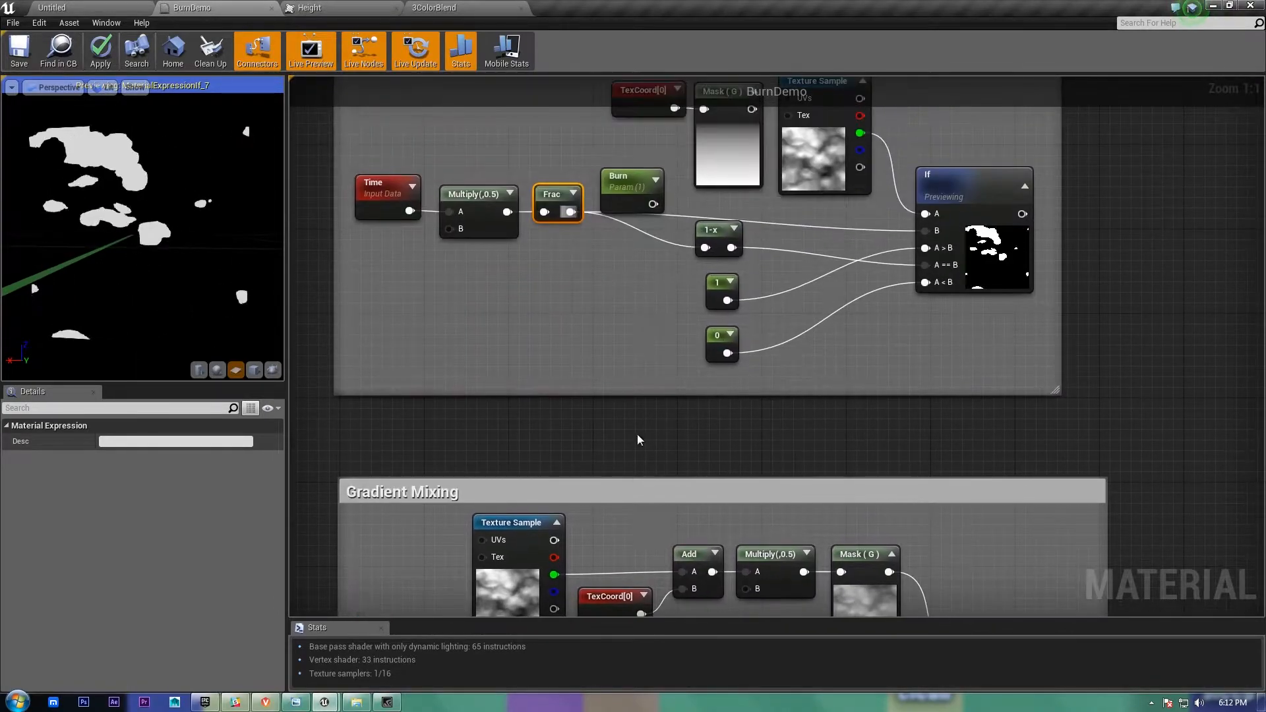
right_drag(631, 334, 623, 390)
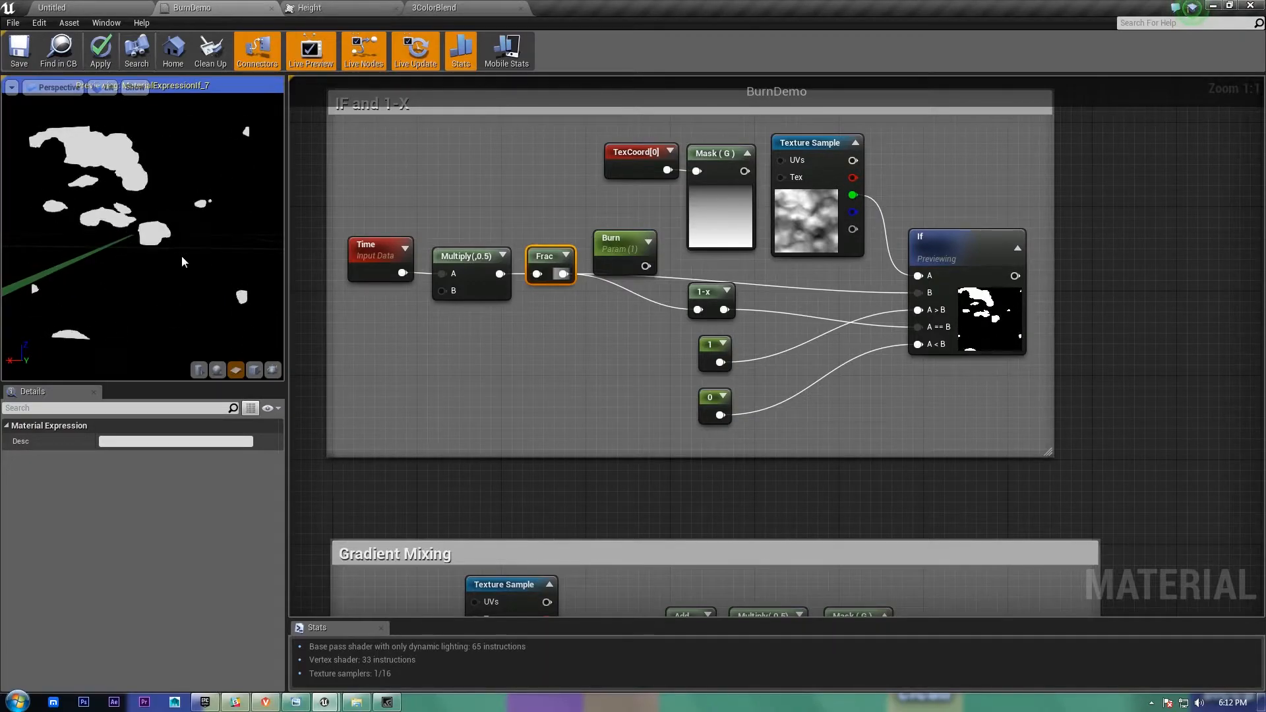
right_drag(442, 578, 422, 267)
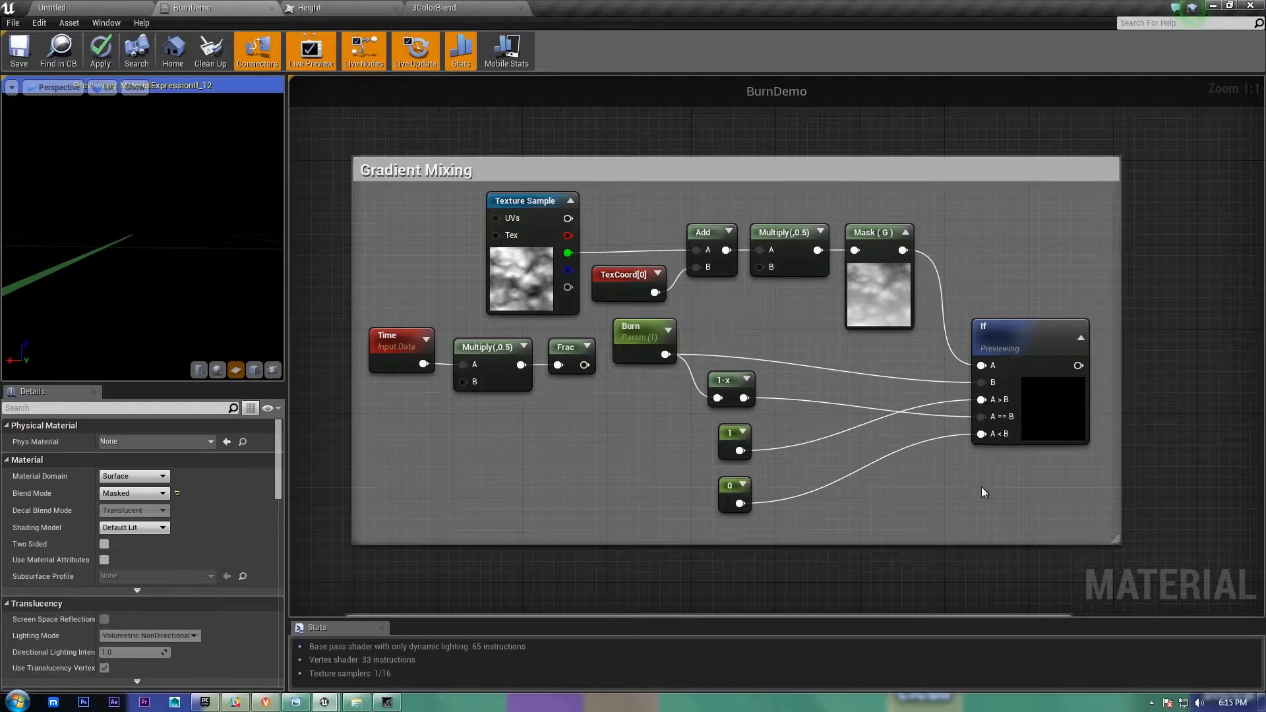
mouse_move(1040, 513)
mouse_down()
mouse_move(645, 413)
mouse_move(422, 336)
mouse_up()
click(647, 389)
Step: Try driving the Gradient Mixing group's If and 1-x nodes with Frac, and return the connections to the Burn parameter
ctrl+drag(665, 354, 584, 365)
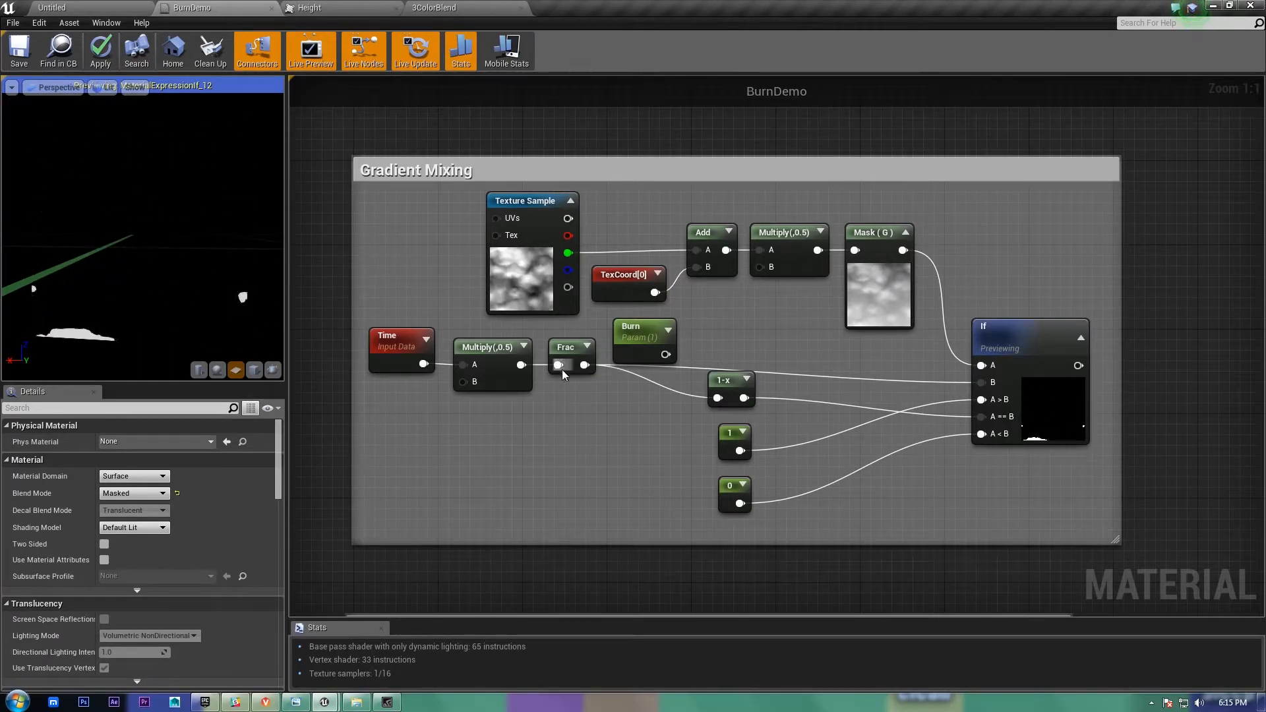
ctrl+drag(584, 365, 665, 355)
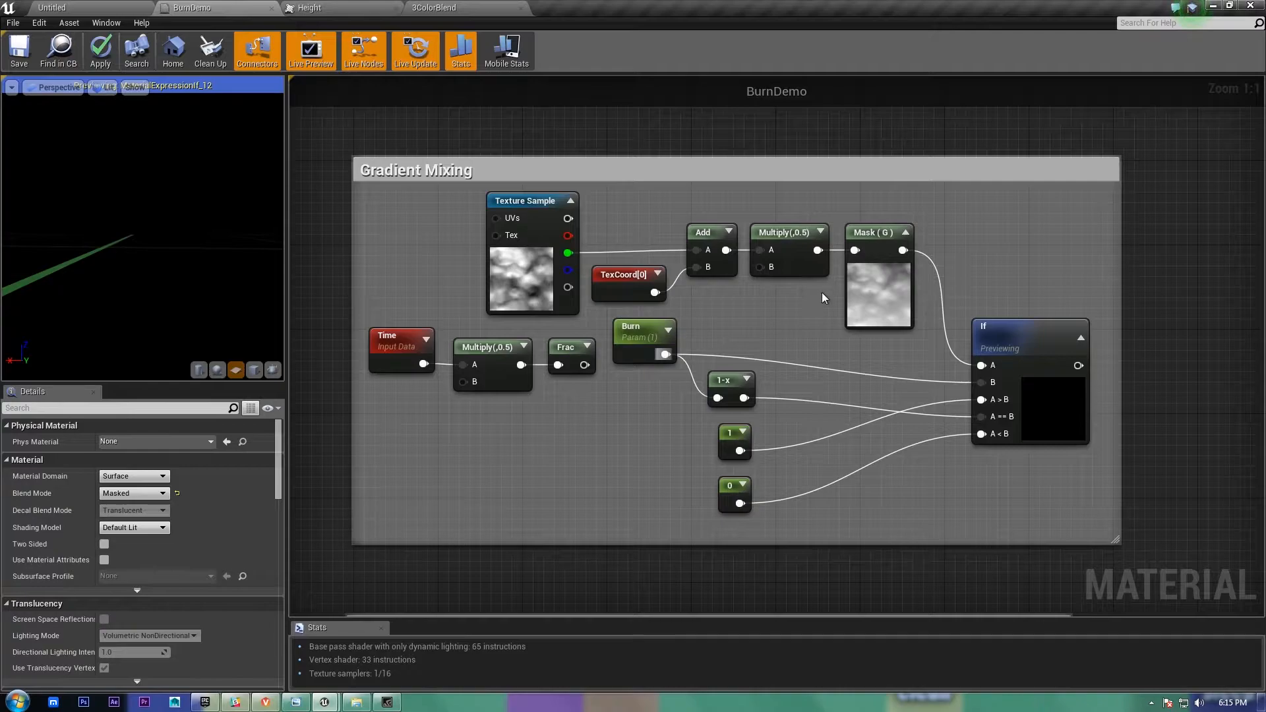
Step: Copy the Gradient Mixing group's TexCoord and Mask (G) nodes into the empty area beside the group and connect the copies
right_drag(753, 314, 575, 296)
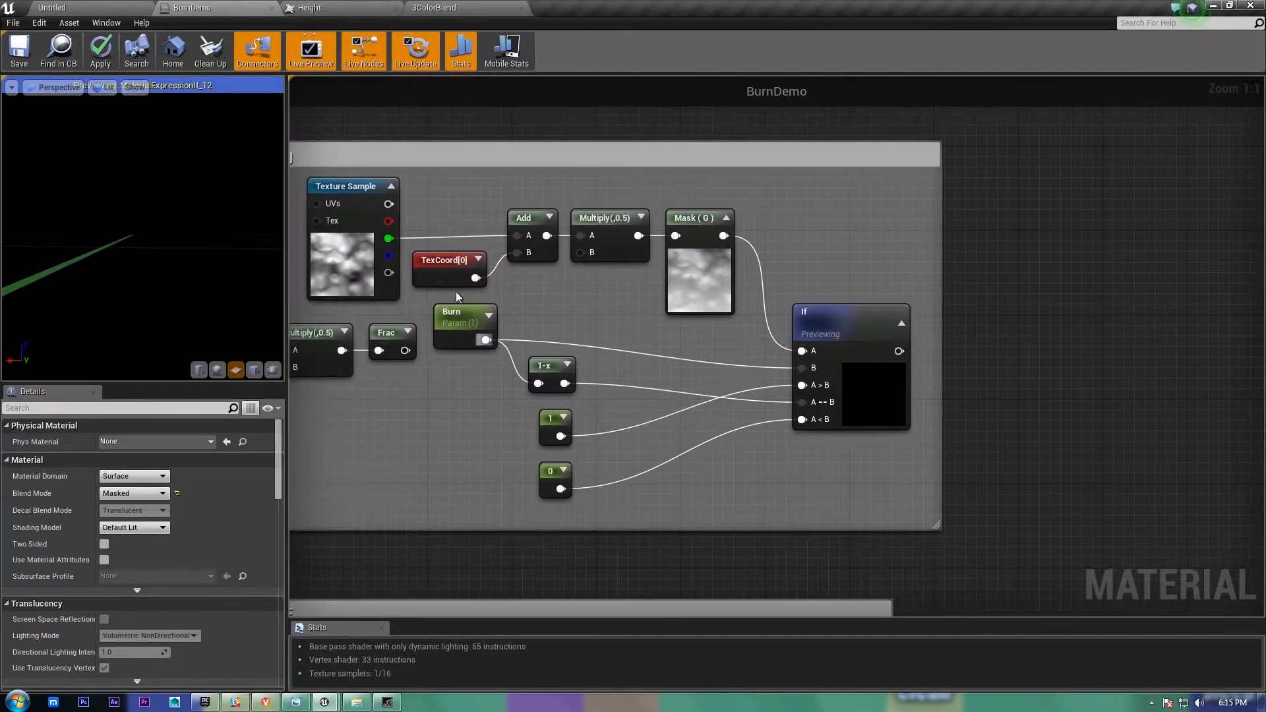
click(442, 266)
key(ctrl+c)
key(ctrl+v)
click(710, 246)
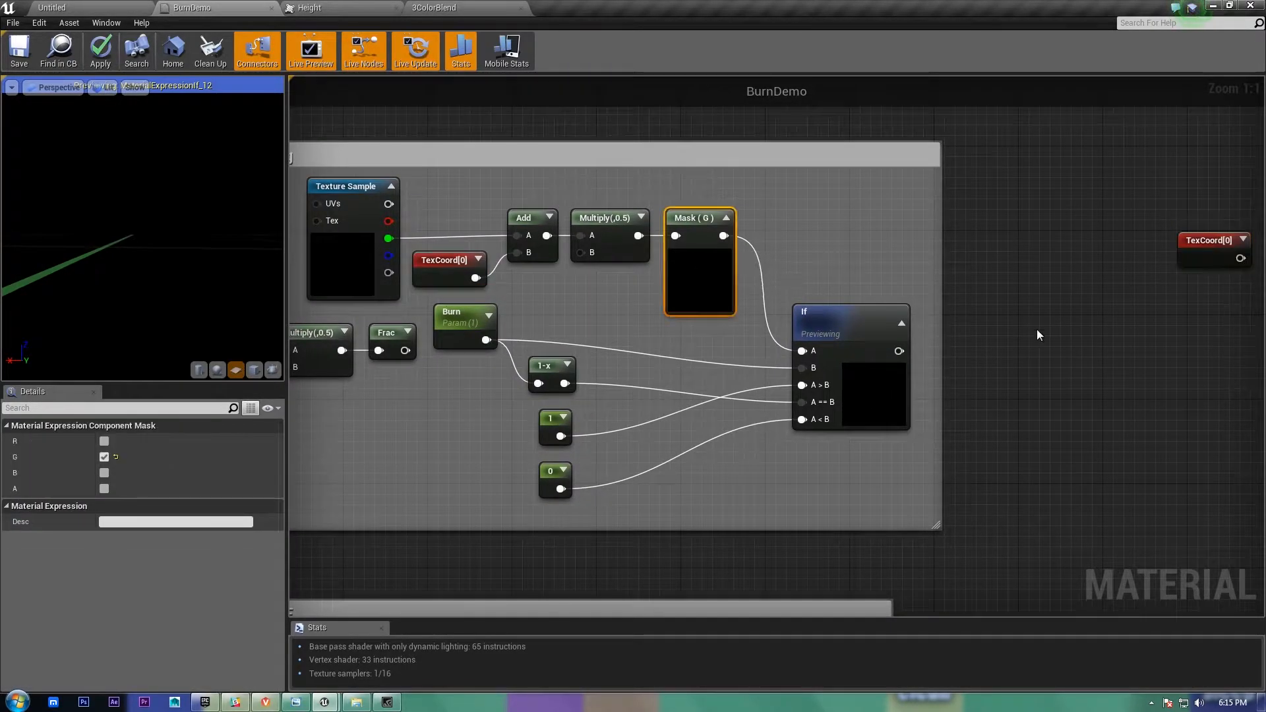
key(ctrl+c)
key(ctrl+v)
drag(1210, 240, 1061, 364)
Step: Copy the Gradient Mixing group's Texture Sample and place it above the copied Mask (G) node to compare the texture with the gradient
click(385, 238)
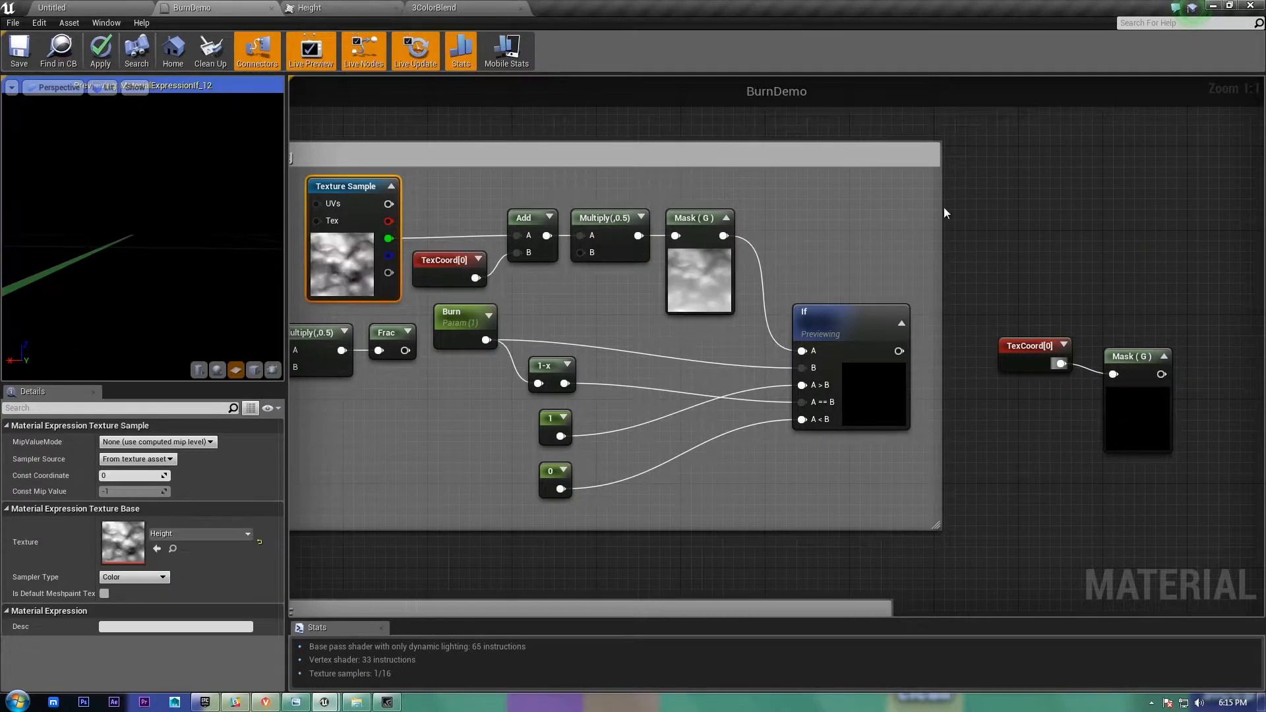
key(ctrl+c)
key(ctrl+v)
right_drag(1022, 215, 831, 163)
drag(833, 165, 926, 168)
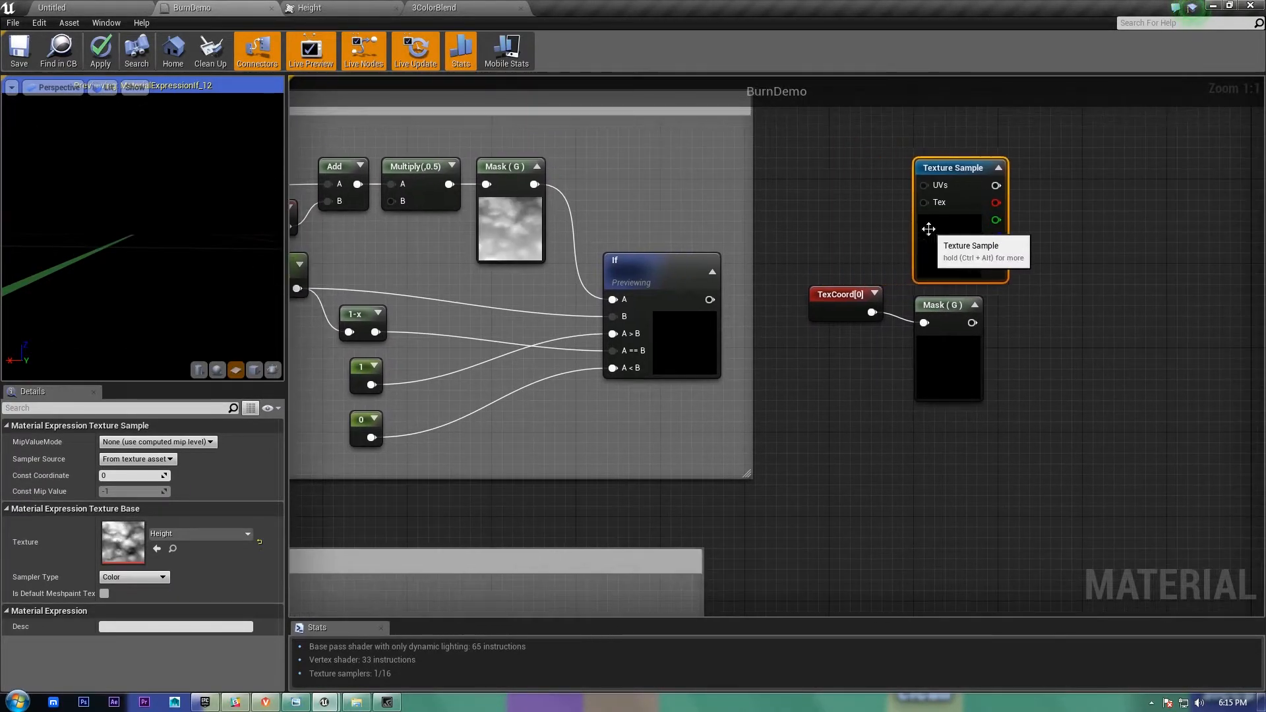
right_drag(1067, 323, 964, 364)
drag(857, 314, 846, 292)
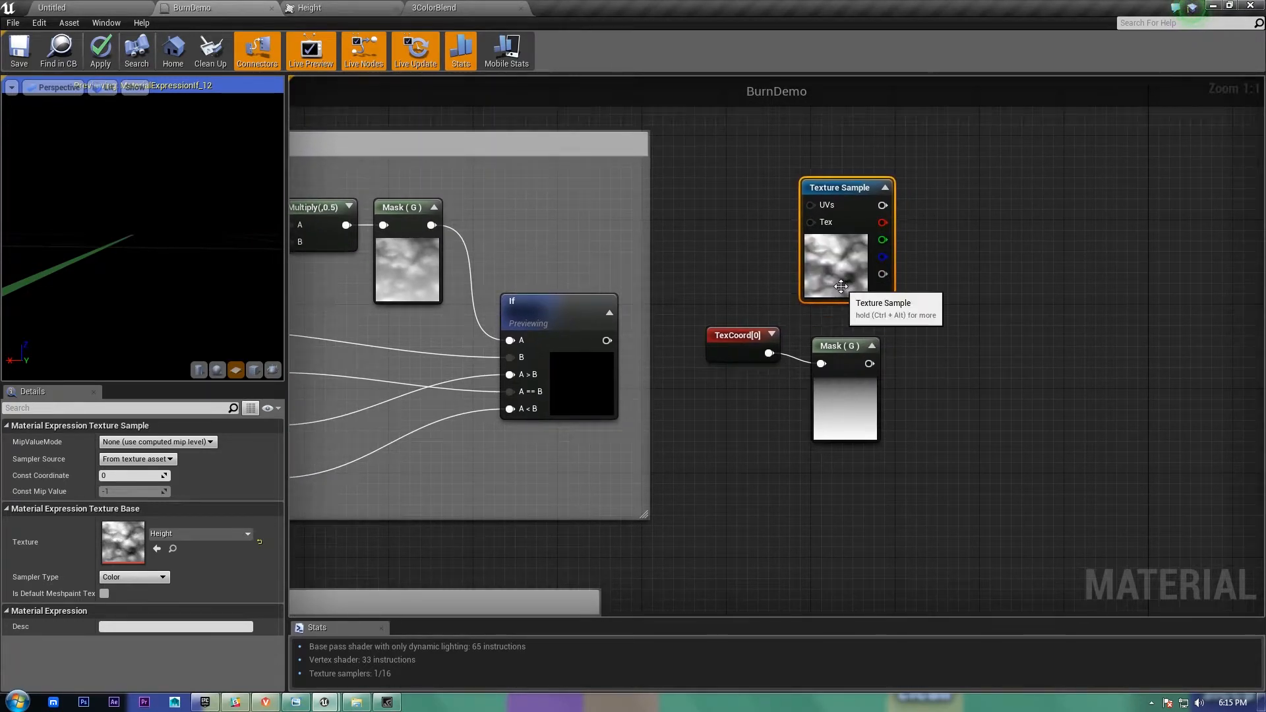
ctrl+scroll(853, 308, up, 7)
right_drag(958, 287, 944, 314)
mouse_move(838, 254)
mouse_down()
mouse_move(807, 248)
mouse_move(824, 250)
mouse_up()
drag(806, 528, 782, 500)
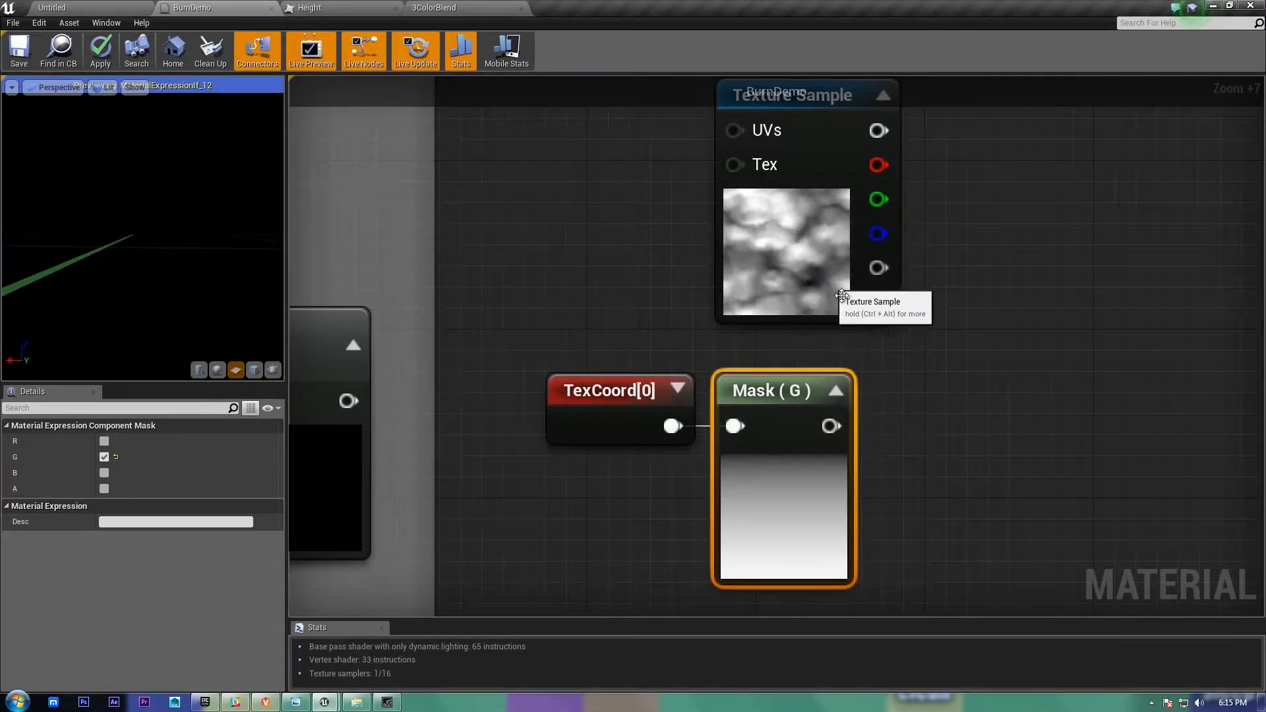
Step: Examine how the Texture Sample, TexCoord and Add nodes are combined in the Gradient Mixing group
scroll(895, 356, down, 5)
scroll(893, 350, down, 2)
right_drag(920, 291, 996, 271)
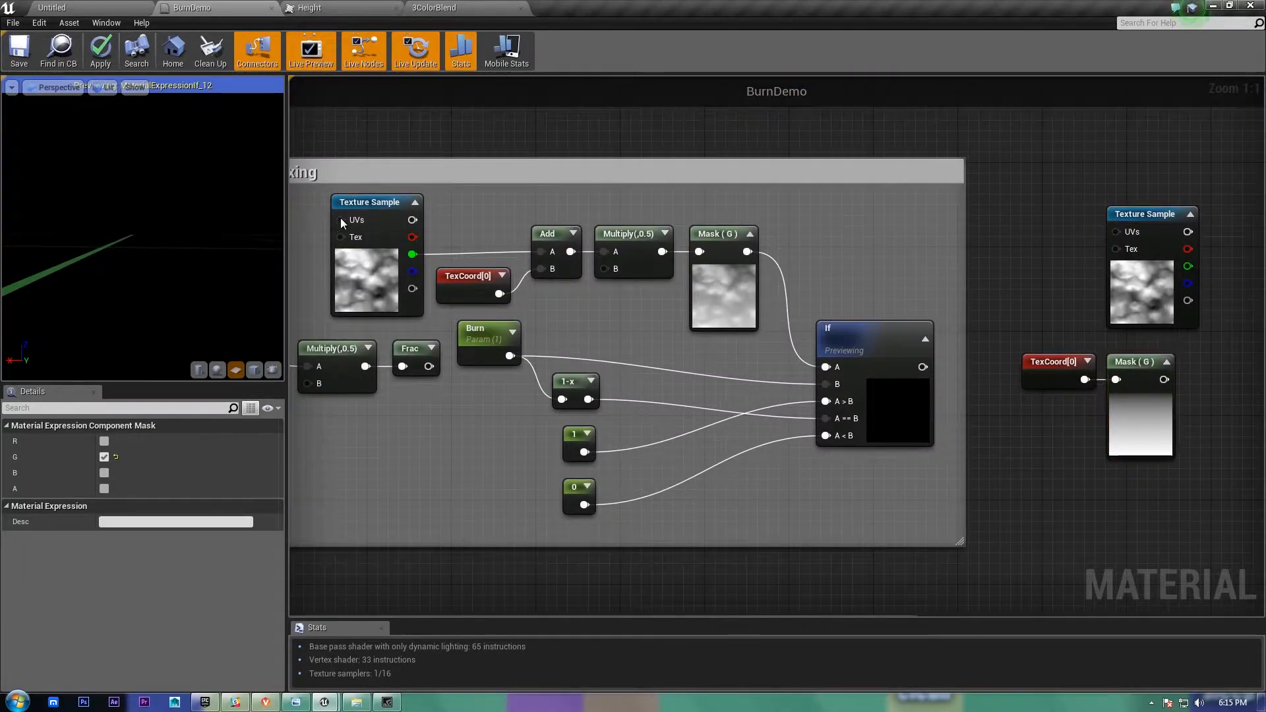
drag(556, 288, 557, 287)
right_drag(599, 319, 634, 322)
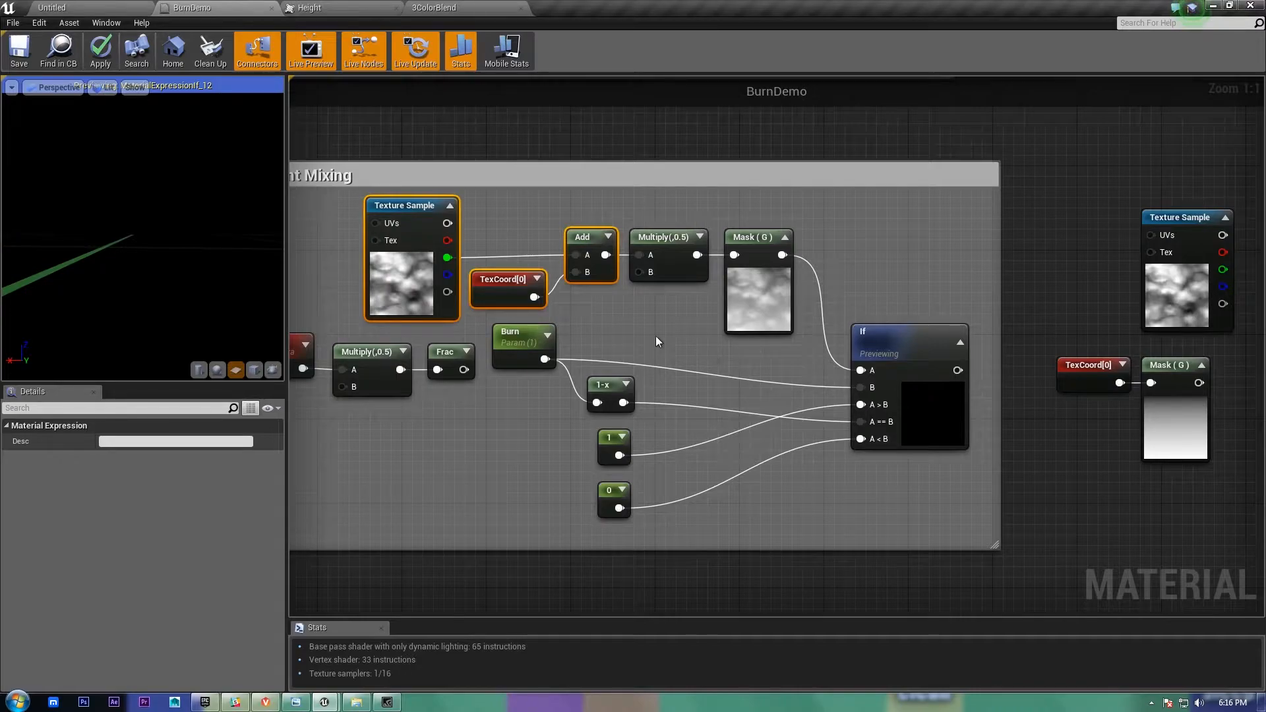
right_drag(656, 335, 656, 323)
drag(588, 294, 581, 222)
drag(509, 197, 592, 275)
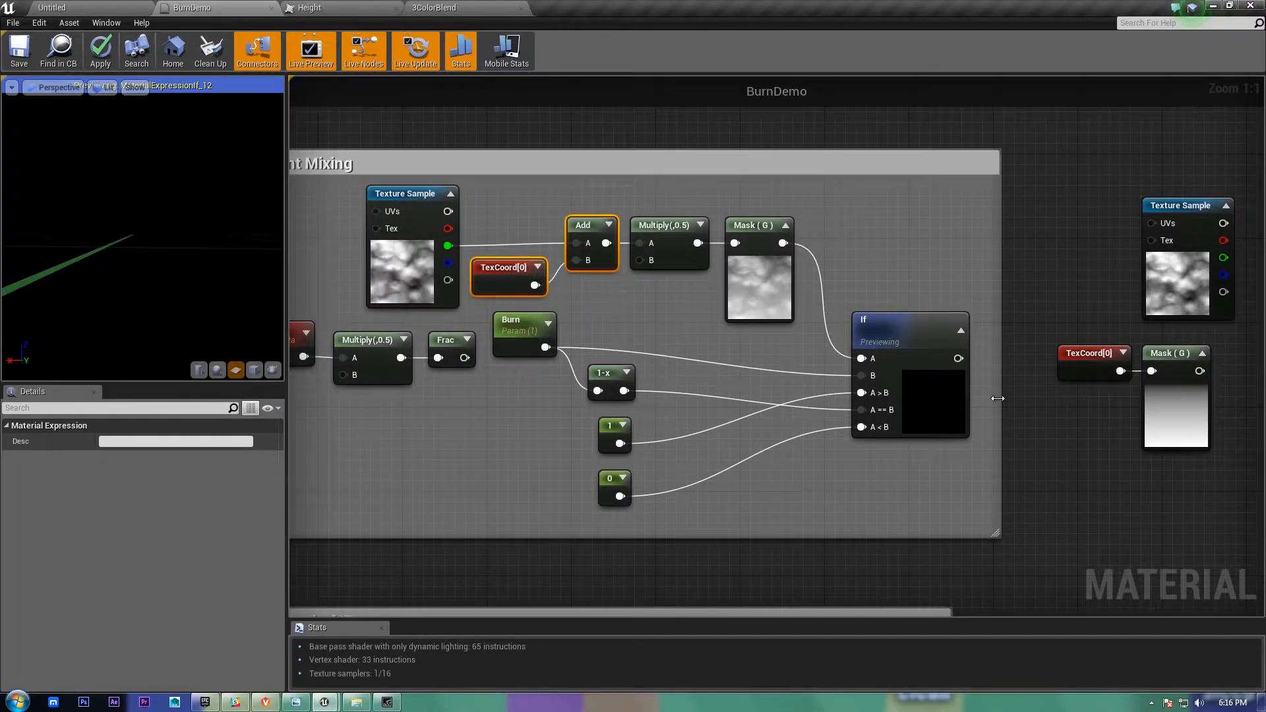
Step: Try expanding the Gradient Mixing group's Add node preview and shifting its nodes, and undo both changes
click(608, 225)
drag(587, 223, 518, 203)
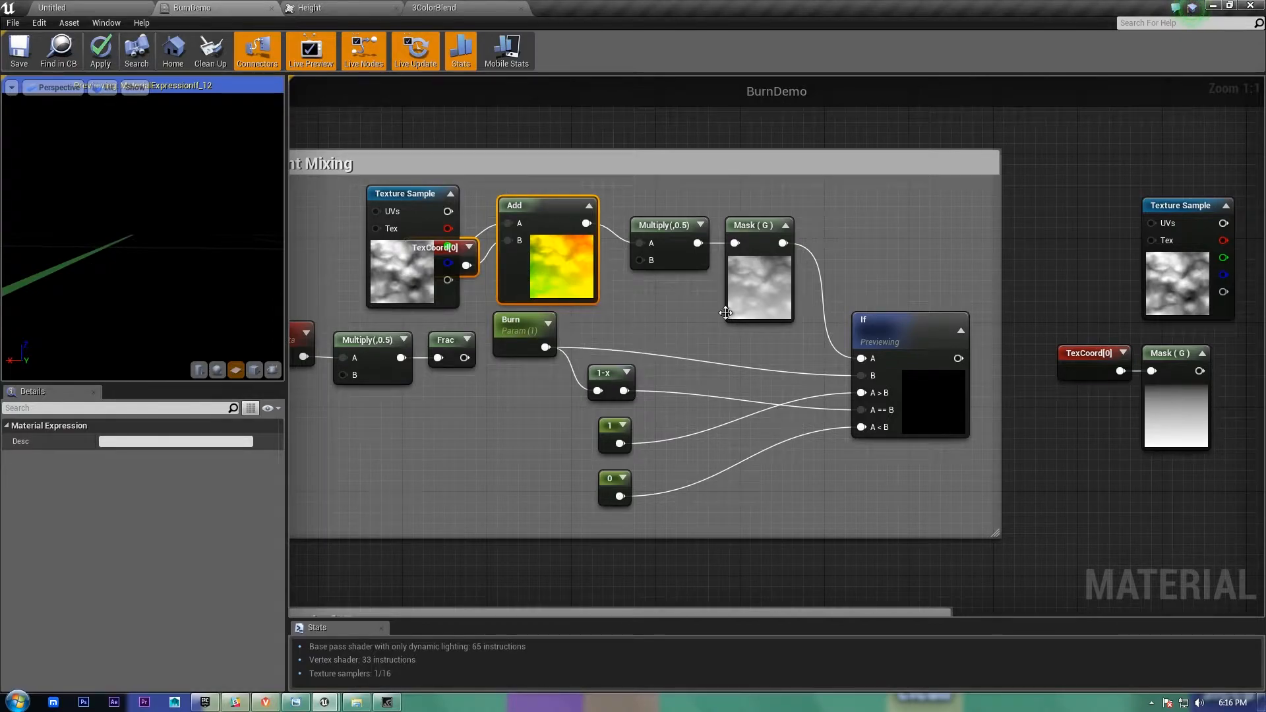
key(ctrl+z)
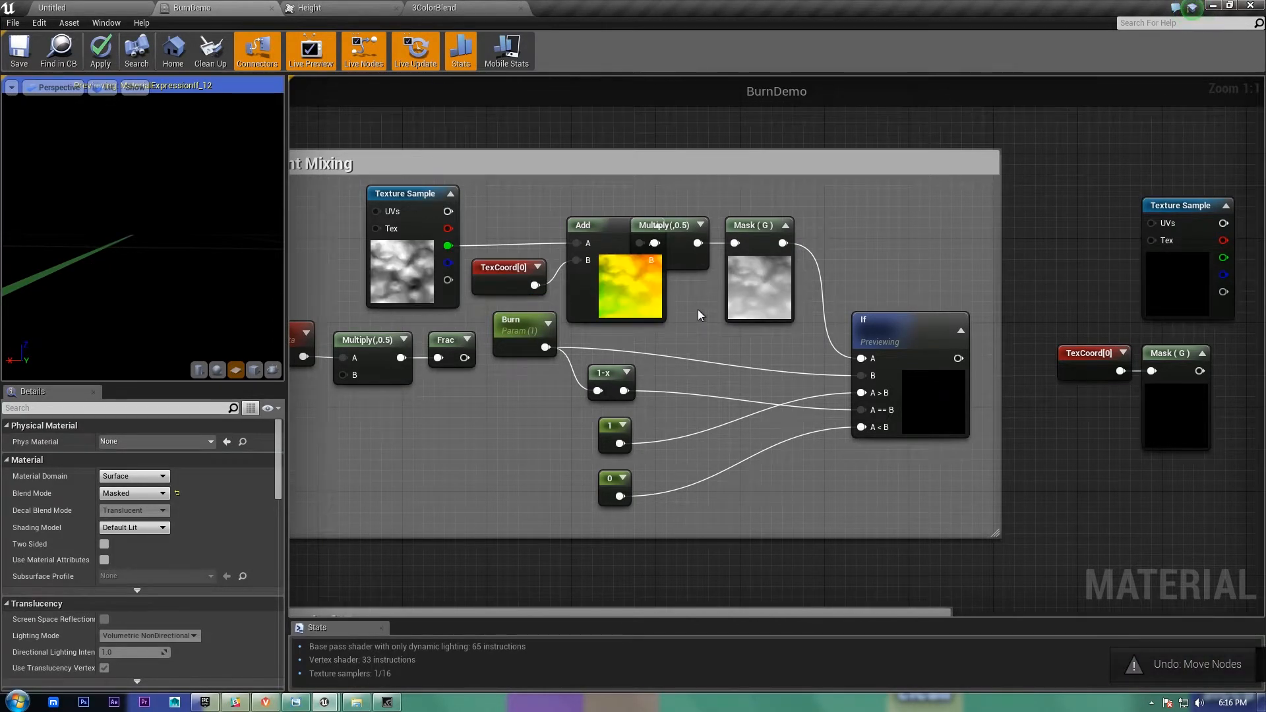
key(ctrl+z)
Step: Examine the Multiply node after Add in the Gradient Mixing group and compare the copied texture and gradient nodes
right_drag(679, 307, 765, 345)
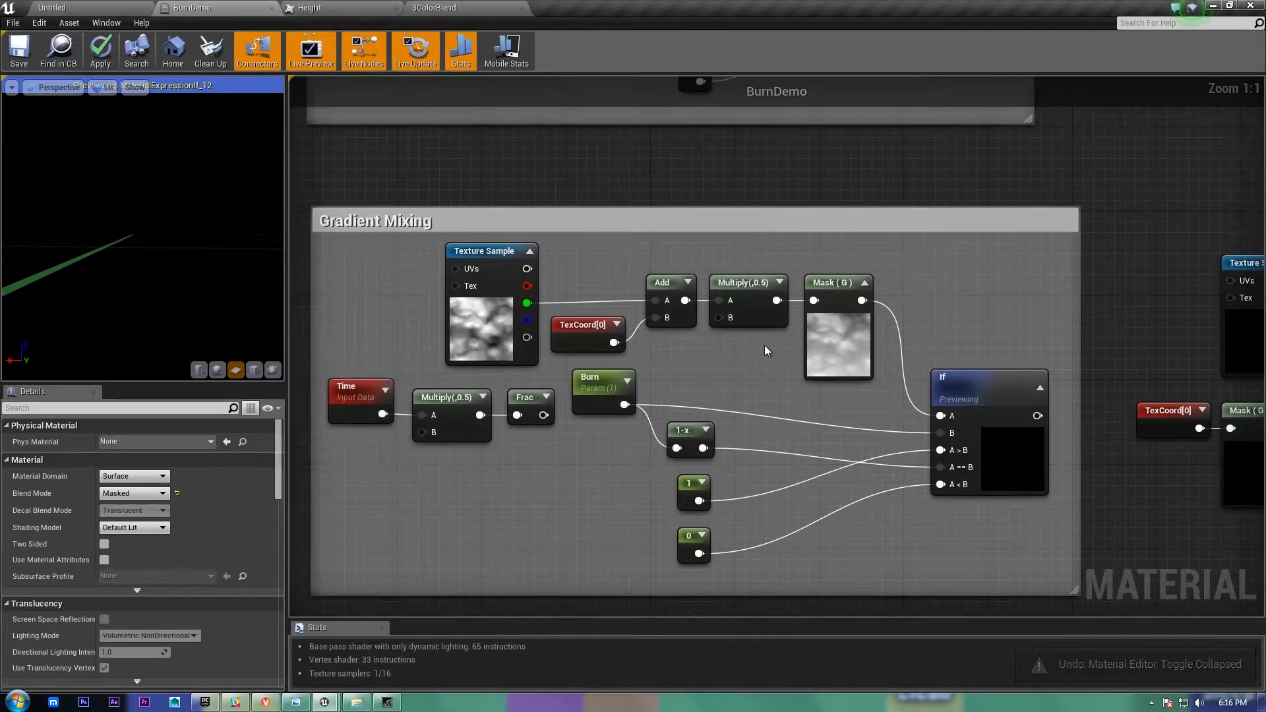
drag(730, 264, 778, 317)
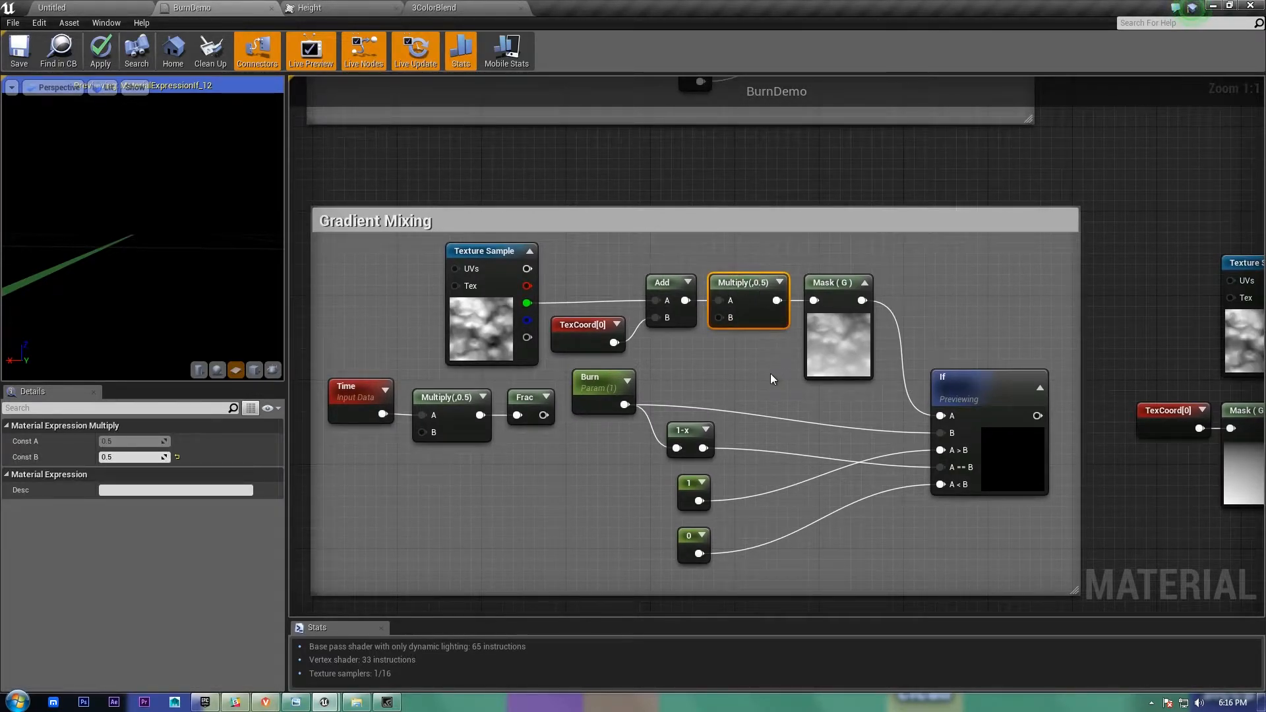
right_drag(770, 373, 719, 309)
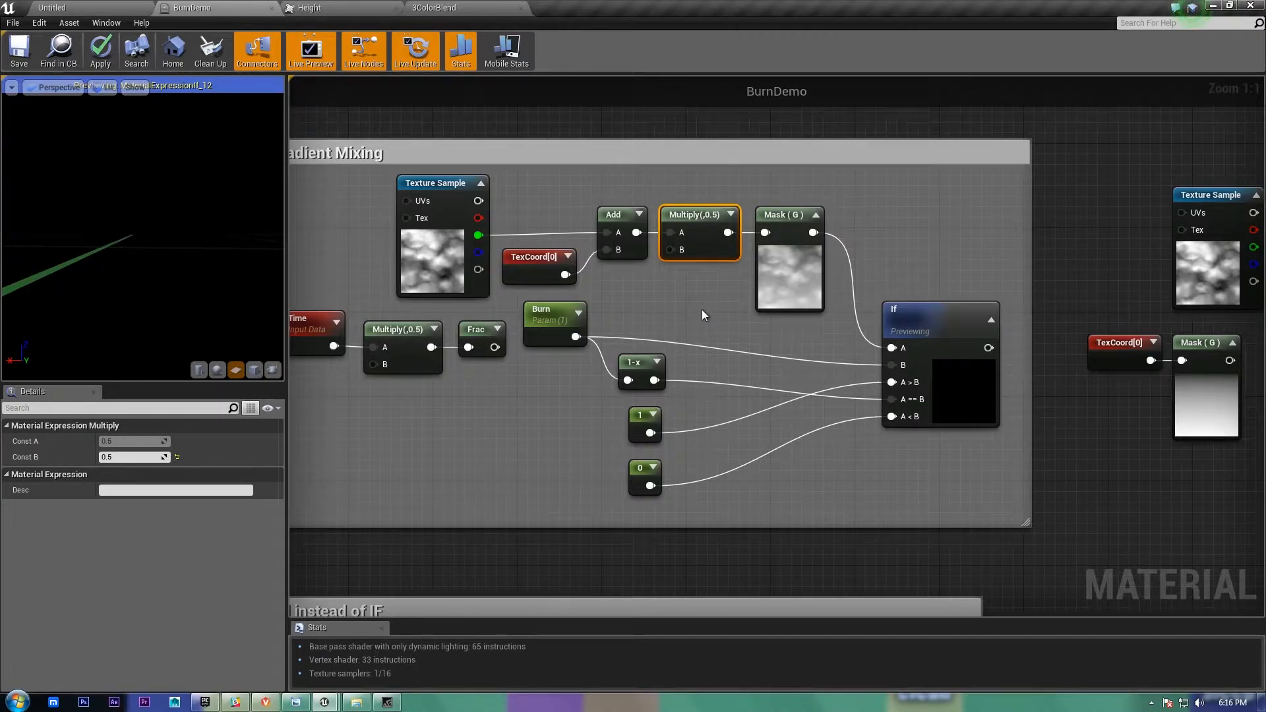
right_drag(705, 315, 530, 264)
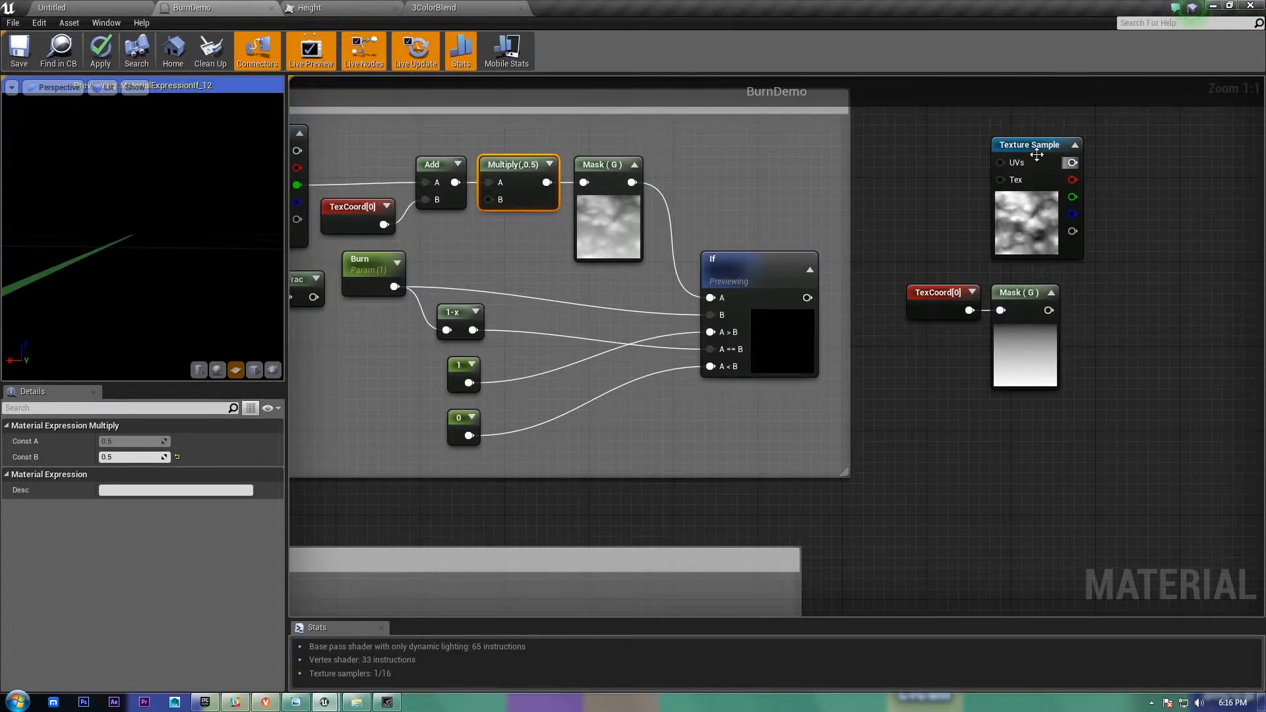
drag(1033, 238, 1023, 250)
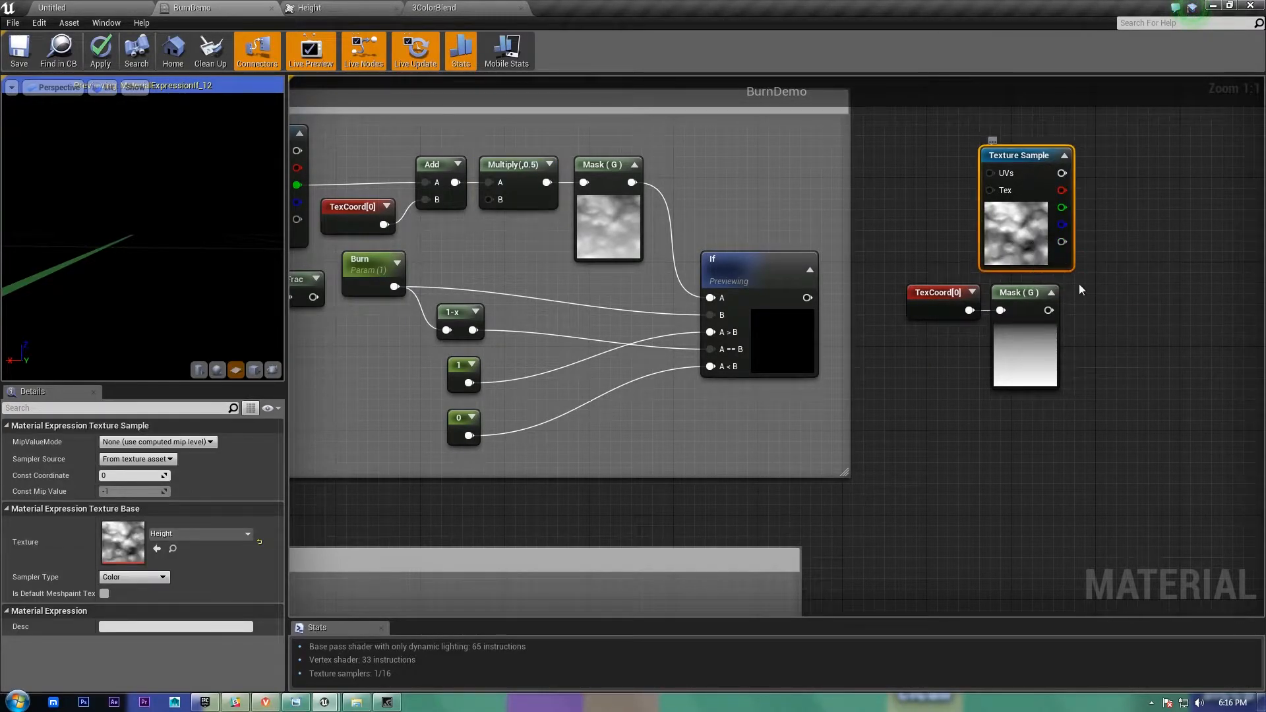
right_drag(1102, 311, 885, 299)
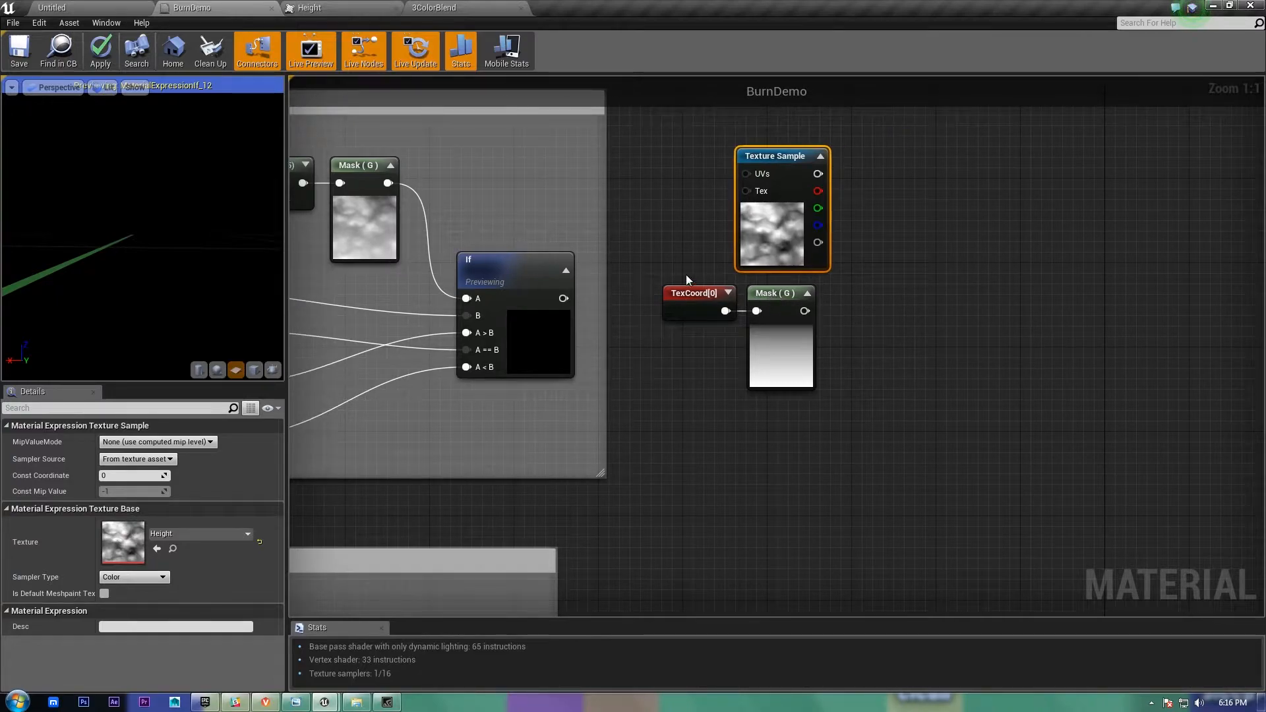
Step: Move Burn's output connections in the Gradient Mixing group to Frac so it drives the If node's B input and 1-x
right_drag(687, 281, 1060, 279)
ctrl+drag(523, 286, 442, 297)
right_drag(691, 378, 752, 376)
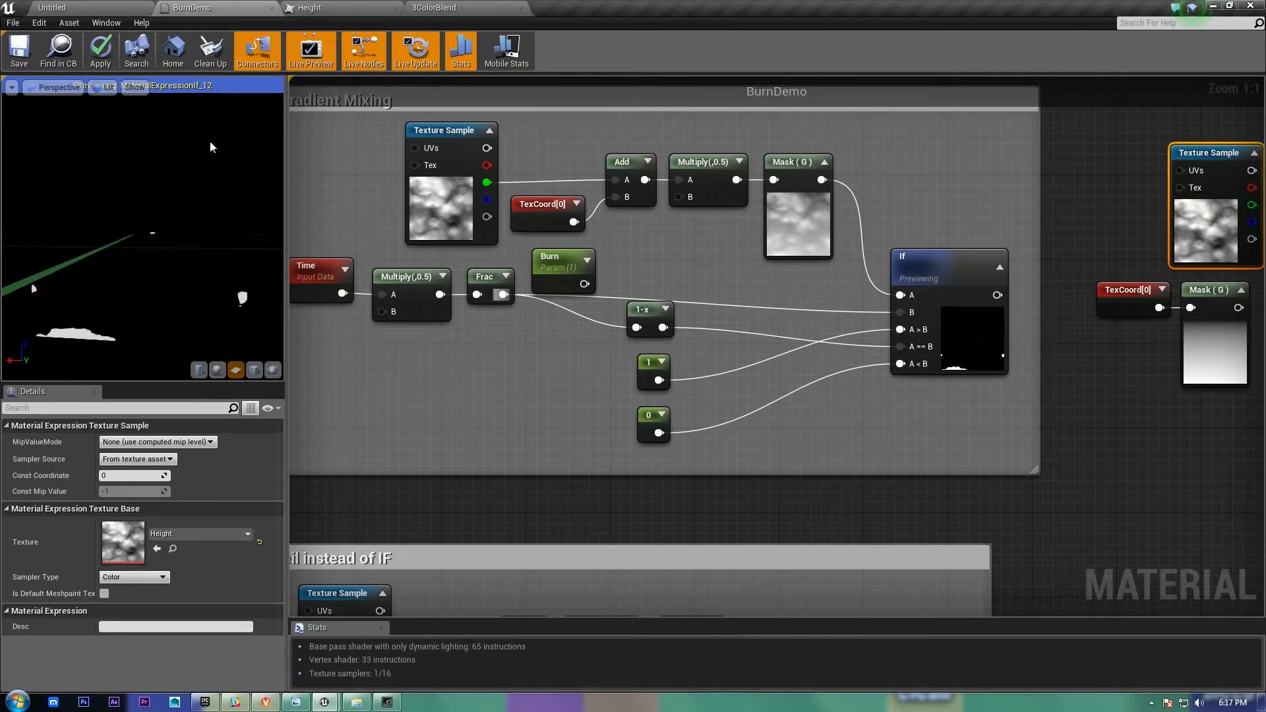
right_drag(596, 273, 552, 275)
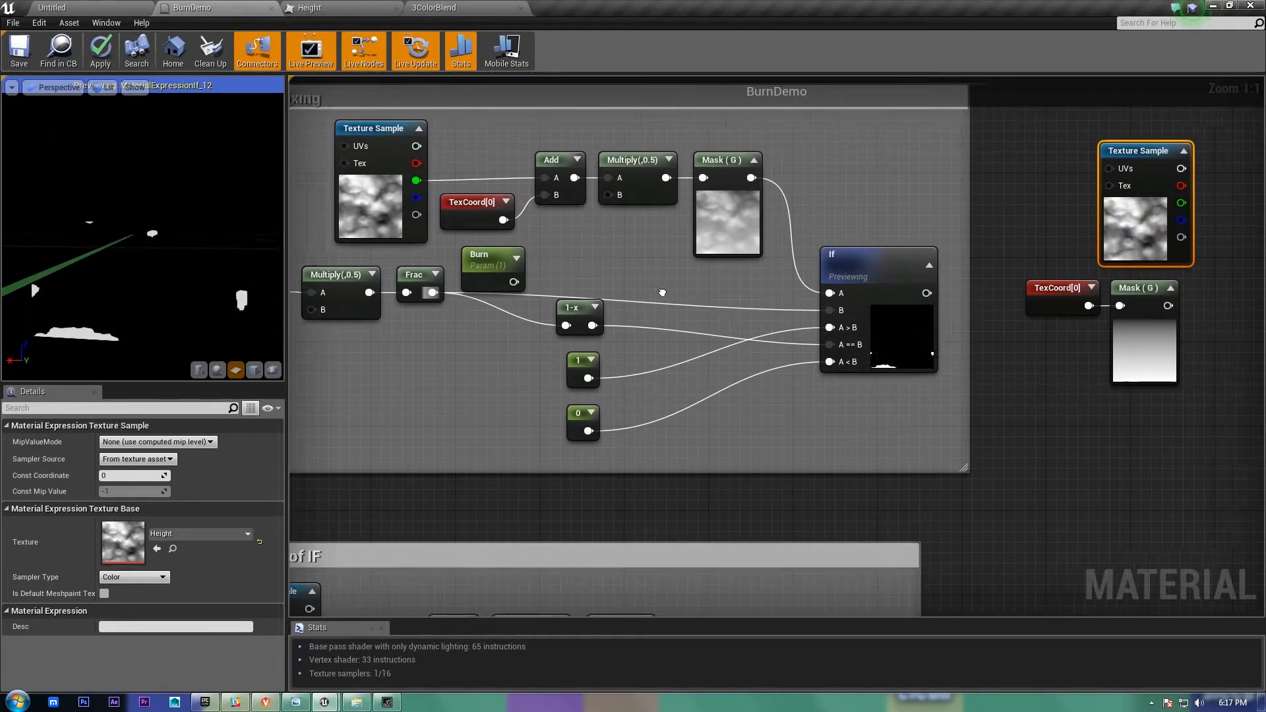
Step: Add a Multiply node with its A input fed by the copied Mask (G) node's output
right_drag(671, 299, 351, 293)
right_drag(836, 325, 711, 320)
scroll(834, 339, up, 4)
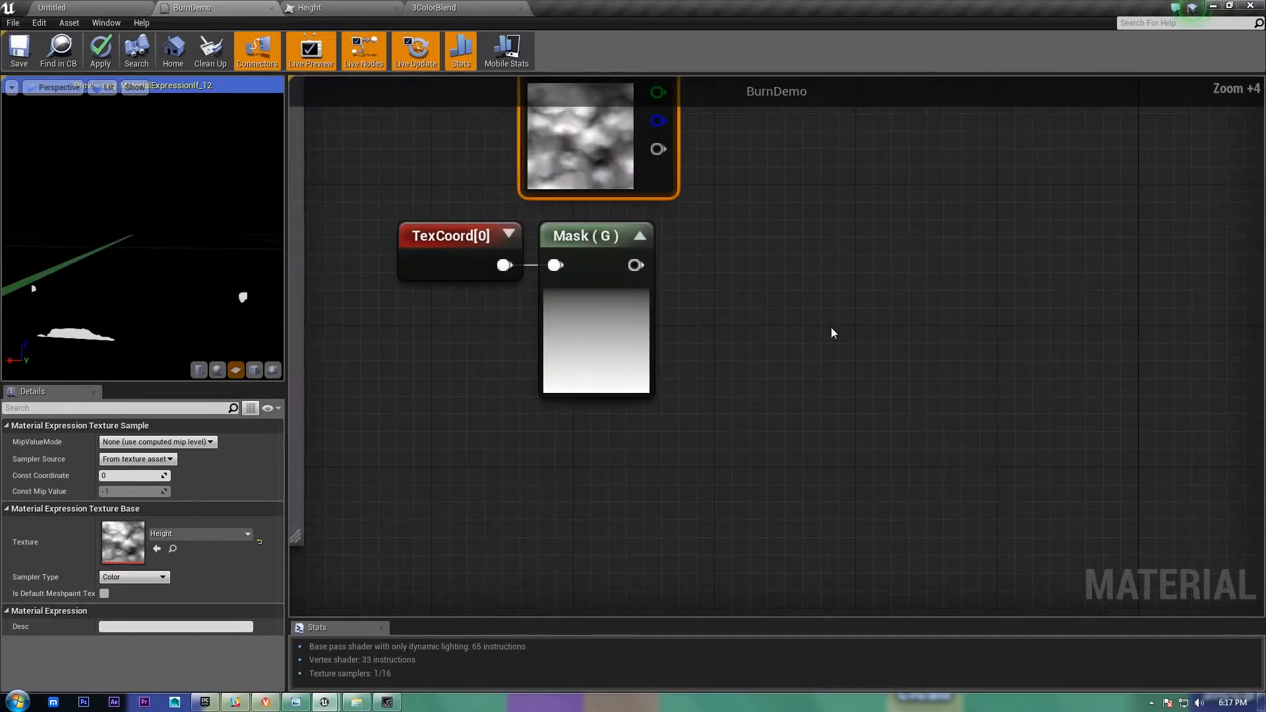
drag(635, 358, 878, 368)
text(mult)
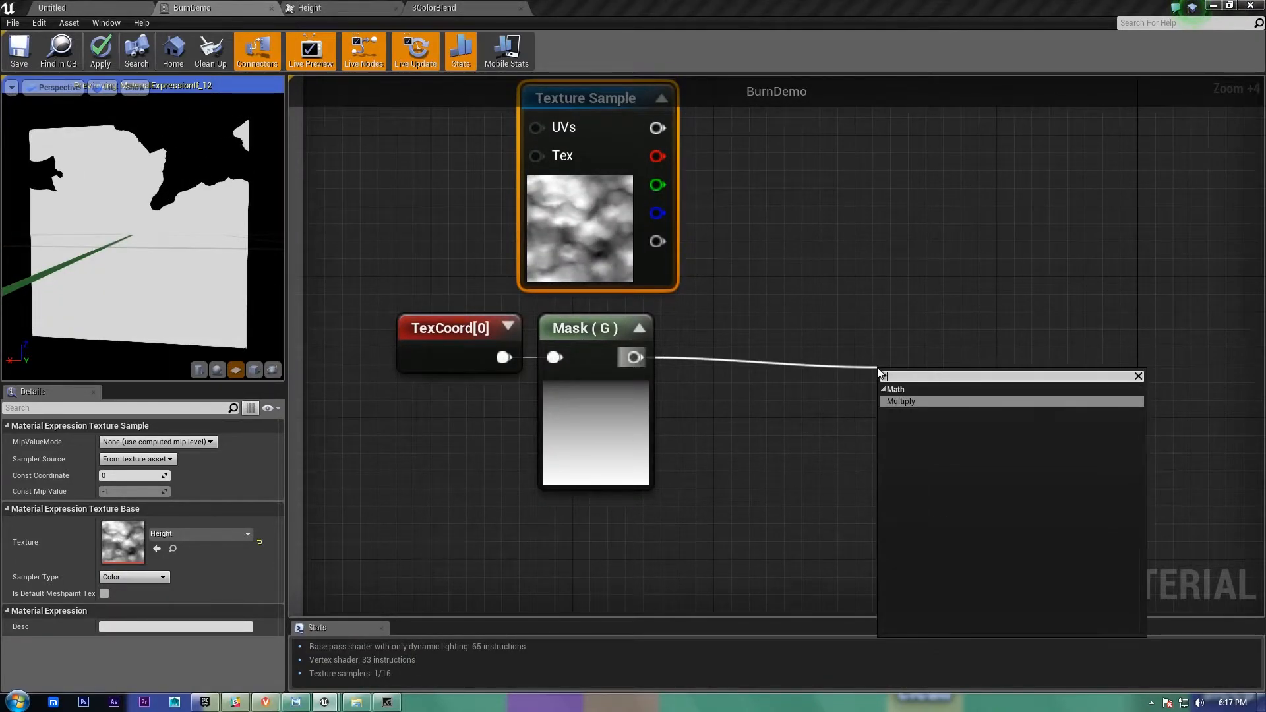
key(Return)
scroll(756, 302, down, 4)
Step: Place the new Multiply node beside the copied Mask (G) node and set its Const B to 2
right_drag(756, 302, 978, 275)
drag(371, 213, 646, 277)
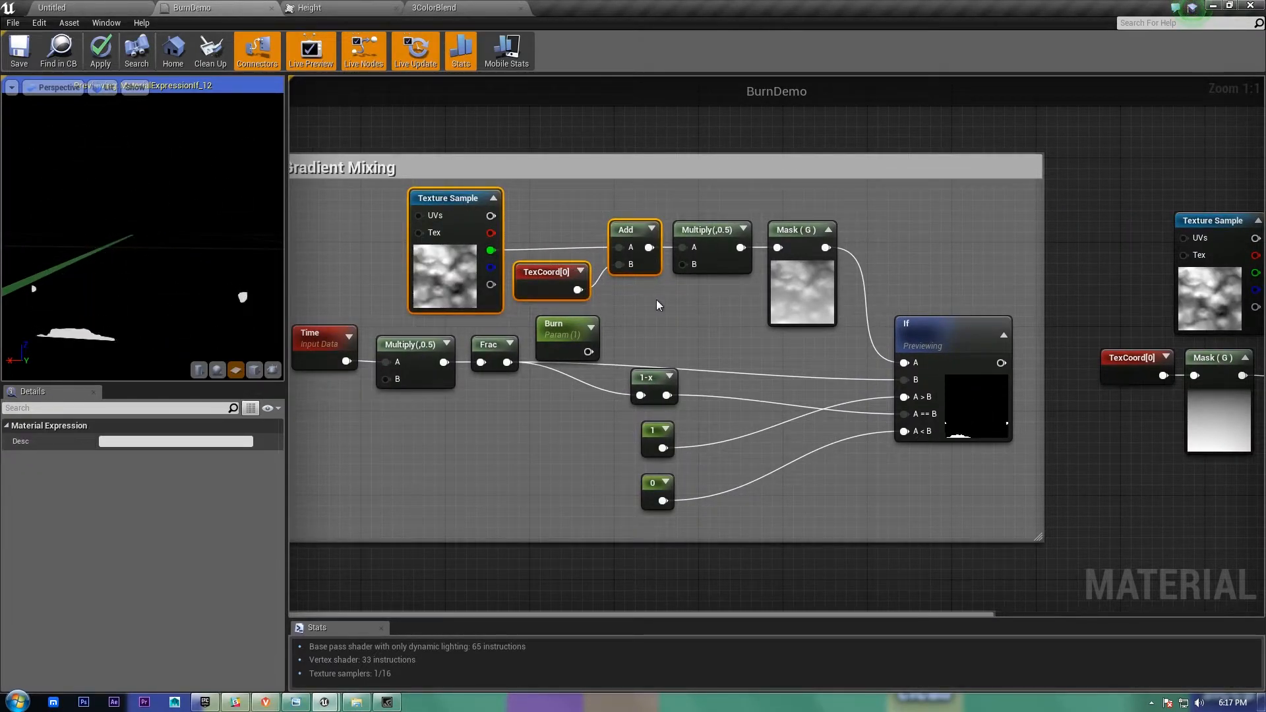
right_drag(600, 287, 262, 259)
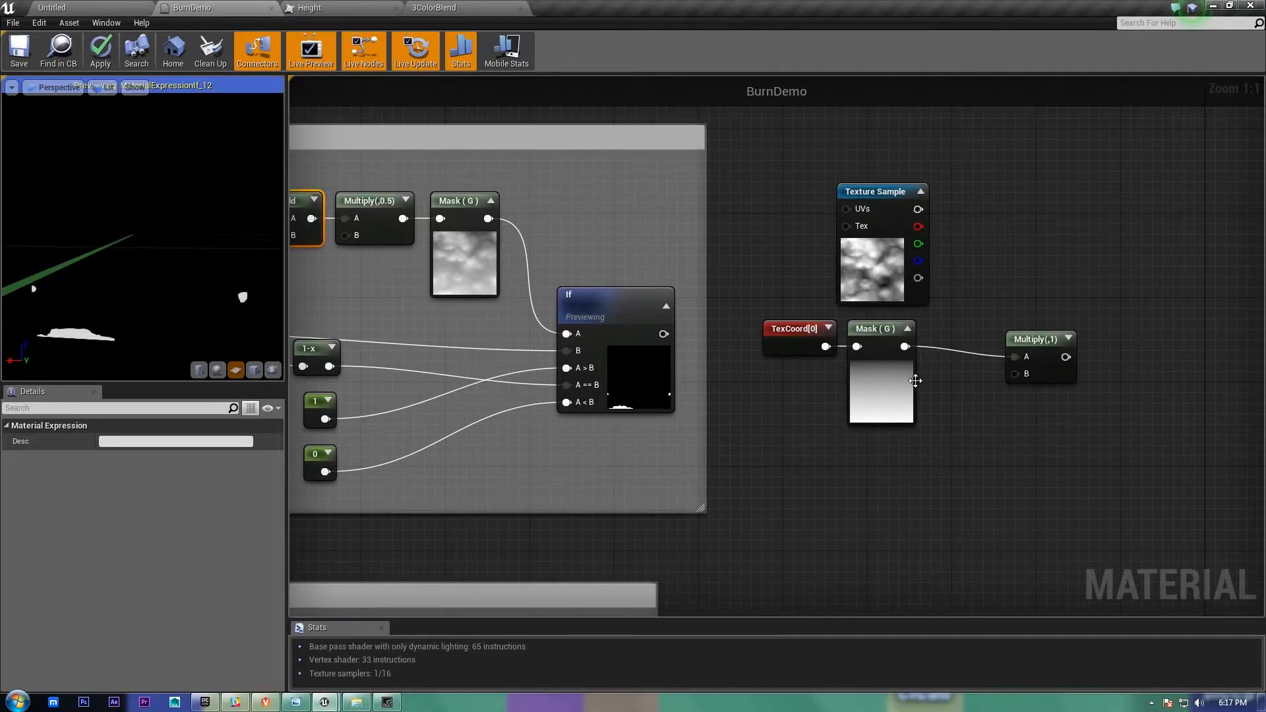
click(882, 369)
click(1008, 446)
right_drag(1008, 446, 878, 454)
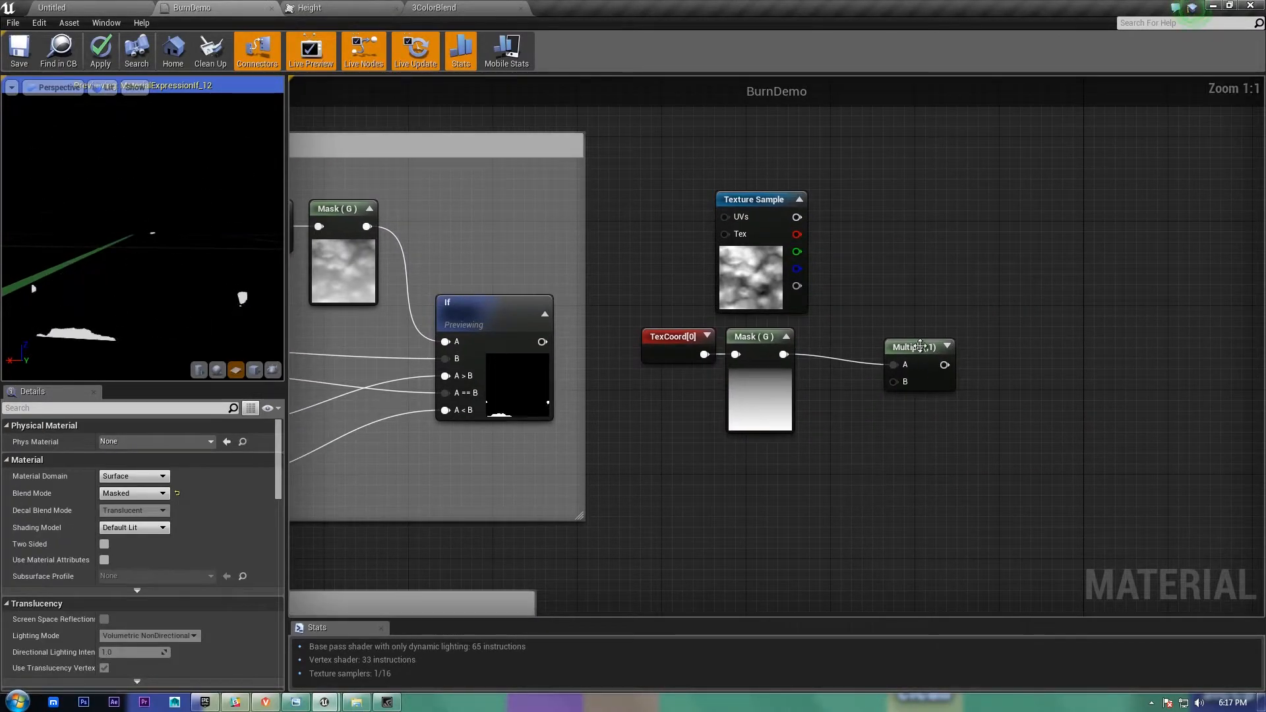
click(907, 347)
drag(907, 347, 875, 336)
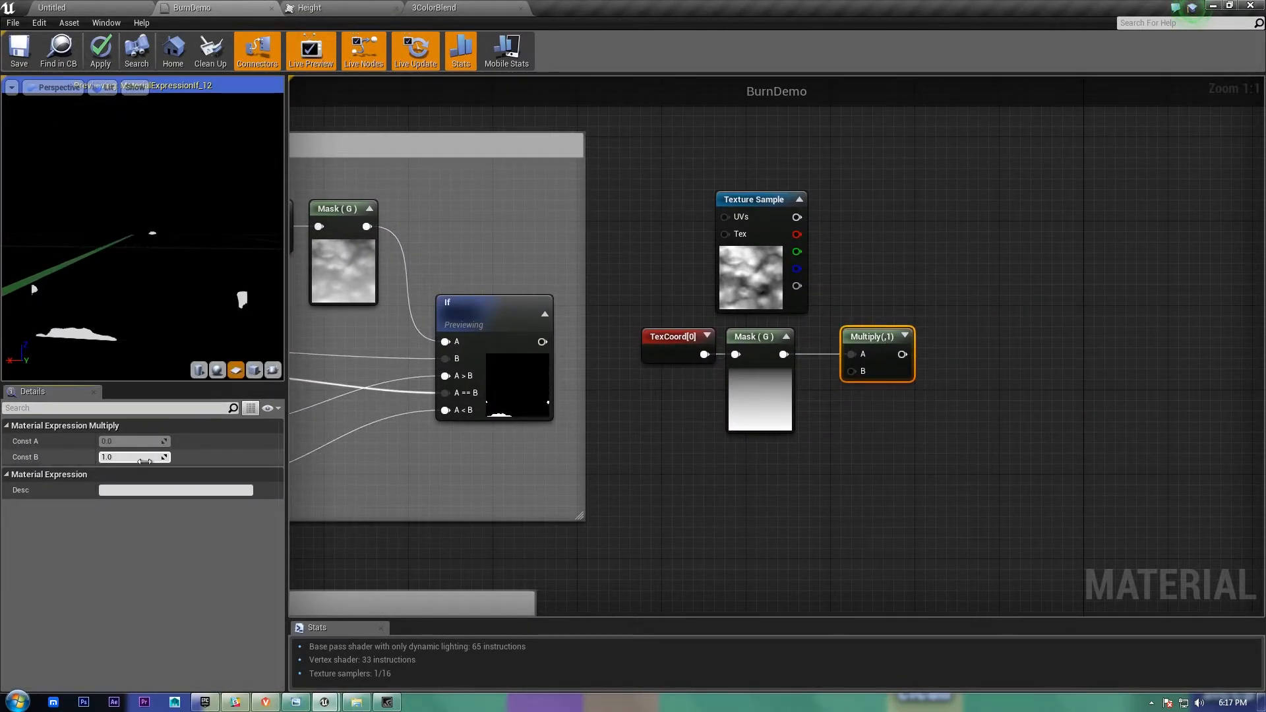
text(2)
key(Tab)
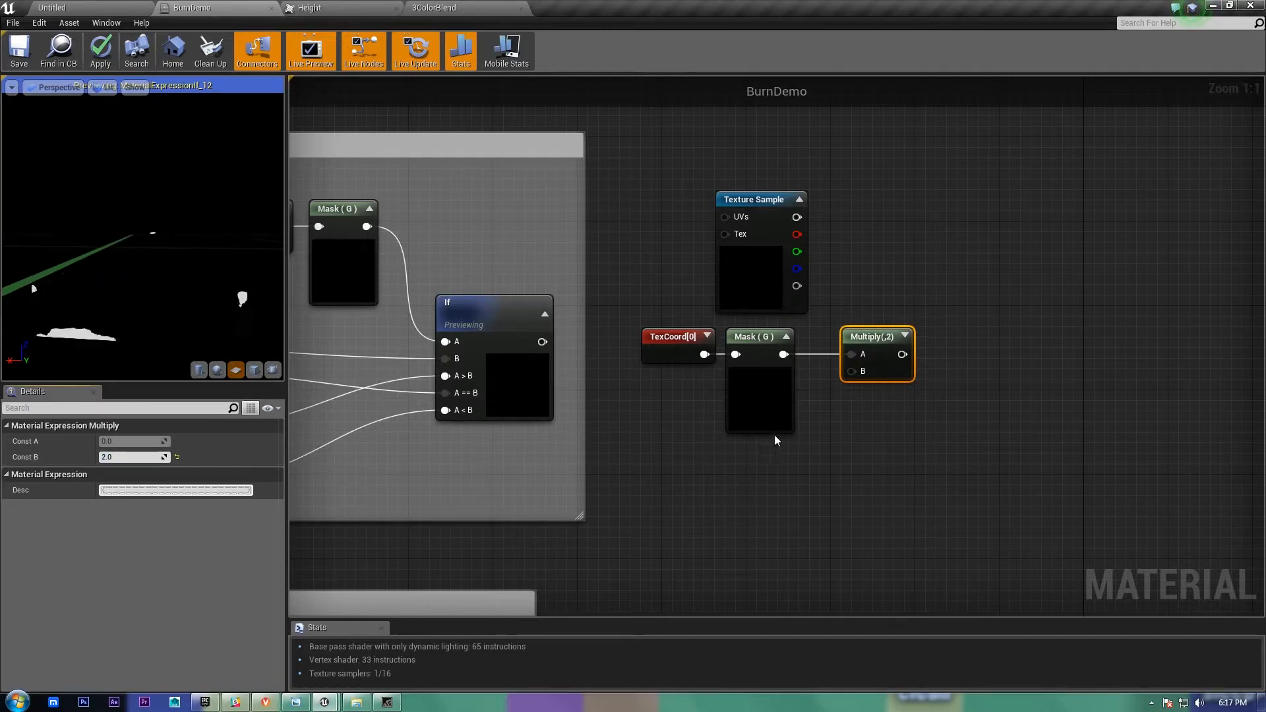
Step: Add an Add node combining the copied Texture Sample's green channel in A with the Multiply output in B
drag(797, 252, 927, 264)
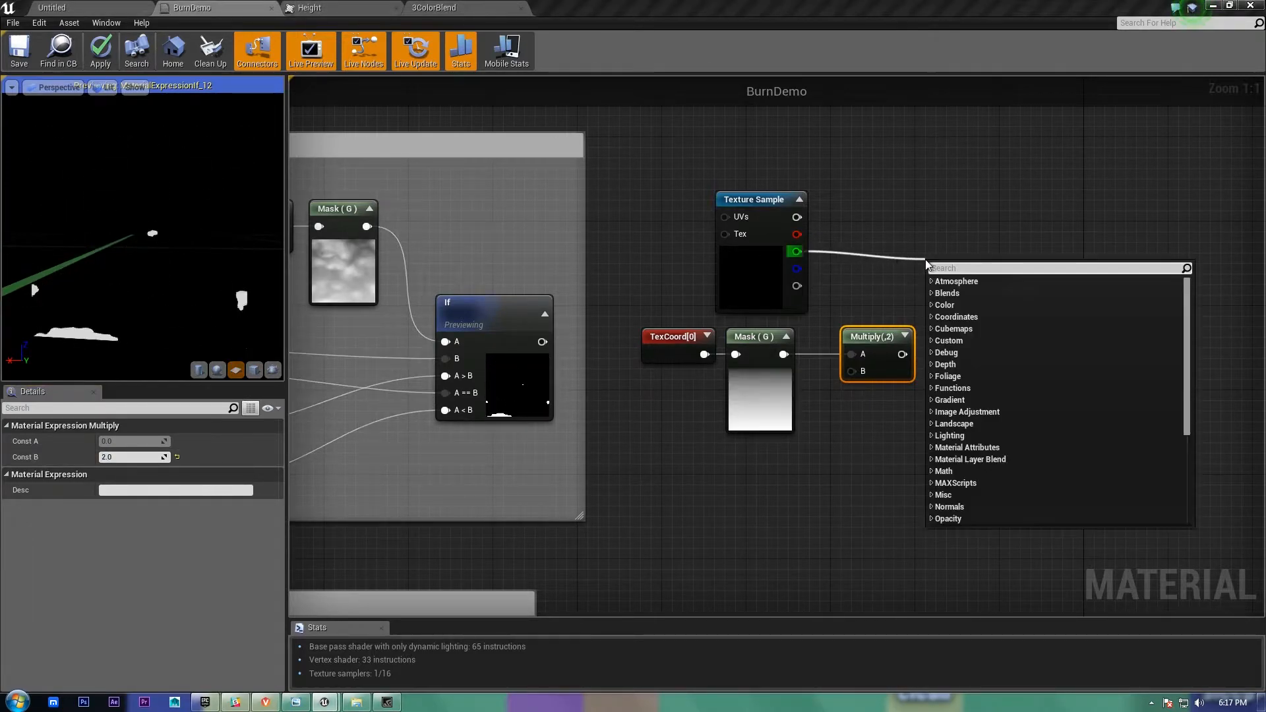
text(add)
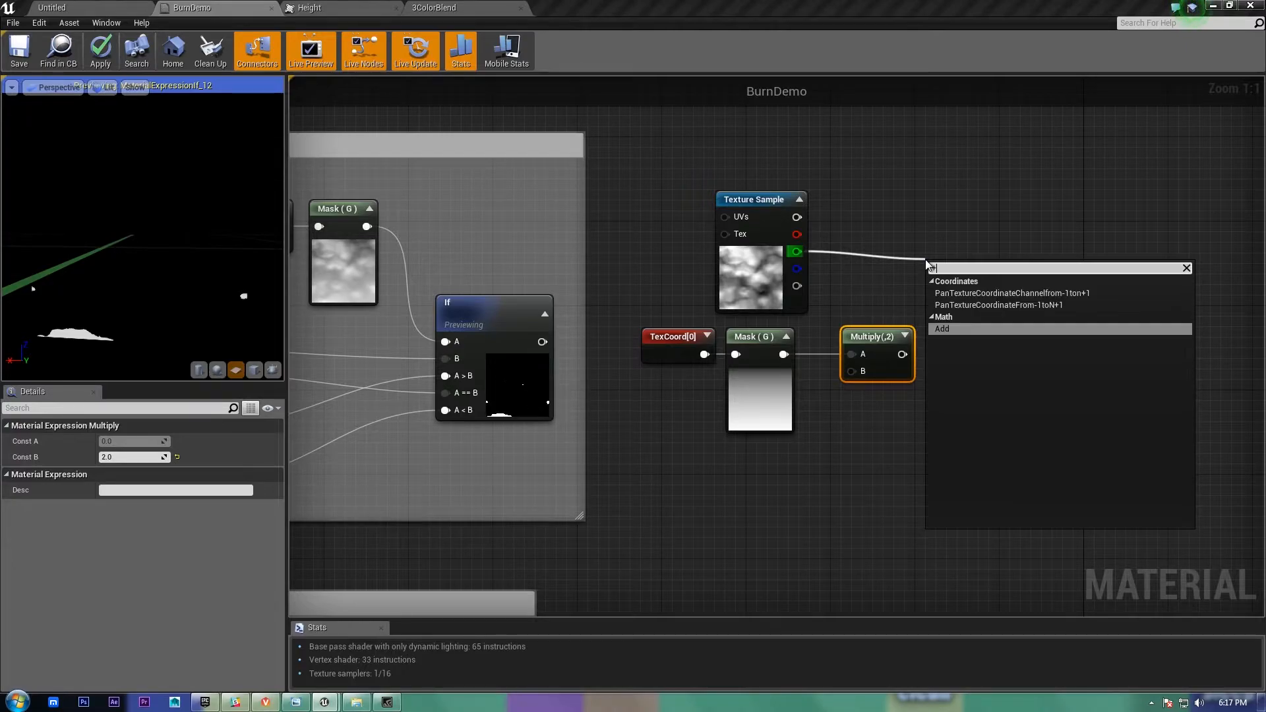
key(Return)
drag(951, 259, 983, 259)
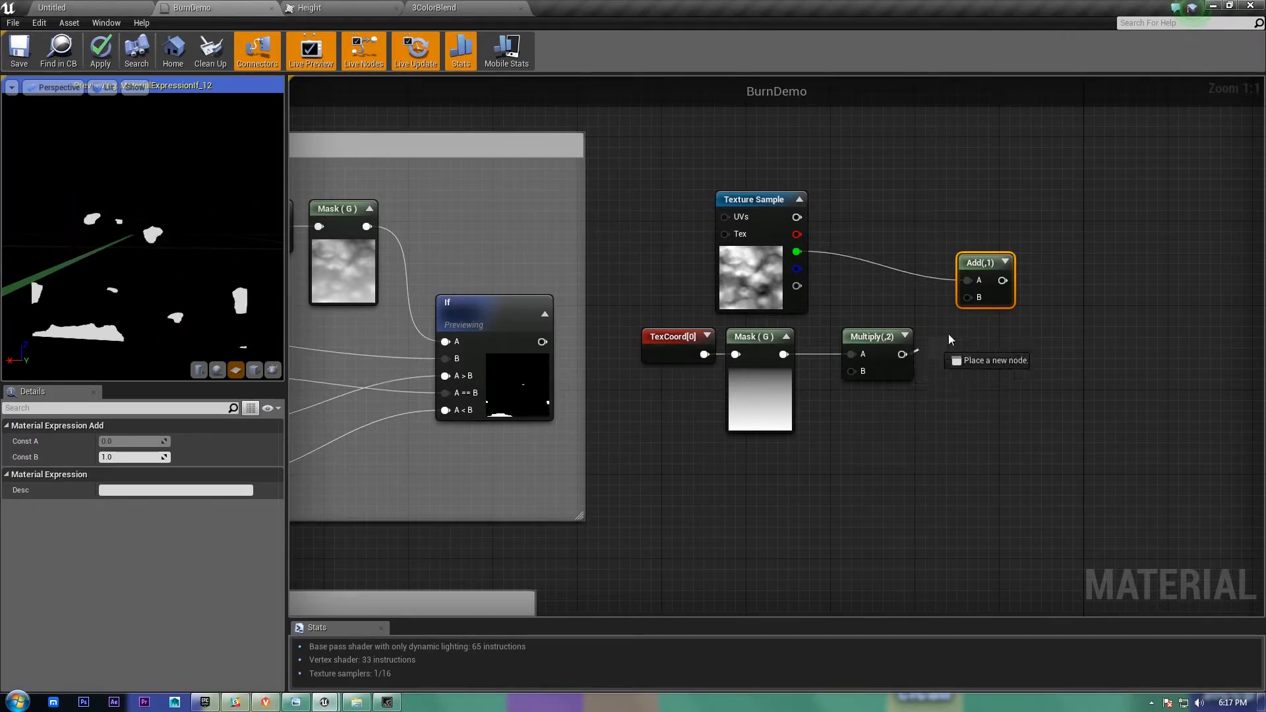
drag(967, 296, 993, 240)
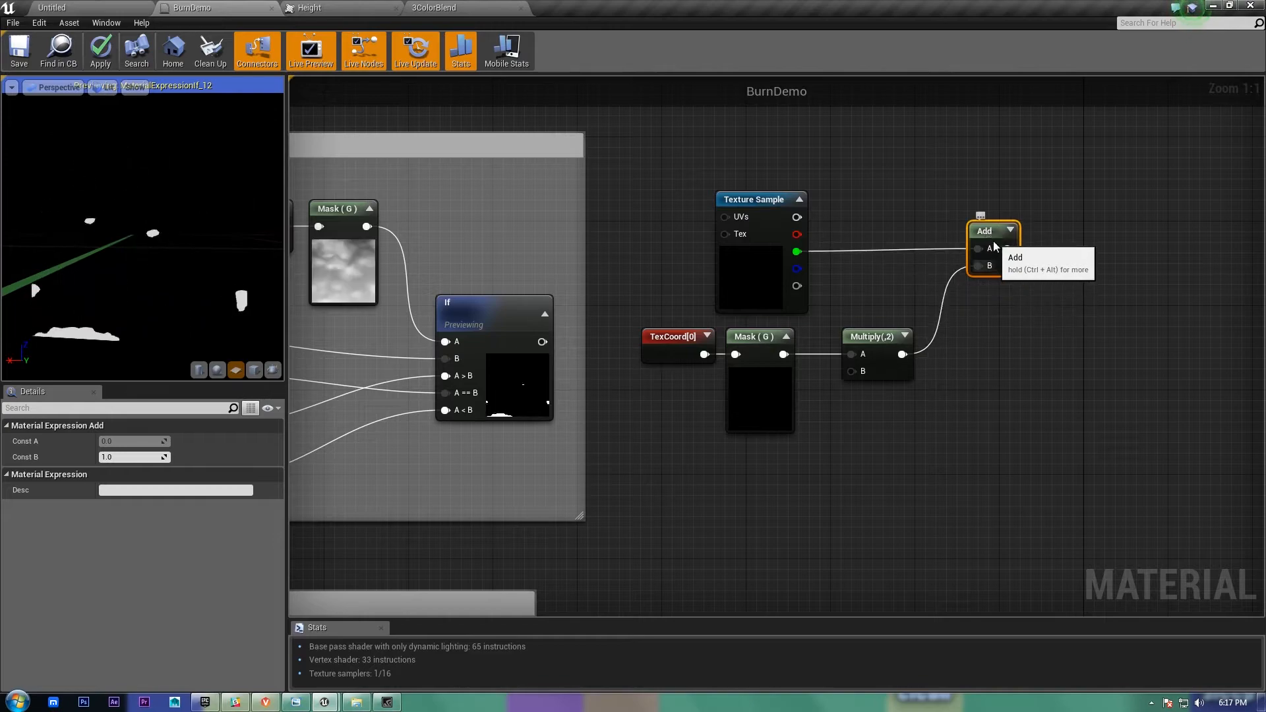
right_drag(1007, 380, 944, 398)
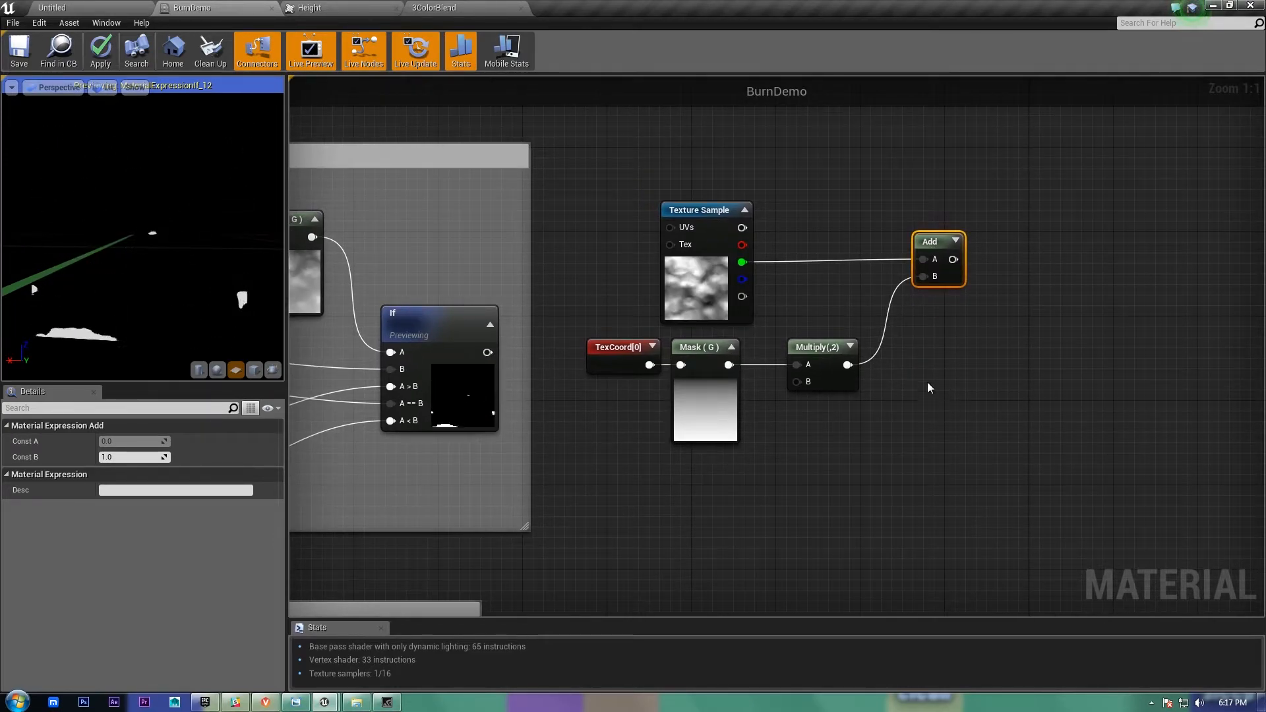
Step: Preview the new Add node's result, collapse the preview, and inspect the Mask (G) and Texture Sample nodes feeding it
click(927, 382)
scroll(923, 379, up, 5)
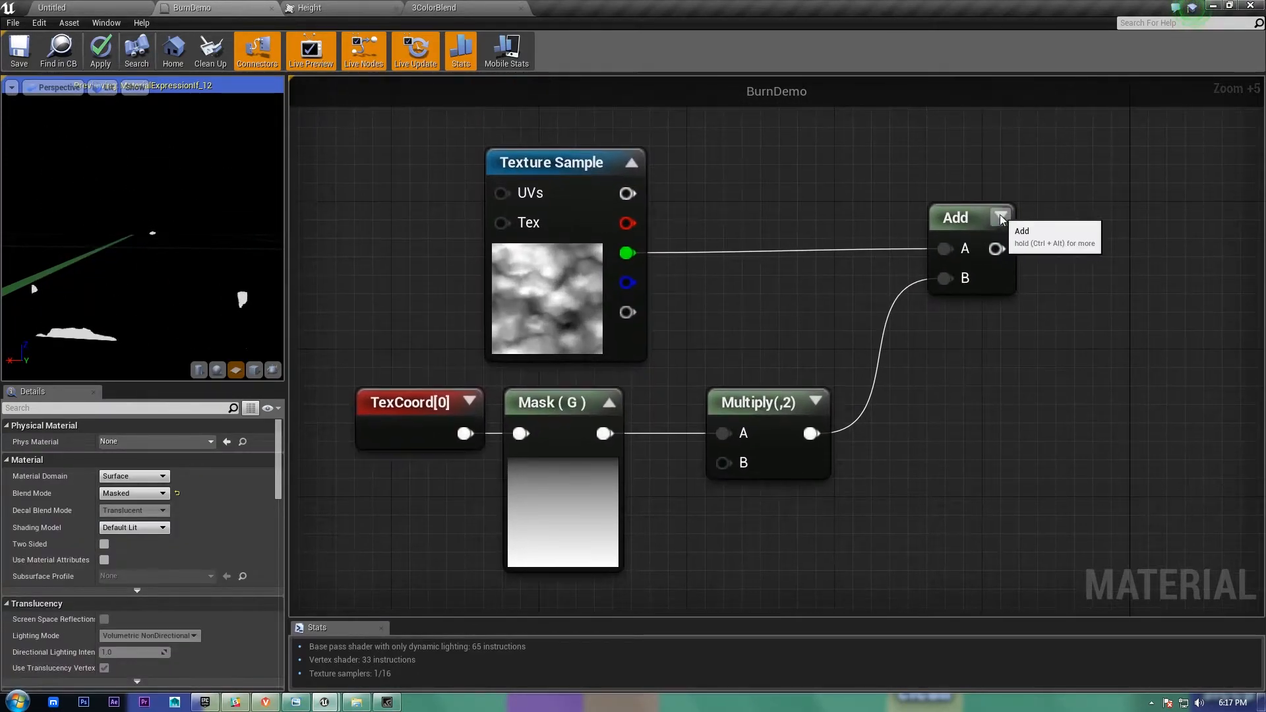
click(996, 216)
right_drag(939, 461, 647, 438)
click(942, 117)
right_drag(879, 439, 992, 505)
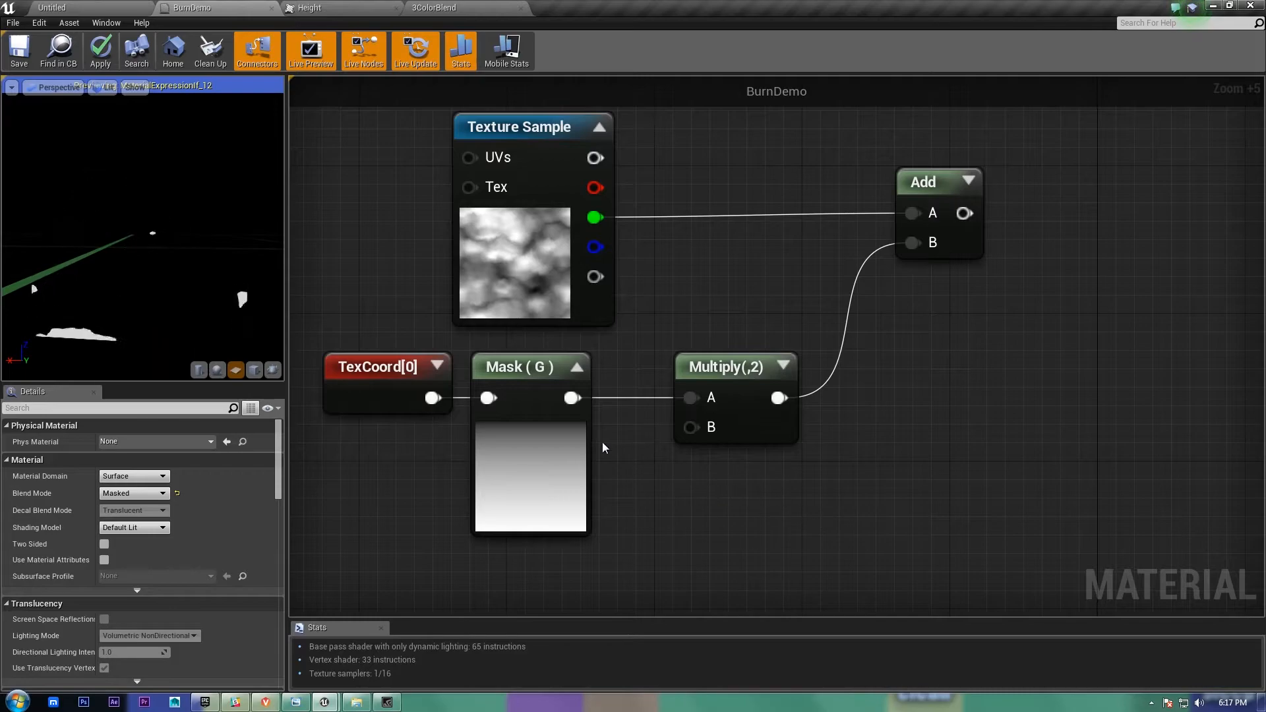
click(532, 477)
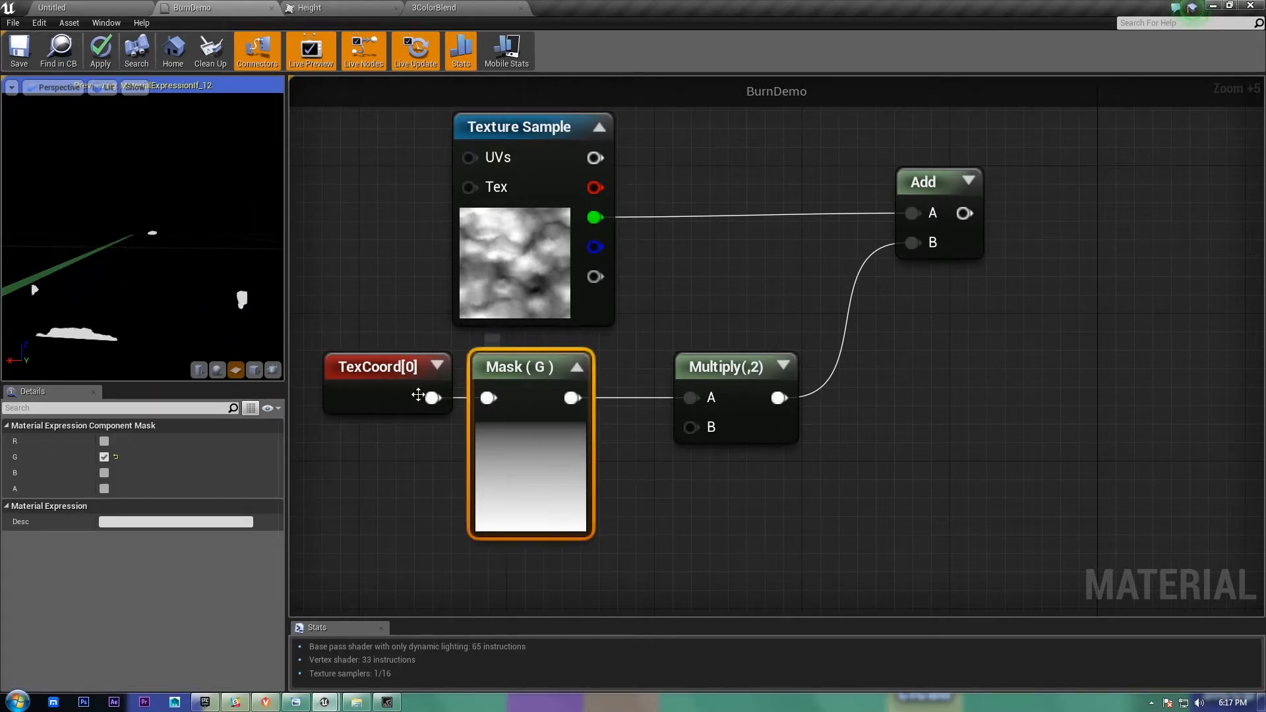
click(659, 285)
click(488, 224)
Step: Add a Divide node with its A input fed by the output of the Add node beside the Gradient Mixing group
right_drag(1148, 464, 992, 449)
drag(808, 198, 890, 329)
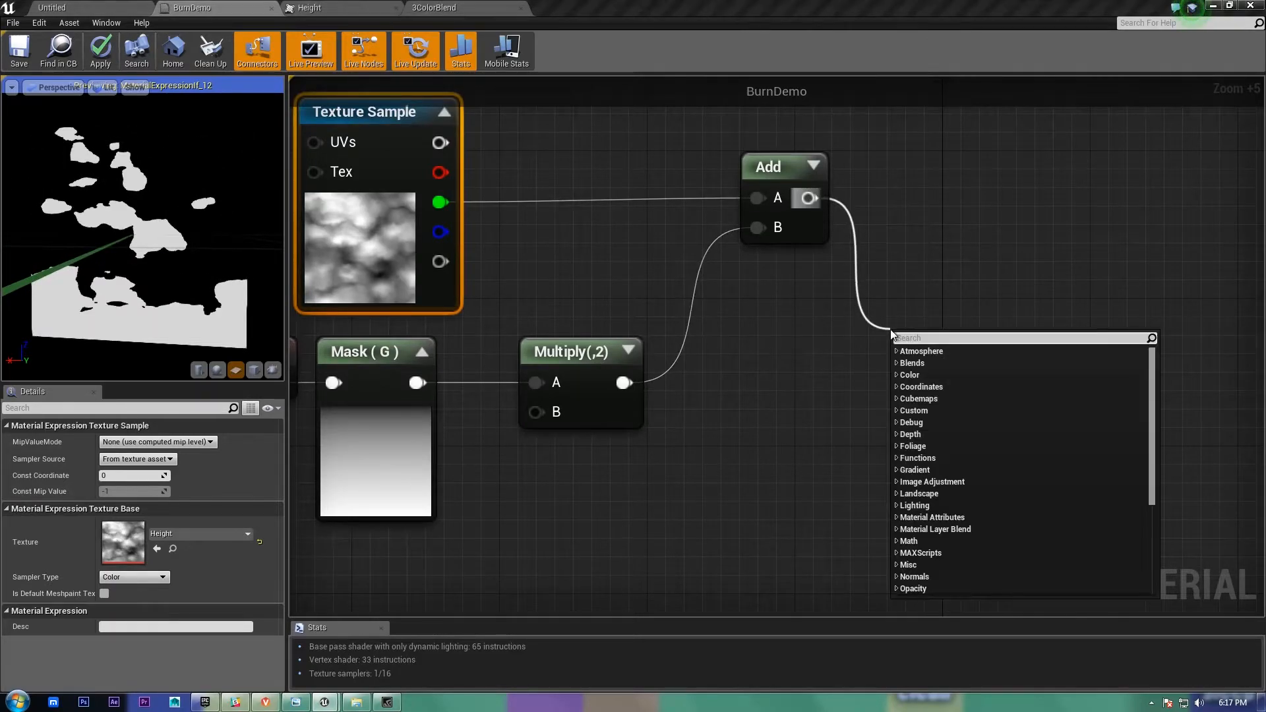
text(divide)
key(Return)
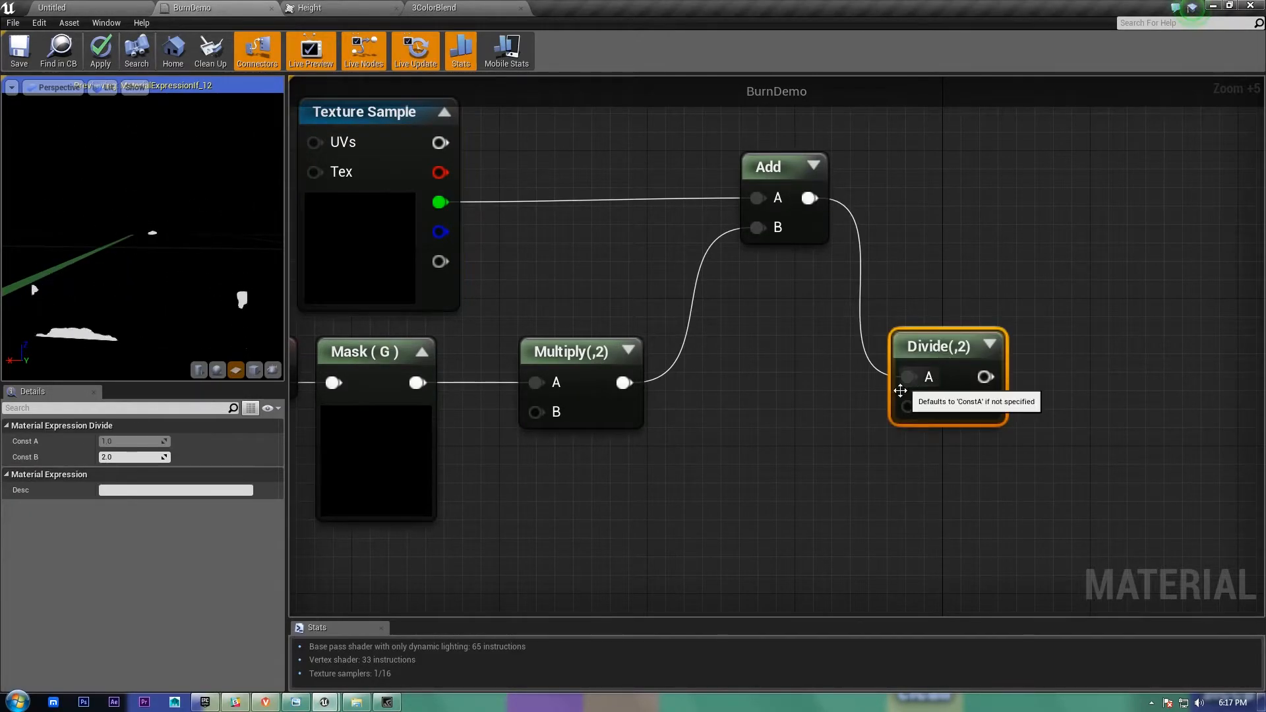
Step: Check the Gradient Mixing group's Multiply node for comparison and set the new Divide node's Const B to 3
scroll(831, 403, down, 4)
right_drag(831, 403, 1253, 466)
right_drag(628, 322, 830, 324)
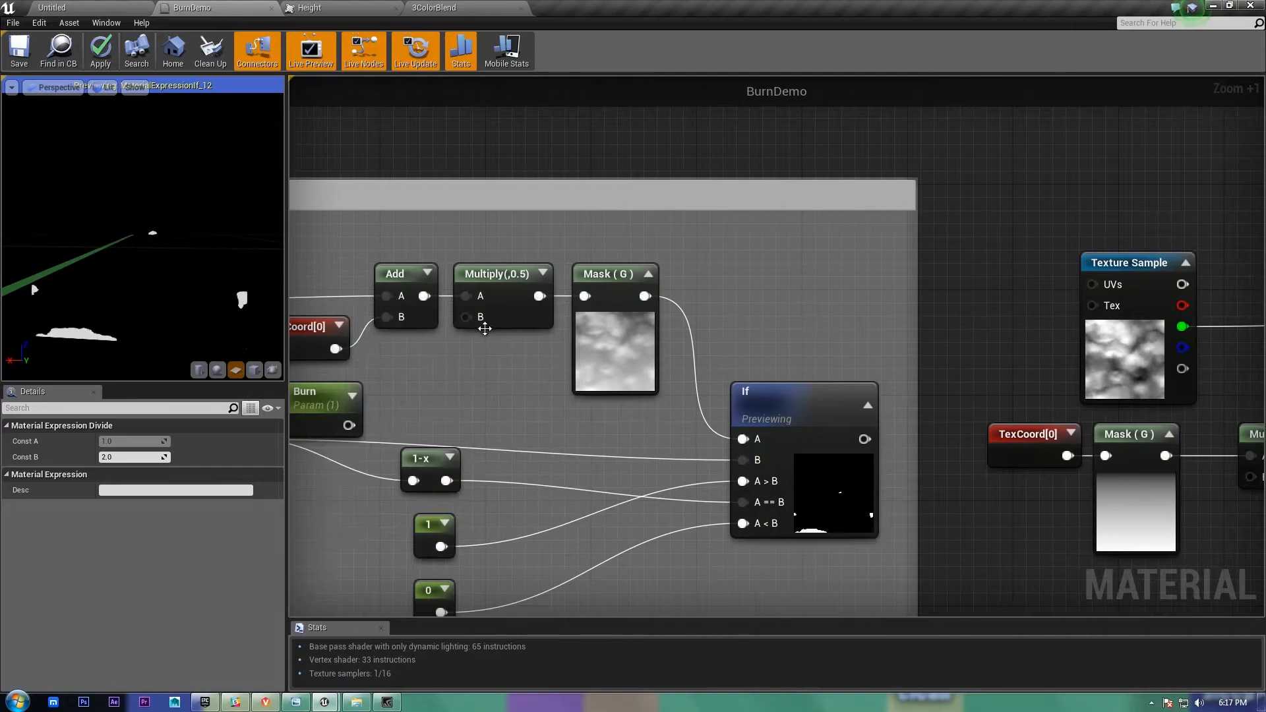
right_drag(969, 333, 546, 209)
scroll(940, 416, up, 4)
right_drag(1152, 407, 1058, 495)
click(1049, 383)
click(165, 458)
text(3)
key(Return)
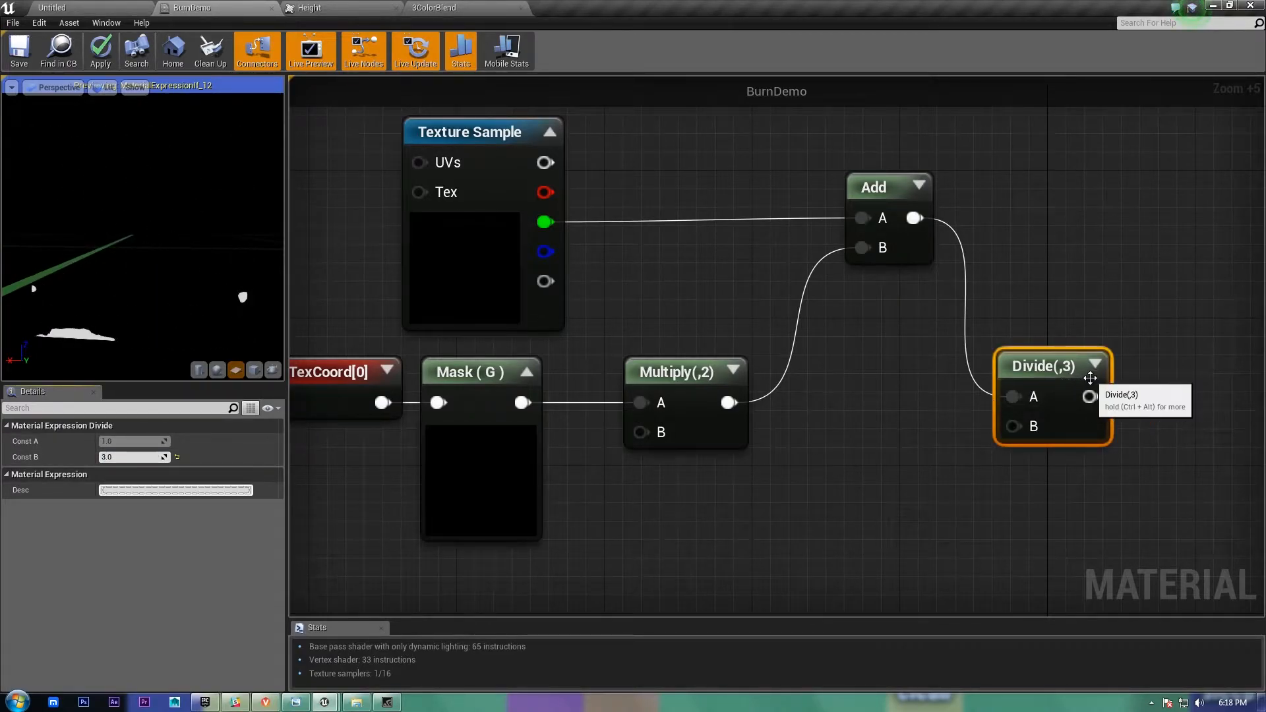
Step: Expand the Divide node's preview and connect its output to the A input of the Gradient Mixing group's If node
click(1096, 365)
drag(1033, 529, 863, 518)
scroll(825, 518, down, 7)
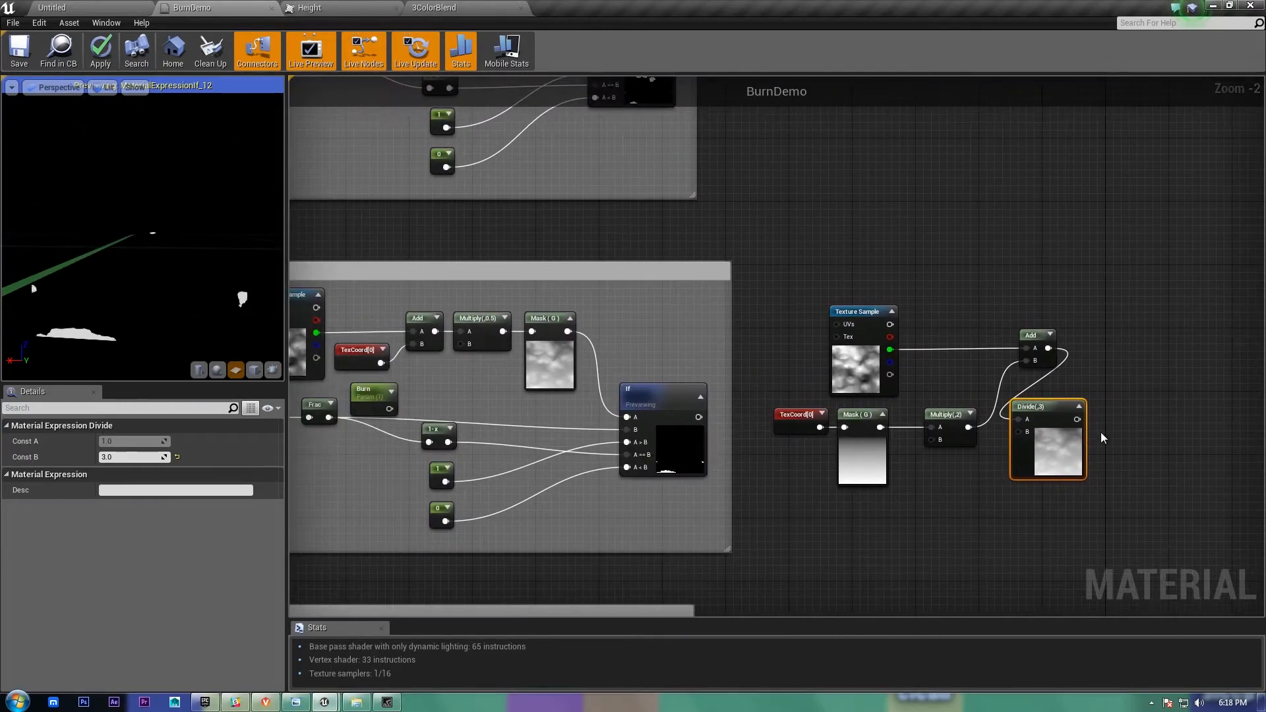
drag(1080, 420, 631, 417)
right_drag(695, 333, 773, 334)
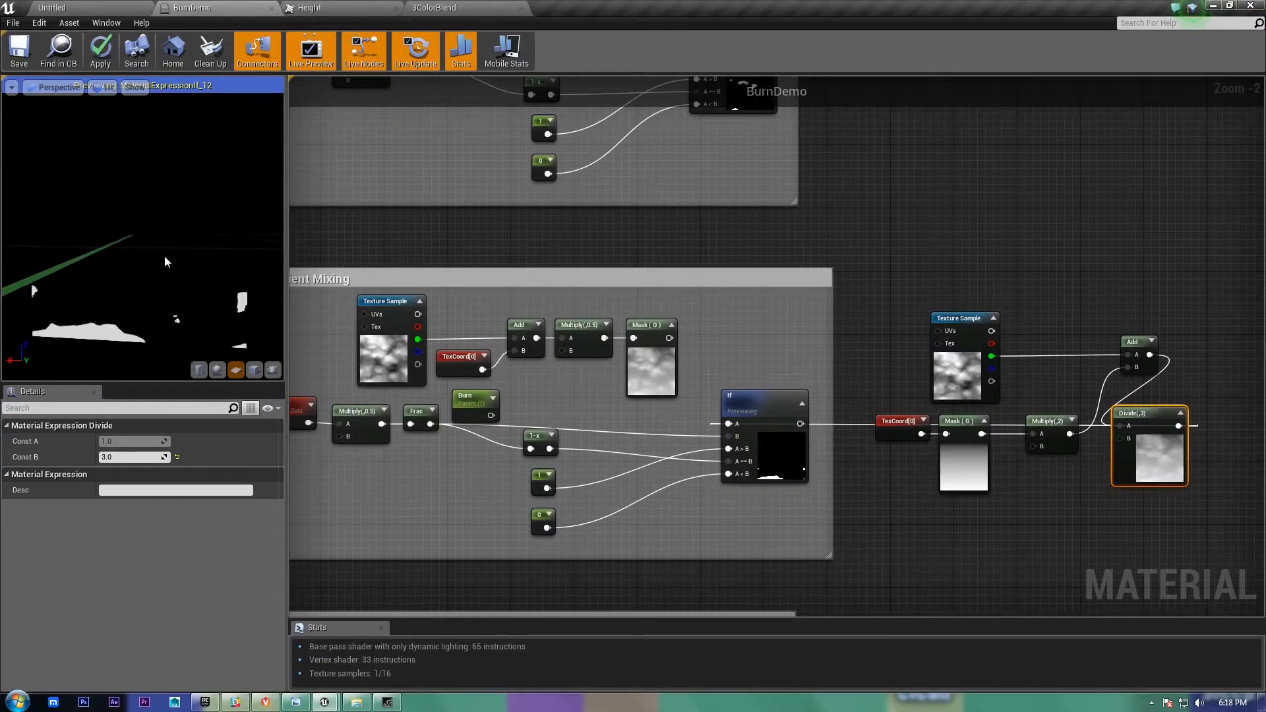
Step: Set Const B to 3 on the Multiply node beside the group and to 4 on the Divide node
scroll(1060, 512, up, 3)
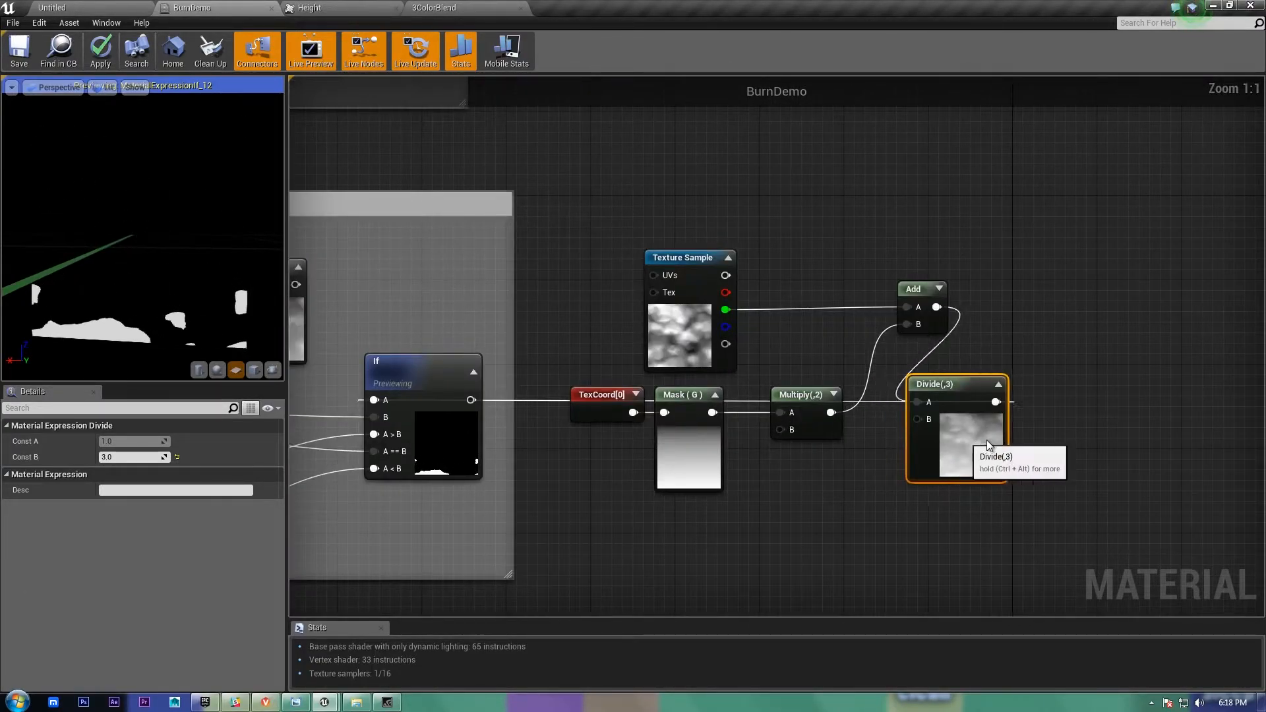
click(801, 396)
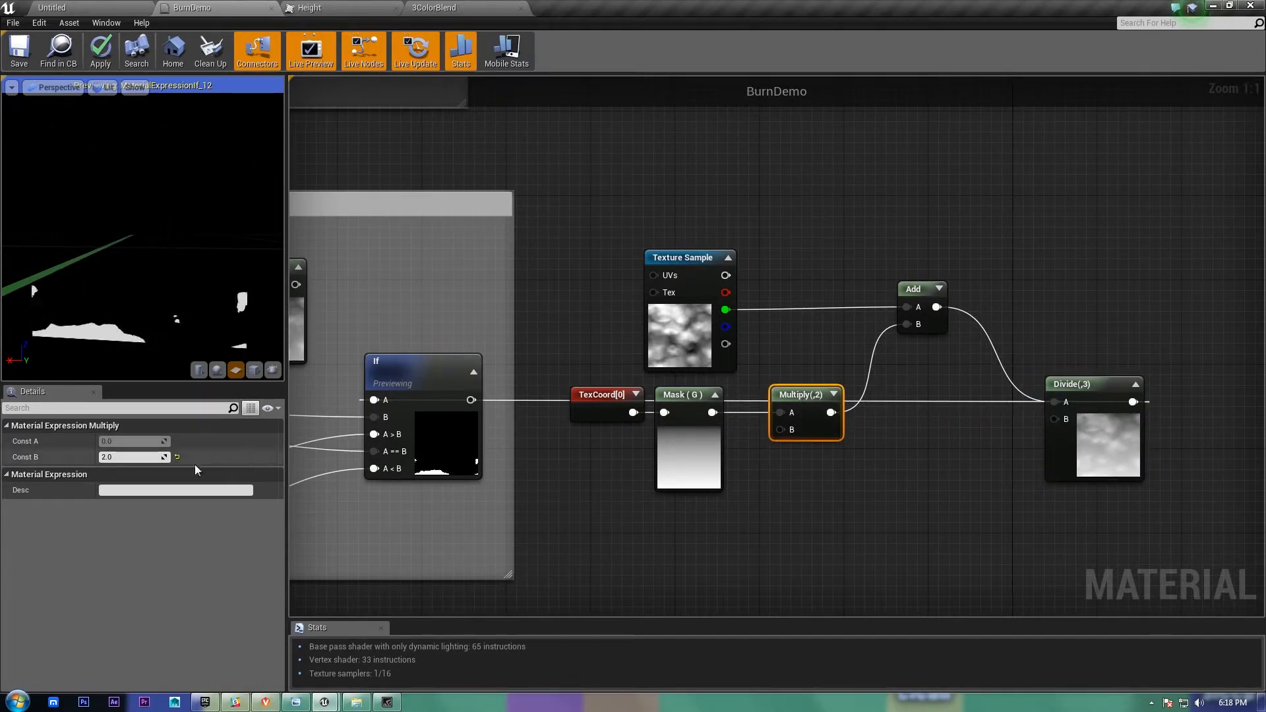
click(132, 458)
text(3)
click(1016, 514)
click(1071, 384)
click(132, 457)
text(4)
key(Return)
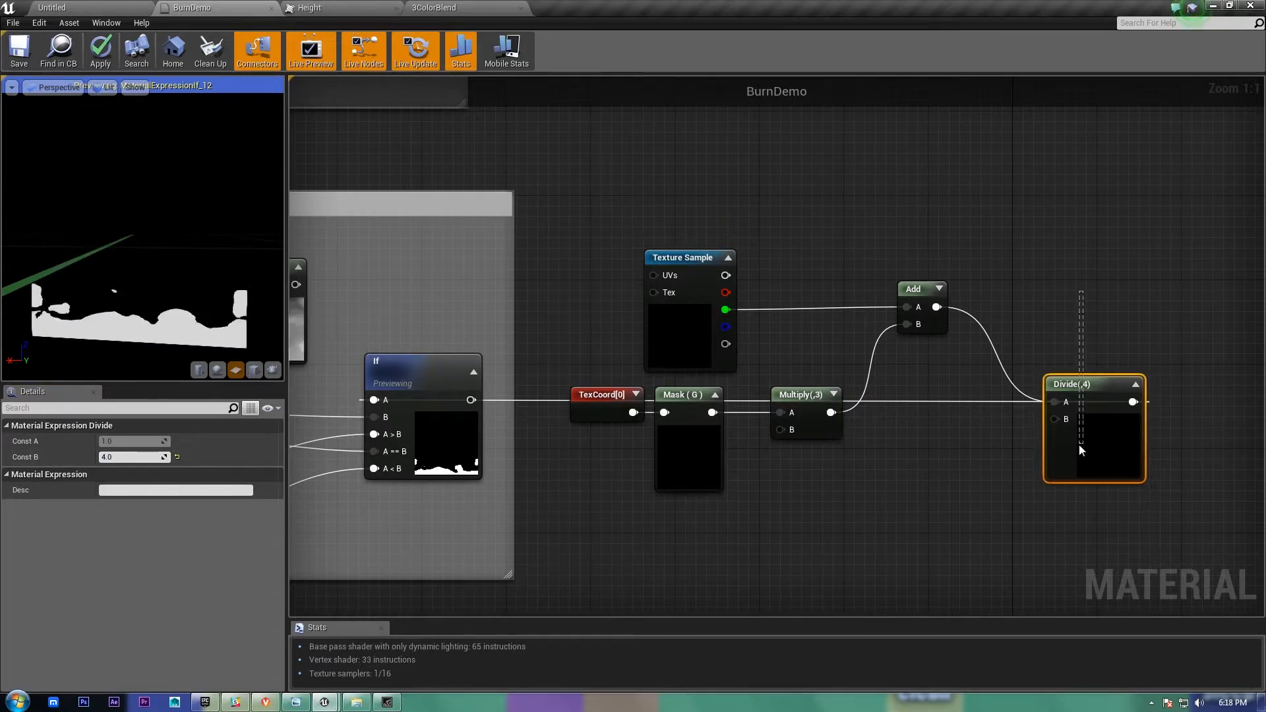
Step: Strengthen the UV gradient by setting the copied branch's Multiply Const B to 4 and its Divide Const B to 5
right_drag(788, 506, 1148, 507)
right_drag(811, 371, 473, 338)
click(825, 361)
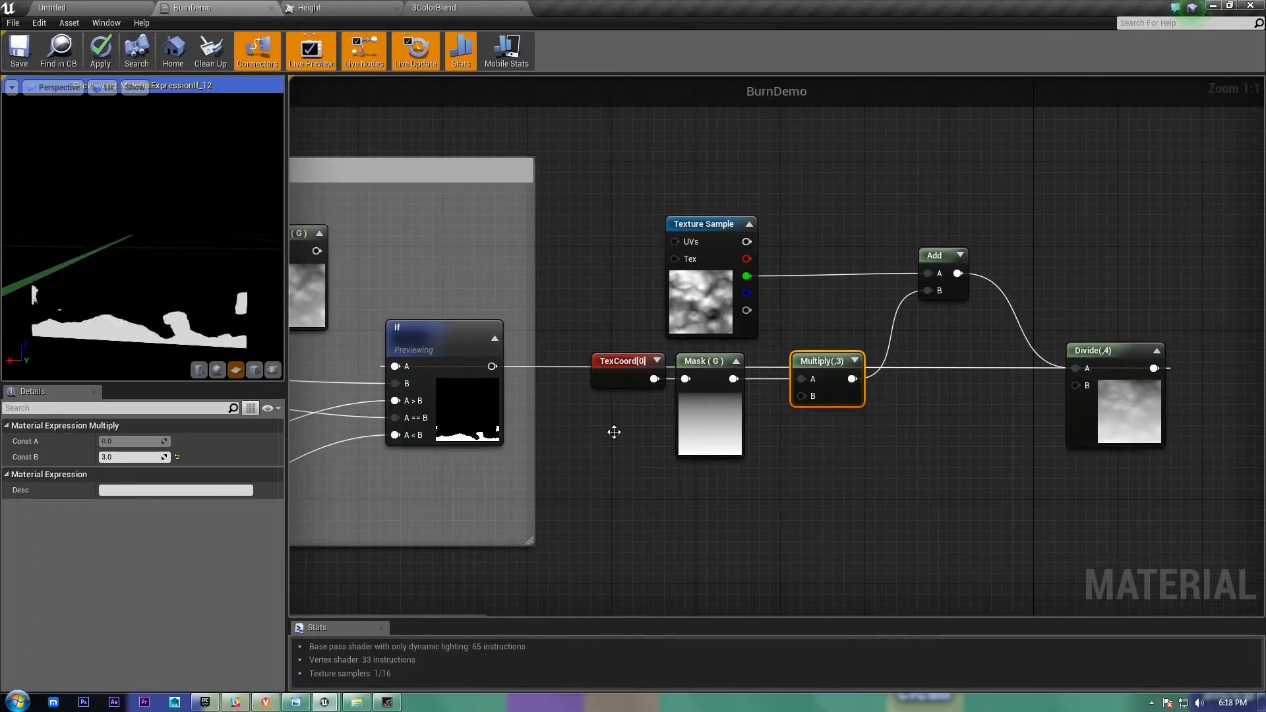
click(155, 455)
text(4)
key(Return)
click(1088, 364)
click(129, 457)
text(5)
key(Return)
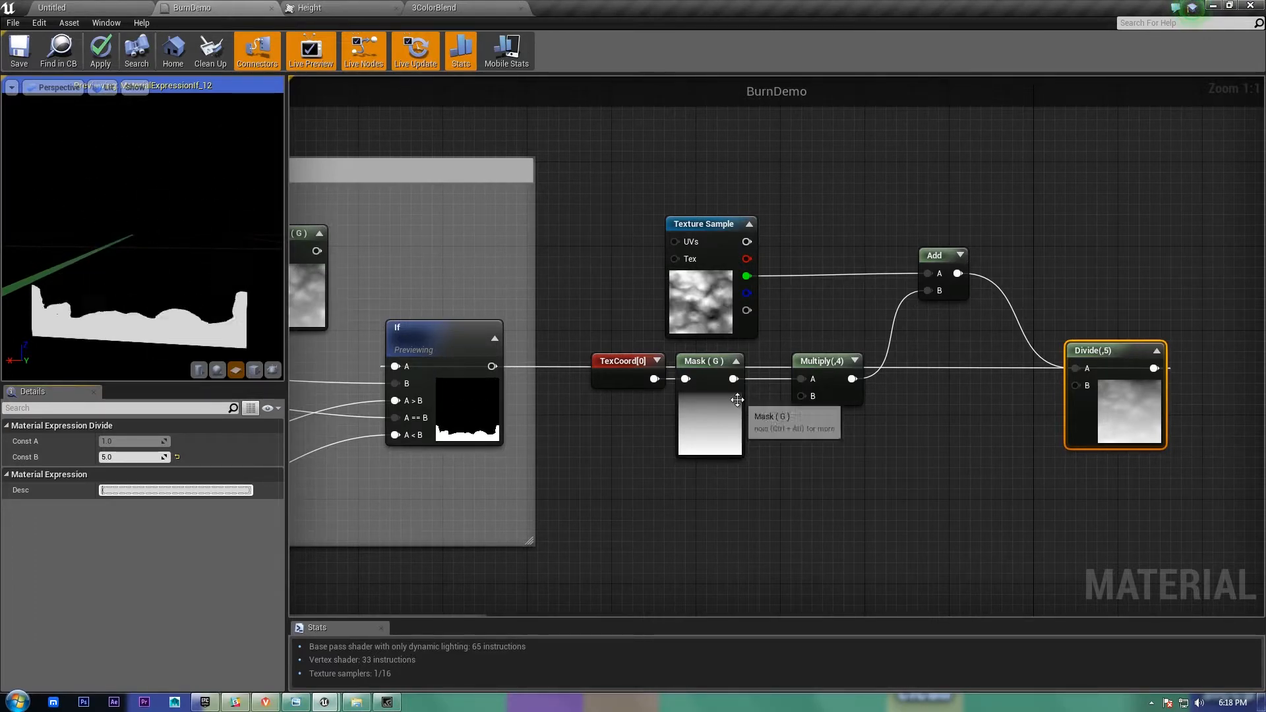
Step: Delete the rebuilt nodes beside the Gradient Mixing group and reconnect the group's Mask (G) output to the If node's A input
right_drag(789, 411, 900, 404)
right_drag(673, 268, 895, 270)
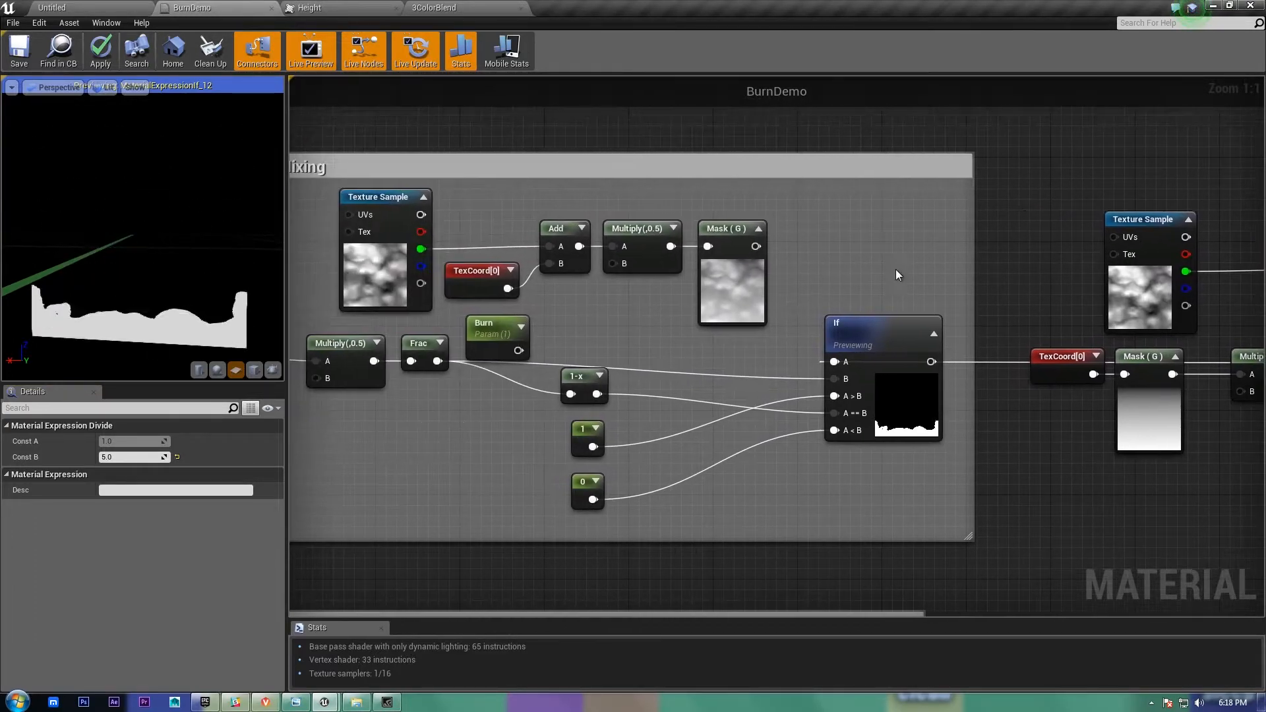
scroll(802, 350, down, 3)
right_drag(986, 370, 833, 334)
drag(1185, 439, 835, 203)
key(Delete)
drag(678, 322, 626, 244)
right_drag(724, 234, 826, 240)
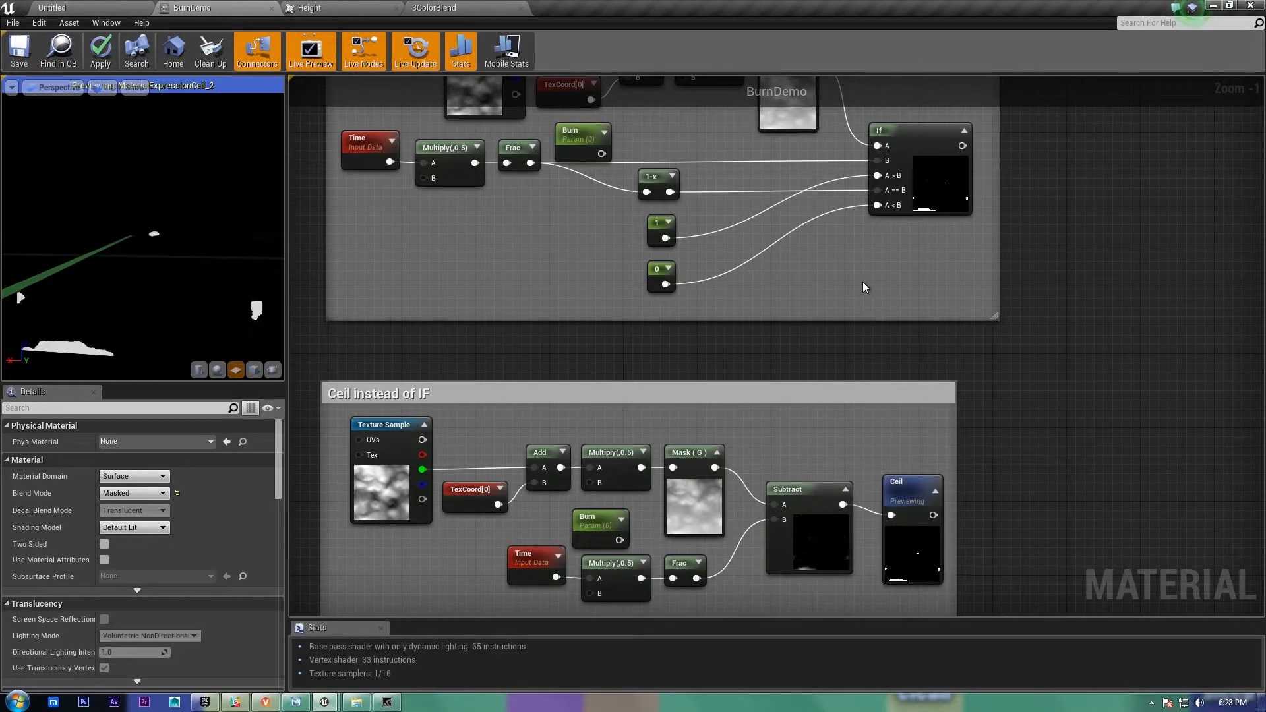
Step: Examine the Gradient Mixing group's If node and the 1-x node feeding its A == B input
right_drag(799, 238, 828, 381)
scroll(828, 386, up, 1)
right_drag(802, 290, 896, 382)
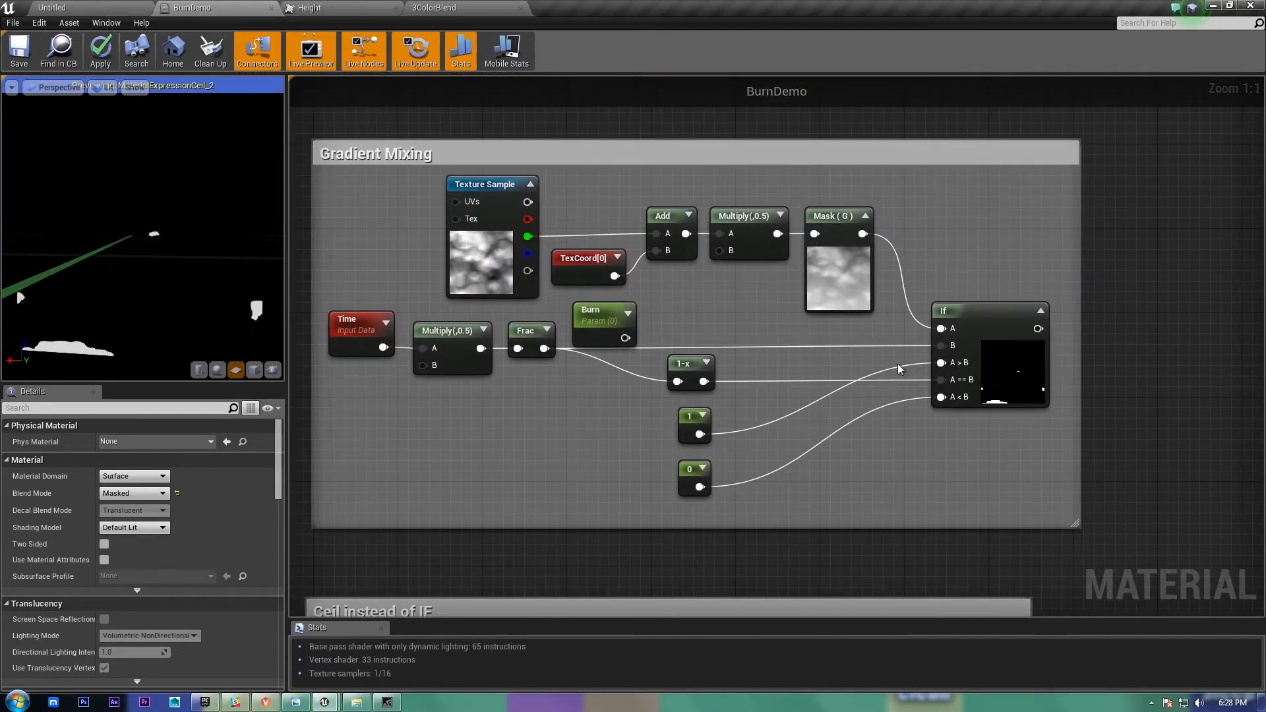
click(985, 345)
click(690, 365)
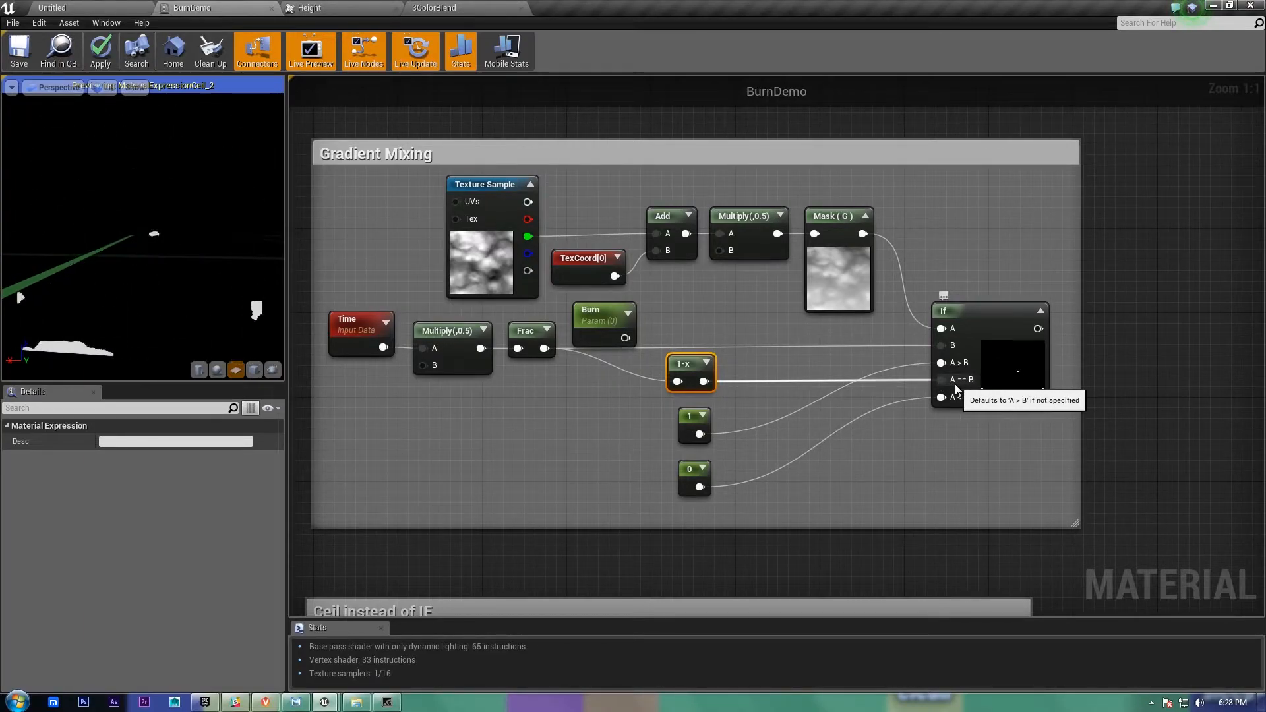
right_drag(890, 486, 885, 311)
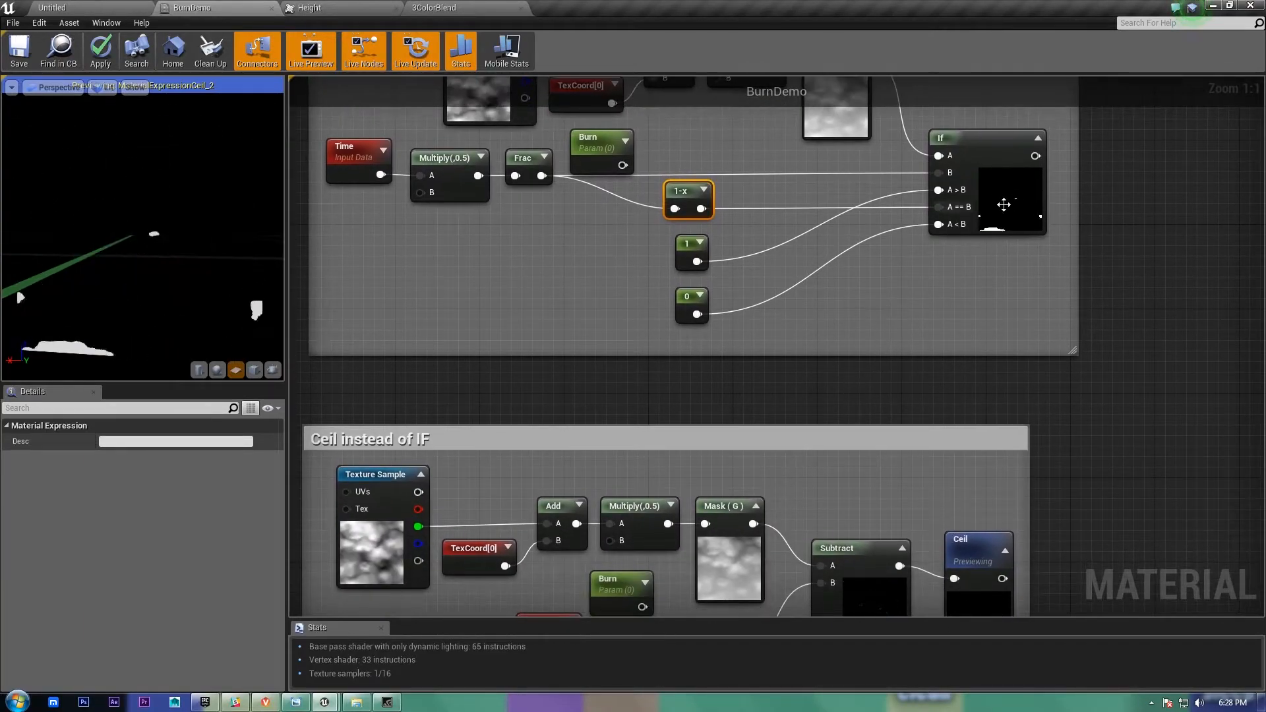
Step: Preview the Subtract node in the Ceil instead of IF group
right_drag(944, 422, 945, 215)
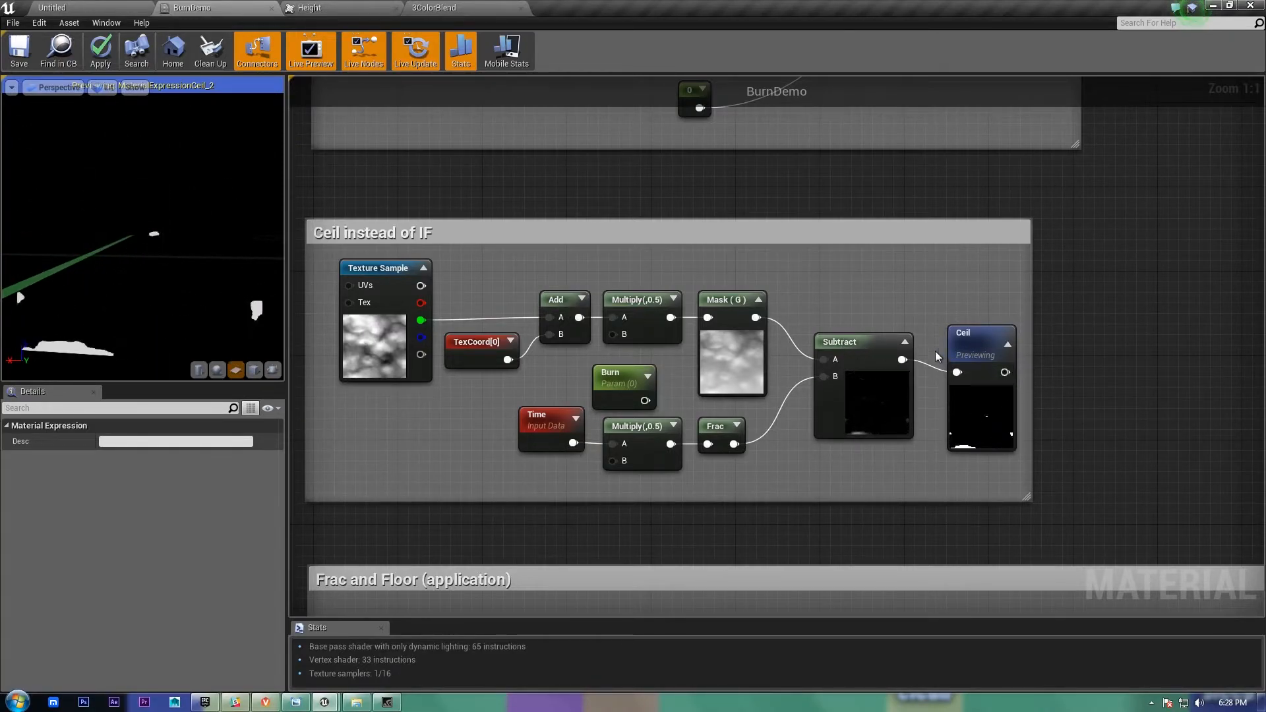
right_click(878, 390)
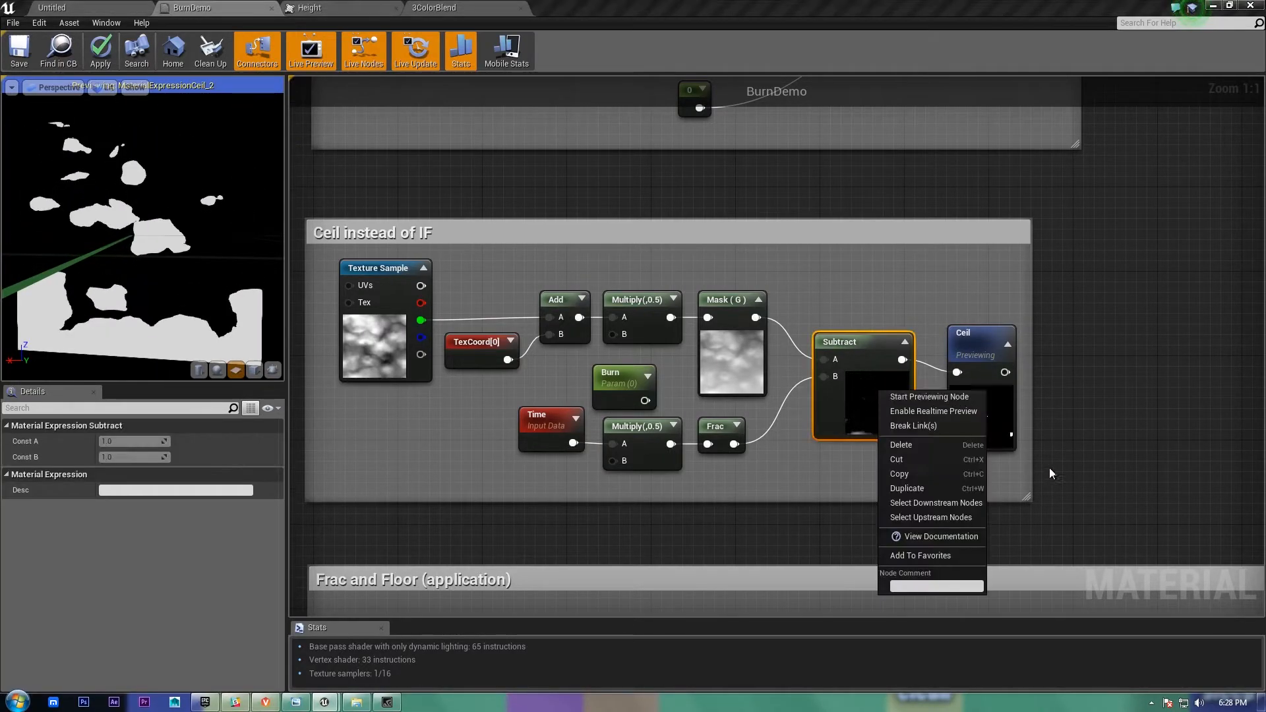
click(934, 405)
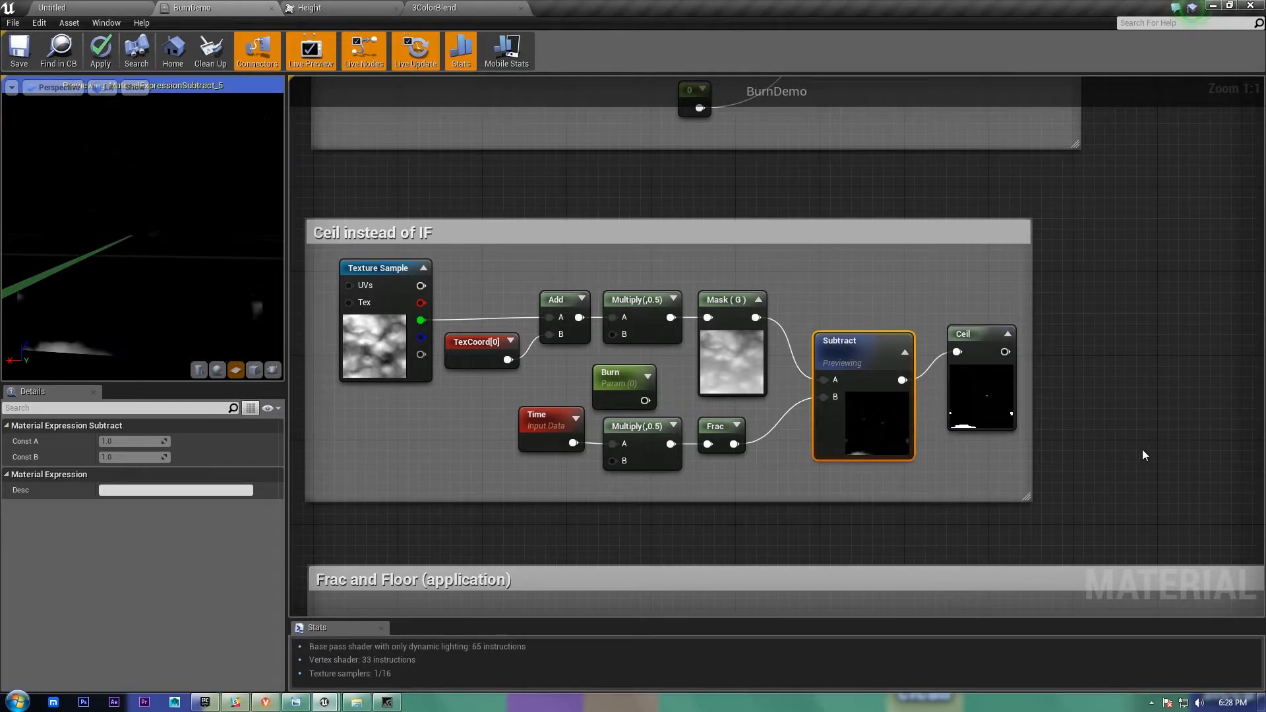
right_drag(1130, 452, 1212, 462)
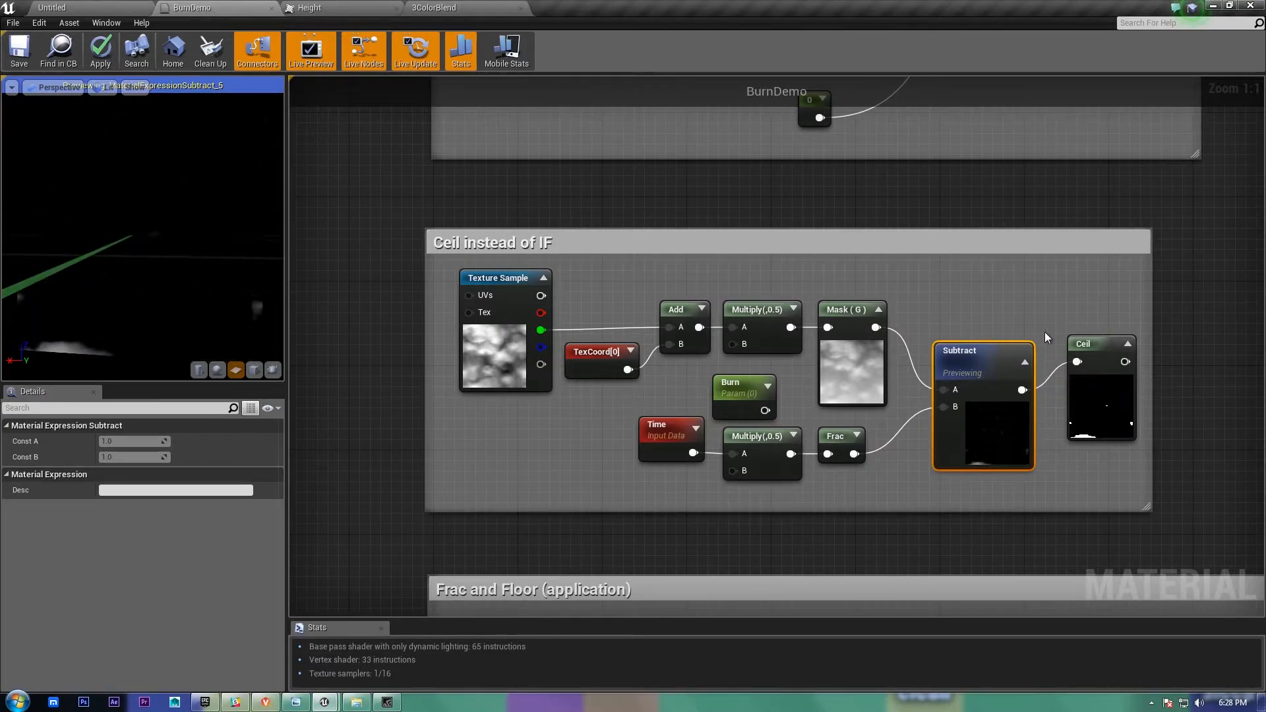
Step: Inspect the texture and Time branches feeding the Subtract node, and expand the Frac node's preview
click(846, 355)
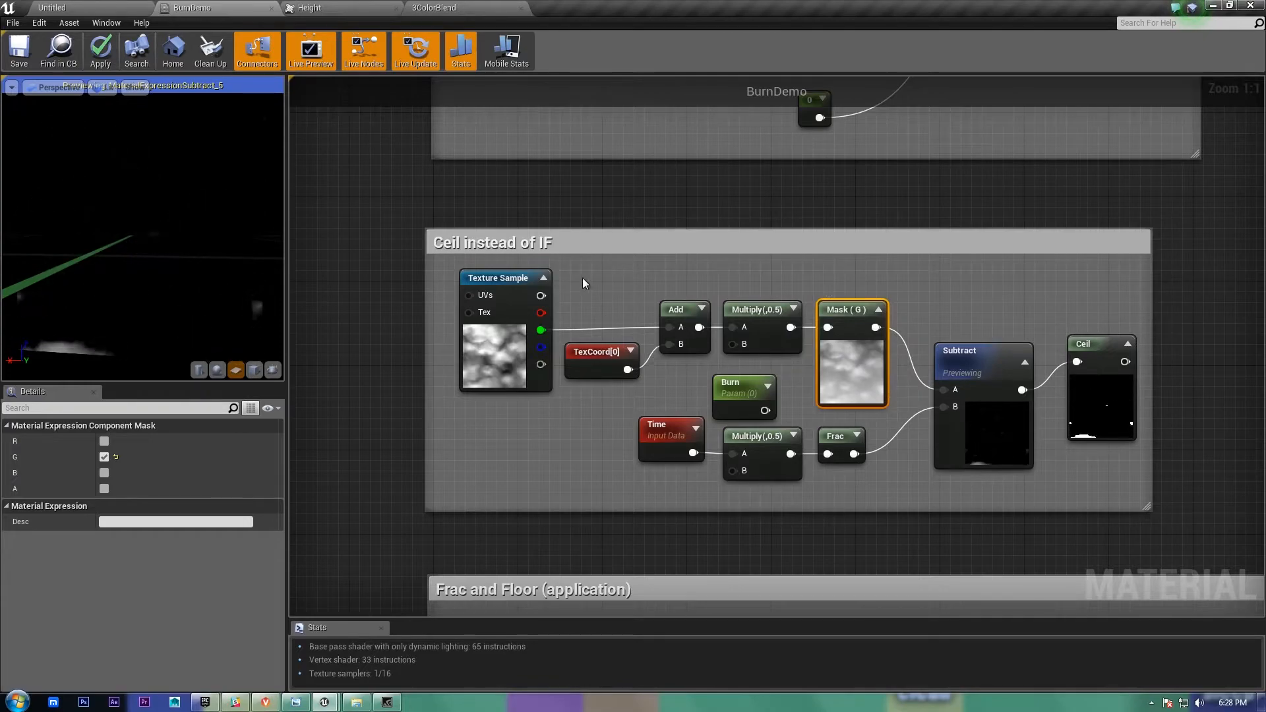
drag(889, 266, 529, 357)
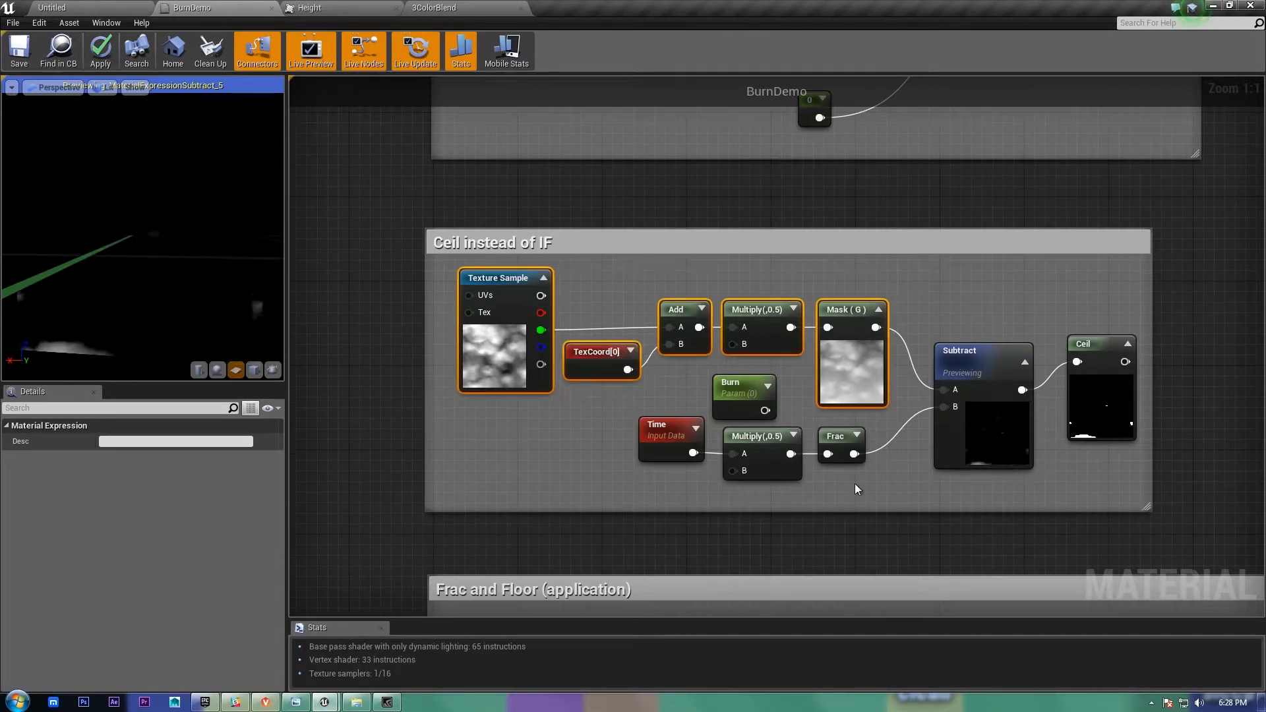
drag(855, 488, 665, 454)
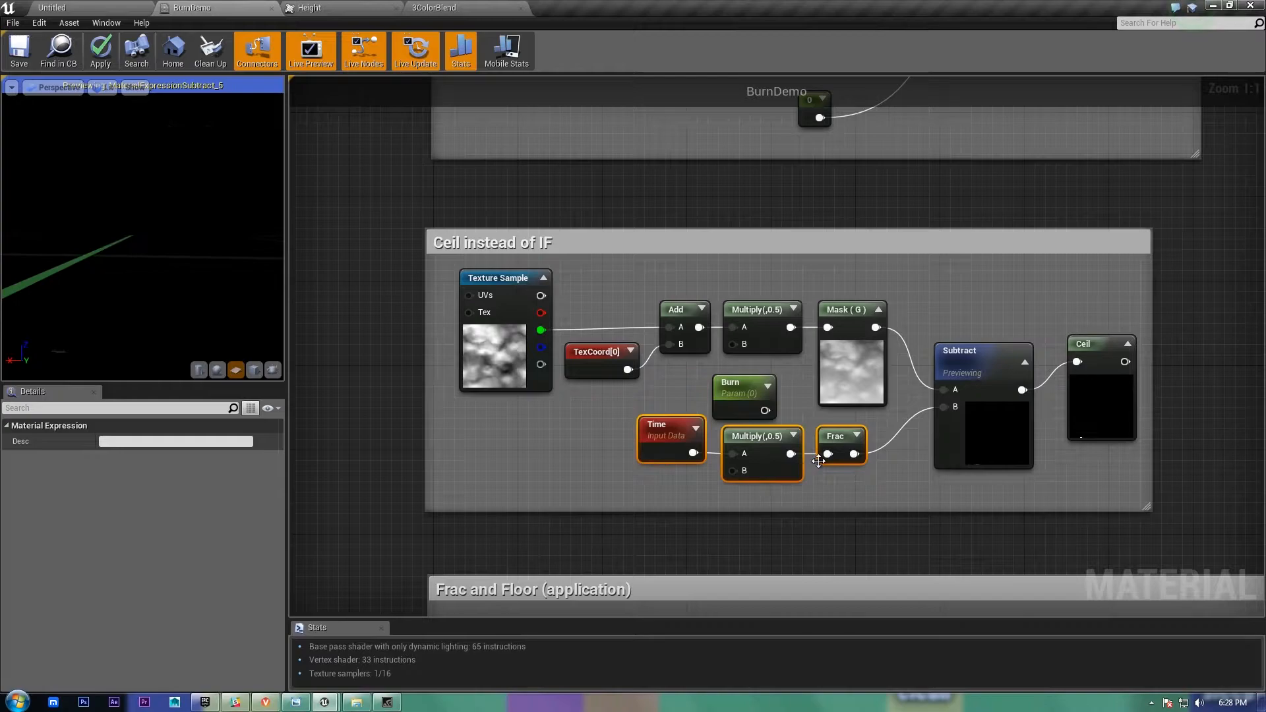
click(764, 442)
click(847, 429)
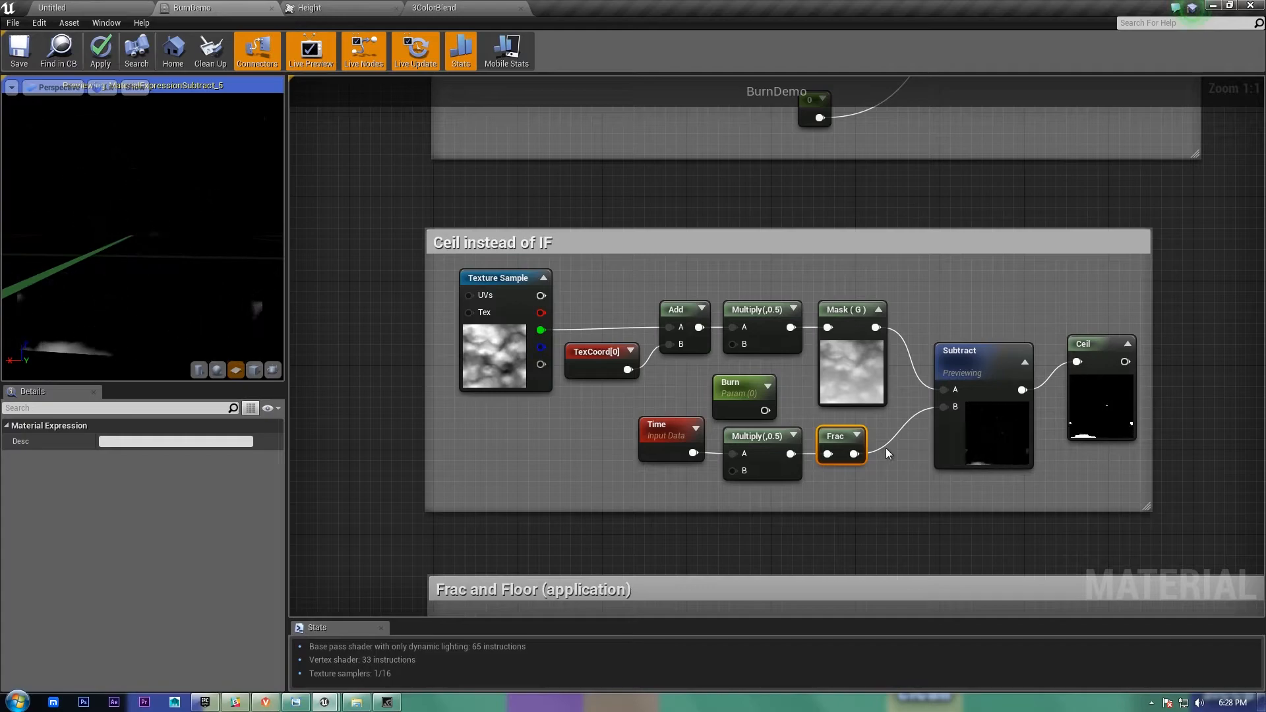
click(856, 435)
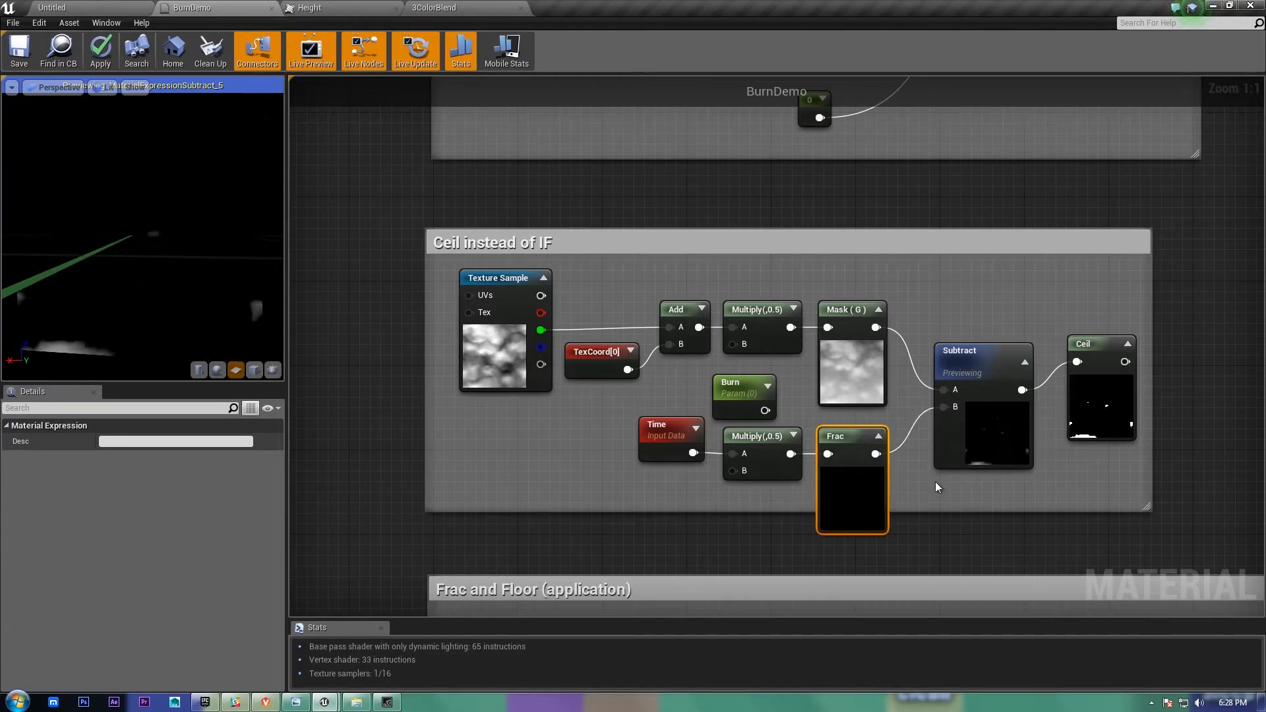
click(926, 523)
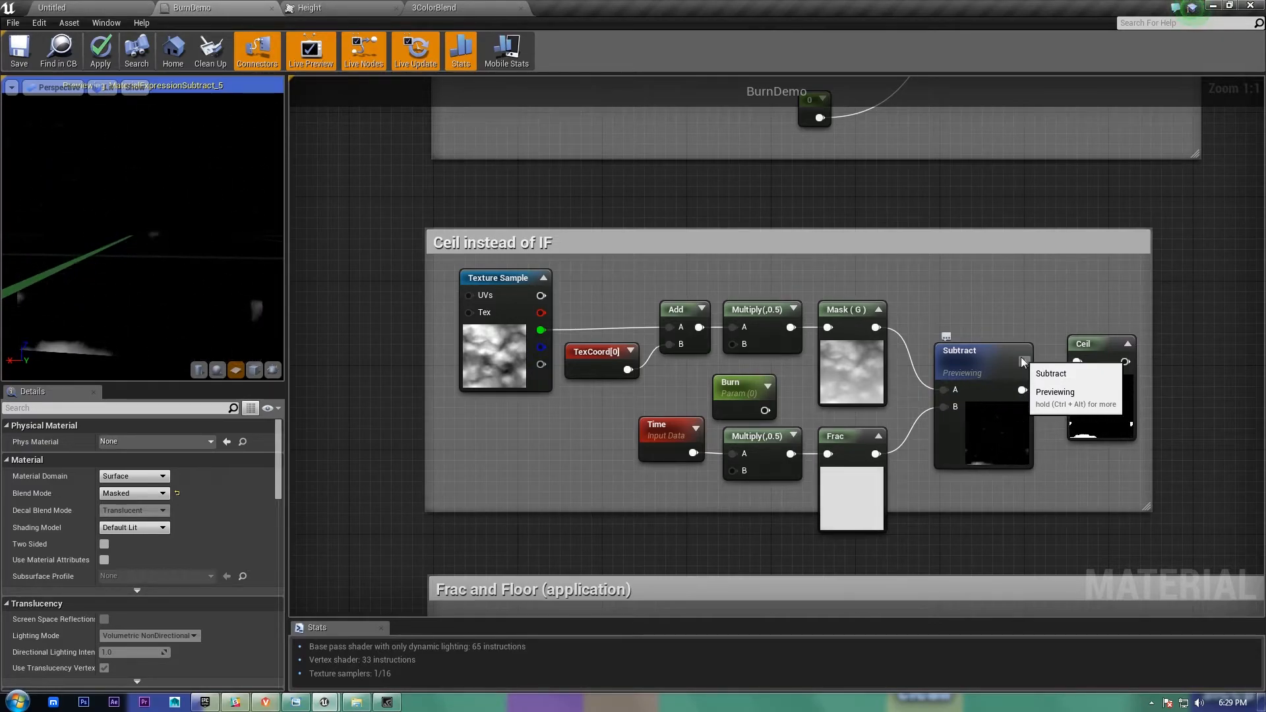
Step: Restore the Burn parameter's connection to the Subtract node's B input and inspect the Burn, Mask (G) and Subtract nodes
key(ctrl+z)
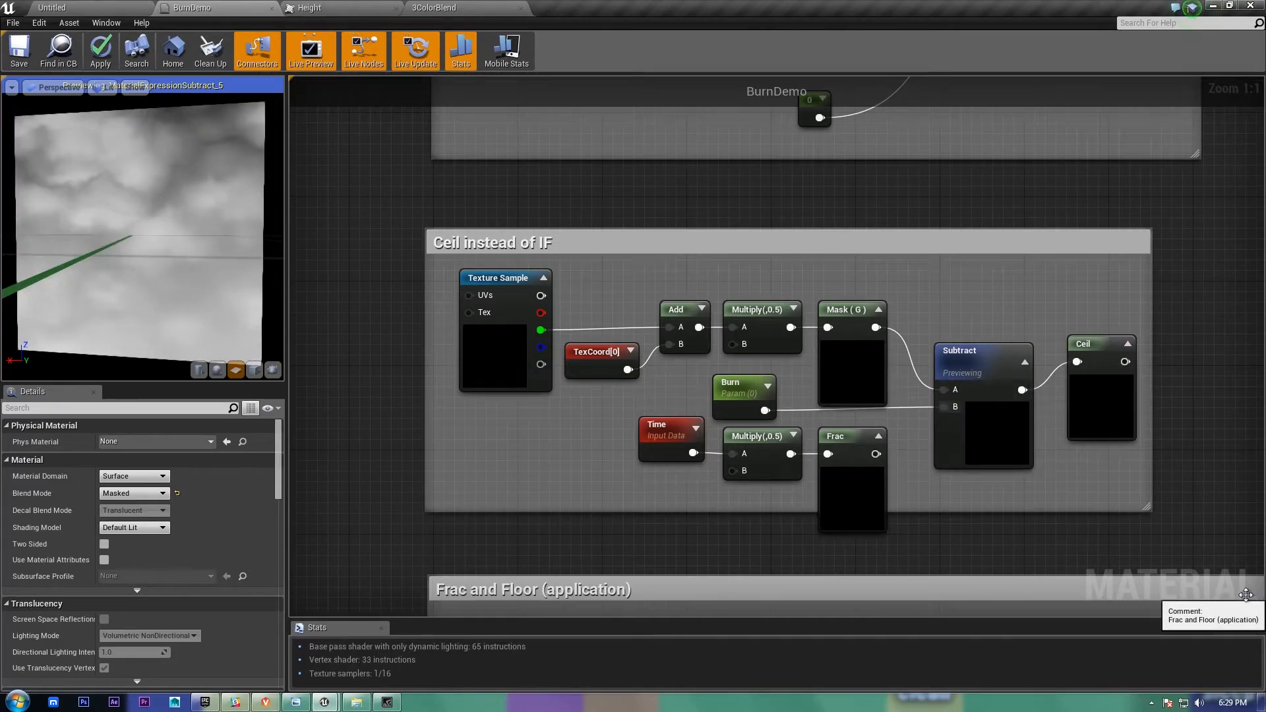
click(761, 411)
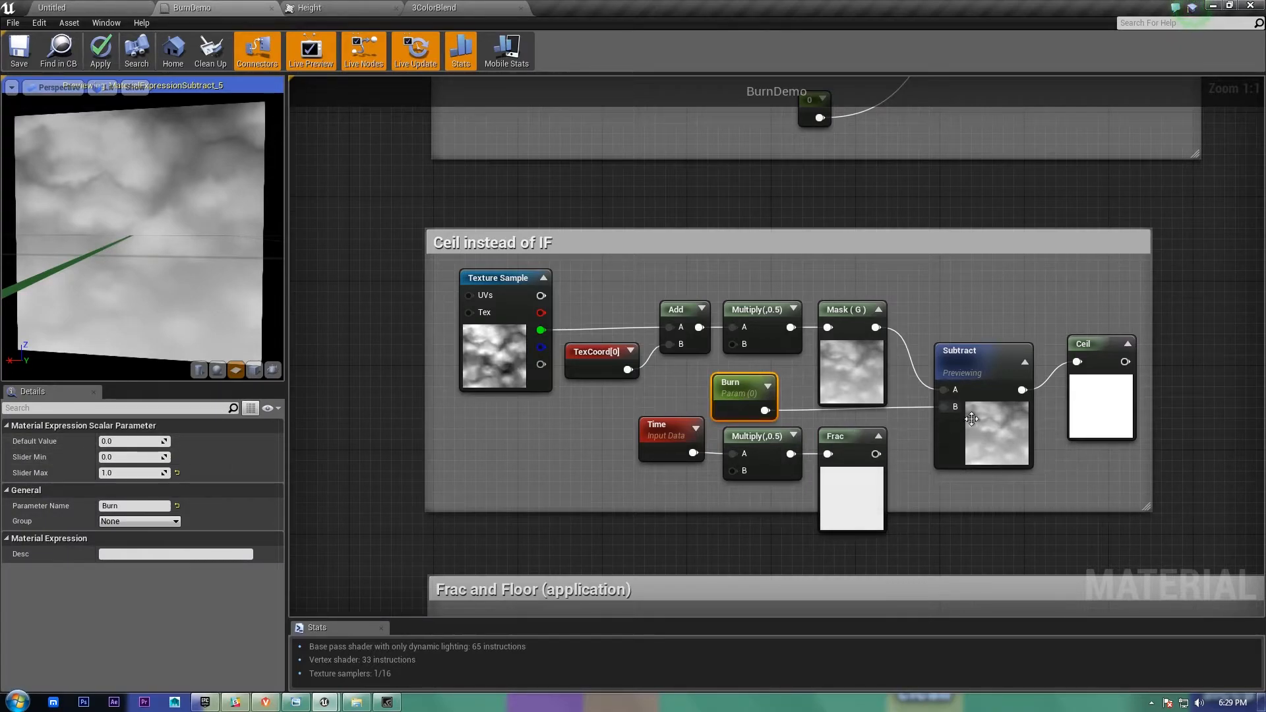
click(853, 376)
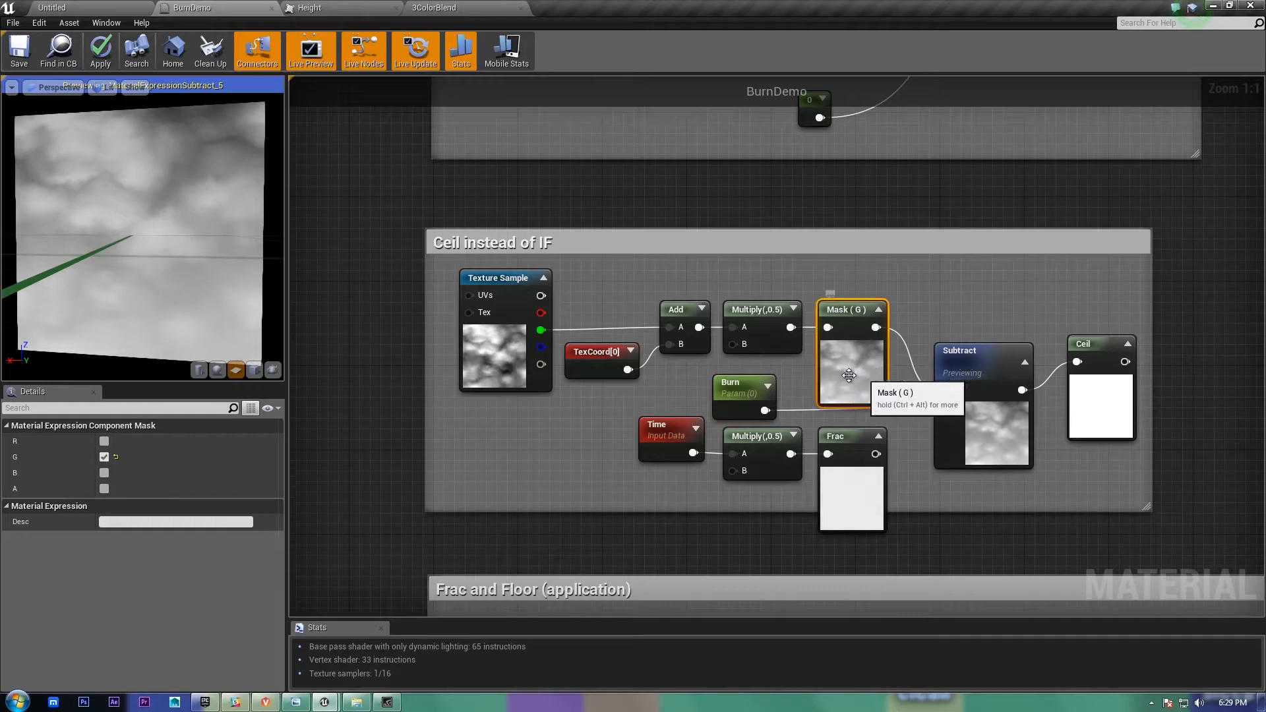
click(988, 408)
Step: Set the Burn parameter's default value to 0.5 in the Ceil instead of IF group
click(753, 401)
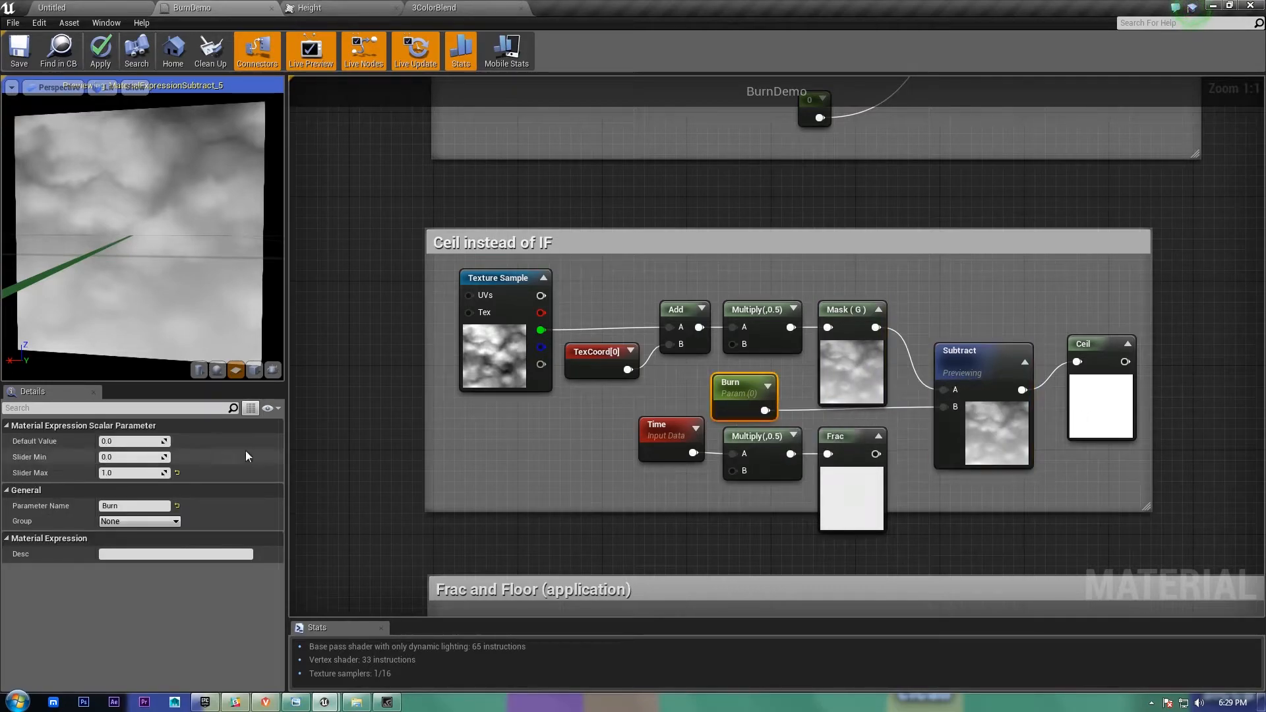
text(.5)
key(Return)
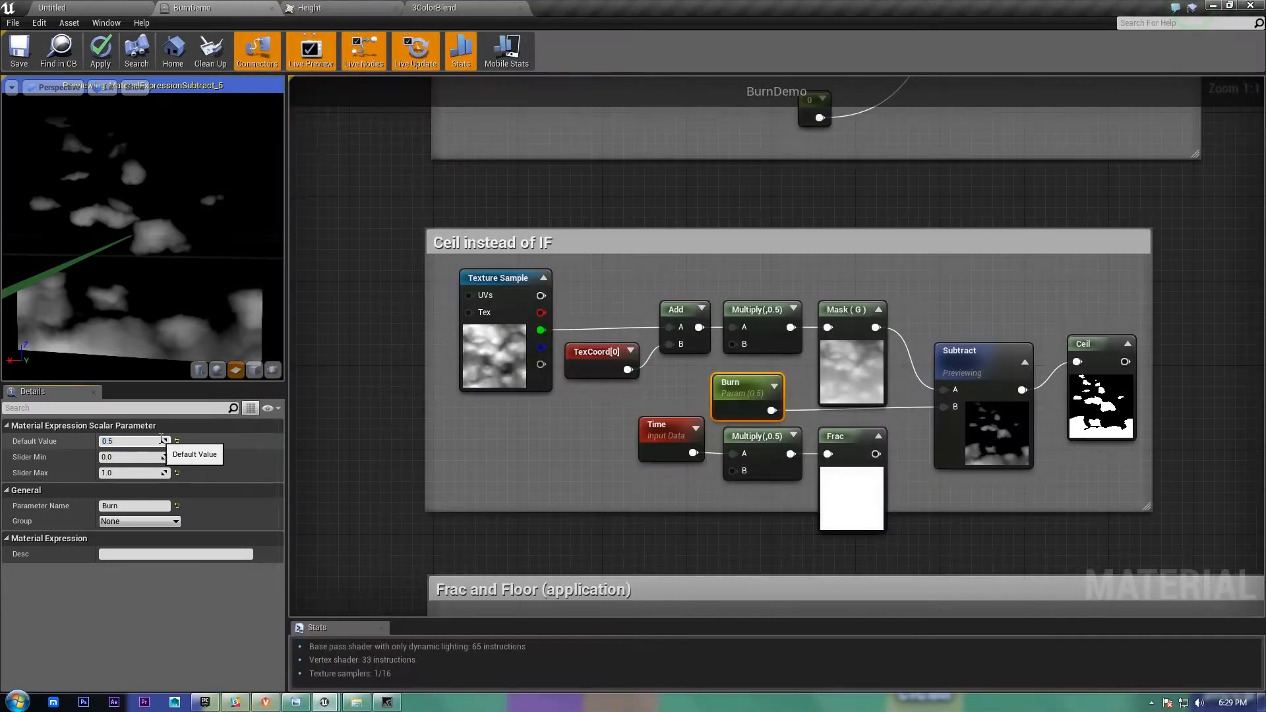
Step: Set the Burn parameter's default value to 1 in the Ceil instead of IF group
key(BackSpace)
key(BackSpace)
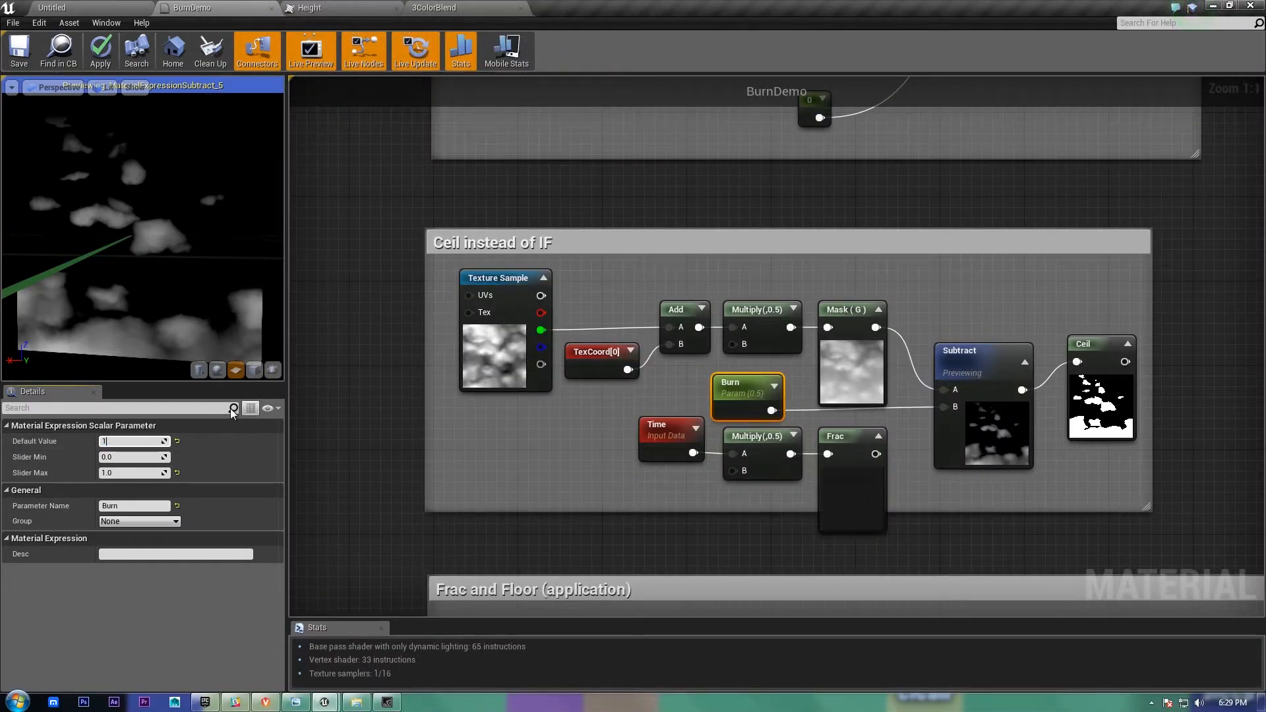
key(Return)
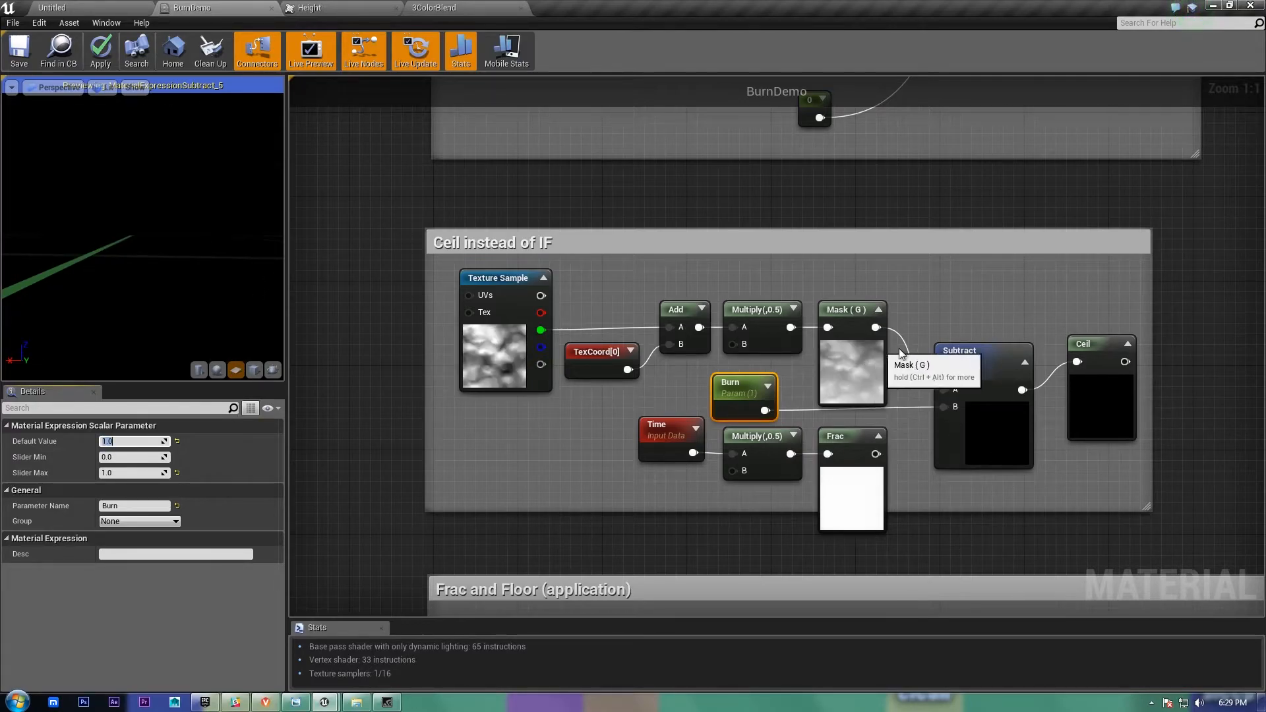
click(882, 447)
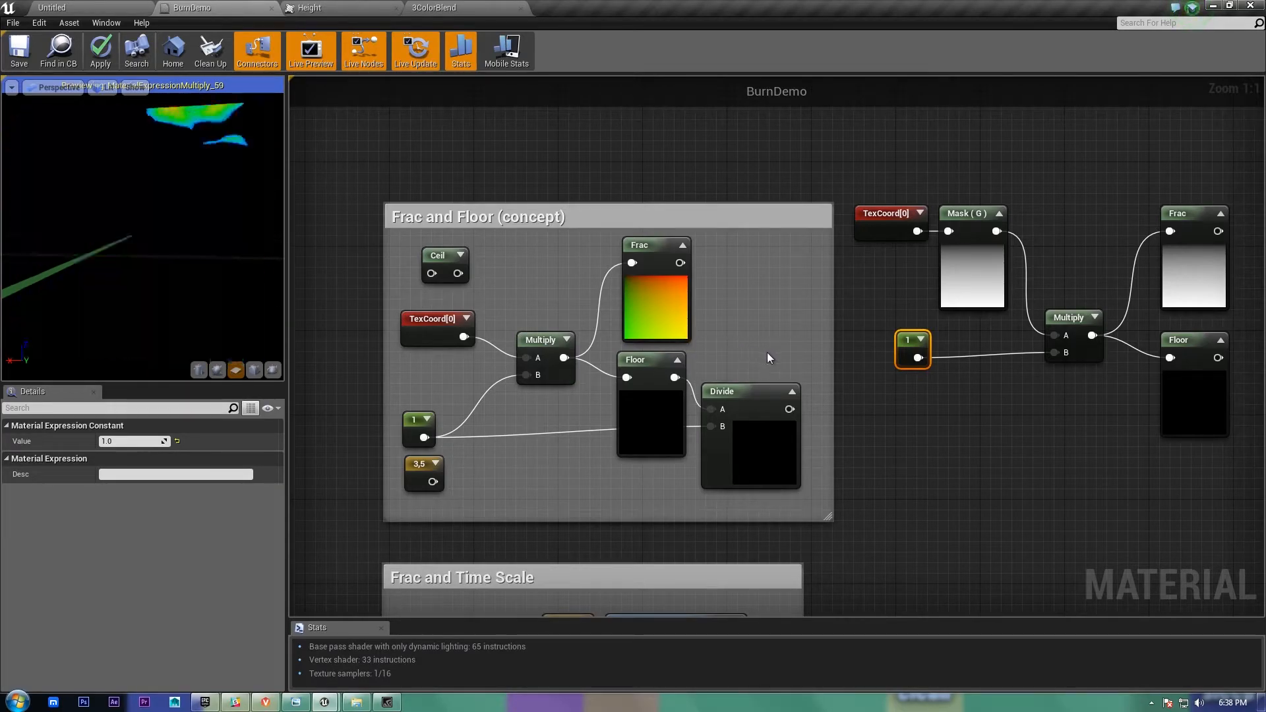
right_drag(863, 398, 833, 398)
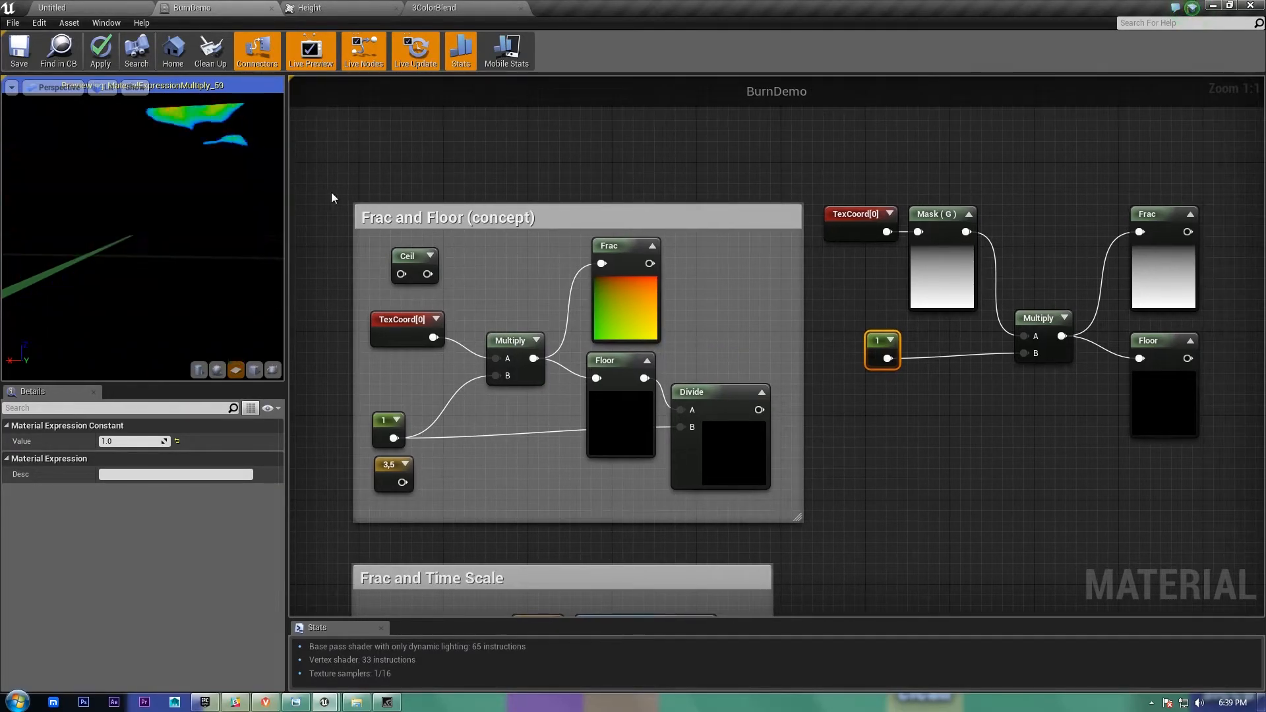
Step: Set the constant feeding the Multiply node beside the Frac and Floor (concept) group to 2
right_drag(629, 189, 413, 191)
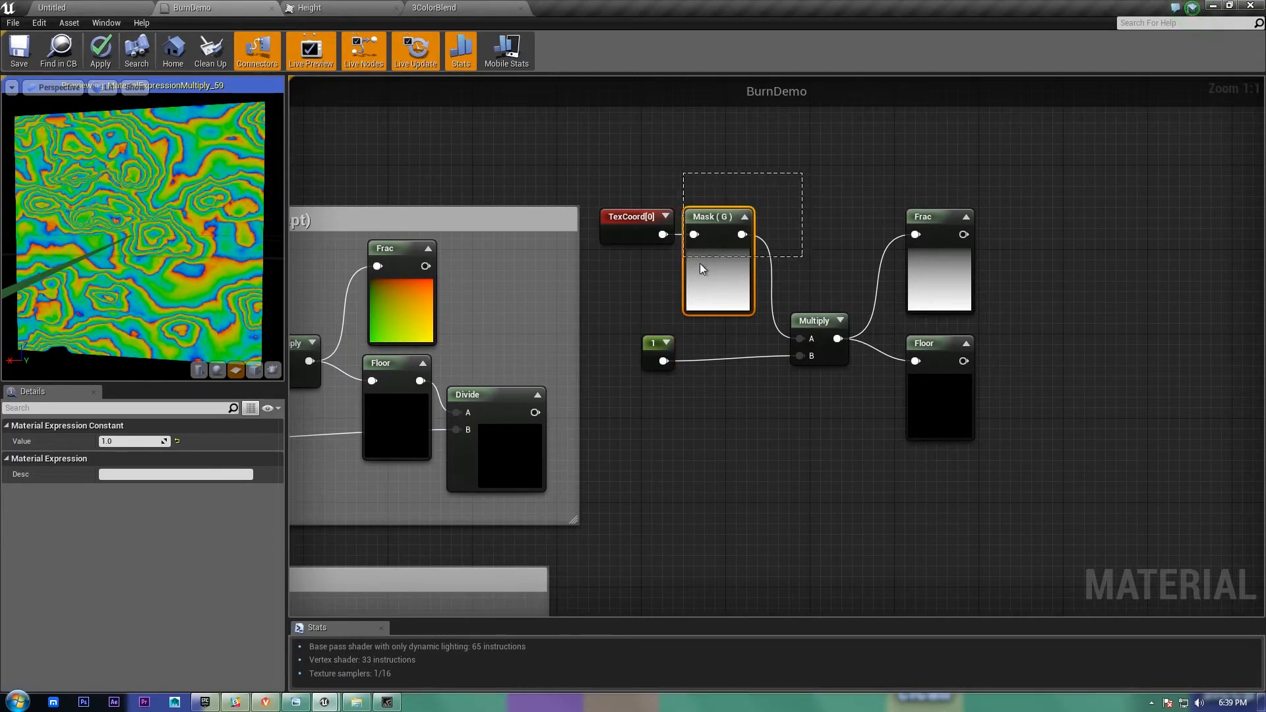
drag(688, 269, 691, 267)
click(671, 367)
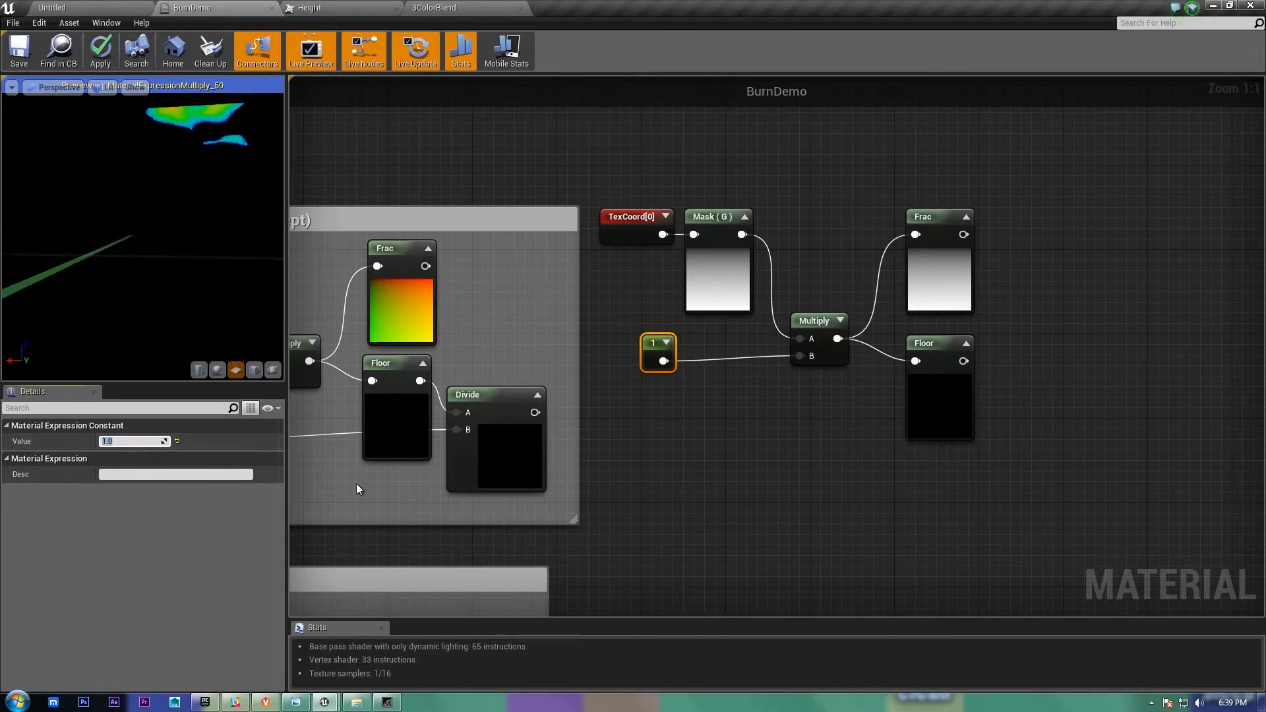
text(2)
key(Return)
right_drag(1061, 271, 1070, 280)
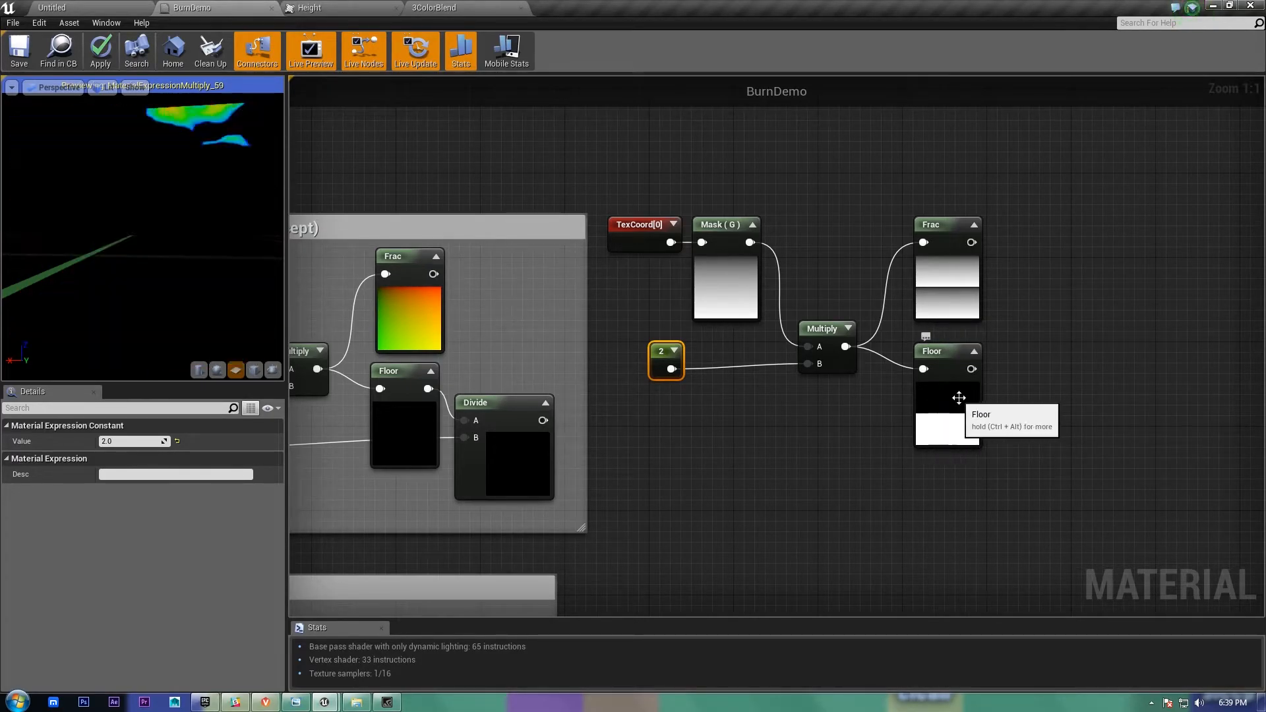
Step: Set the constant feeding that Multiply node to 5
click(156, 441)
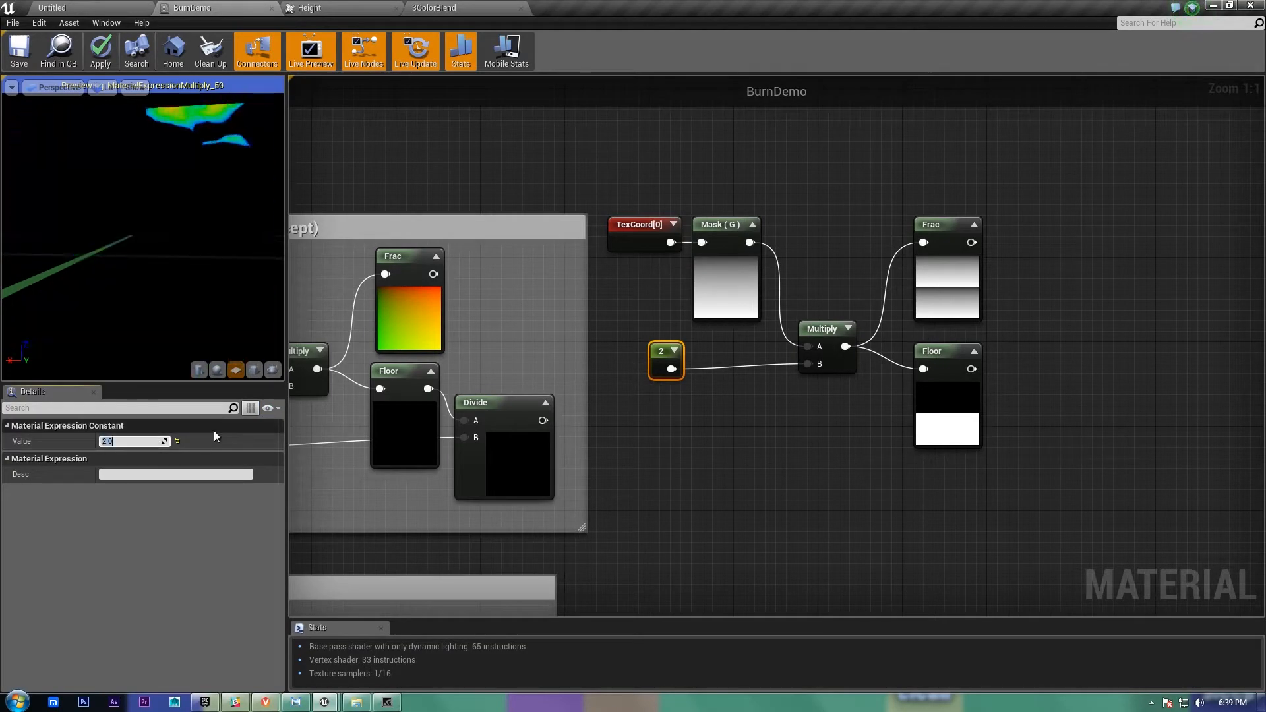
text(5)
key(Tab)
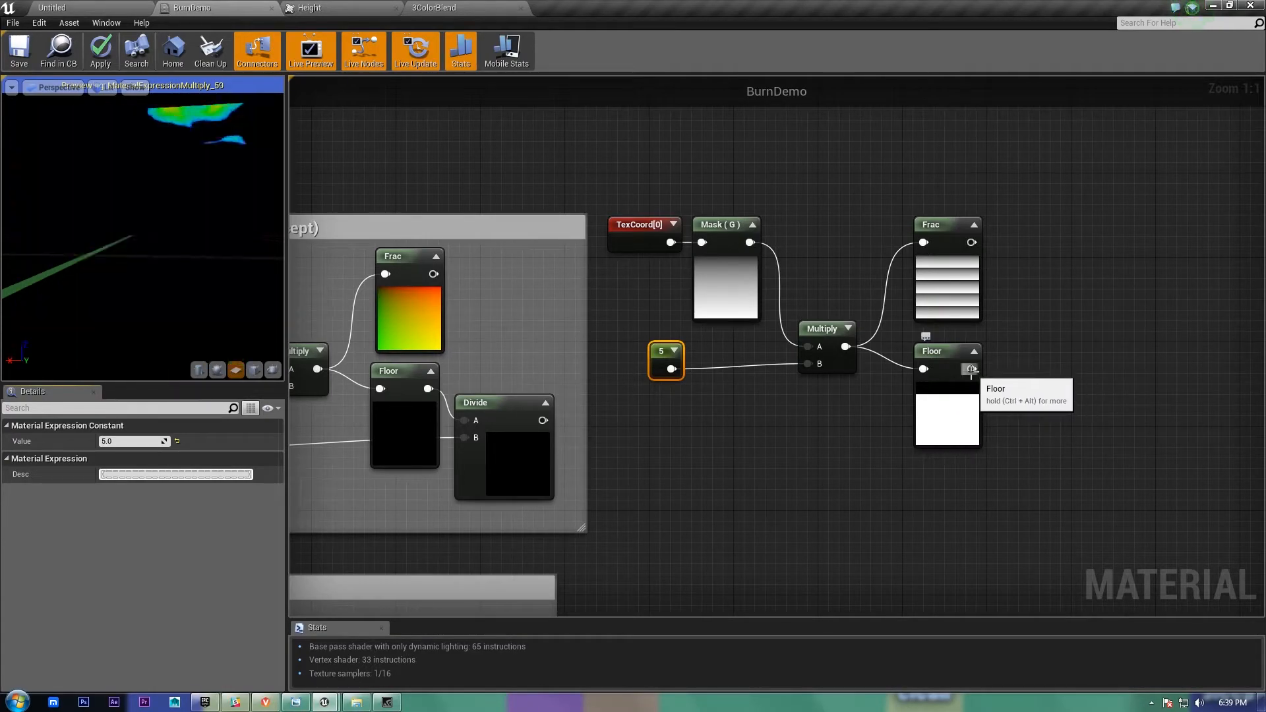
Step: Add a OneMinus (1-x) node to the Floor node's output, expand its preview and place it beside Floor
drag(970, 370, 1034, 372)
text(oneminus)
key(Return)
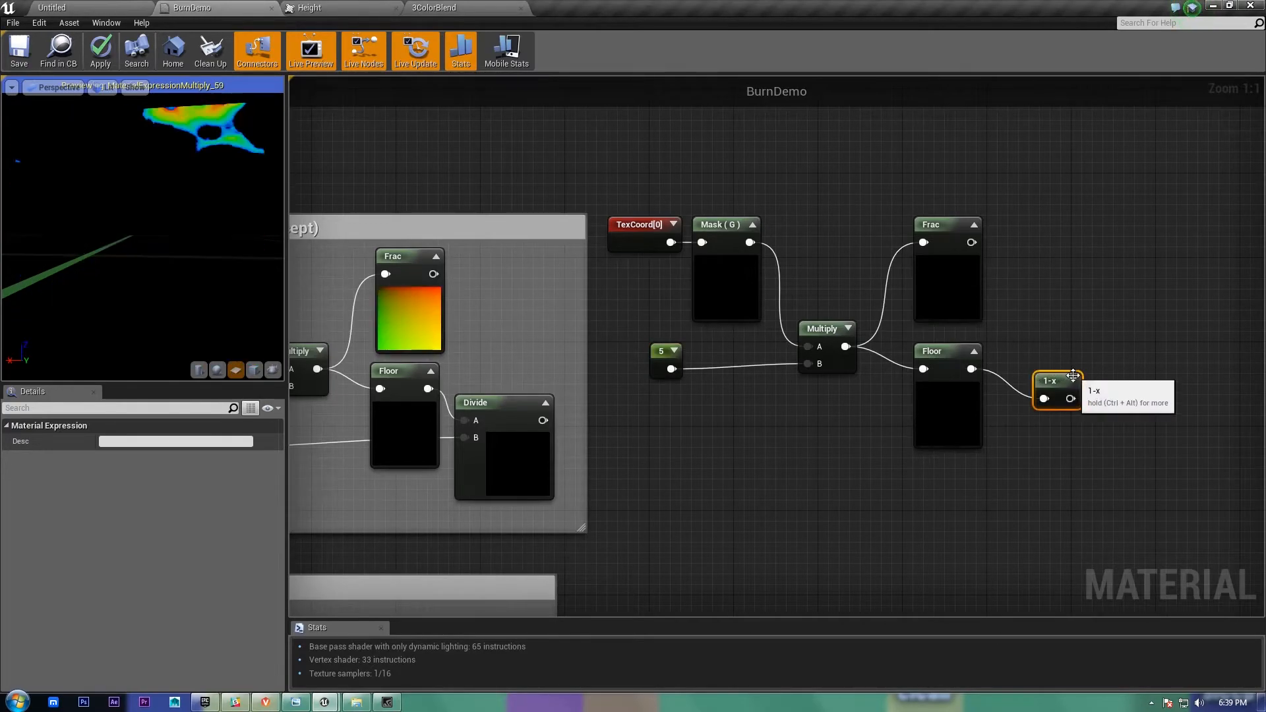
click(1073, 380)
drag(1058, 378, 1022, 358)
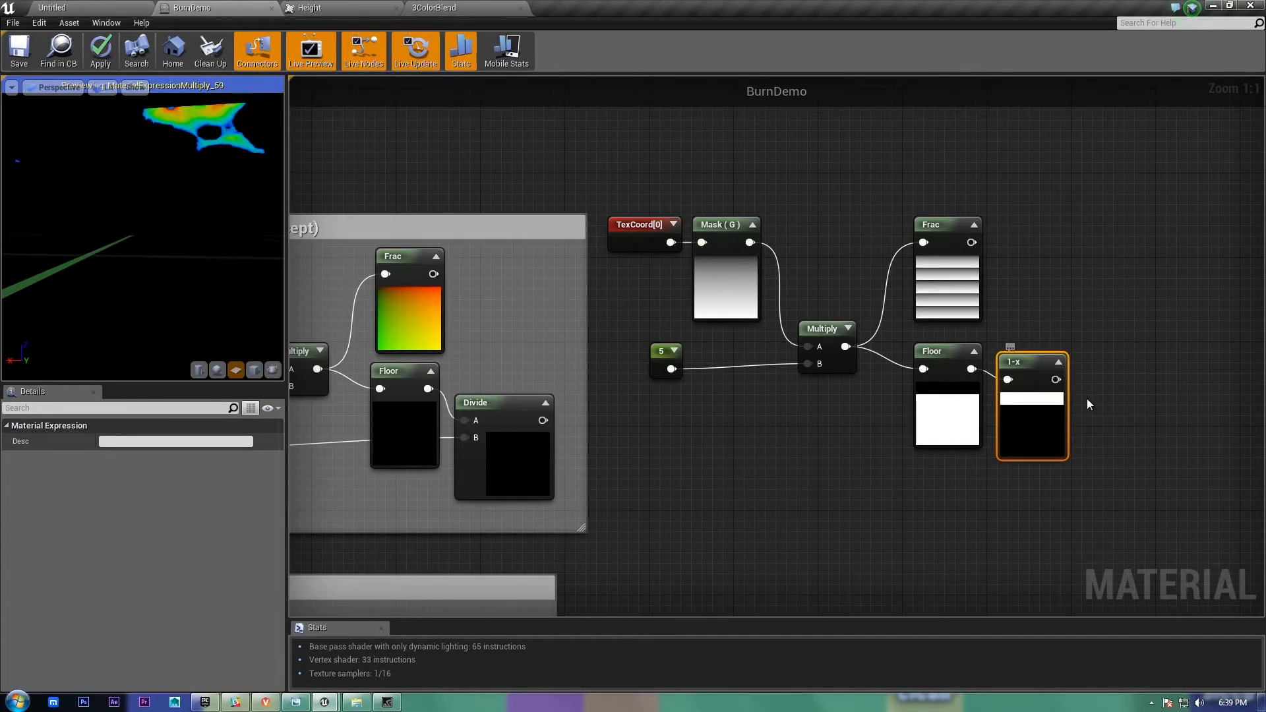
Step: Multiply the Frac output by the 1-x output with a new Multiply node and expand its preview
drag(971, 242, 1082, 243)
text(mult)
key(Return)
drag(1056, 384, 1055, 381)
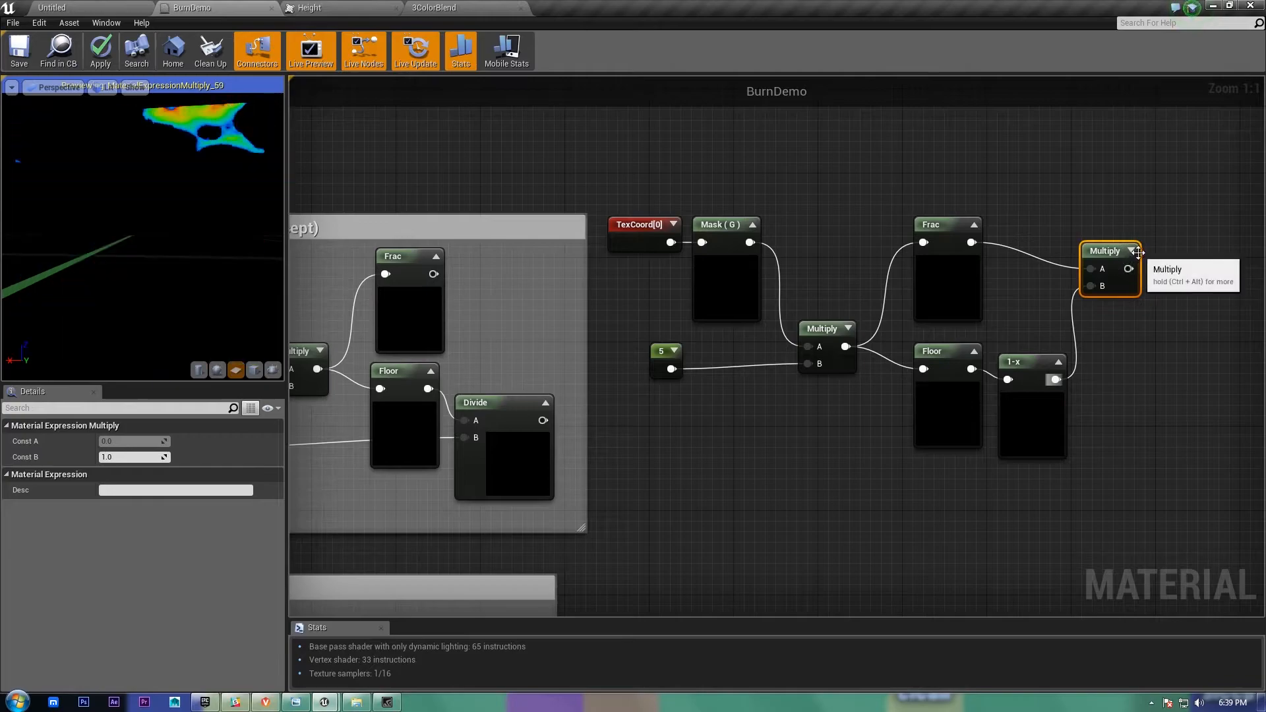
drag(1120, 257, 1059, 233)
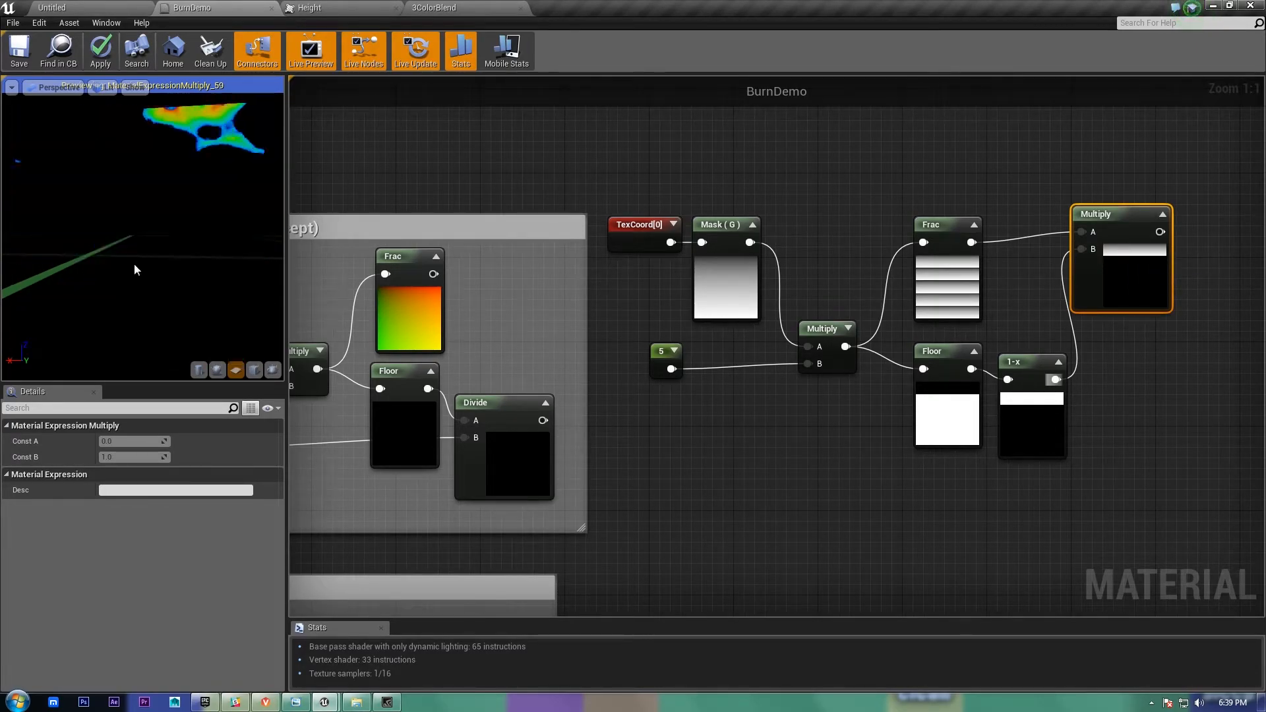
Step: Add a 3ColorBlend node with the new Multiply's output connected to its Alpha input, and preview it in the viewport
right_drag(966, 523, 791, 516)
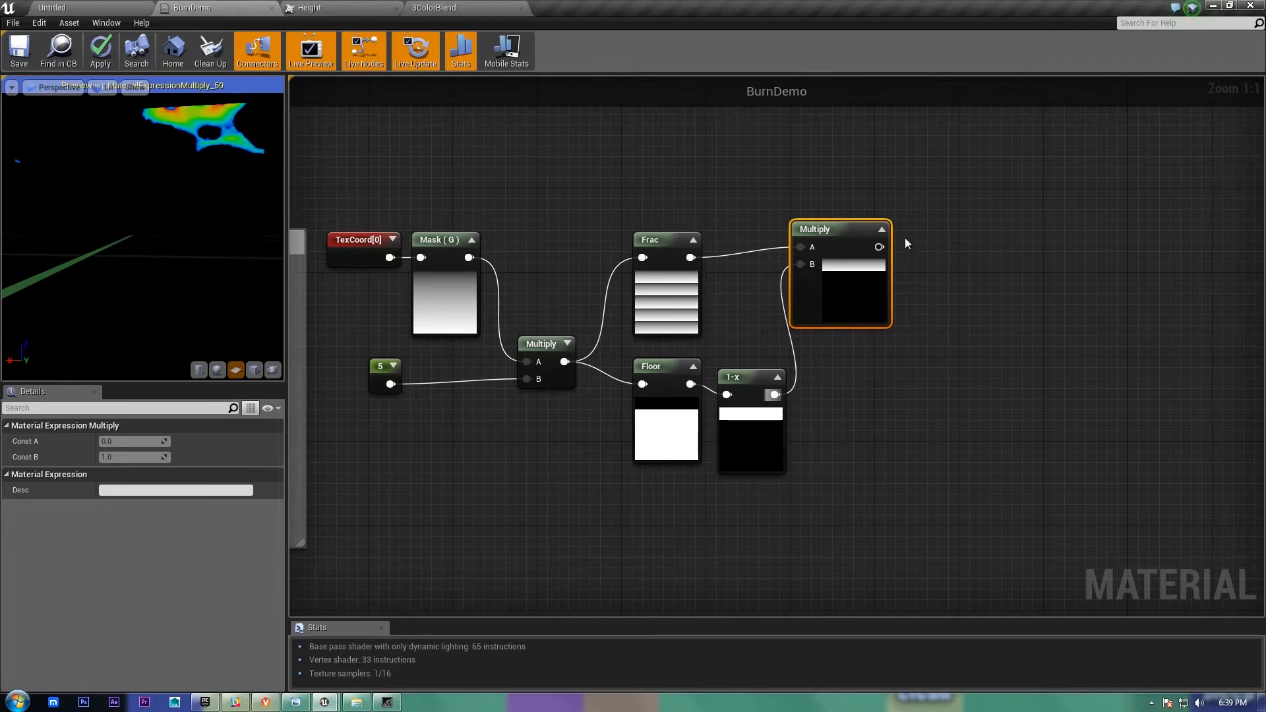
drag(878, 247, 998, 282)
text(3col)
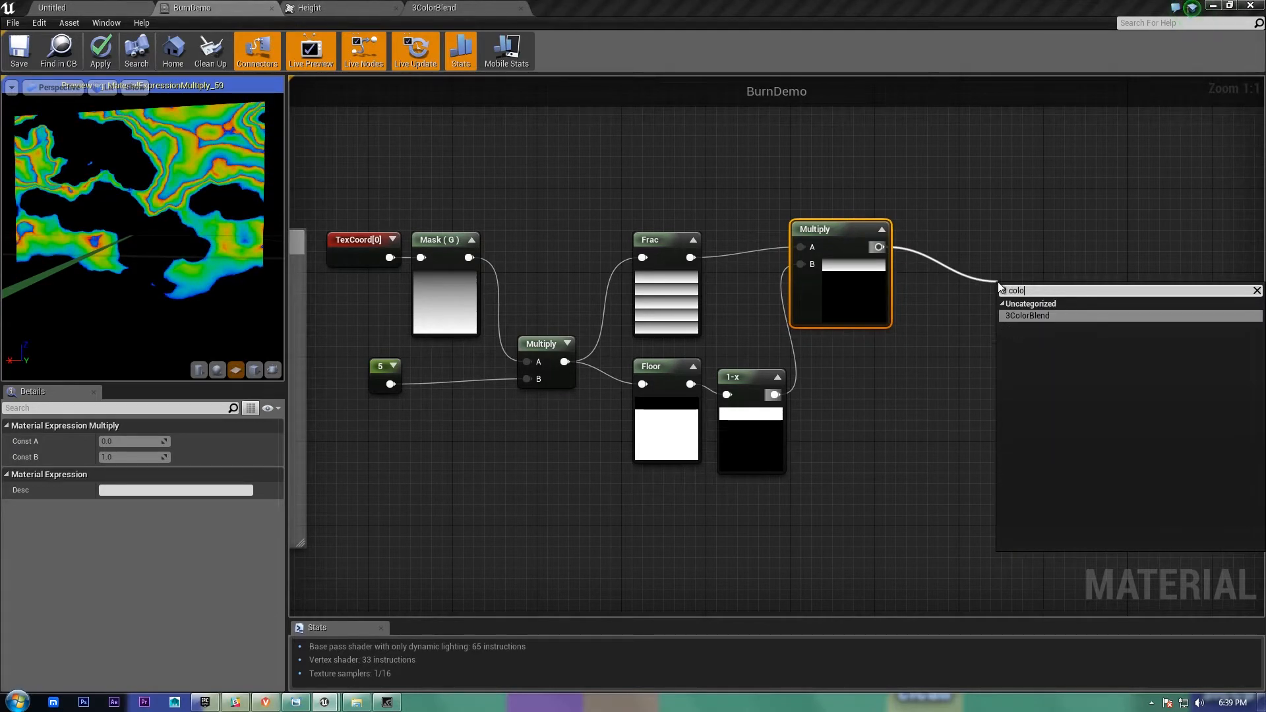
key(Return)
ctrl+drag(1008, 308, 1010, 358)
right_click(1027, 294)
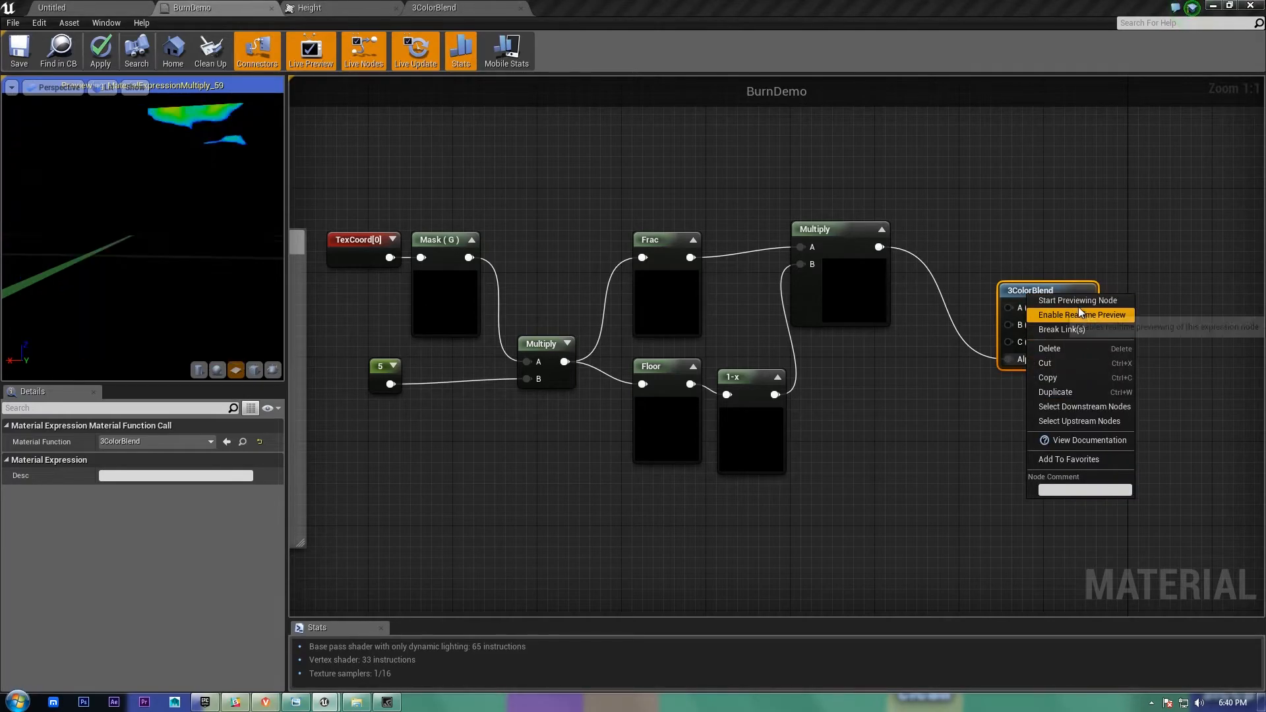
click(1077, 301)
mouse_move(175, 221)
mouse_down()
mouse_move(218, 220)
mouse_move(161, 192)
mouse_move(172, 203)
mouse_up()
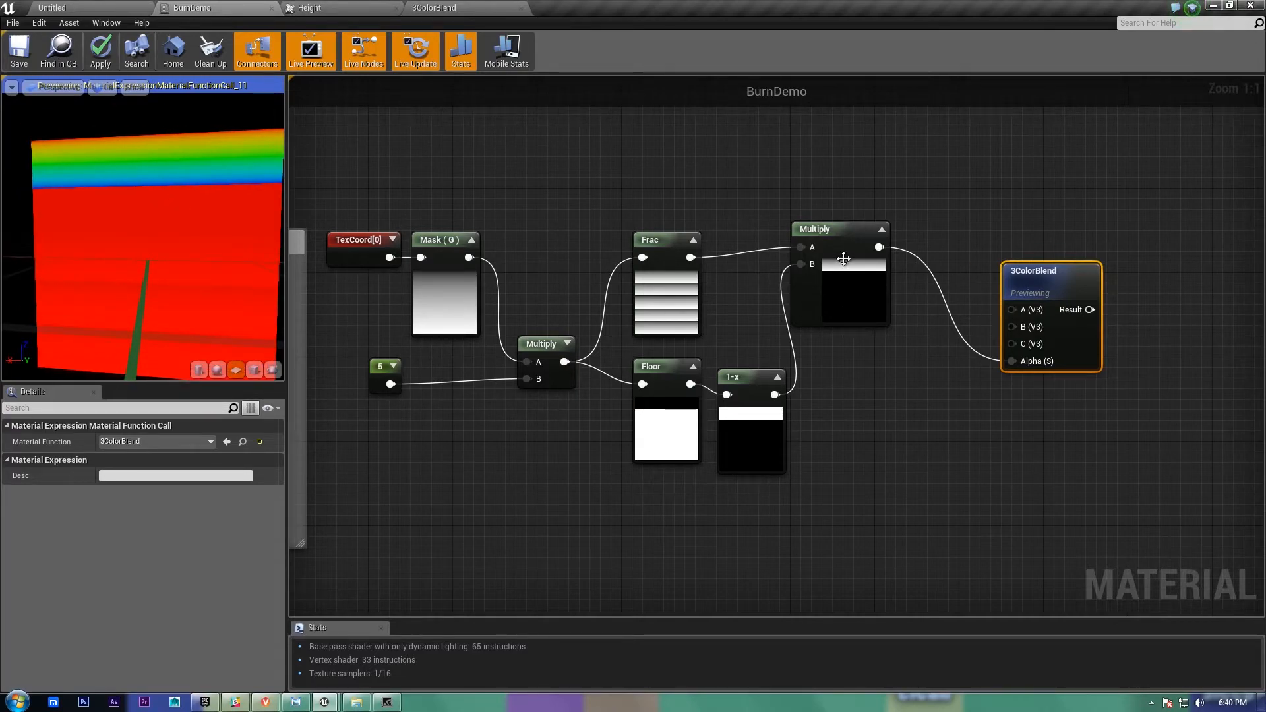
Step: Rewire the Frac output into 3ColorBlend's Alpha and the 3ColorBlend Result into input A of the Multiply after 1-x
drag(813, 230, 876, 357)
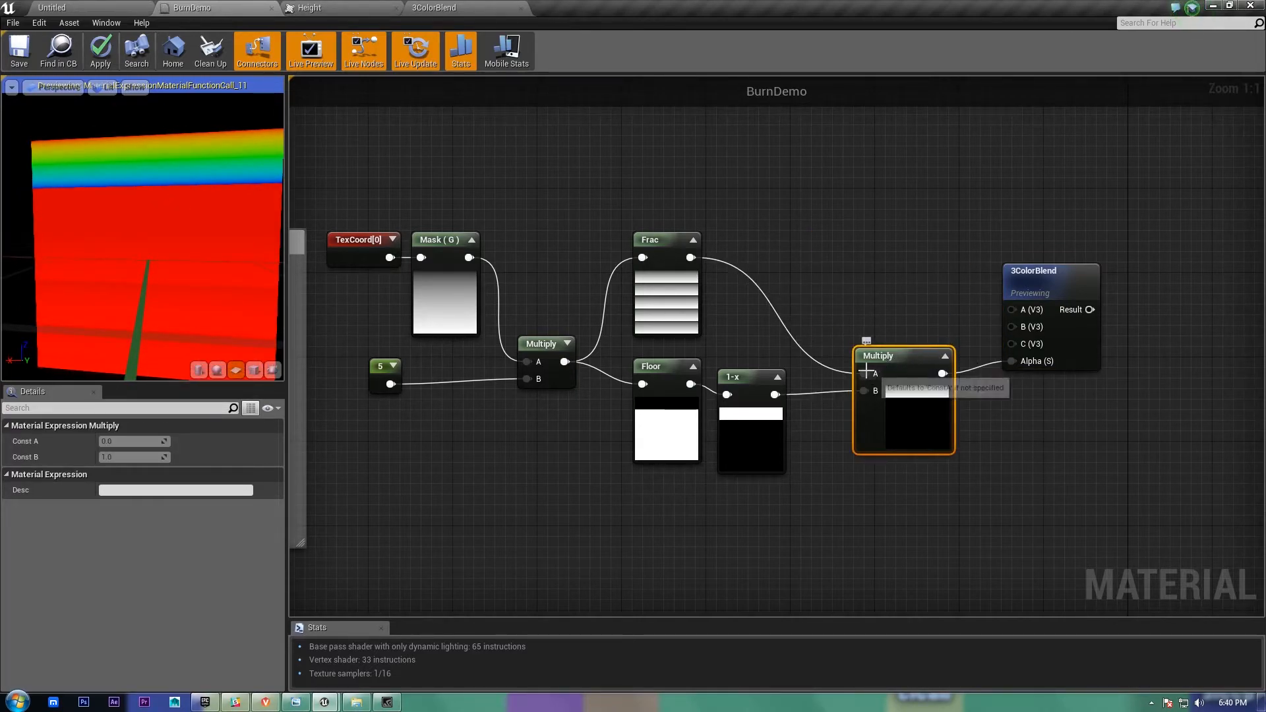
drag(1016, 289, 868, 182)
drag(864, 256, 690, 259)
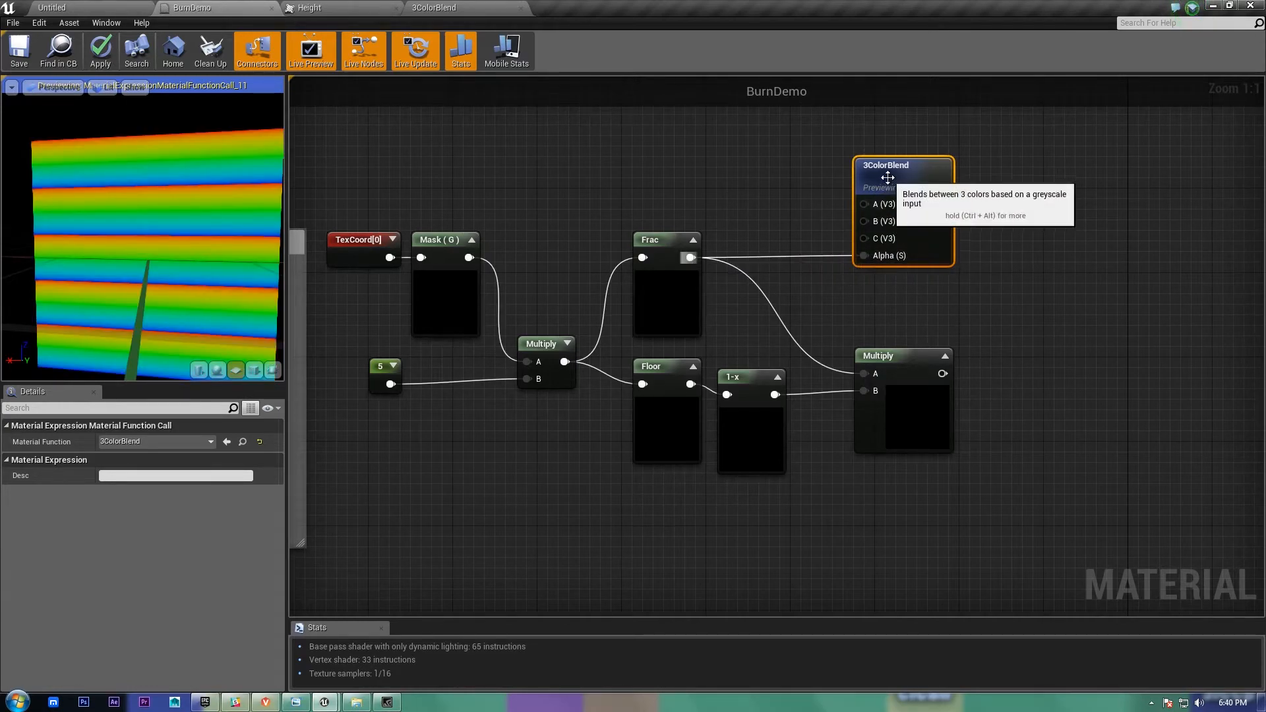
drag(932, 258, 890, 269)
drag(899, 214, 868, 374)
Step: Preview the Multiply node that combines 3ColorBlend and 1-x, and examine it in the viewport
right_click(904, 360)
click(1023, 337)
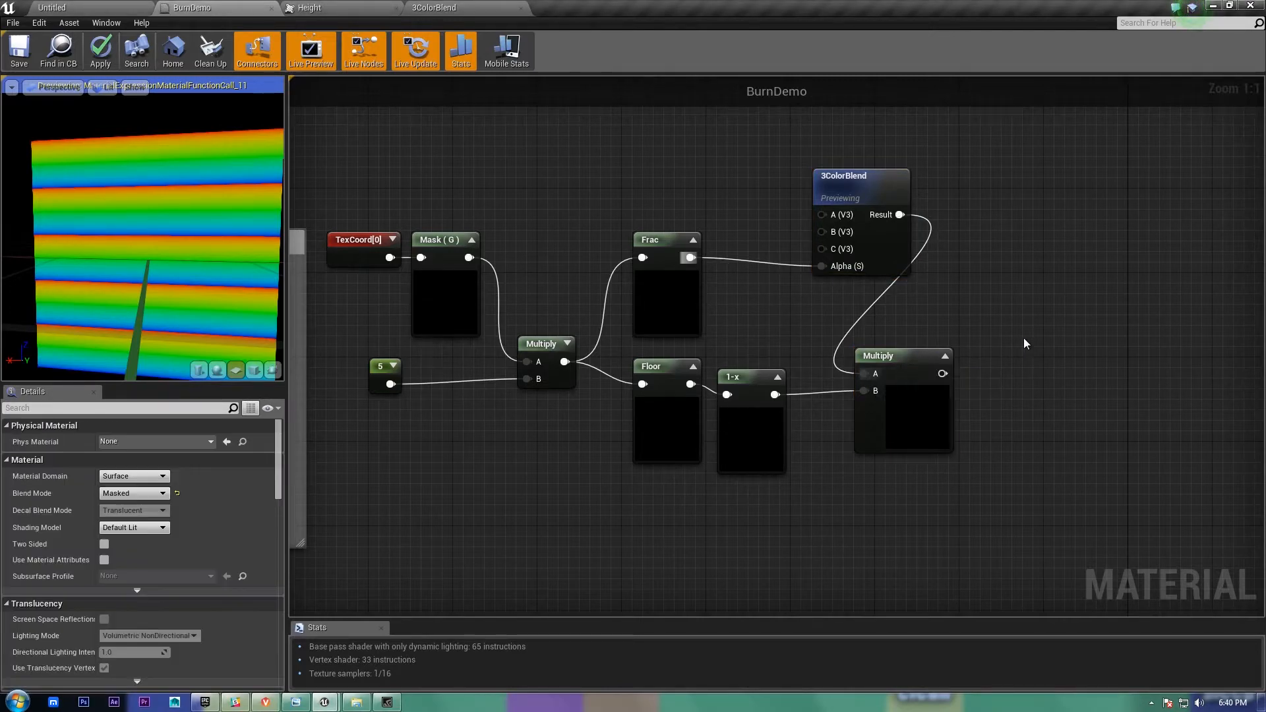
click(888, 410)
right_click(912, 374)
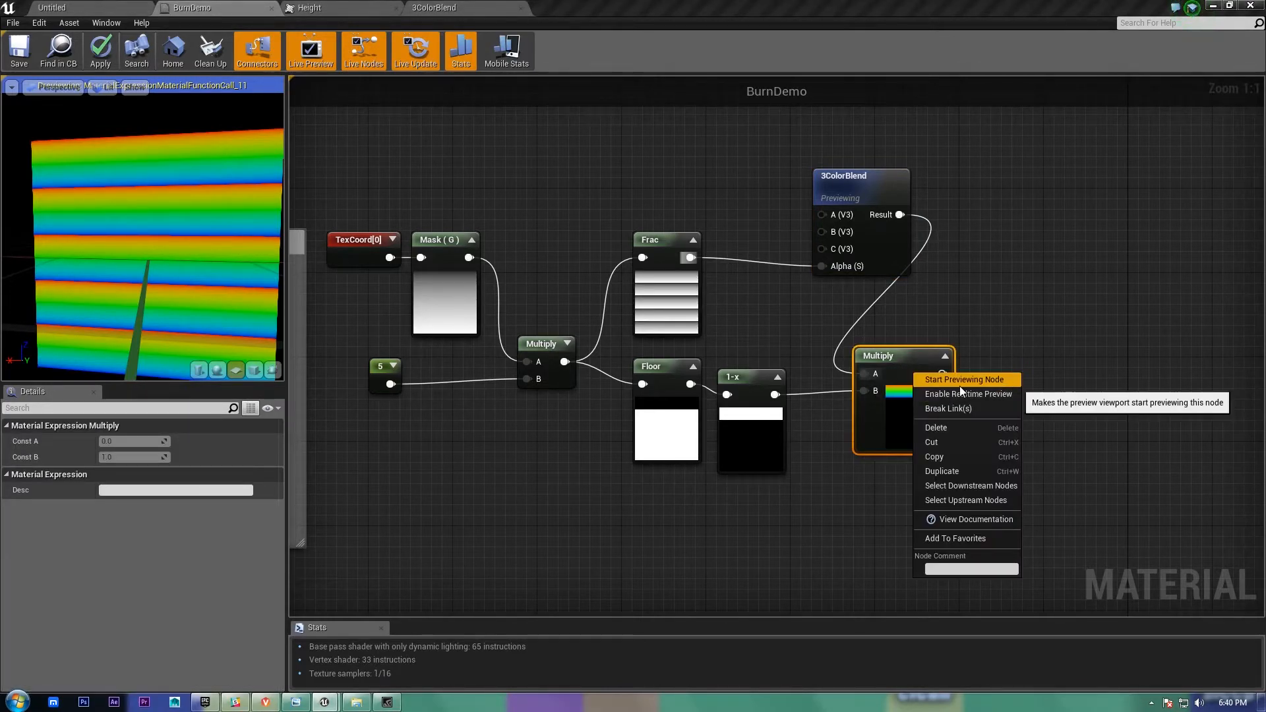
click(960, 387)
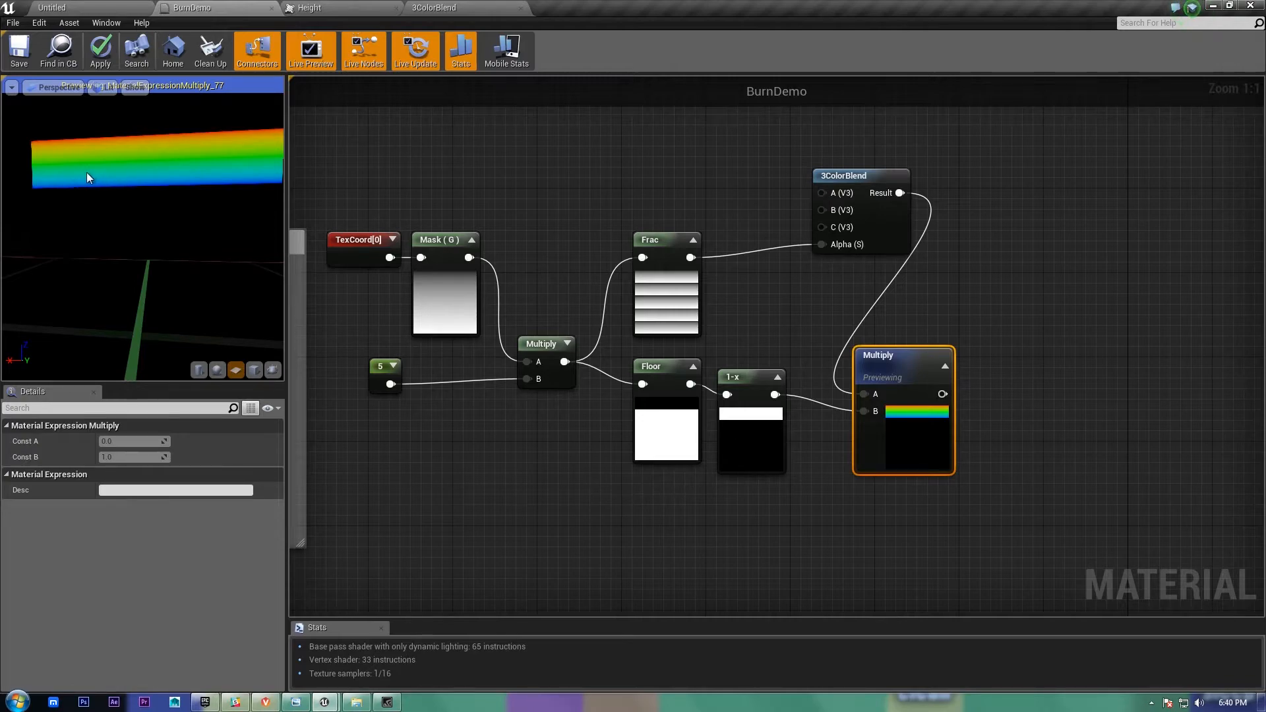
scroll(120, 223, down, 4)
drag(178, 203, 191, 207)
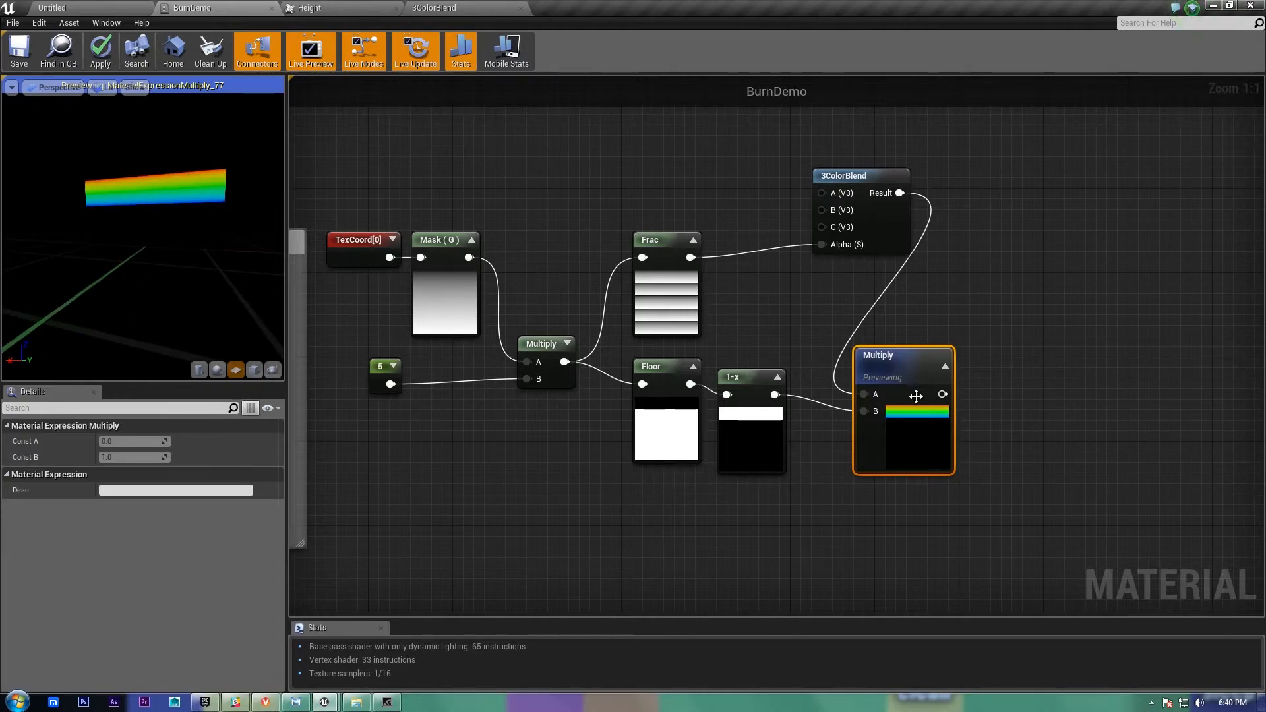
Step: Preview the final Multiply node of the Frac and Floor (application) group in the viewport
scroll(914, 395, down, 3)
right_drag(1105, 472, 1168, 373)
scroll(889, 534, down, 3)
right_drag(861, 537, 896, 302)
scroll(717, 453, up, 6)
right_drag(748, 422, 807, 503)
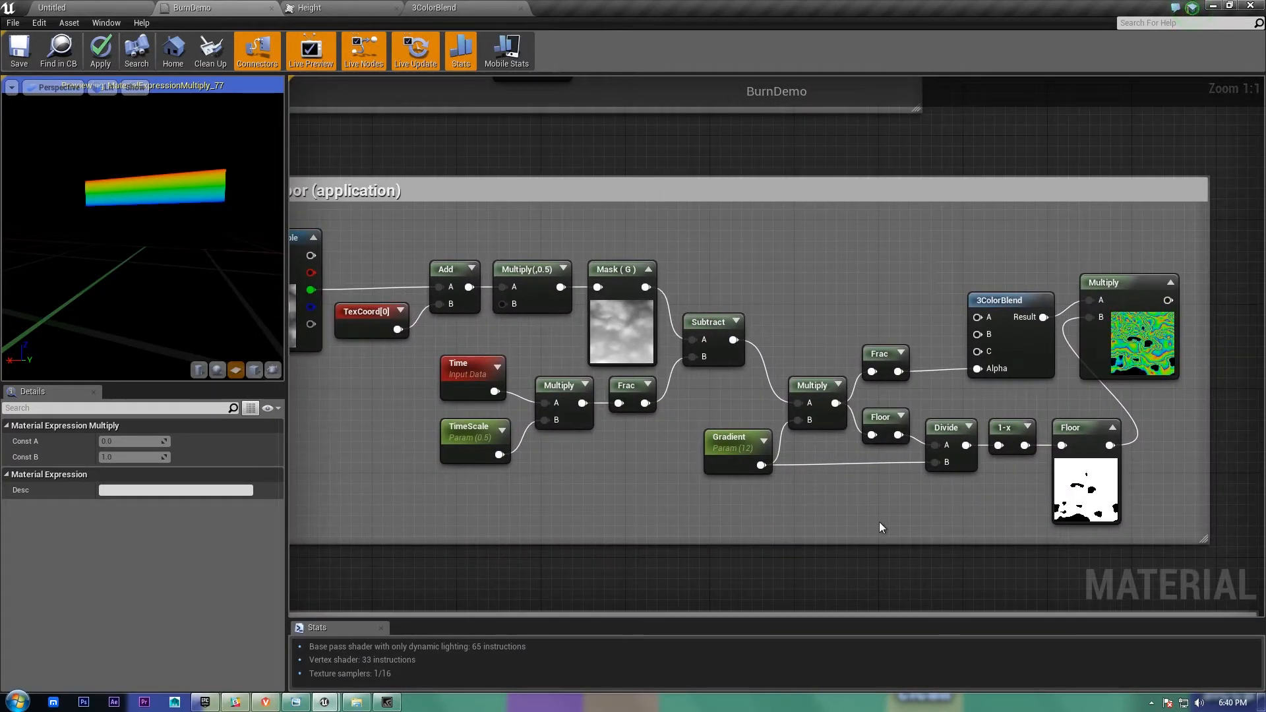
right_click(1159, 334)
click(1212, 339)
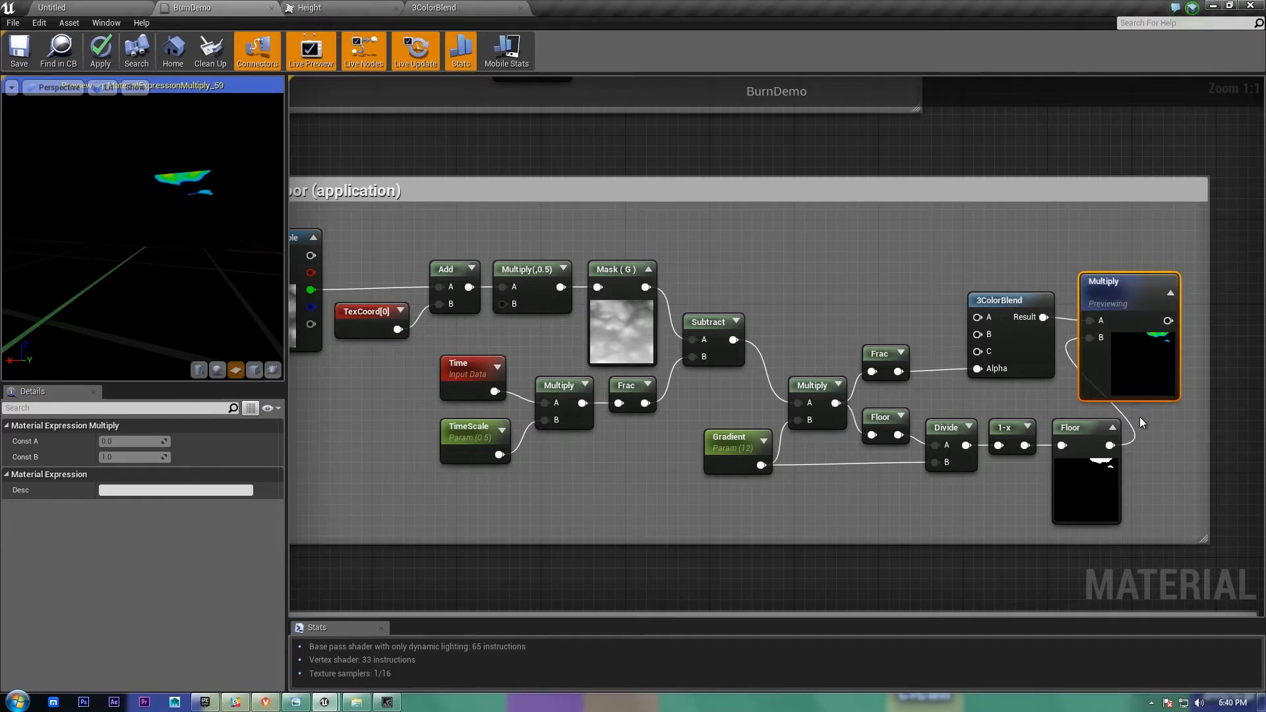
Step: Examine the application group's texture and time branches, the Subtract node, and the Gradient parameter with its Multiply node
right_drag(836, 264, 958, 259)
drag(848, 216, 373, 410)
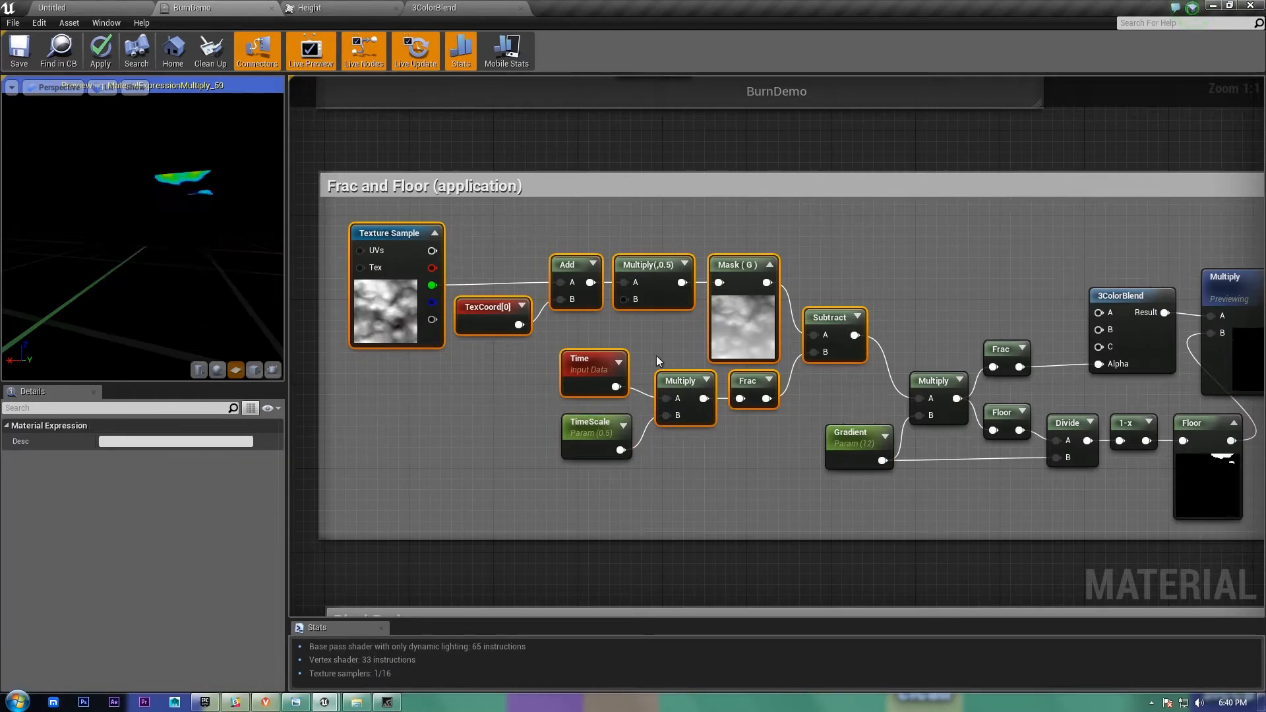
click(753, 319)
drag(851, 259, 819, 380)
drag(774, 423, 584, 374)
right_drag(953, 310, 589, 251)
drag(588, 250, 512, 410)
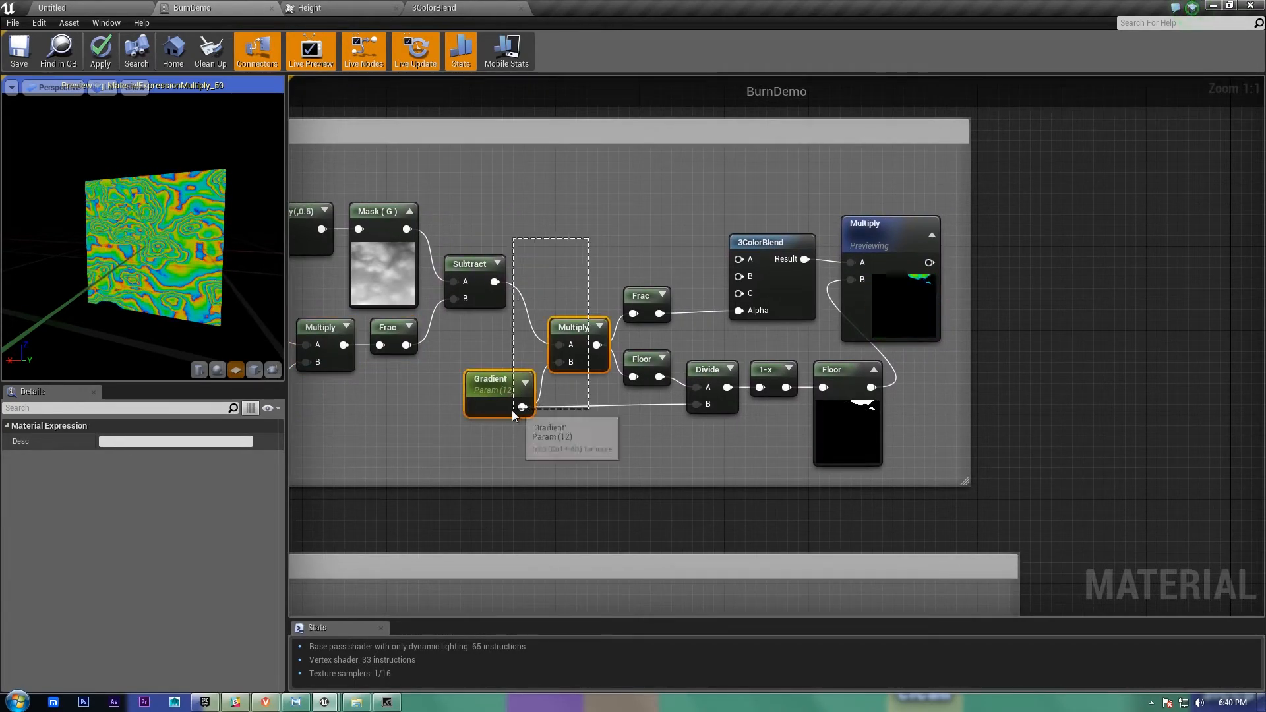
Step: Set the Gradient parameter's default value to 1 and inspect the last Floor node
click(490, 401)
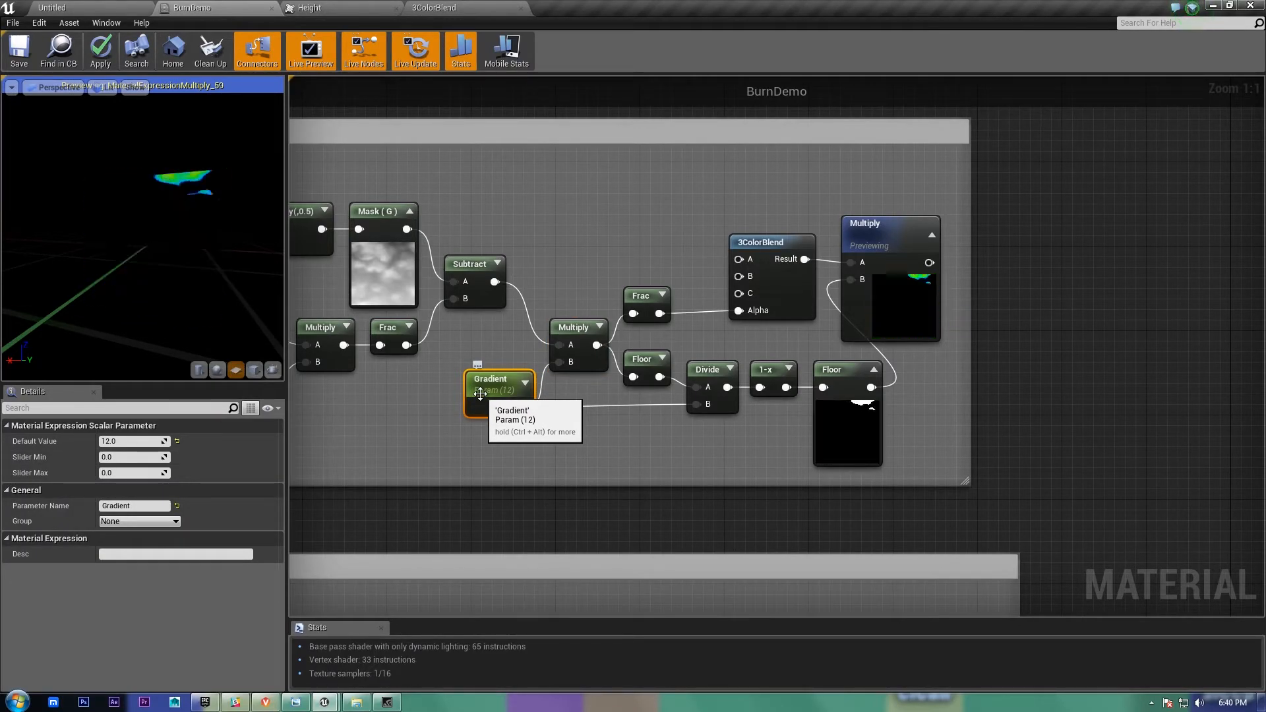
click(132, 441)
text(1)
key(Tab)
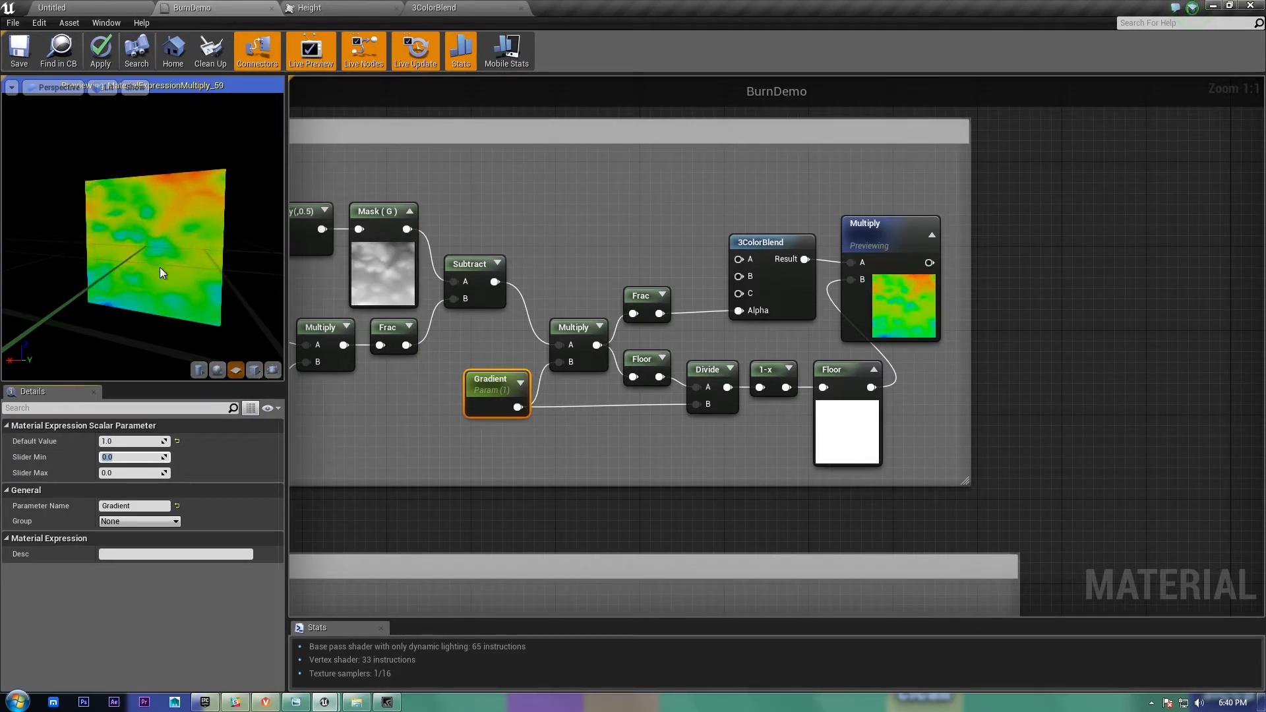
click(858, 426)
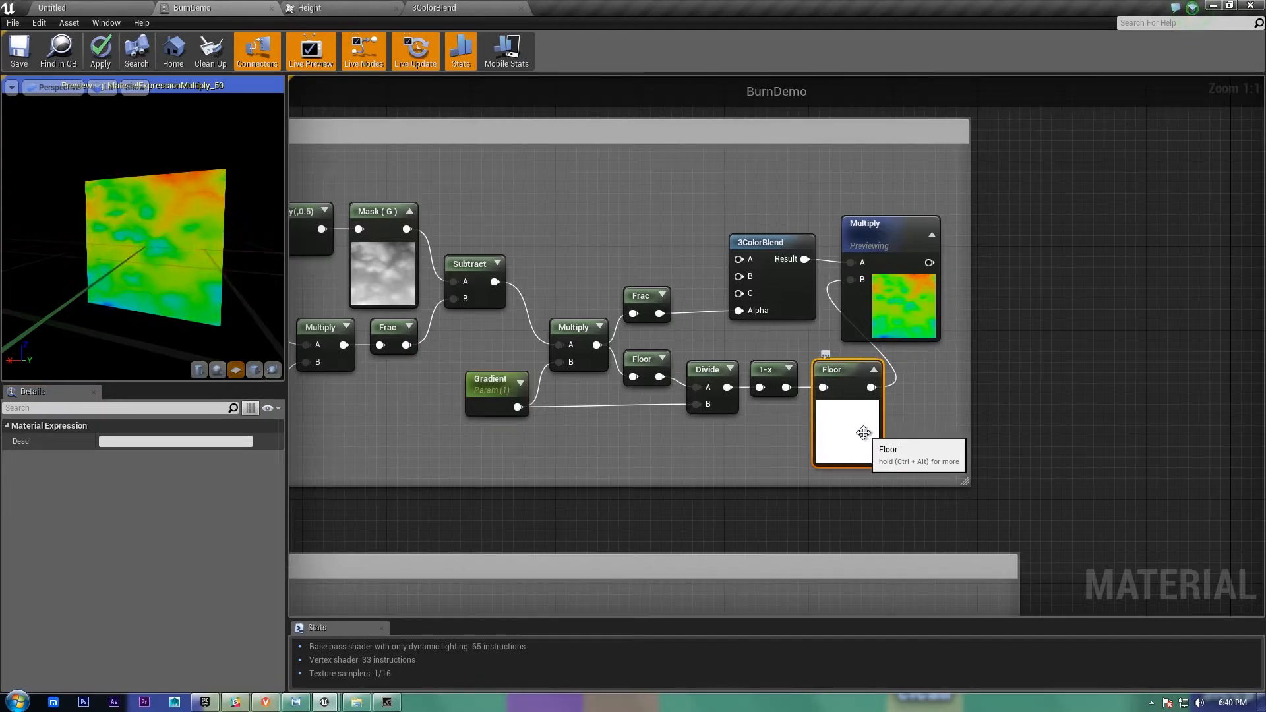
click(231, 442)
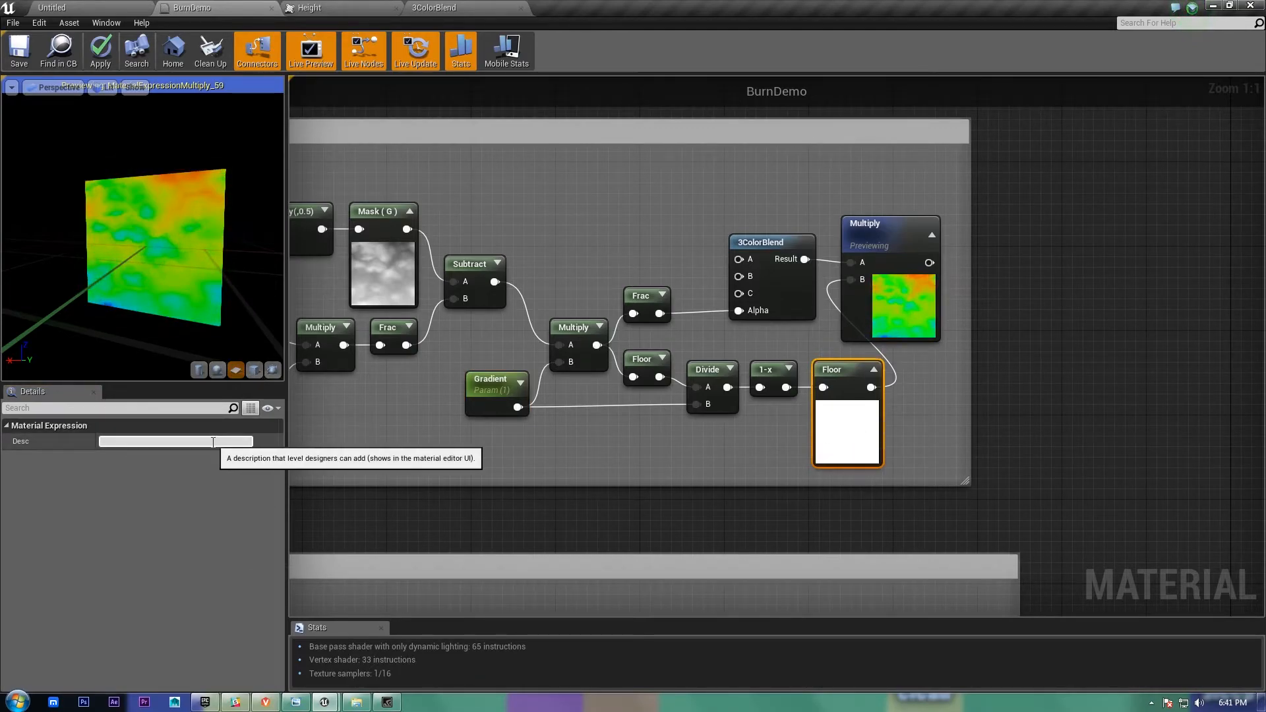
Step: Set the Gradient parameter's default value to 3 and inspect the final Multiply node
click(492, 413)
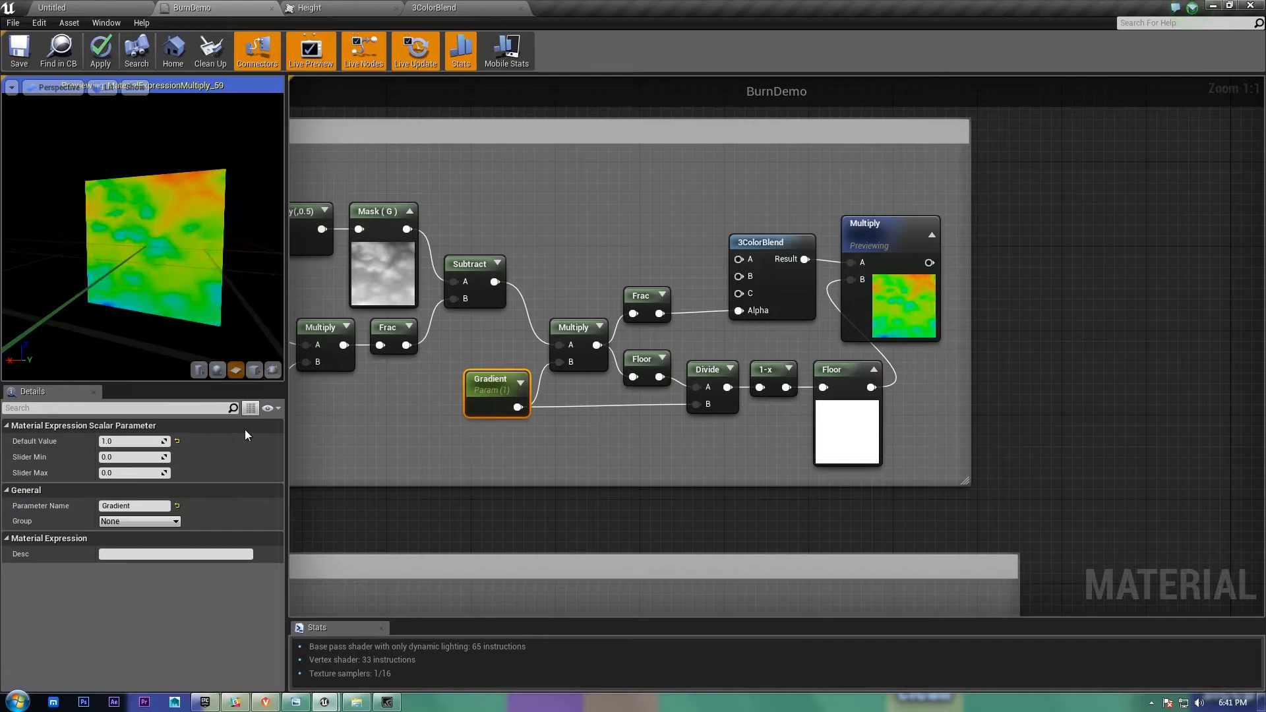
text(3)
key(Tab)
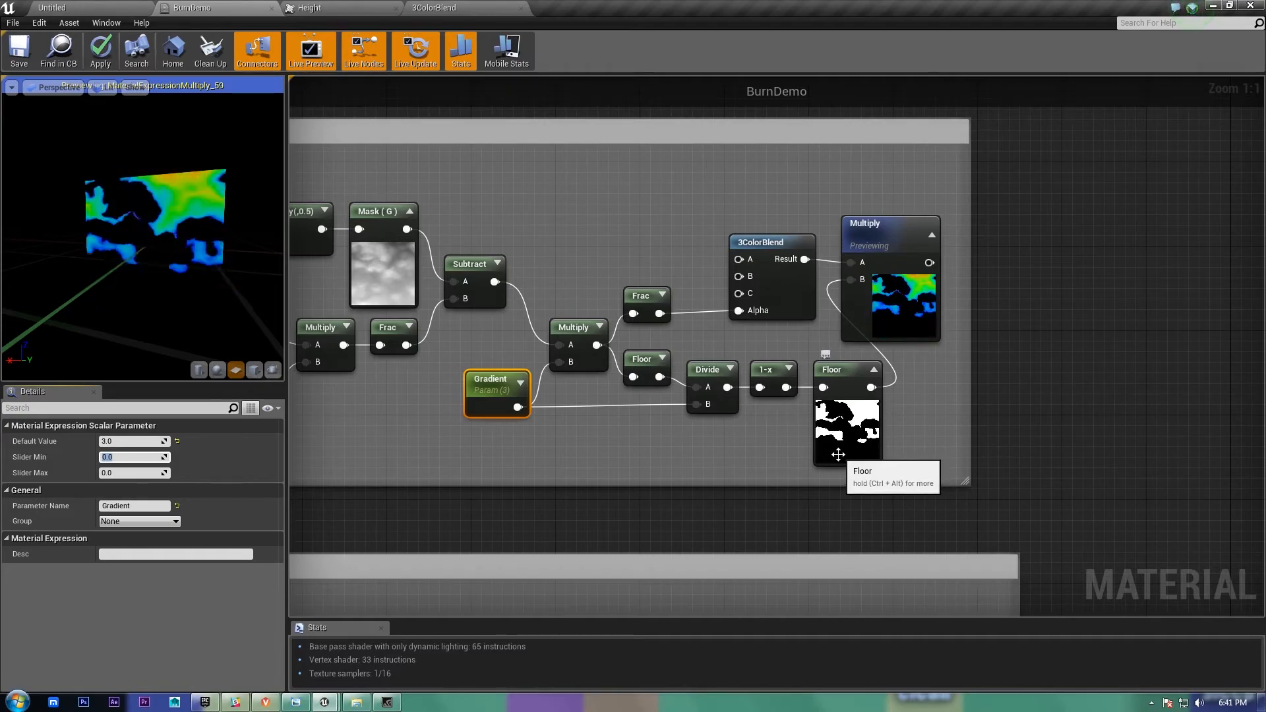
click(921, 277)
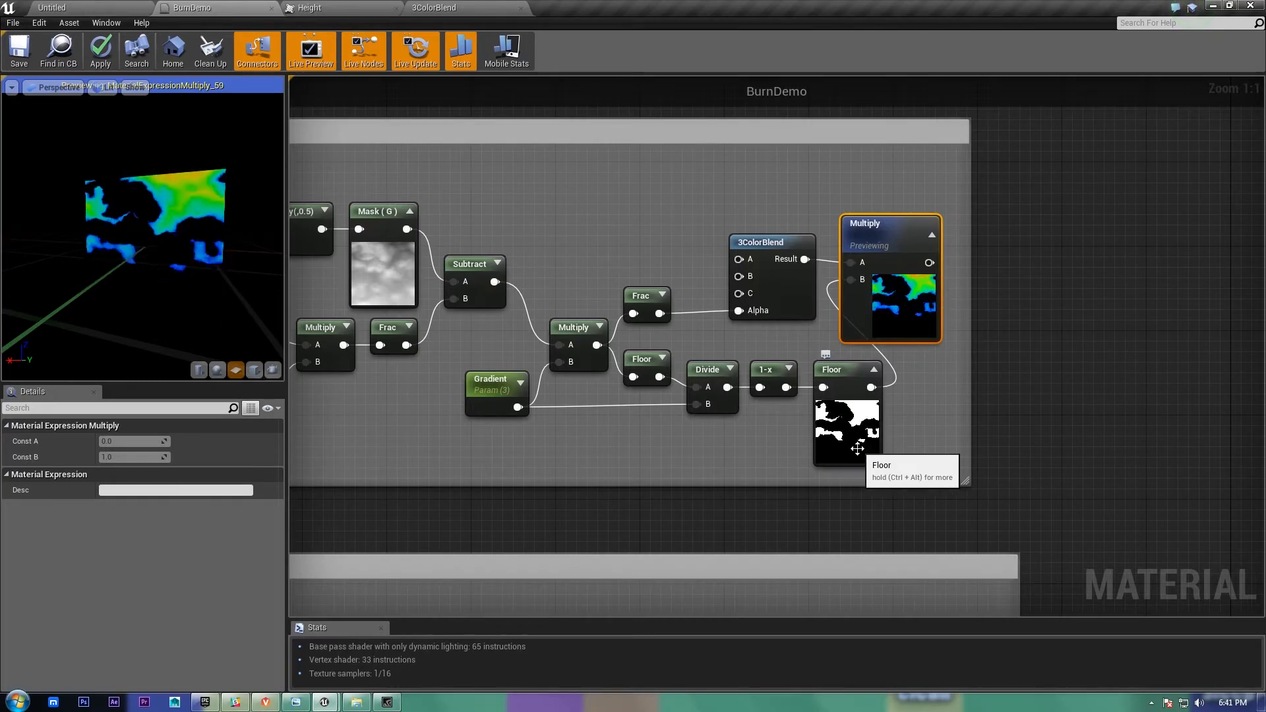
Step: Multiply the Ceil node's output by the application group's final Multiply output with a new Multiply node
scroll(930, 438, down, 2)
right_drag(942, 218, 991, 397)
right_drag(803, 268, 796, 224)
click(755, 198)
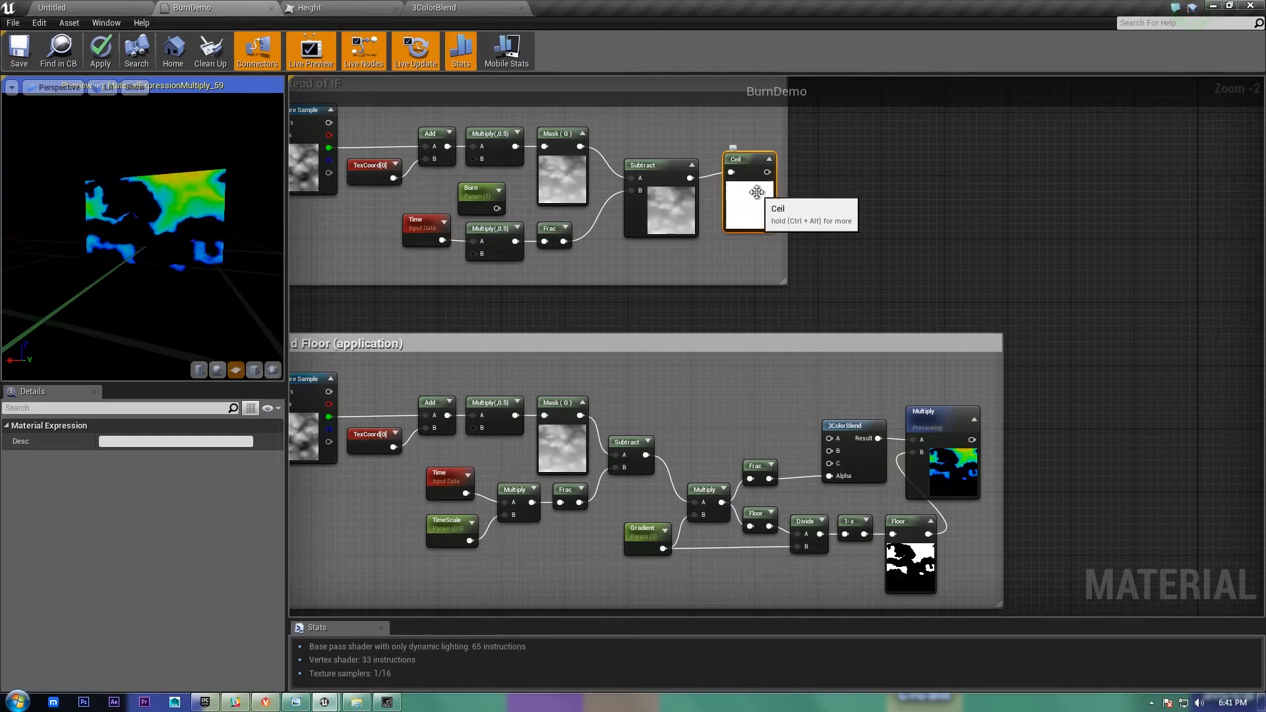
drag(767, 172, 972, 441)
text(*)
key(Return)
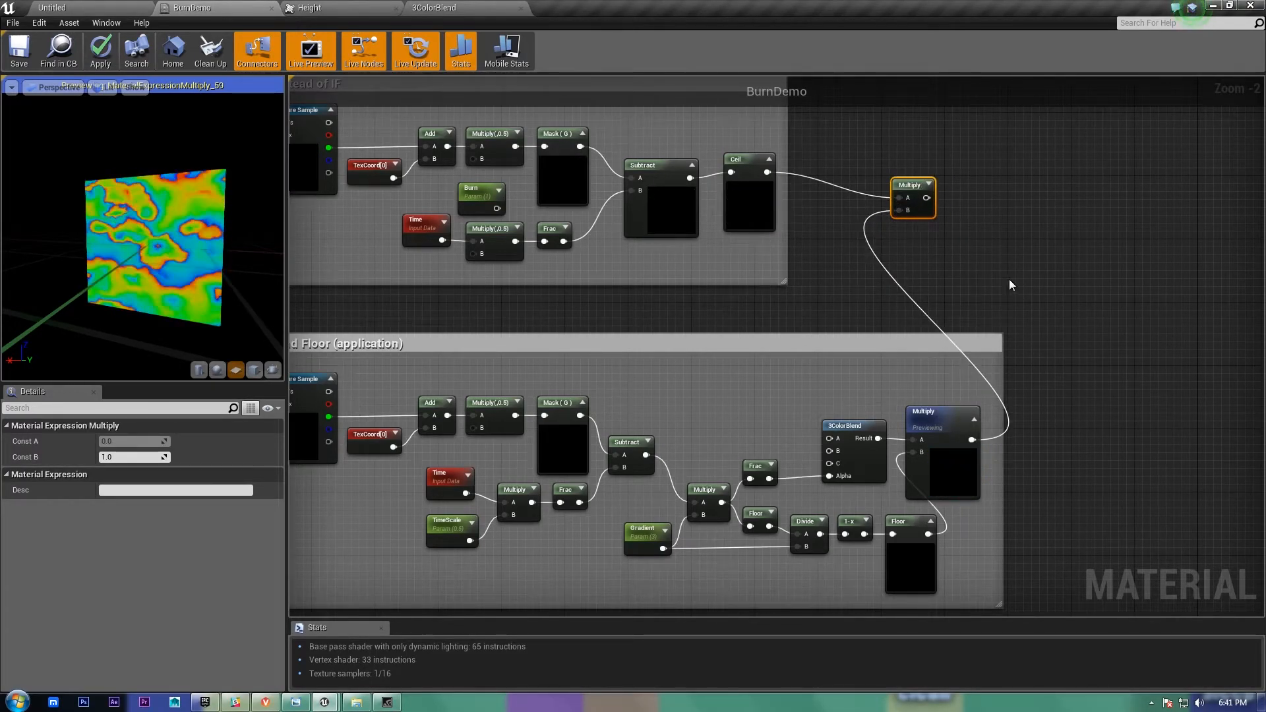
Step: Preview the Multiply node joining the Ceil and application groups in the viewport, with its node preview expanded
right_click(911, 188)
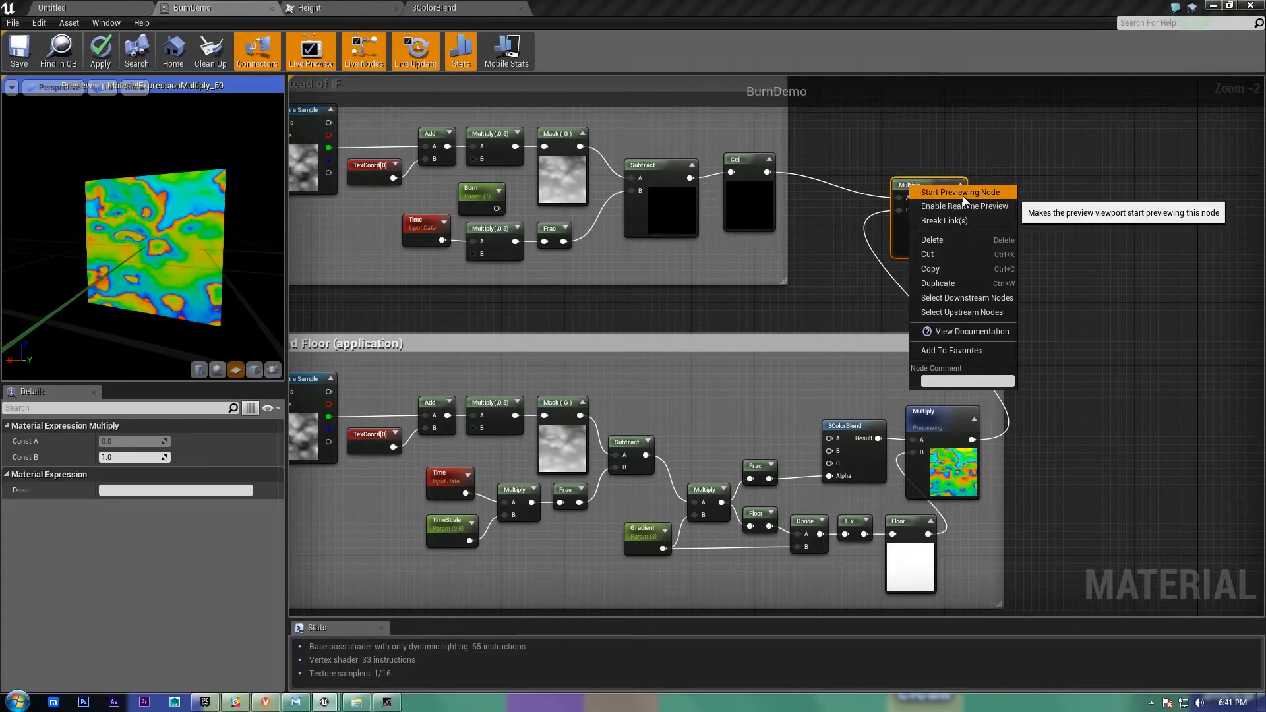
click(961, 192)
drag(961, 192, 982, 182)
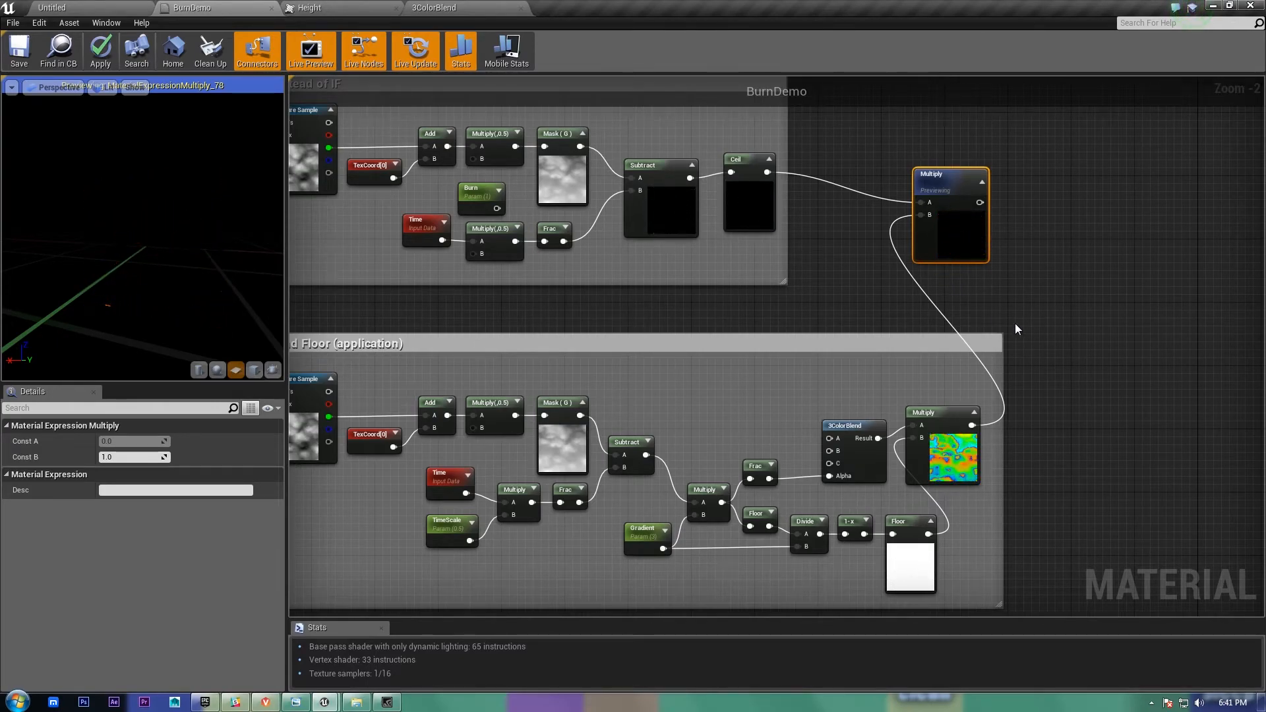
right_drag(1015, 323, 947, 286)
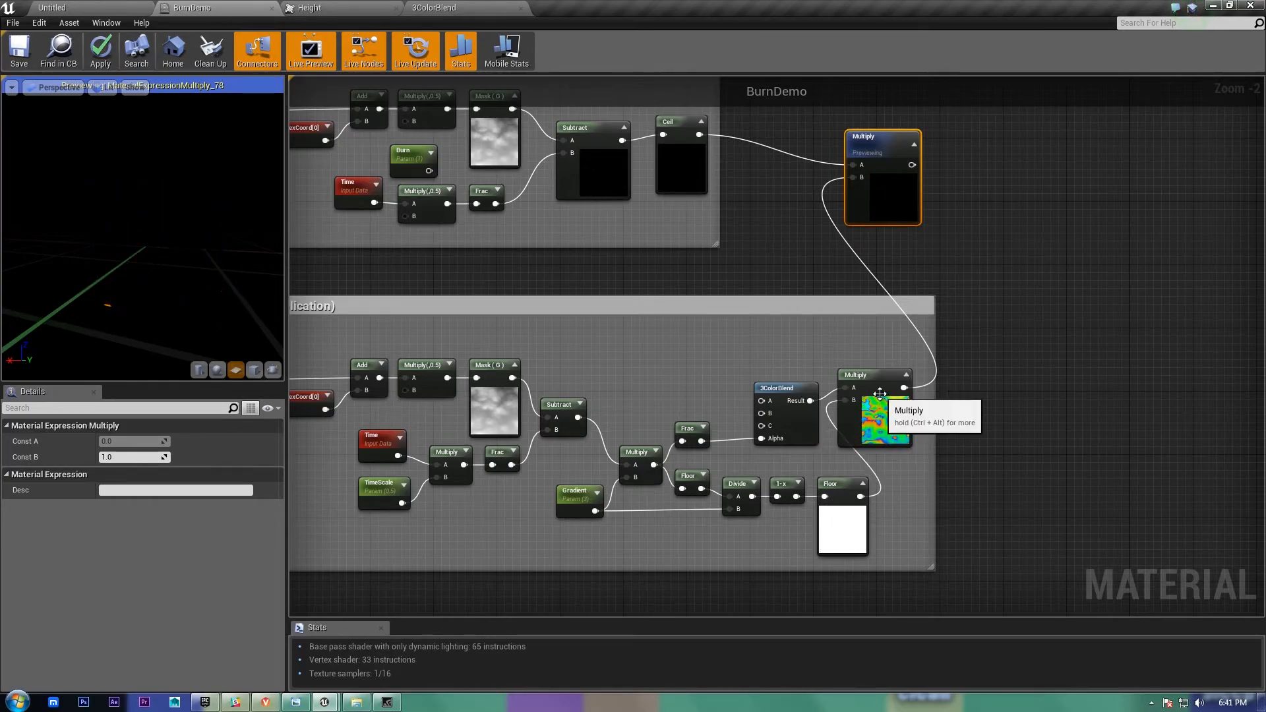
Step: Preview the application group's final Multiply node, which combines the 3ColorBlend result with Floor, in the viewport
right_click(880, 396)
click(897, 413)
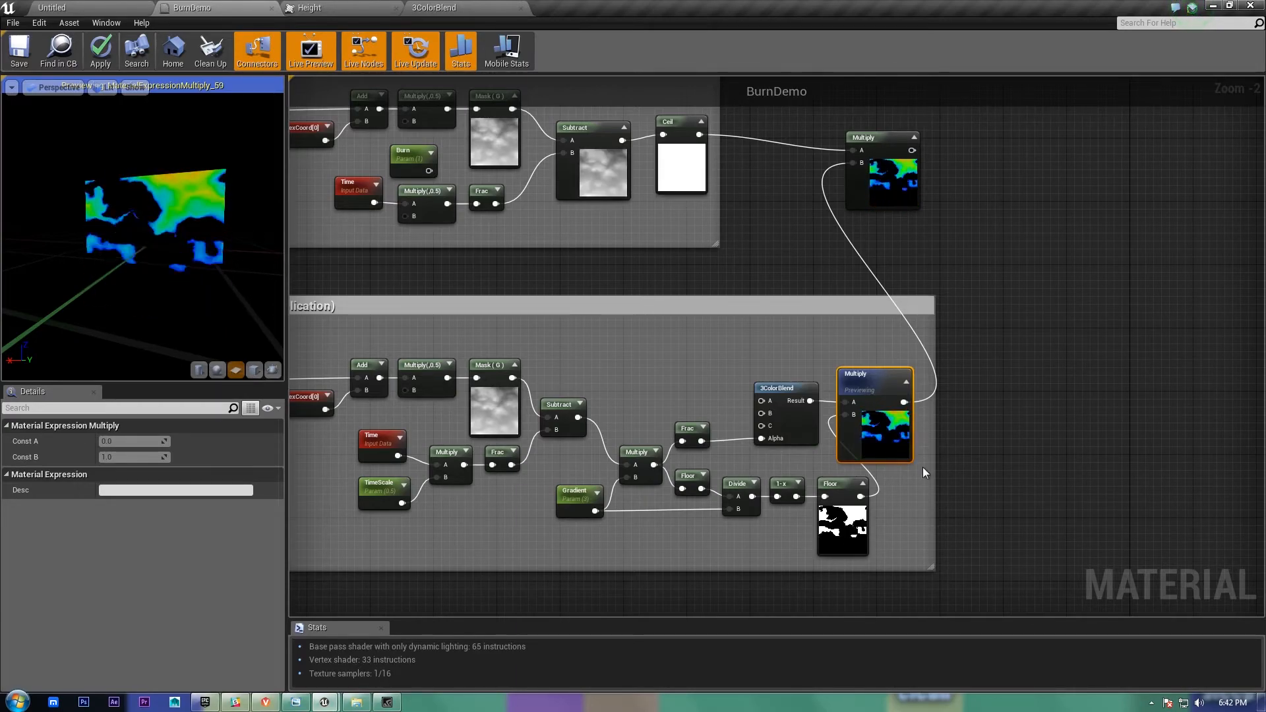
right_drag(1026, 513, 907, 282)
right_drag(884, 414, 1029, 297)
right_drag(1046, 391, 1186, 359)
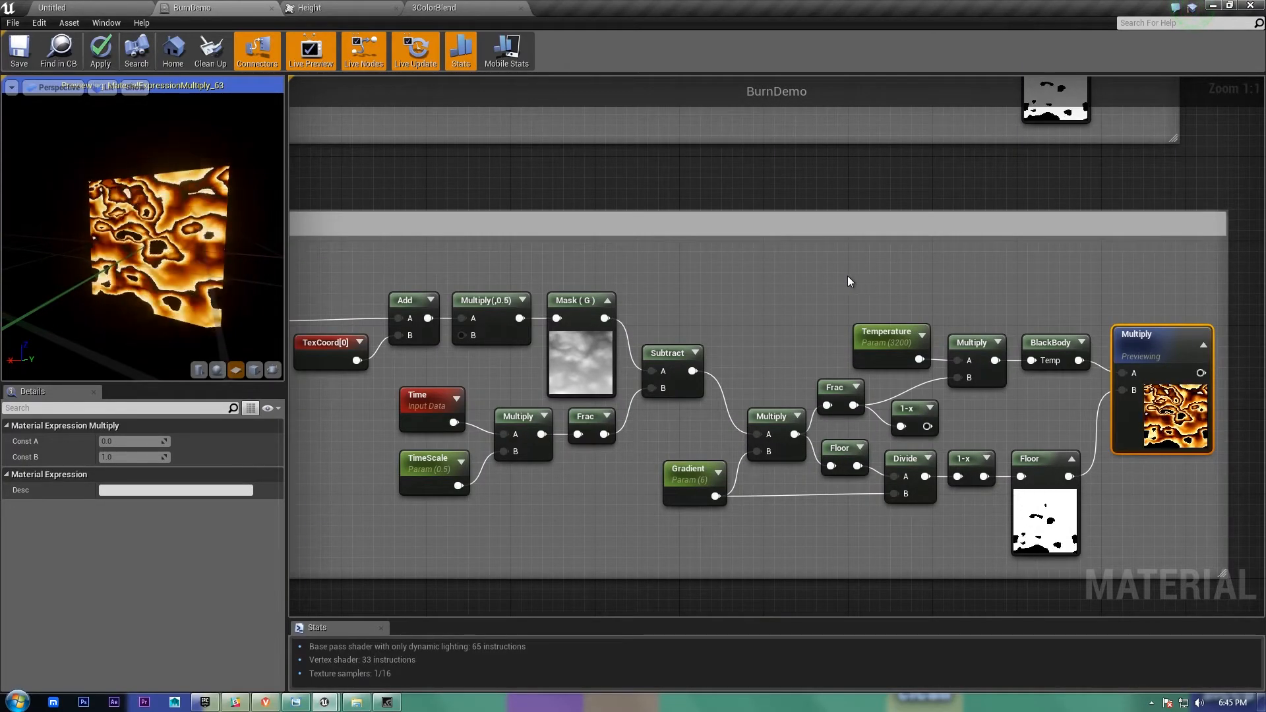
Step: Examine the nodes of the BlackBody group, from the BlackBody node to the Temperature, Frac and Floor branches
scroll(853, 282, down, 2)
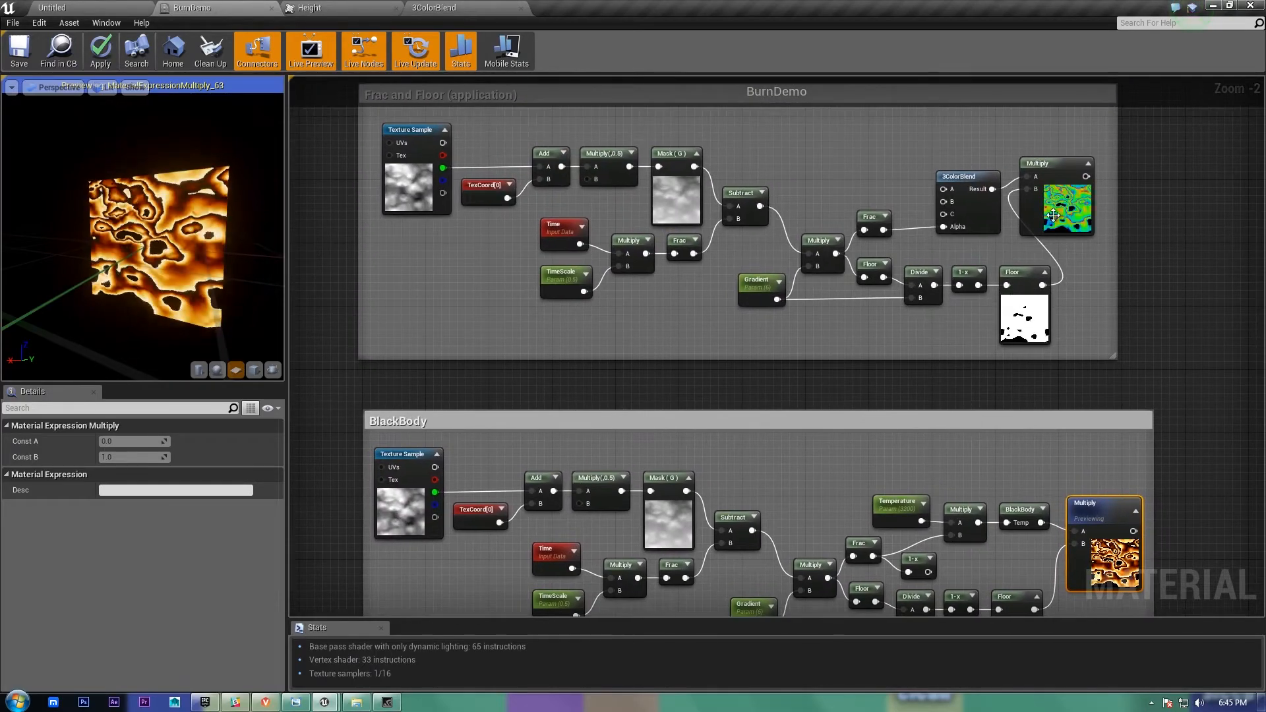
right_drag(1096, 465, 1075, 310)
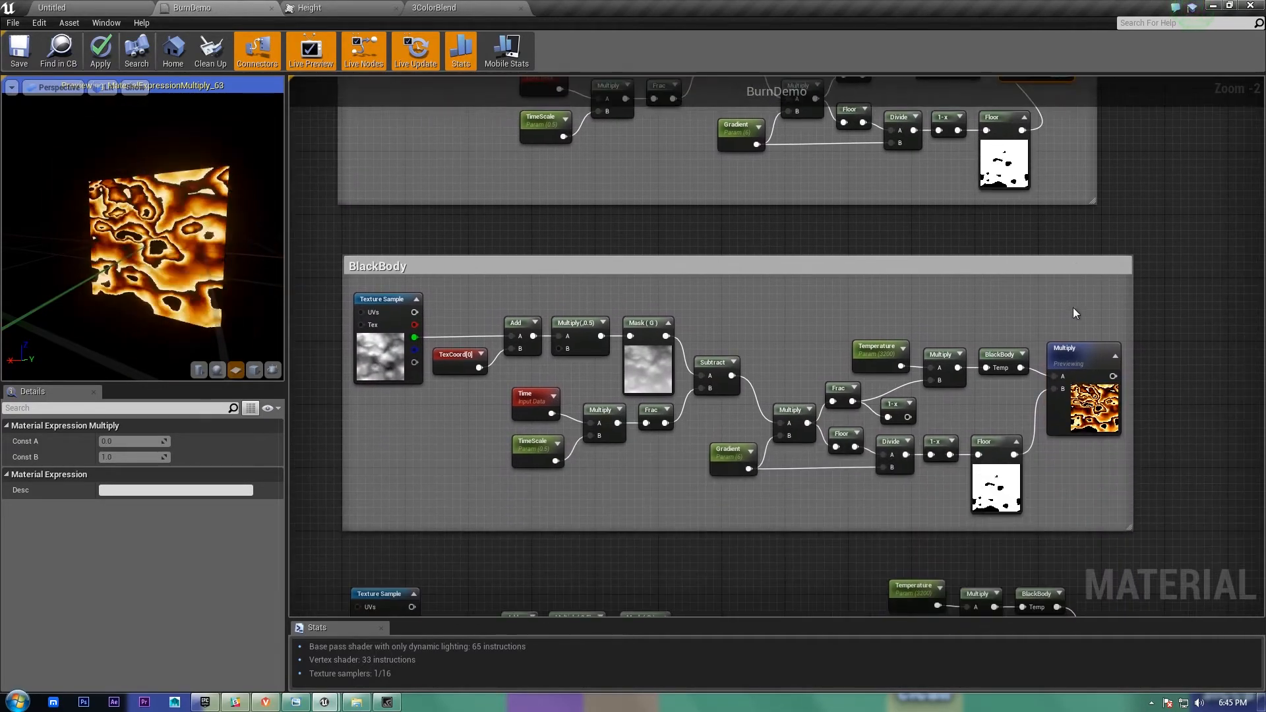
click(1000, 356)
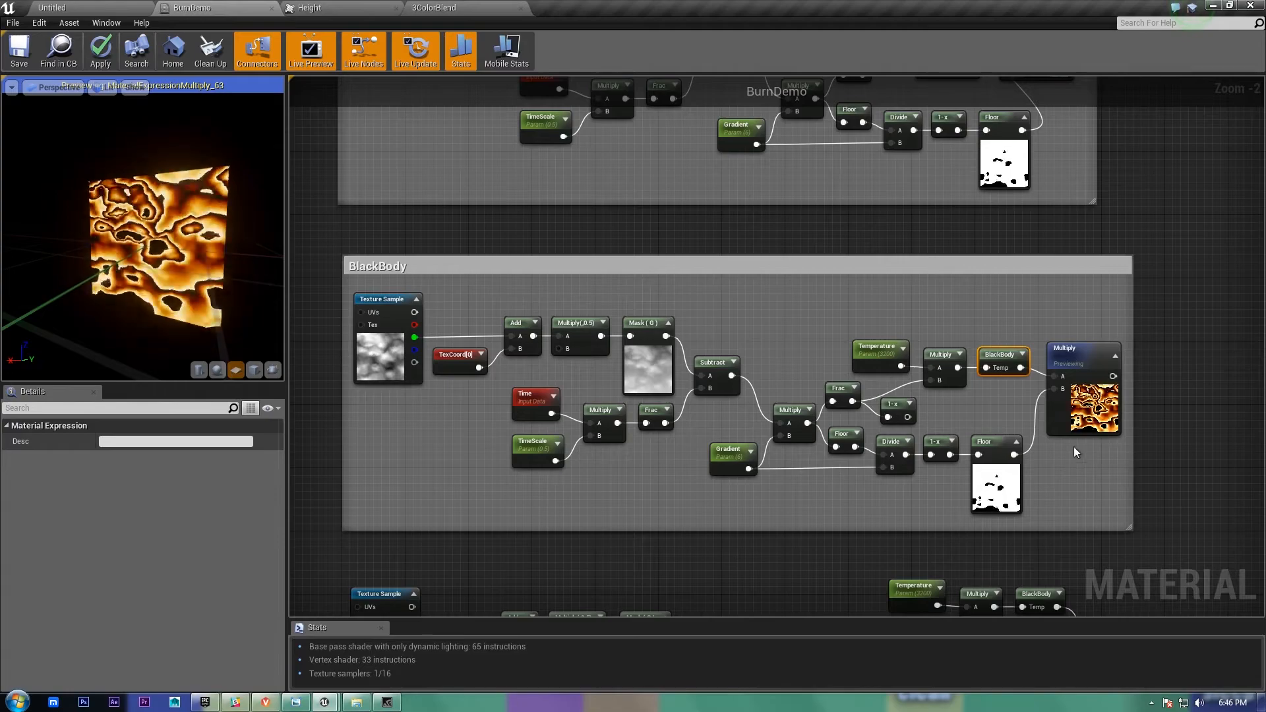
drag(1092, 507, 477, 318)
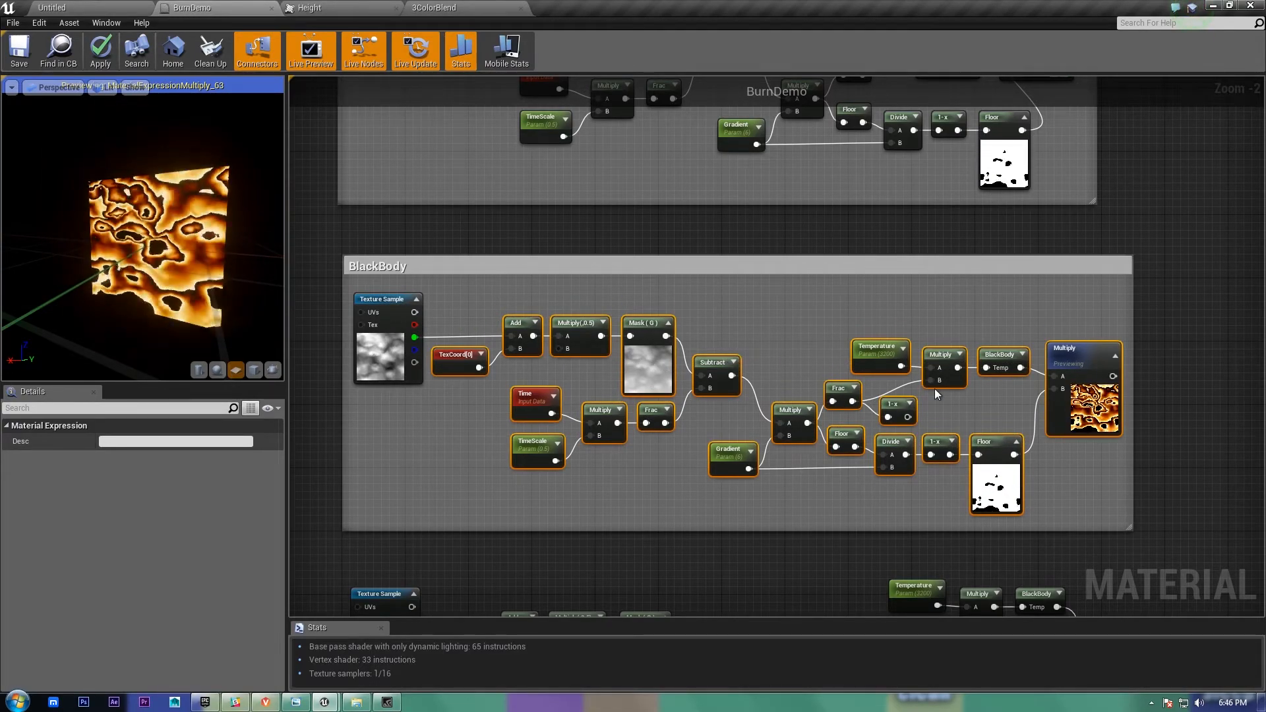
Step: Duplicate the BlackBody group's Temperature, Multiply and BlackBody nodes into the empty graph area beside the group
right_drag(778, 388, 681, 368)
scroll(741, 374, up, 1)
scroll(742, 374, up, 1)
right_drag(692, 306, 560, 314)
right_drag(813, 361, 533, 355)
key(ctrl+v)
drag(1169, 266, 1056, 310)
click(1007, 399)
right_drag(1007, 401, 897, 389)
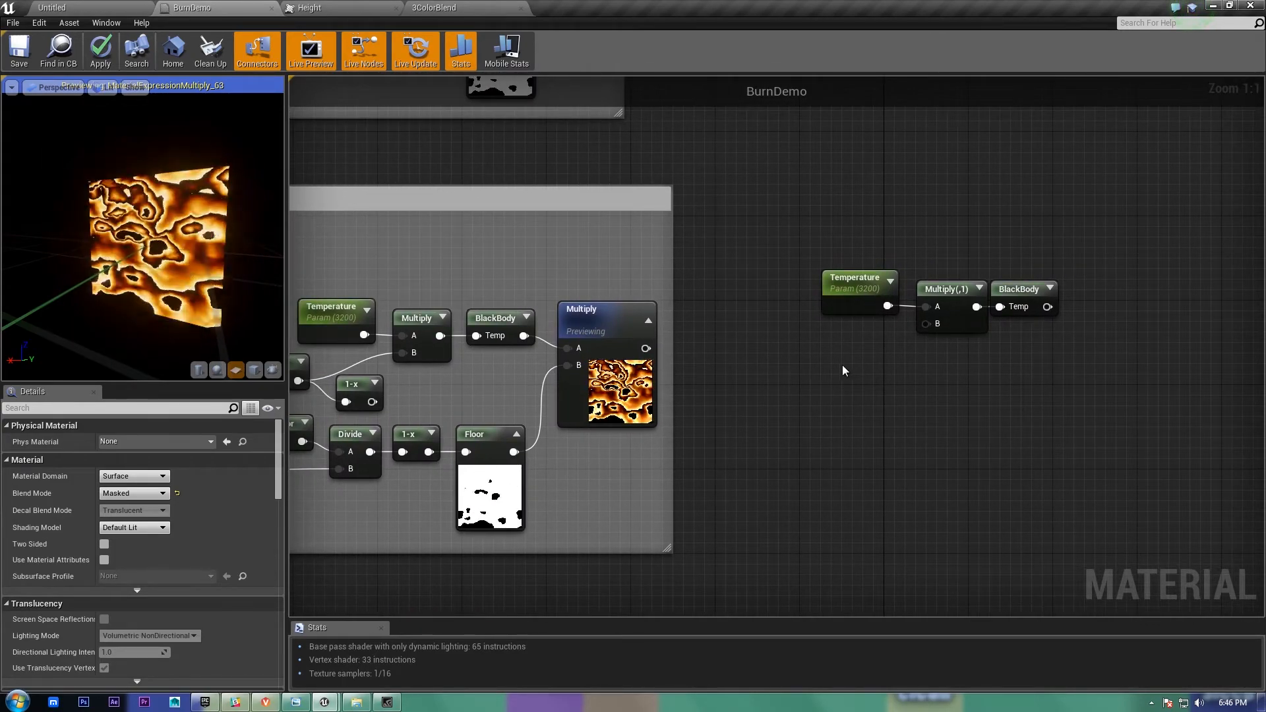
Step: Connect the copied Temperature parameter directly to BlackBody's Temp input, with the Multiply moved aside, and preview the BlackBody node
drag(957, 291, 945, 386)
drag(1000, 307, 892, 306)
right_click(1029, 290)
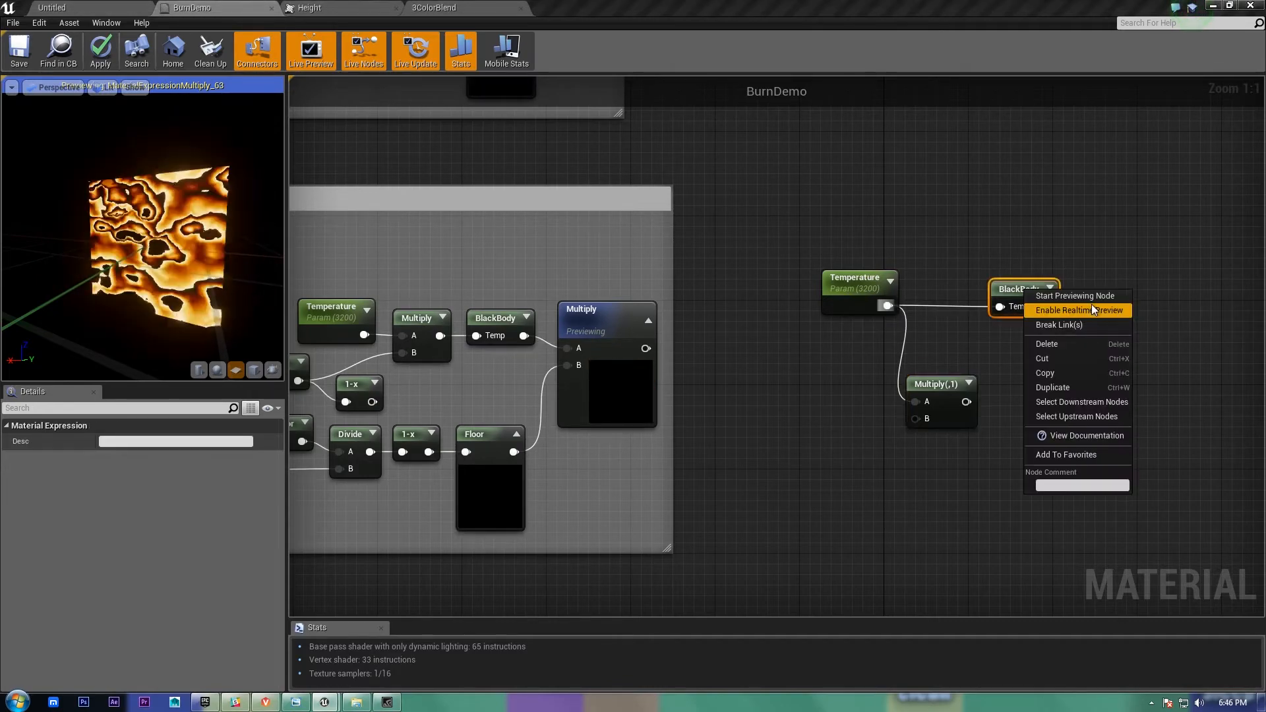
click(1082, 290)
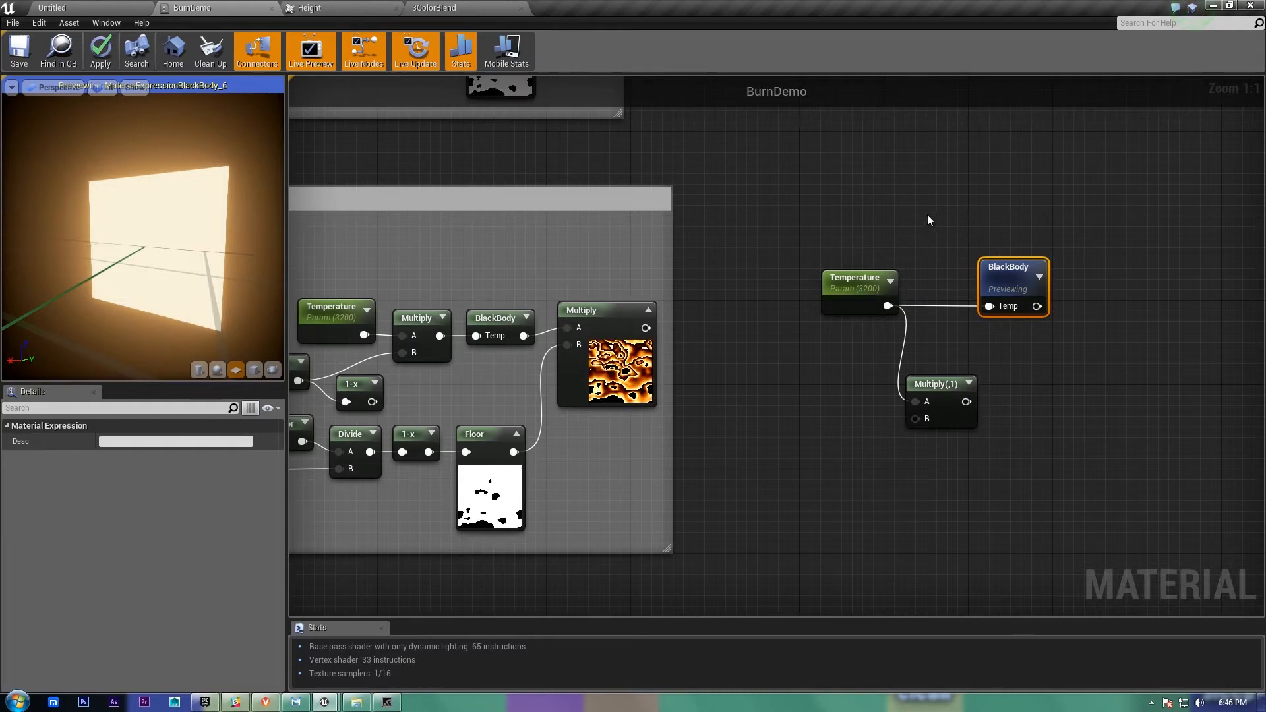
Step: Vary the Temperature parameter's default value, ending at about 855, to demonstrate its effect on the previewed BlackBody color
drag(833, 306, 833, 307)
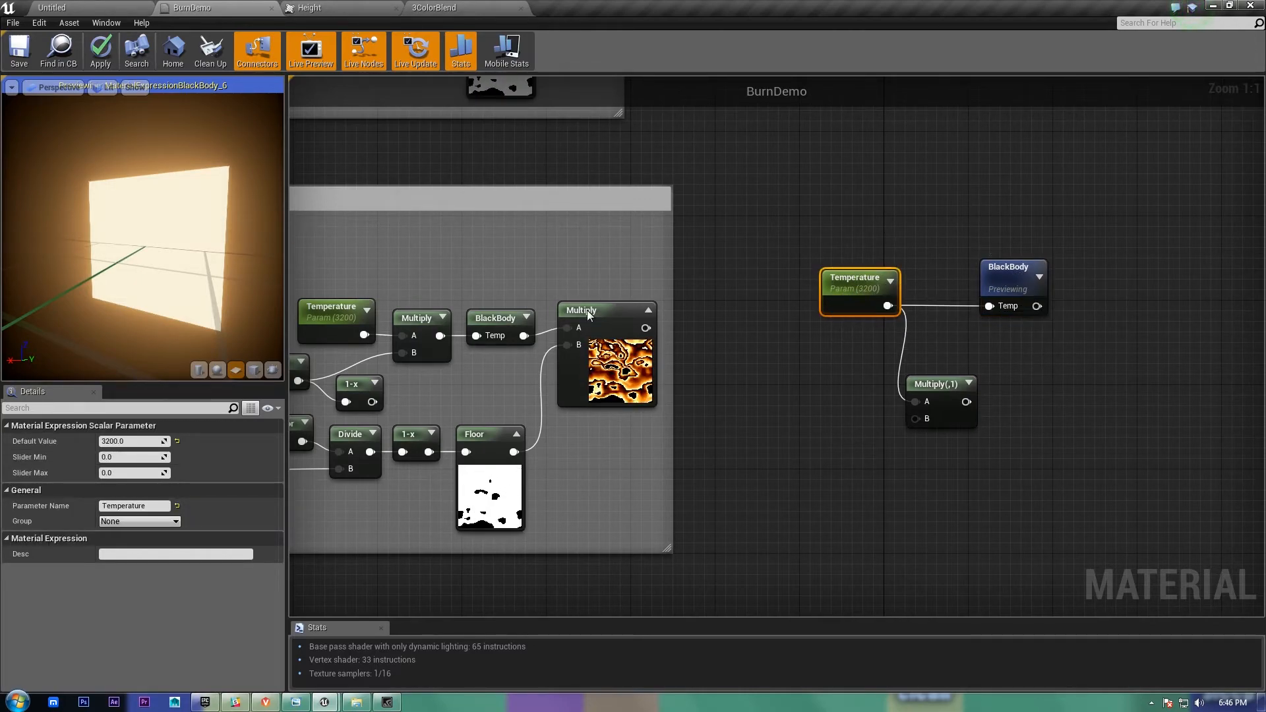
drag(159, 442, 185, 456)
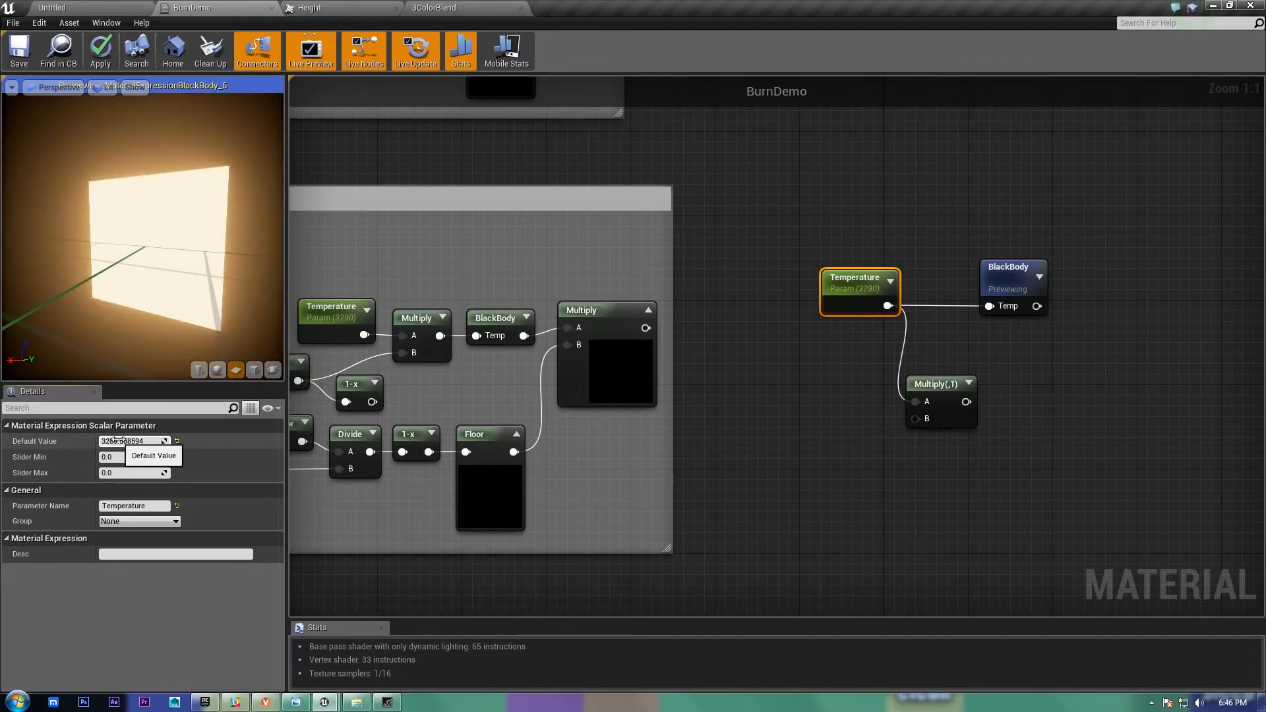
drag(135, 441, 2, 448)
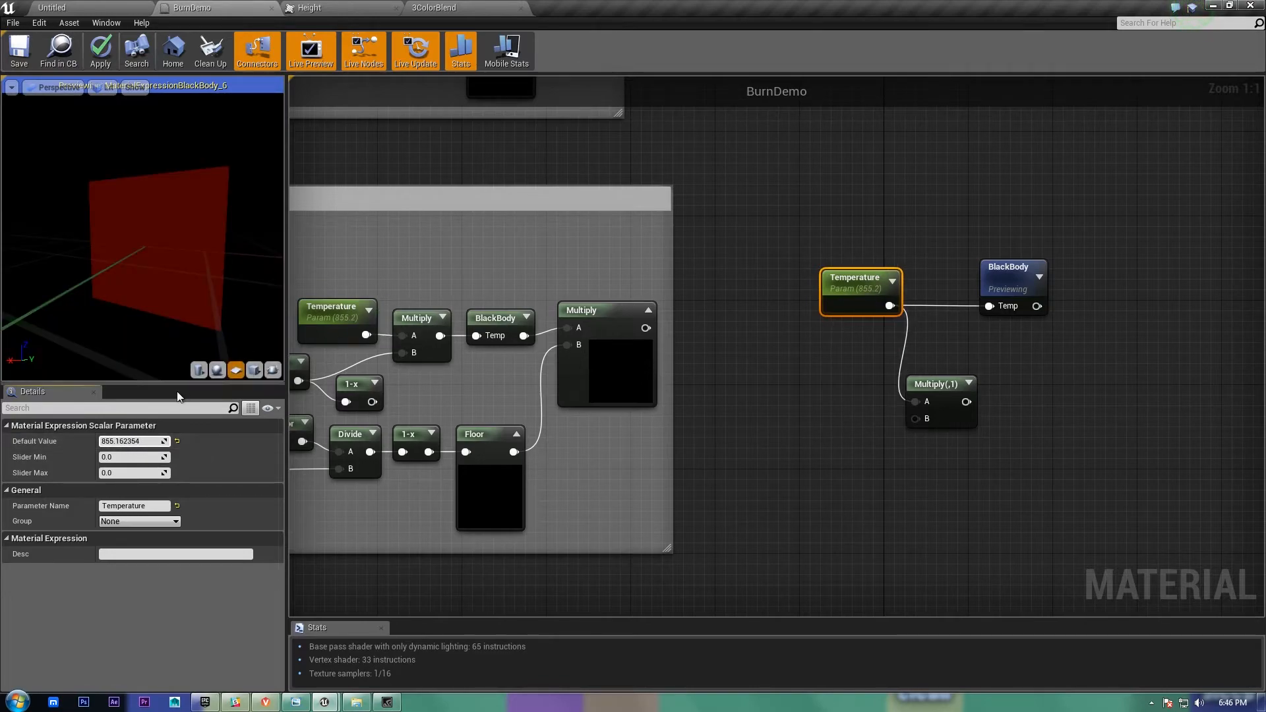
click(119, 427)
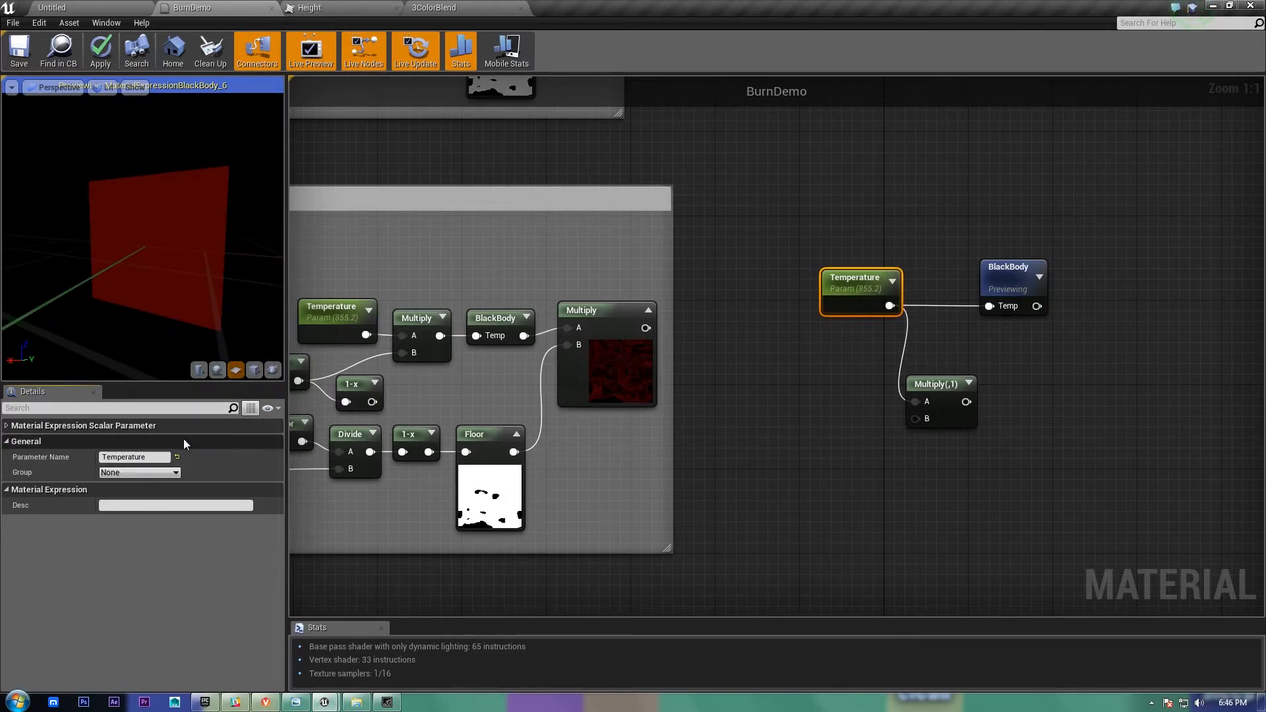
right_drag(347, 263, 412, 259)
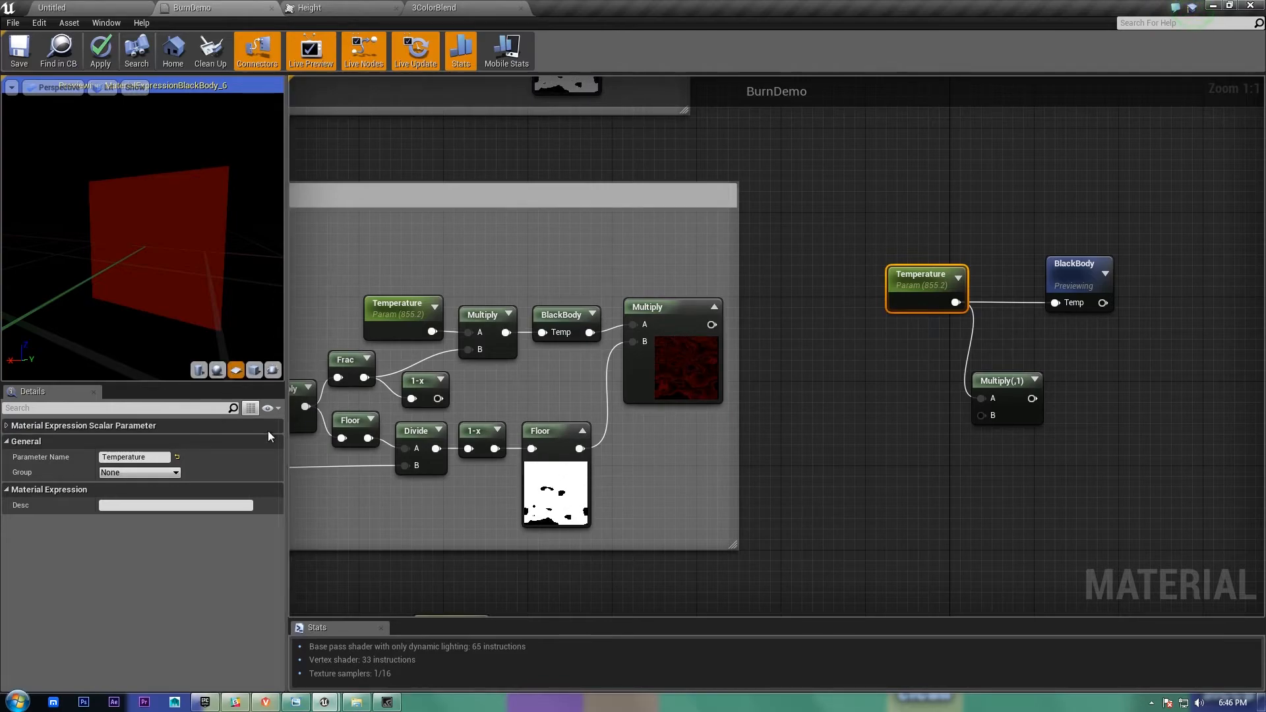
Step: Set the Temperature parameter's default value to 3200
click(234, 428)
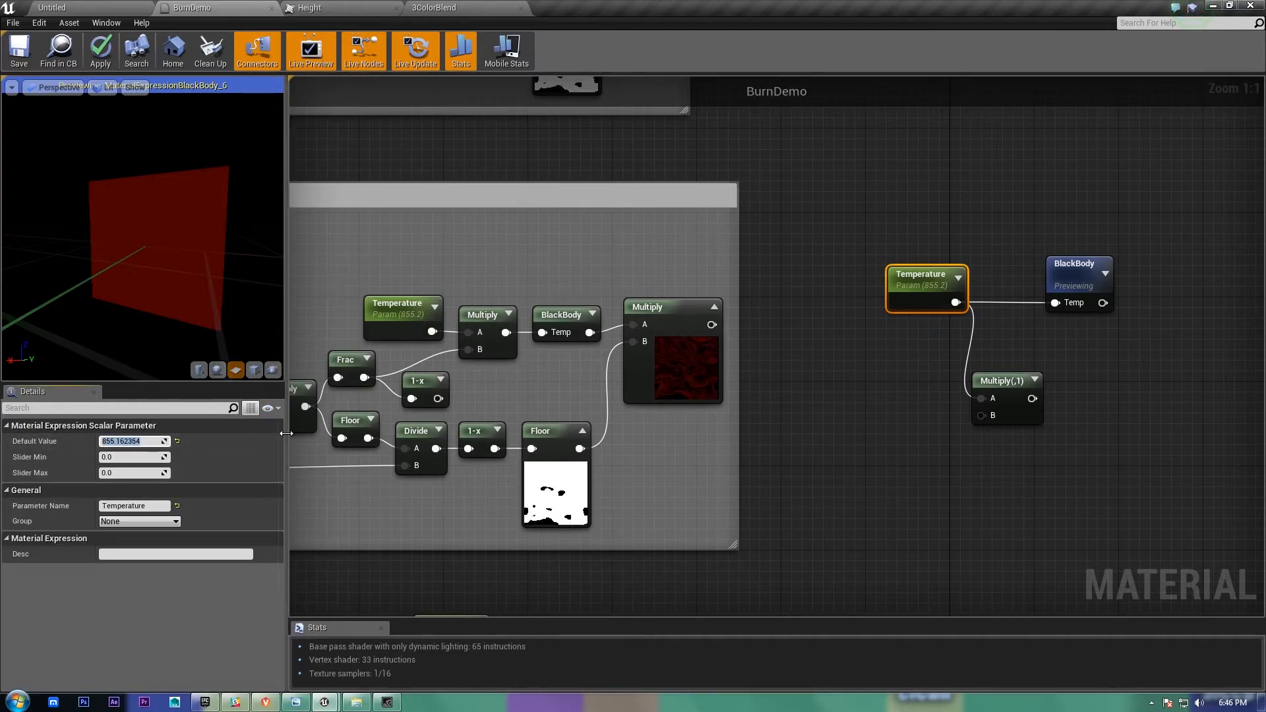
text(3200)
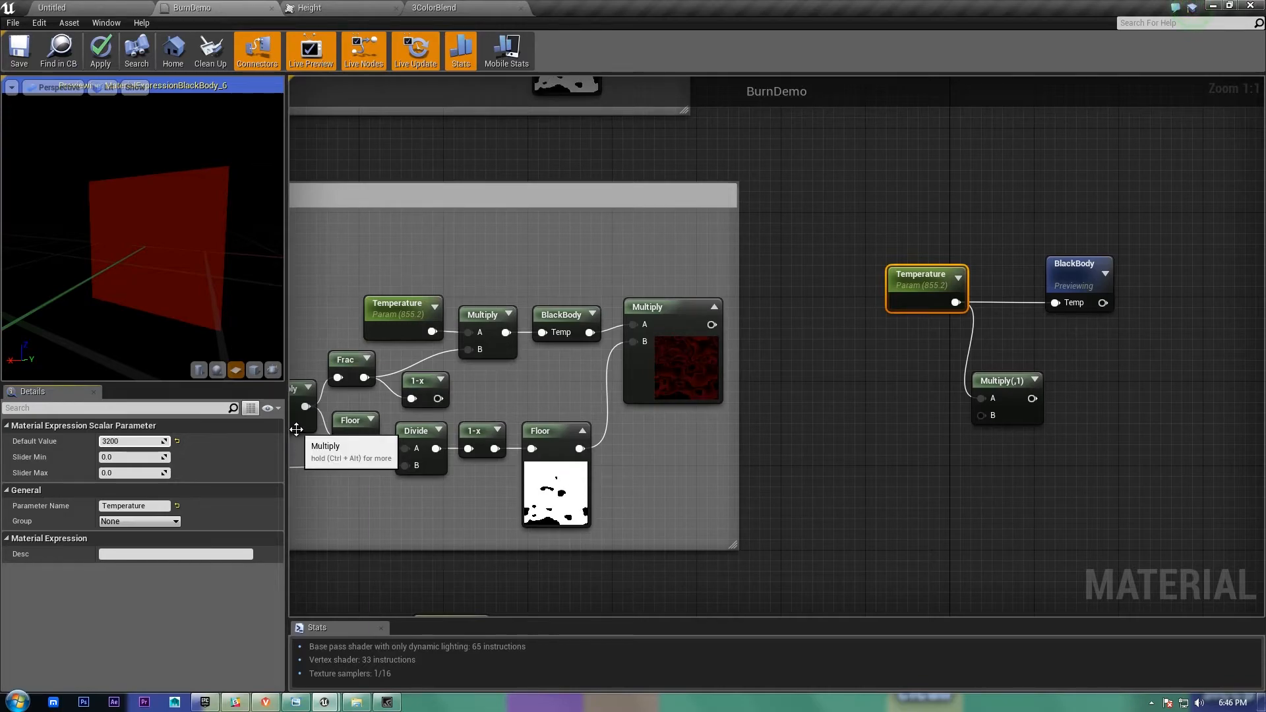
key(Return)
Step: Duplicate the BlackBody group's Height Texture Sample node into the area beside the copied Temperature and Multiply nodes
right_drag(876, 275, 695, 263)
right_drag(687, 363, 961, 346)
right_drag(729, 444, 1064, 458)
right_drag(467, 295, 685, 295)
click(396, 303)
right_drag(979, 301, 307, 303)
key(ctrl+v)
right_drag(895, 448, 768, 455)
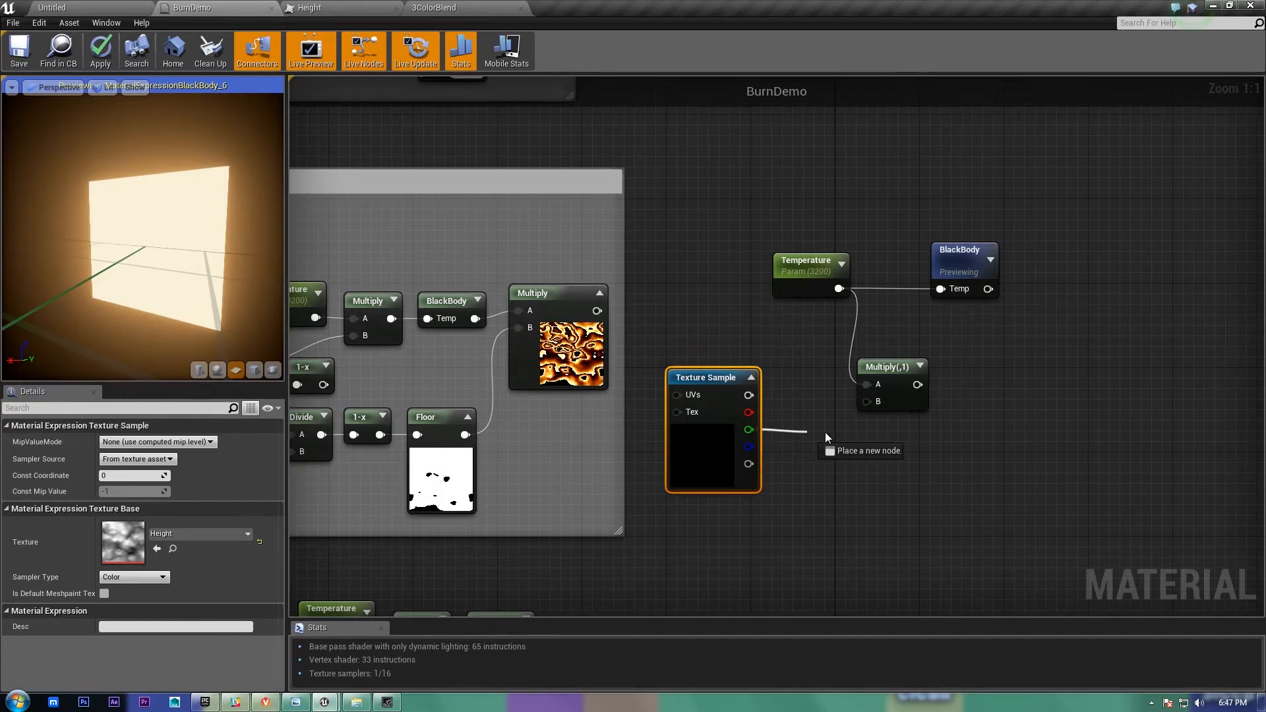
Step: Multiply the copied Temperature by the Texture Sample's green channel, feed it into BlackBody's Temp input and inspect the preview
drag(875, 407, 876, 403)
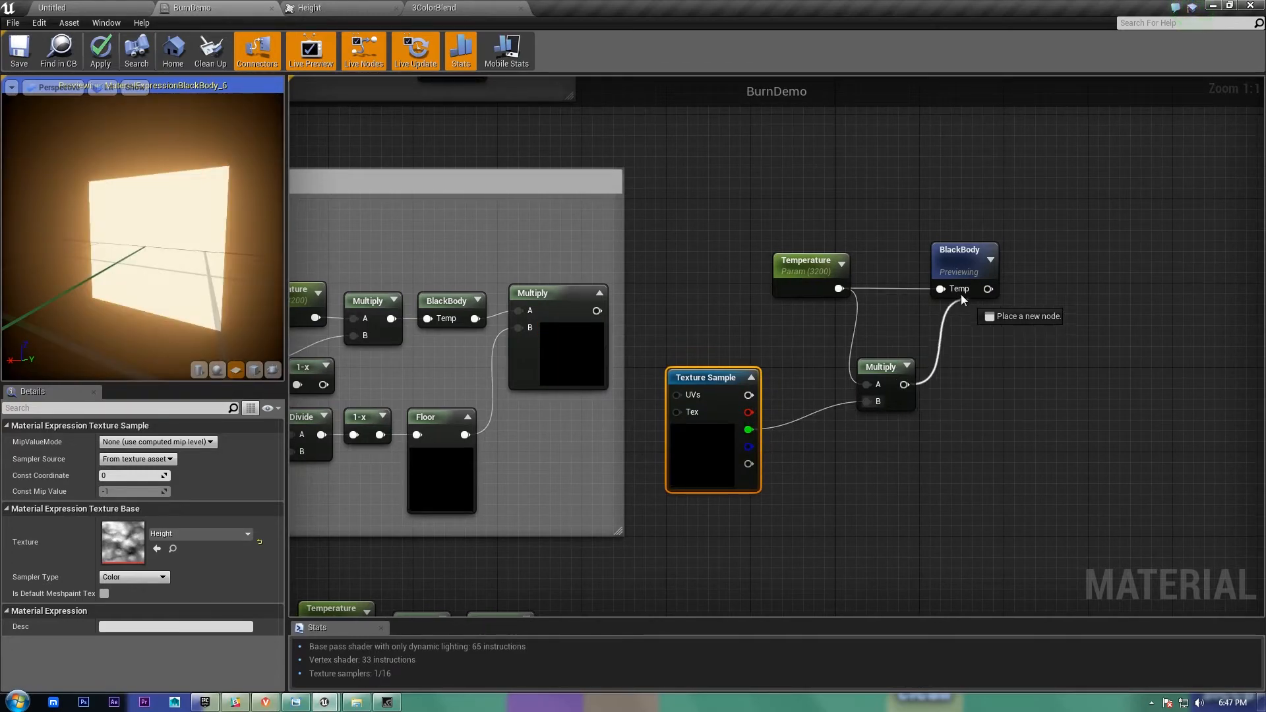
drag(1082, 305, 1082, 305)
right_drag(134, 248, 134, 297)
mouse_move(157, 199)
mouse_down()
mouse_move(178, 199)
mouse_move(135, 185)
mouse_move(119, 218)
mouse_move(158, 188)
mouse_up()
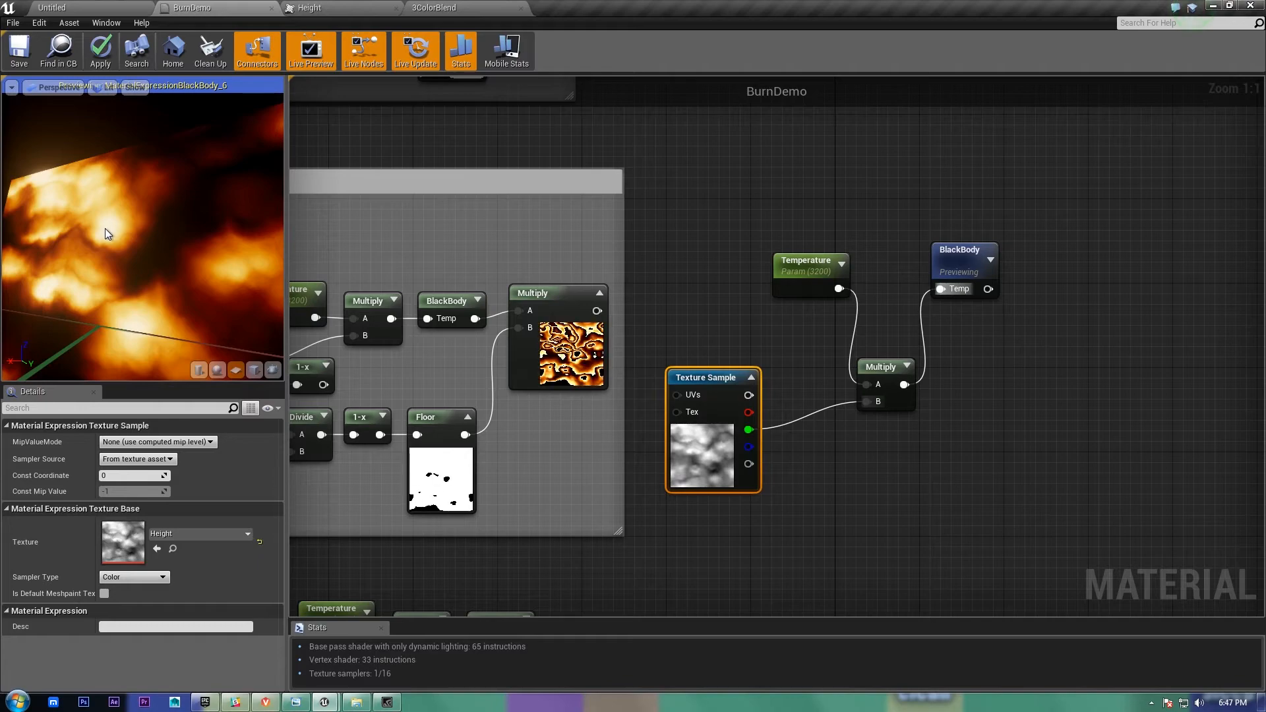
drag(137, 260, 139, 265)
scroll(140, 265, down, 5)
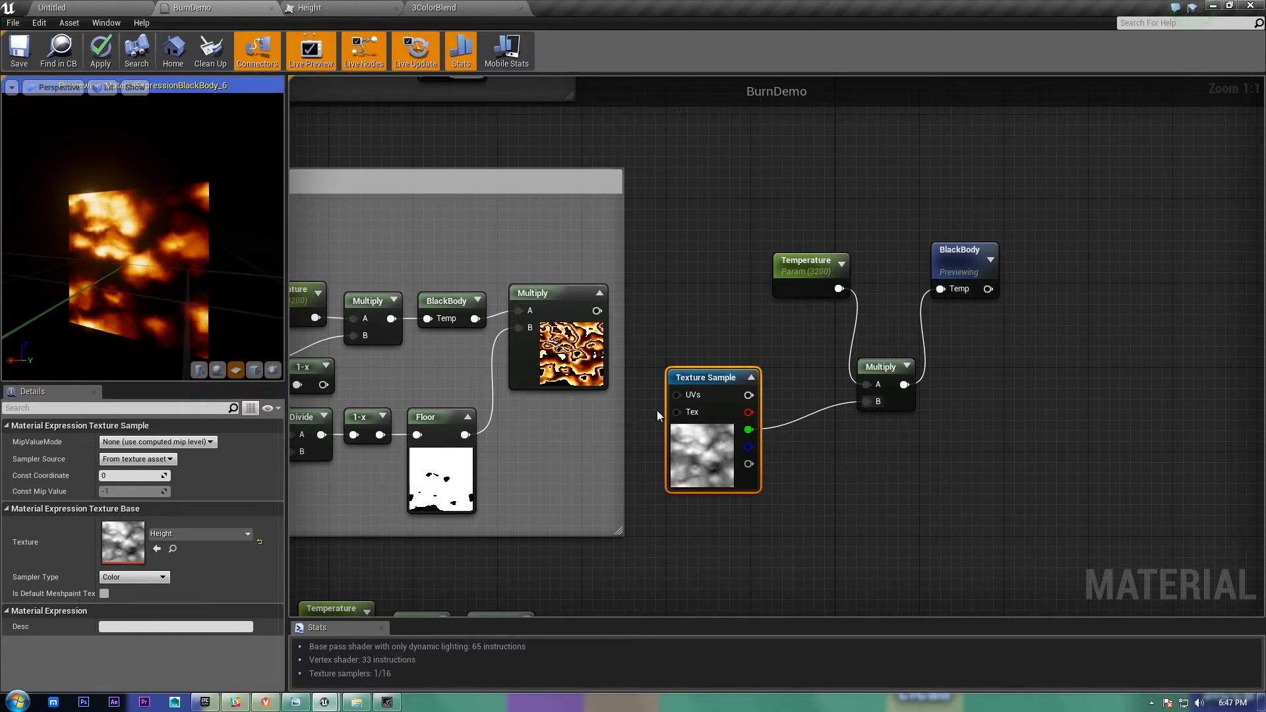
Step: Delete the copied Temperature, Texture Sample, Multiply and BlackBody nodes beside the BlackBody group
right_drag(596, 443, 814, 420)
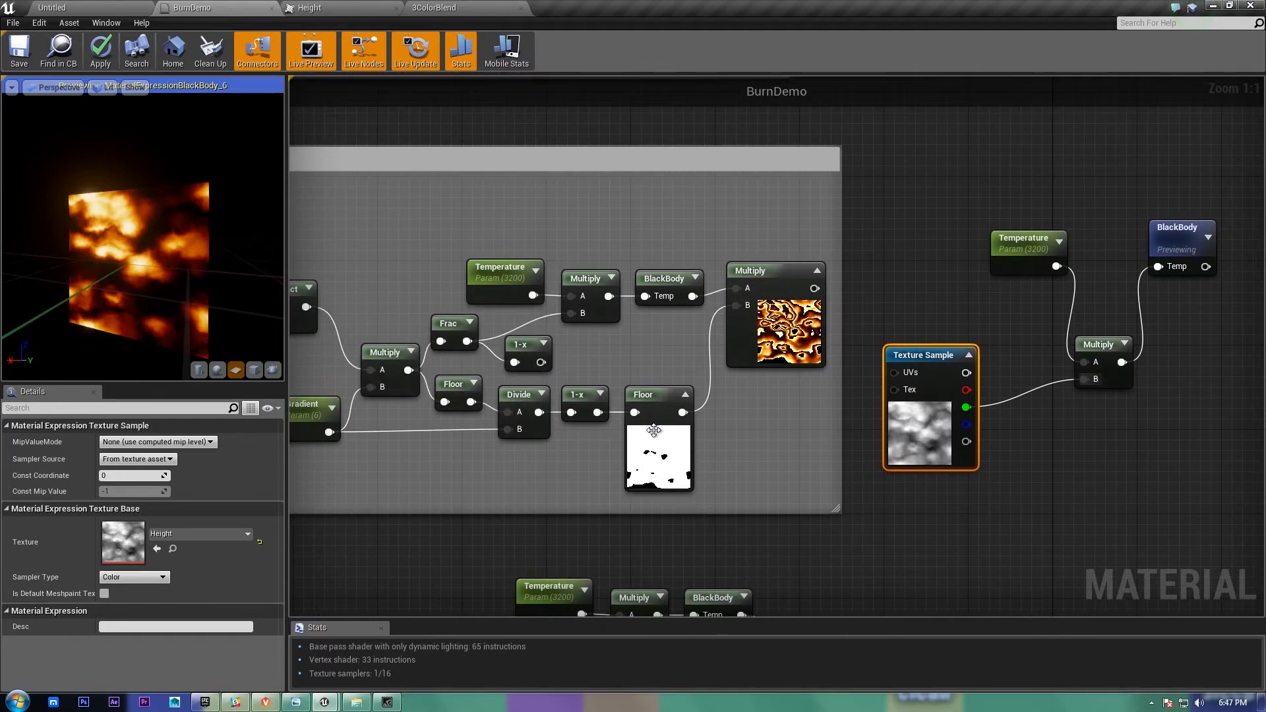
drag(1145, 466, 950, 215)
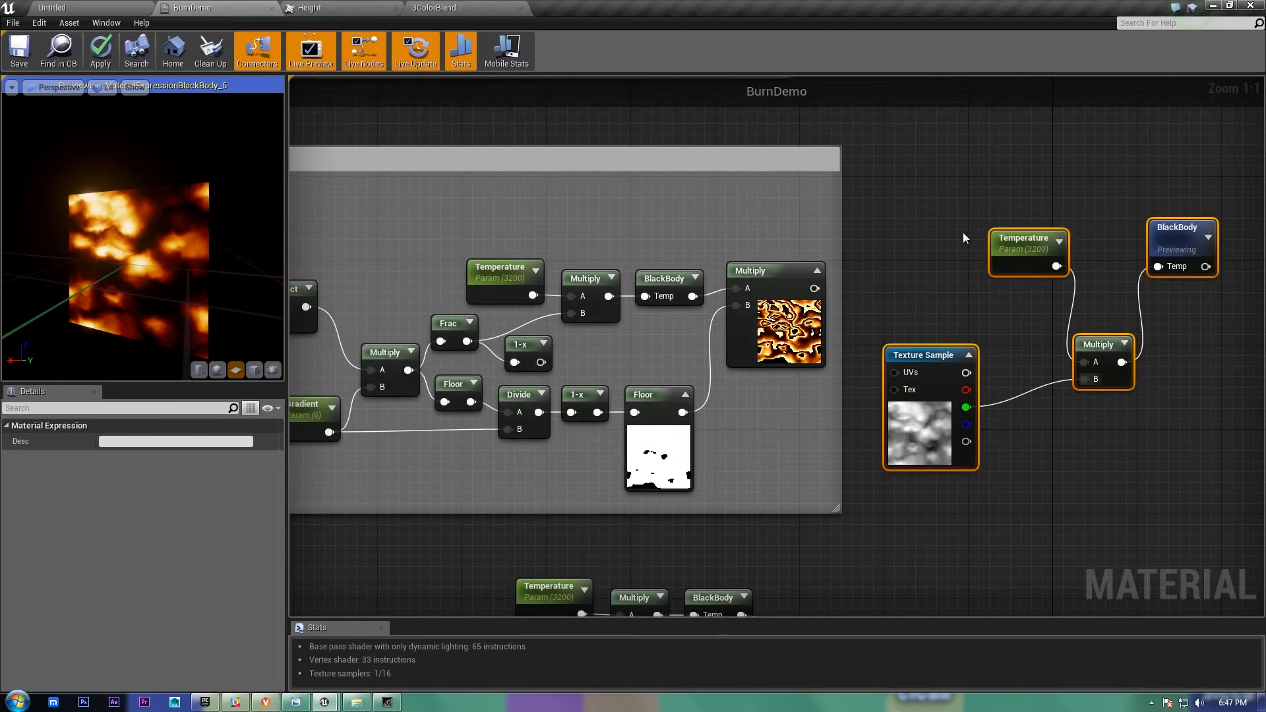
click(851, 388)
Step: Move the Ceil mask node down to the empty area beside the BlackBody group
scroll(745, 377, up, 3)
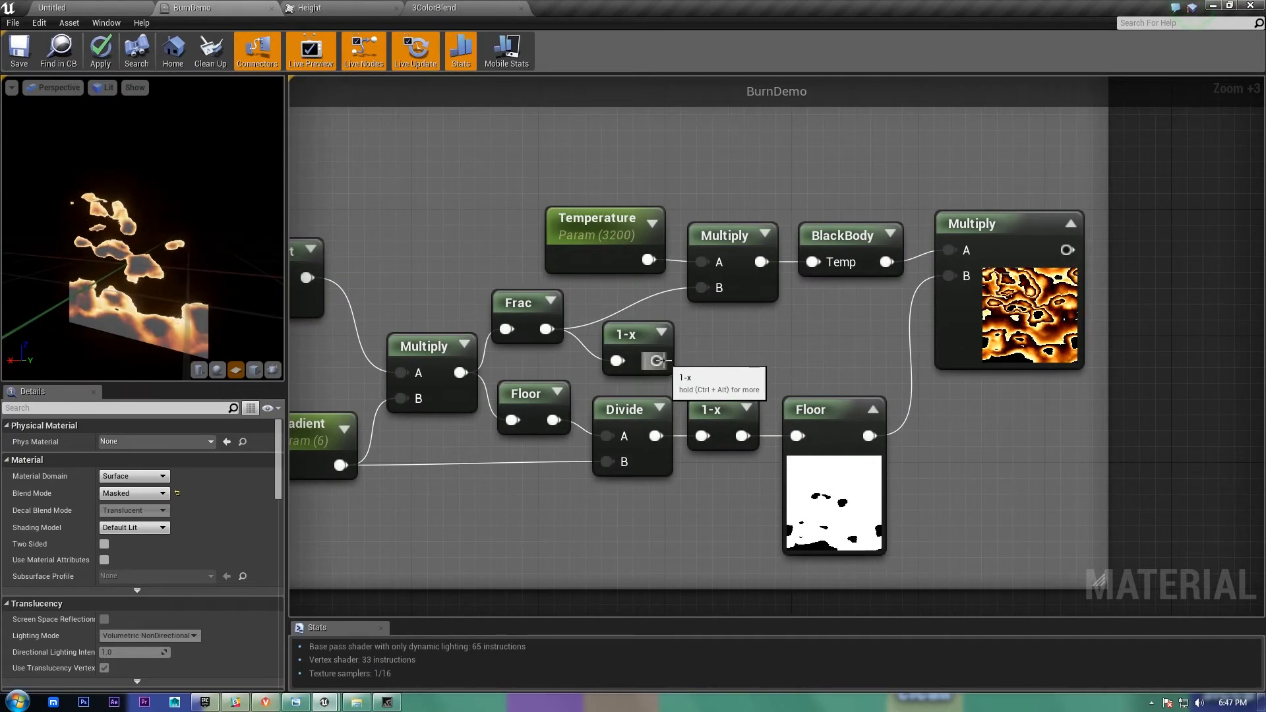
scroll(825, 363, down, 5)
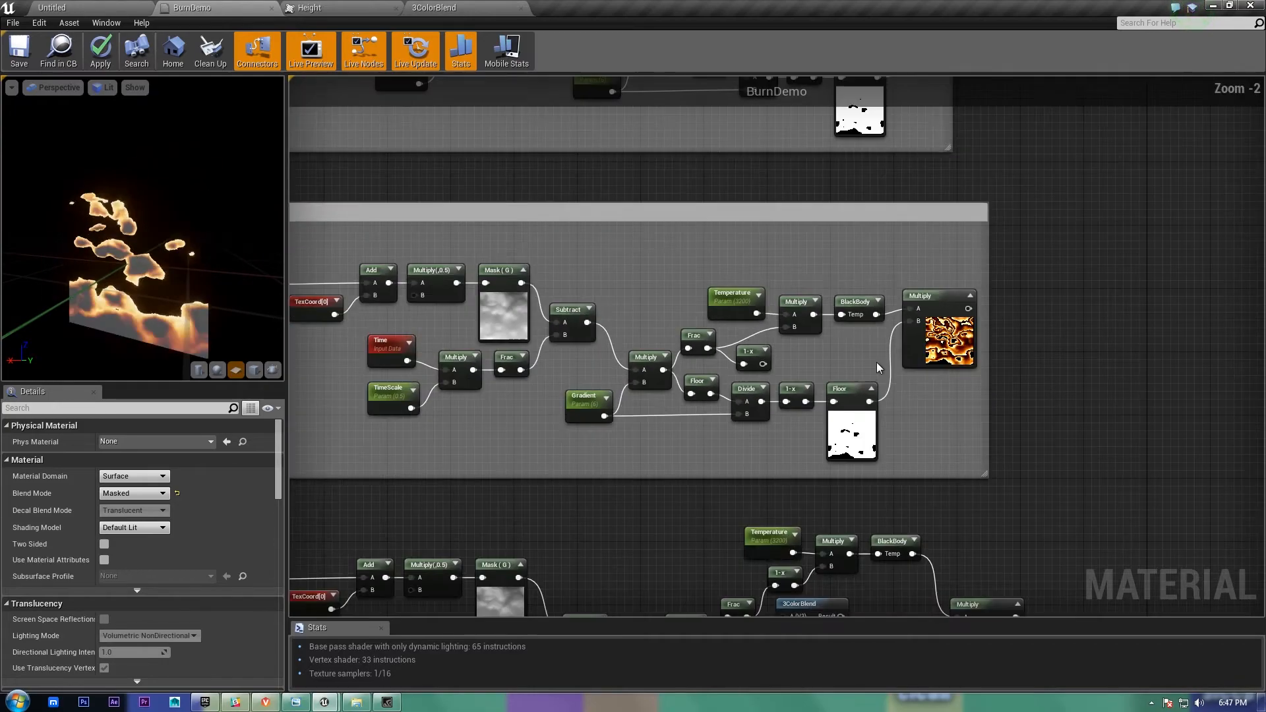
right_drag(1072, 215, 1037, 444)
right_drag(1019, 190, 1006, 460)
drag(635, 276, 1095, 608)
right_drag(1085, 603, 888, 341)
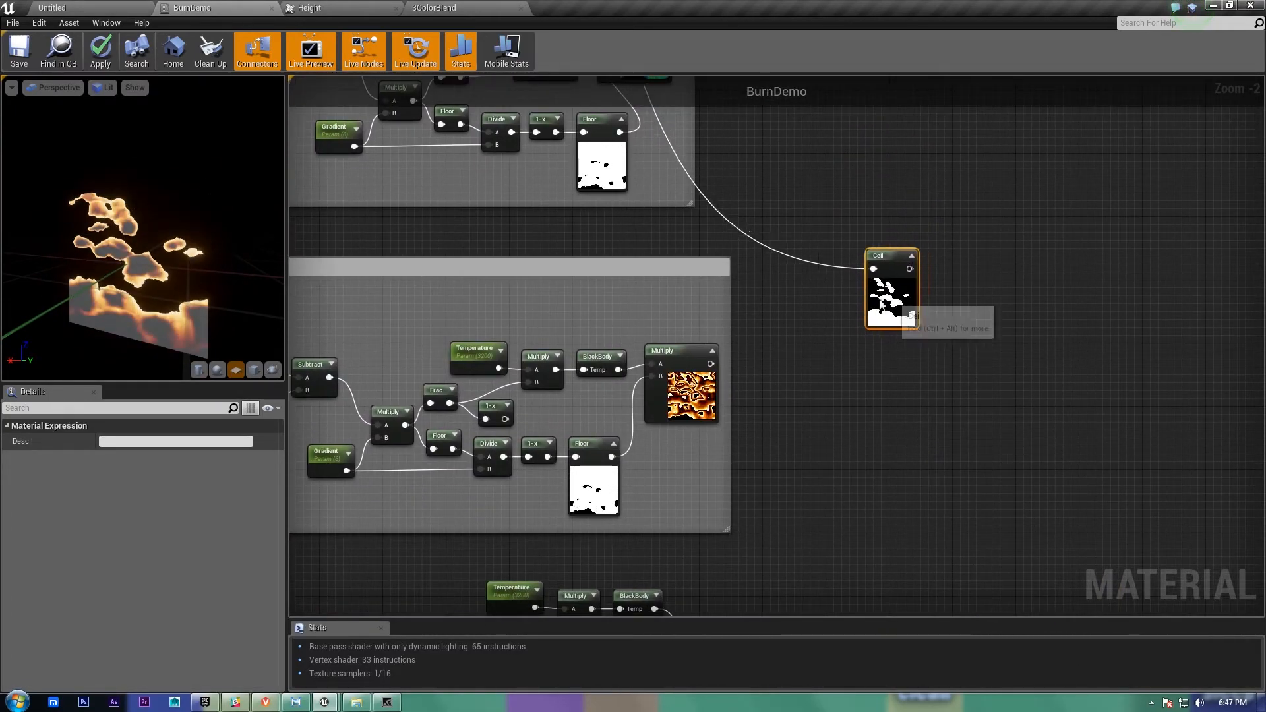
drag(905, 300, 811, 301)
scroll(745, 402, up, 1)
scroll(745, 402, up, 1)
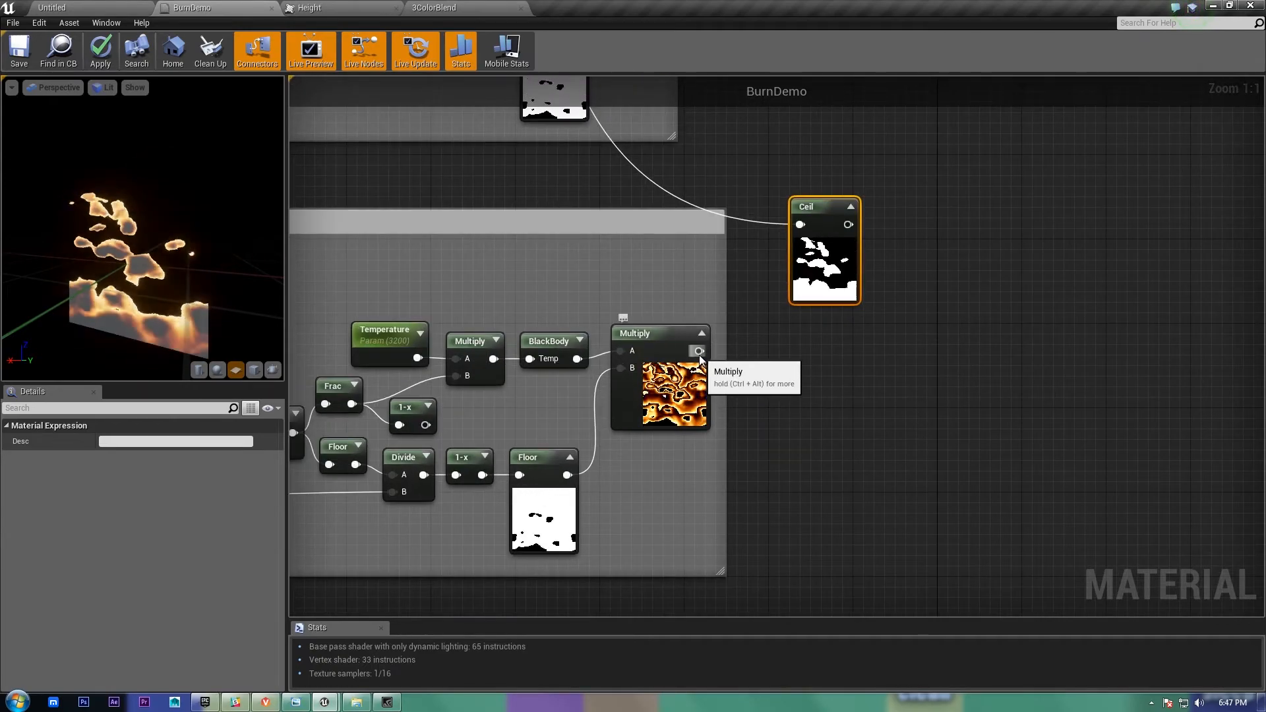
Step: Multiply the Ceil output by the BlackBody group's final Multiply output with a new Multiply node and preview it
drag(849, 225, 947, 315)
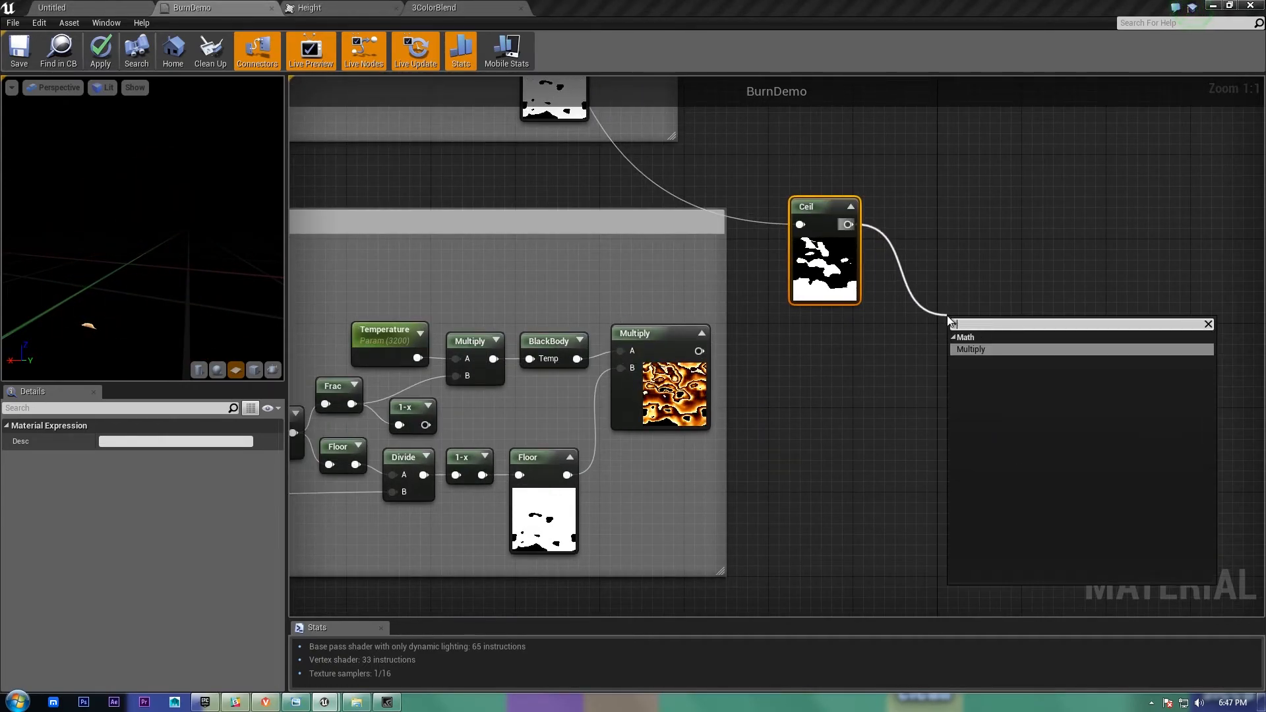
drag(956, 359, 702, 355)
right_click(970, 327)
click(1005, 335)
drag(969, 325, 931, 288)
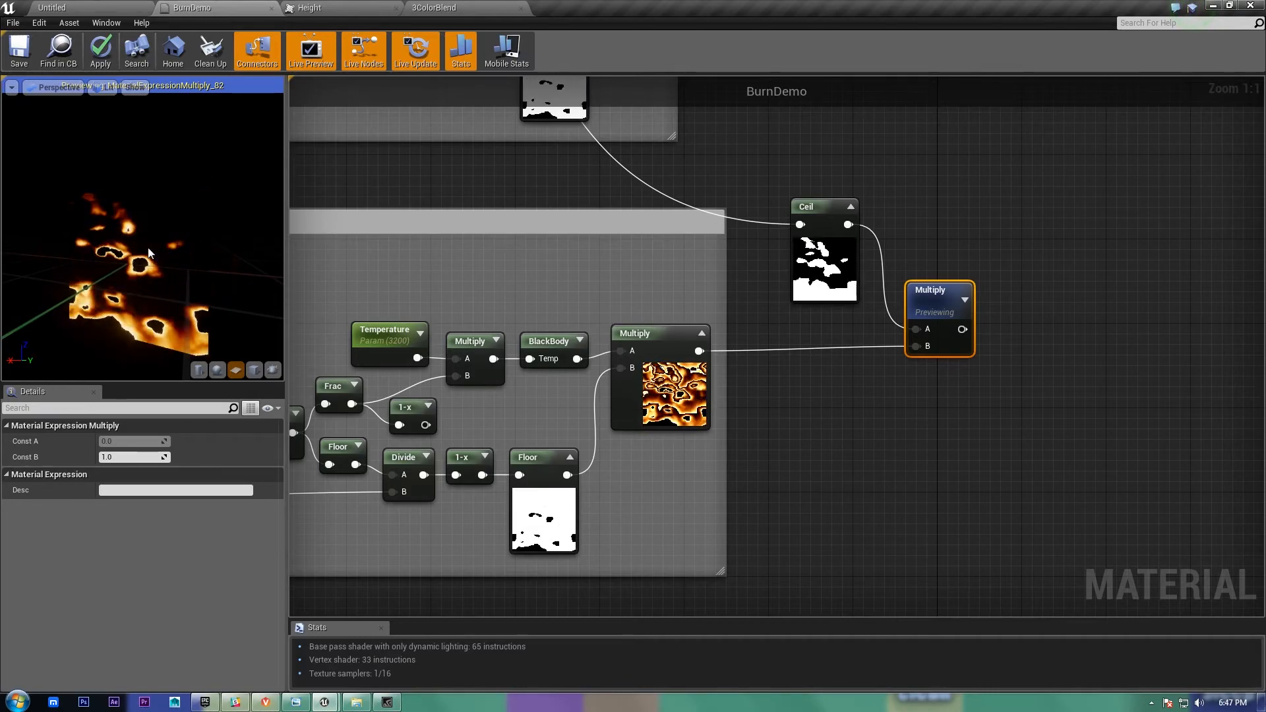
Step: Create an Add node from the BlackBody group's final Multiply output with Const B set to 0.1
drag(712, 357, 818, 422)
key(Escape)
click(156, 456)
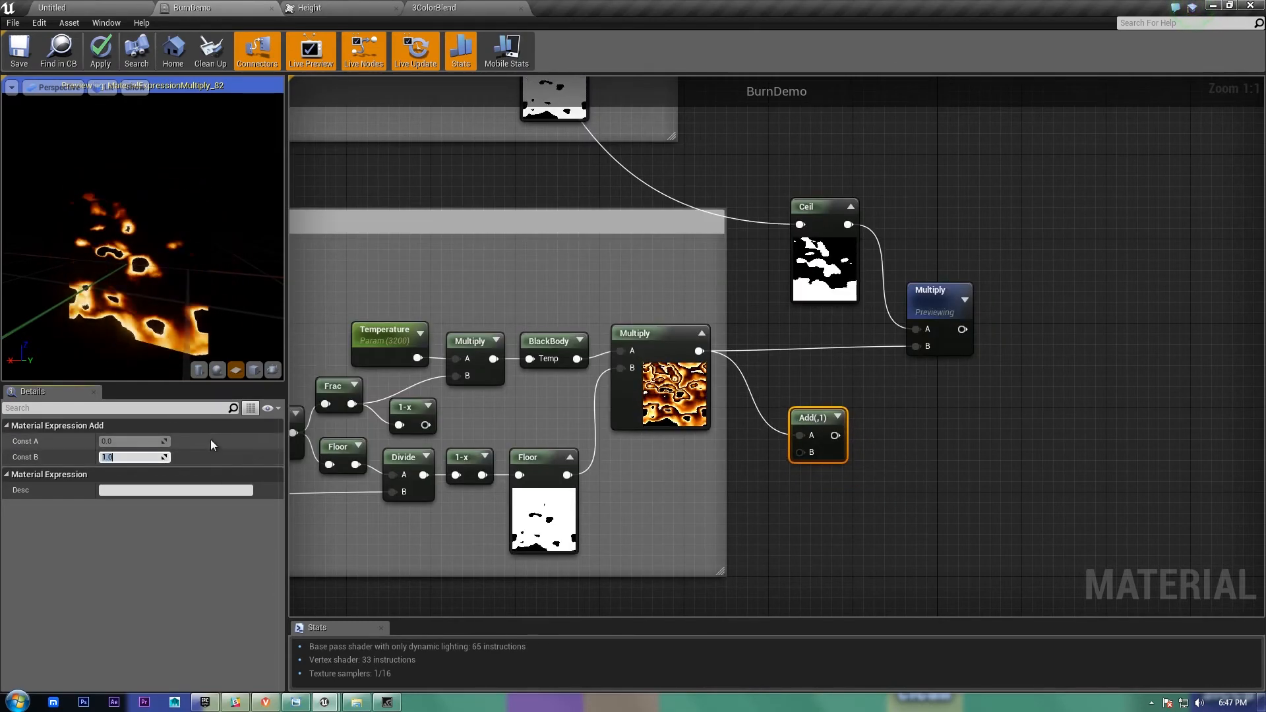
text(.1)
key(Return)
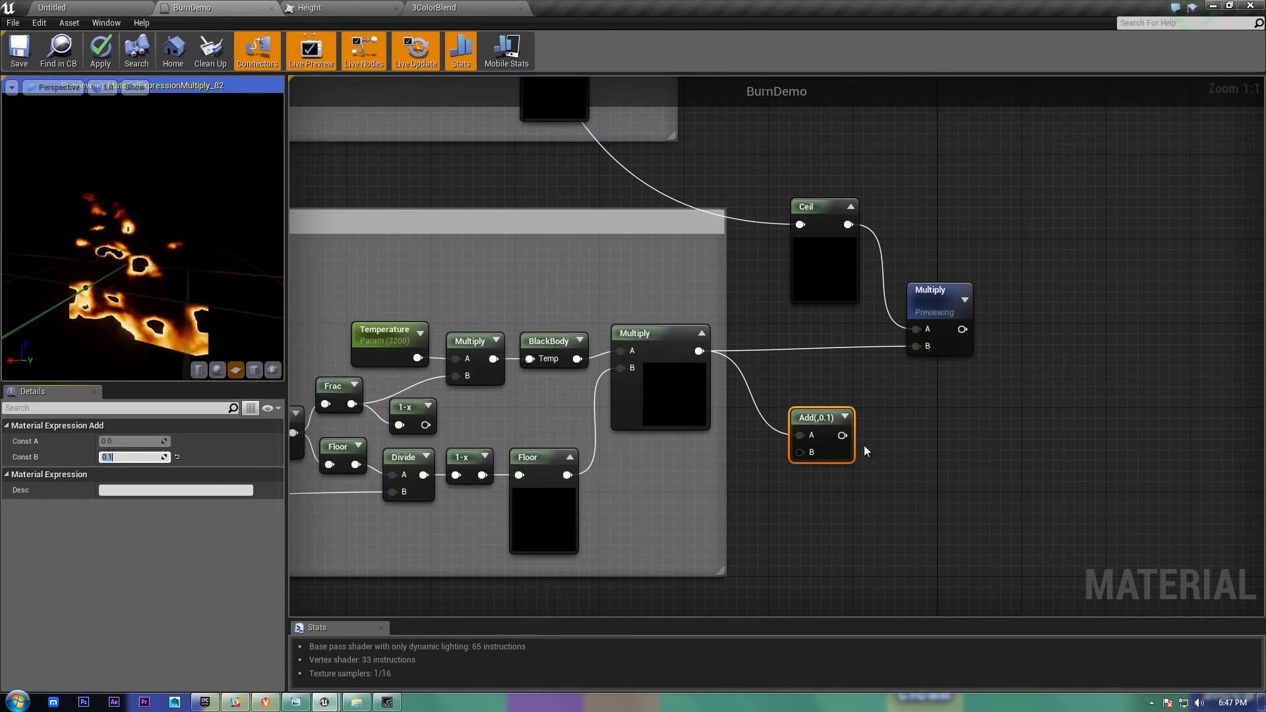
Step: Connect the Add node's output to the B input of the Multiply node that uses the Ceil mask
drag(843, 435, 913, 346)
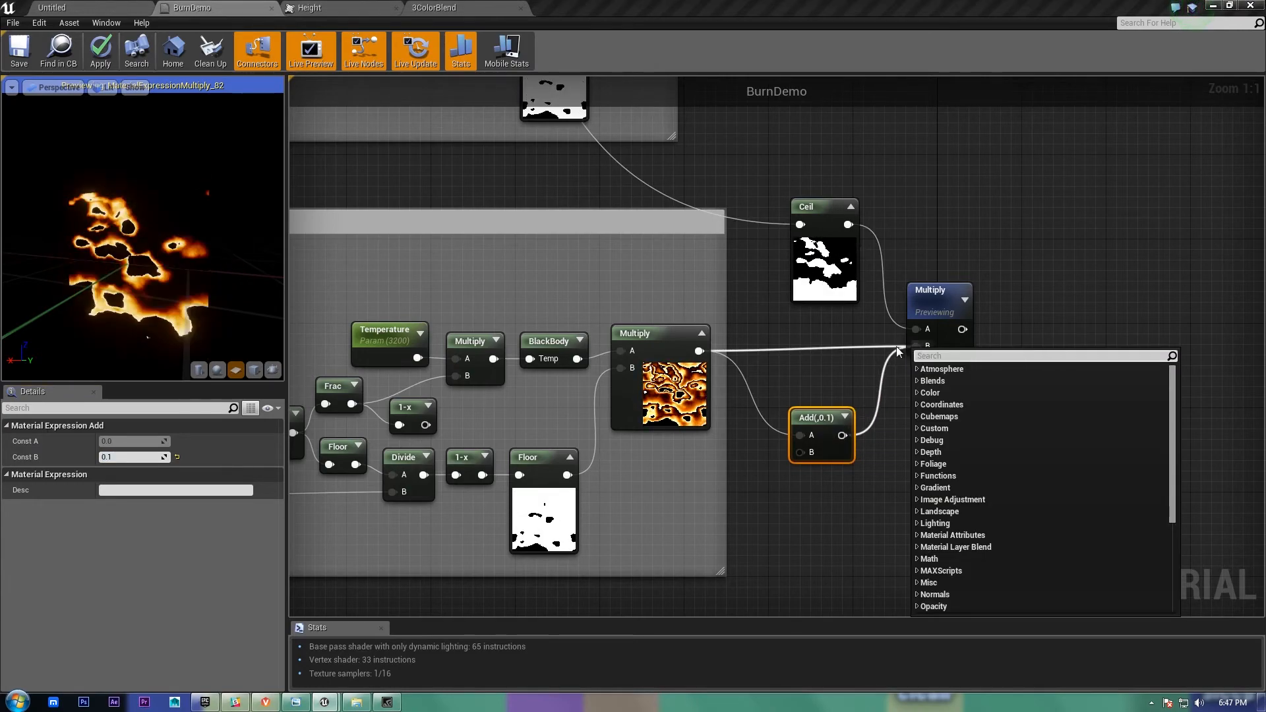
click(864, 396)
drag(862, 408, 921, 349)
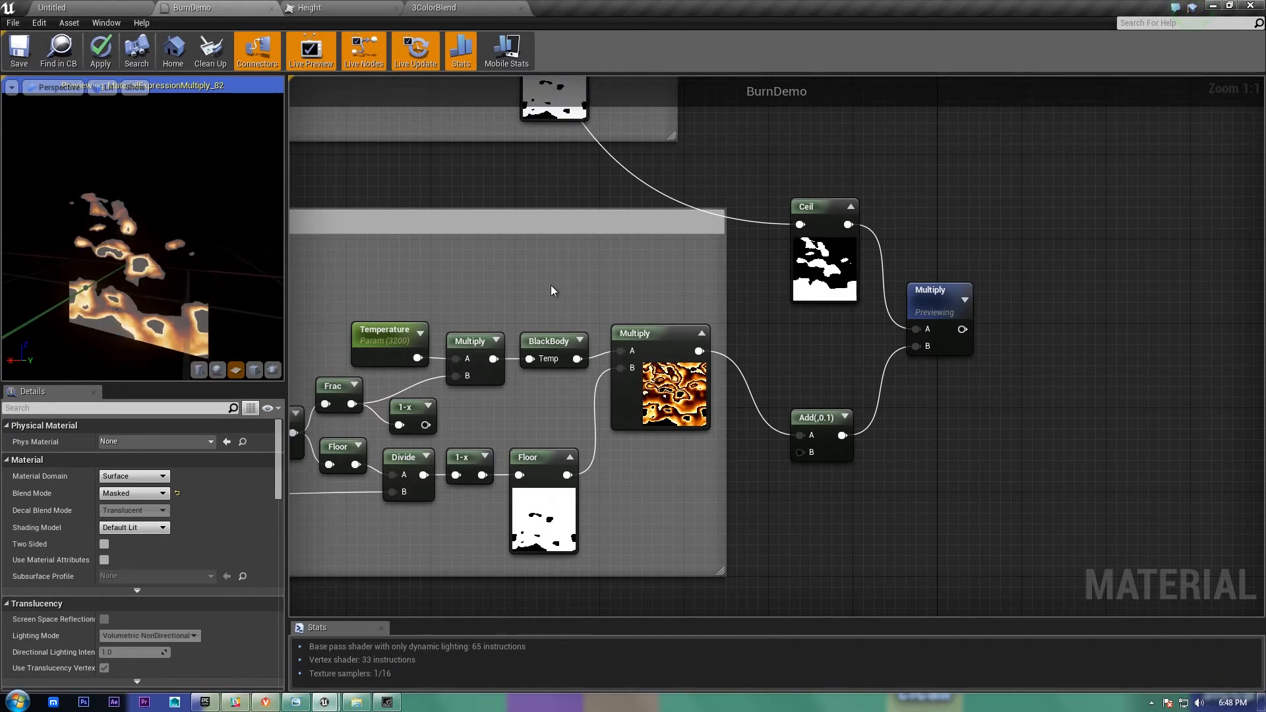
Step: Route the Frac output through the 1-x node into the Temperature Multiply's B input and align 1-x with Frac
right_drag(551, 283, 761, 283)
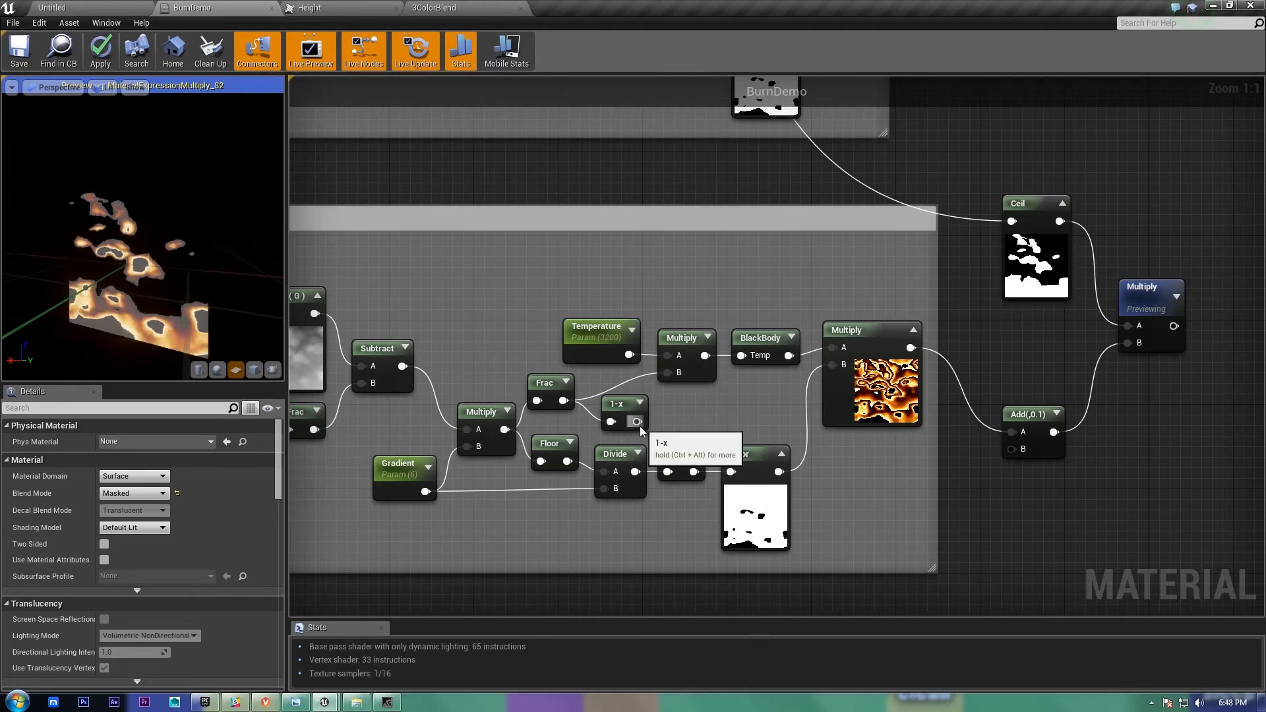
drag(649, 396, 668, 372)
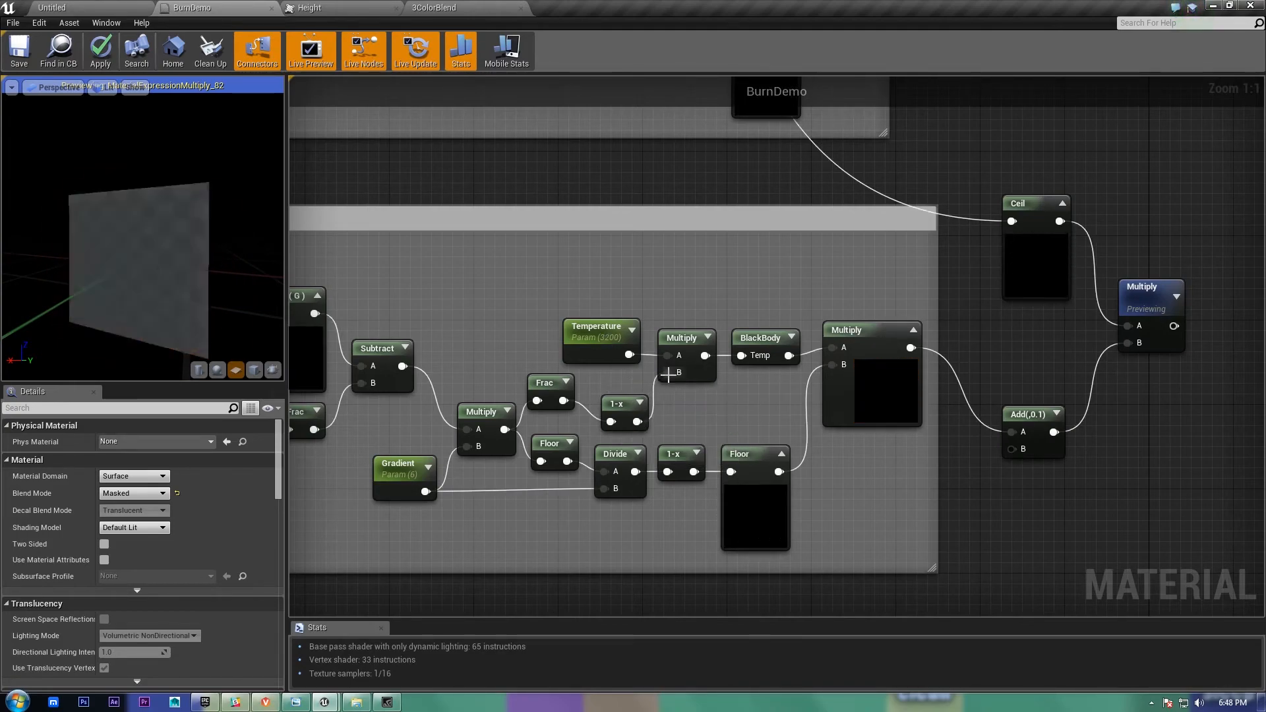
drag(616, 411, 616, 390)
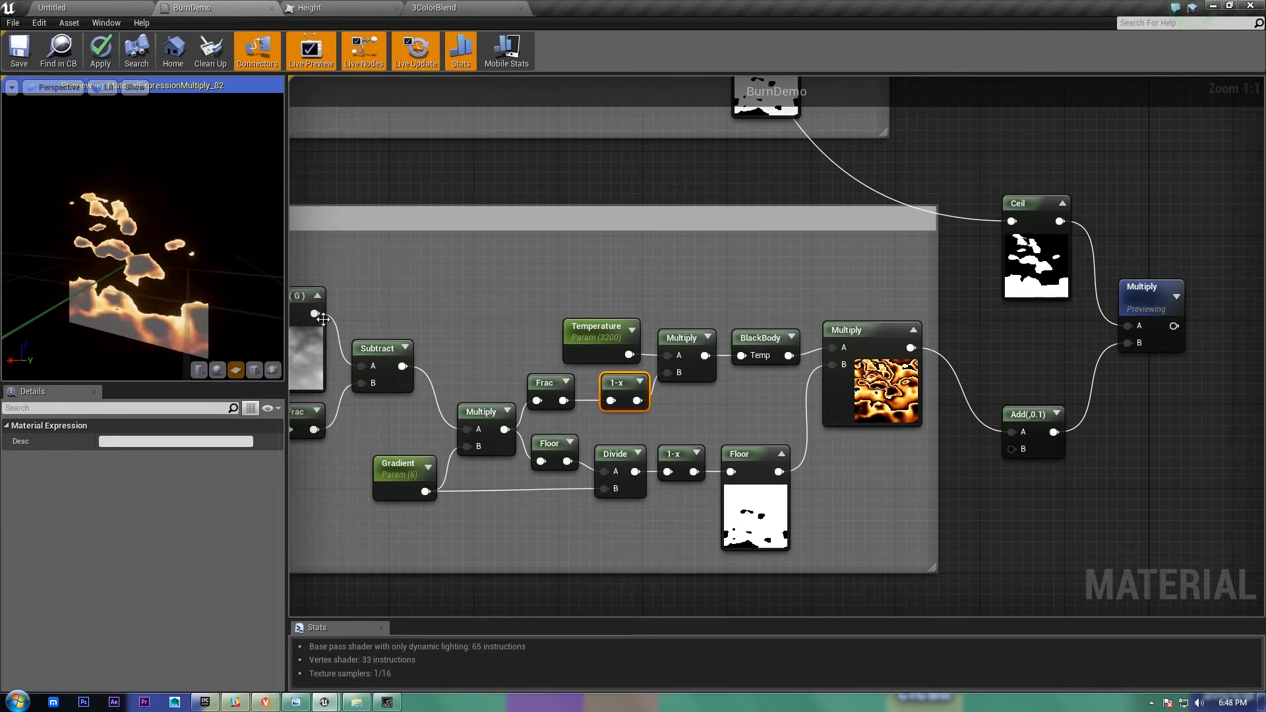
Step: Stop previewing the Multiply node that combines the Ceil mask with the BlackBody result
scroll(834, 465, down, 3)
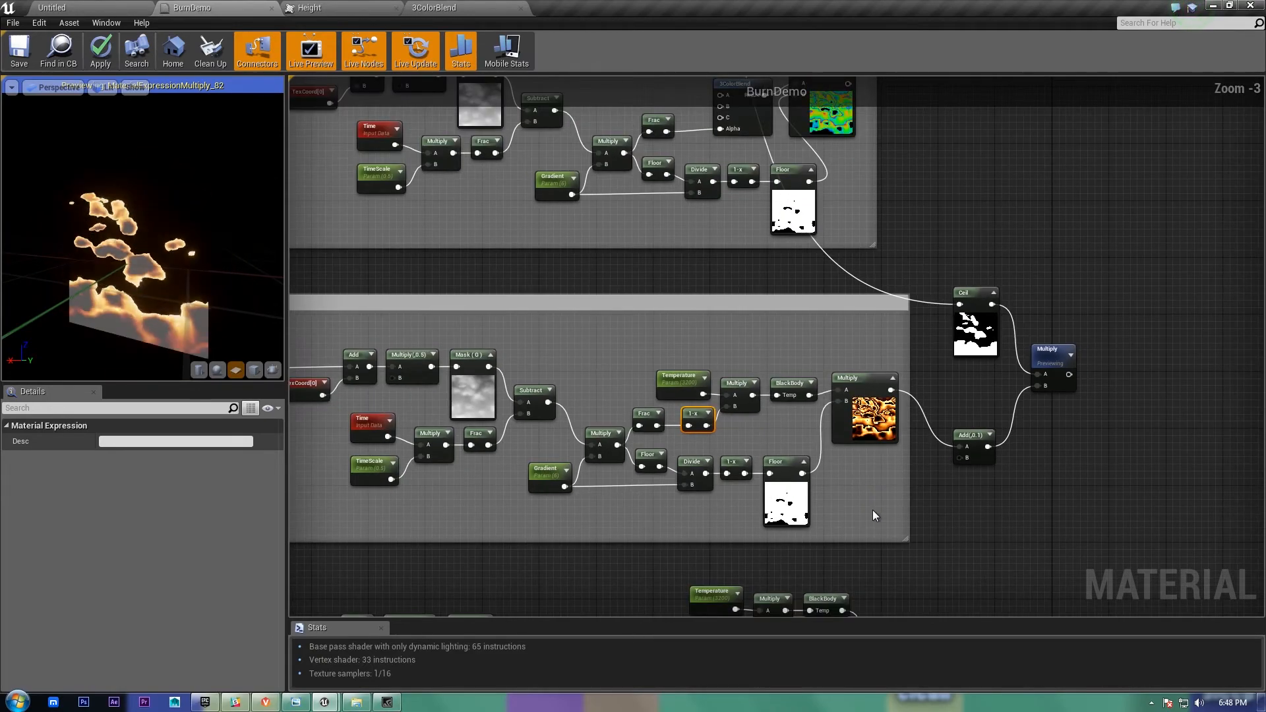
right_drag(872, 509, 857, 221)
scroll(984, 406, up, 3)
right_drag(841, 364, 1035, 324)
scroll(1034, 323, down, 3)
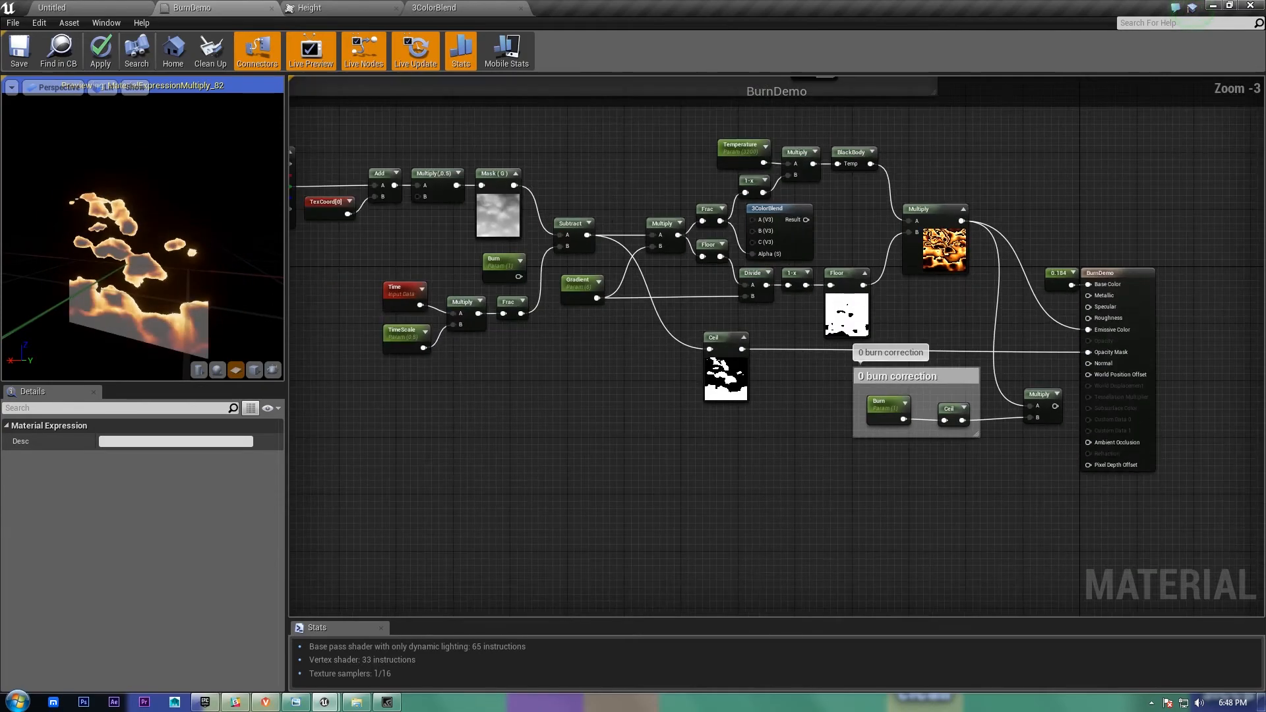
right_click(1075, 201)
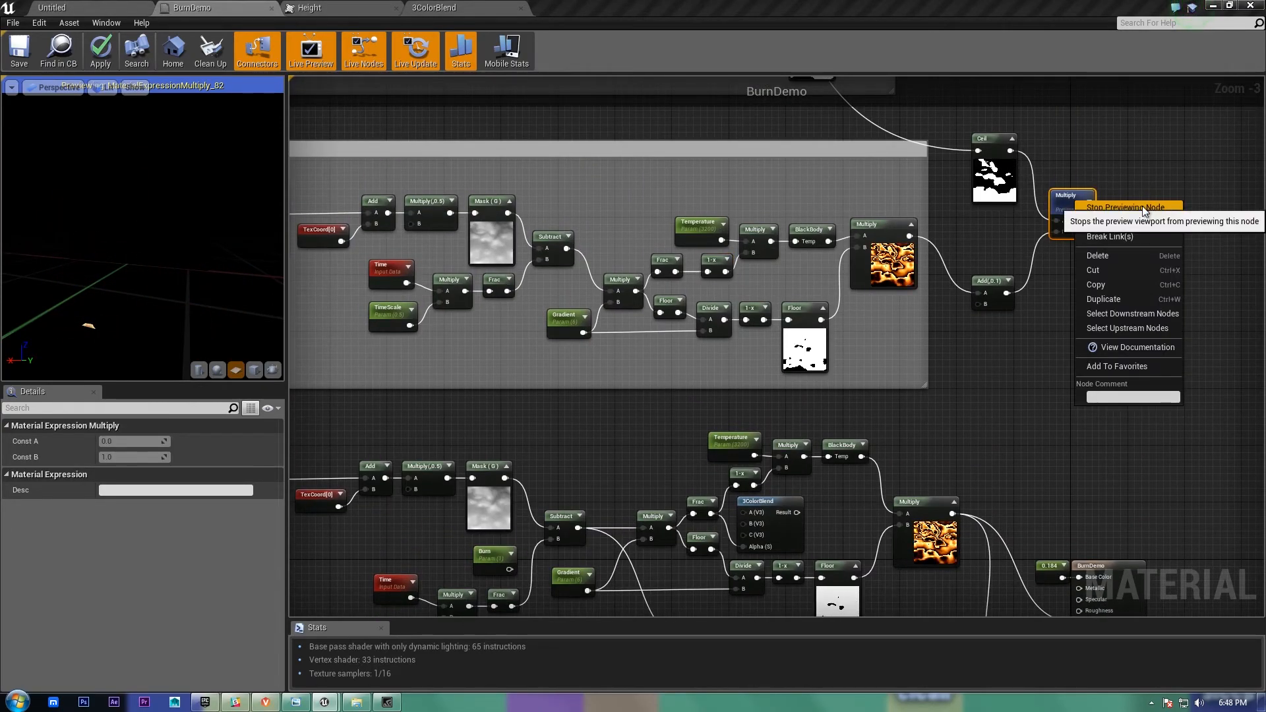
click(1143, 213)
mouse_move(1046, 417)
right_down()
mouse_move(1141, 206)
mouse_move(1102, 192)
right_up()
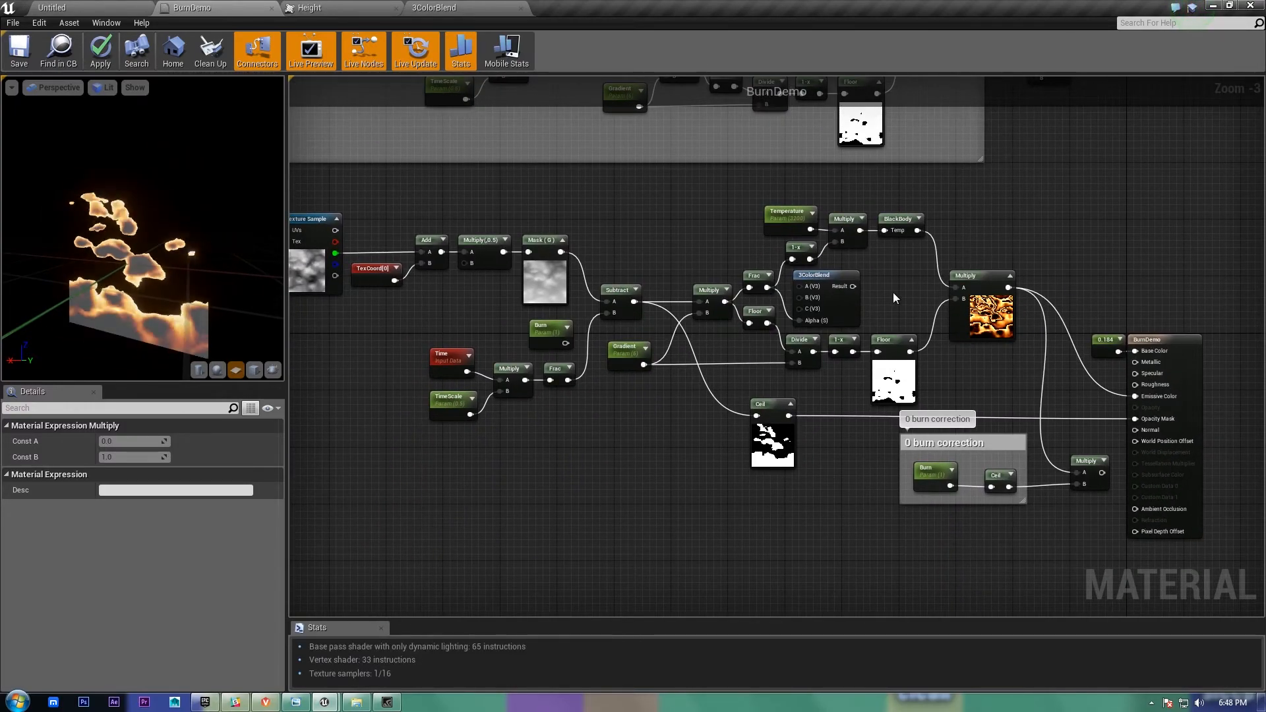
Step: Examine the 0.184 constant feeding Base Color and the whole final network that leads into the BurnDemo material node
right_drag(1098, 289, 982, 271)
scroll(982, 271, up, 9)
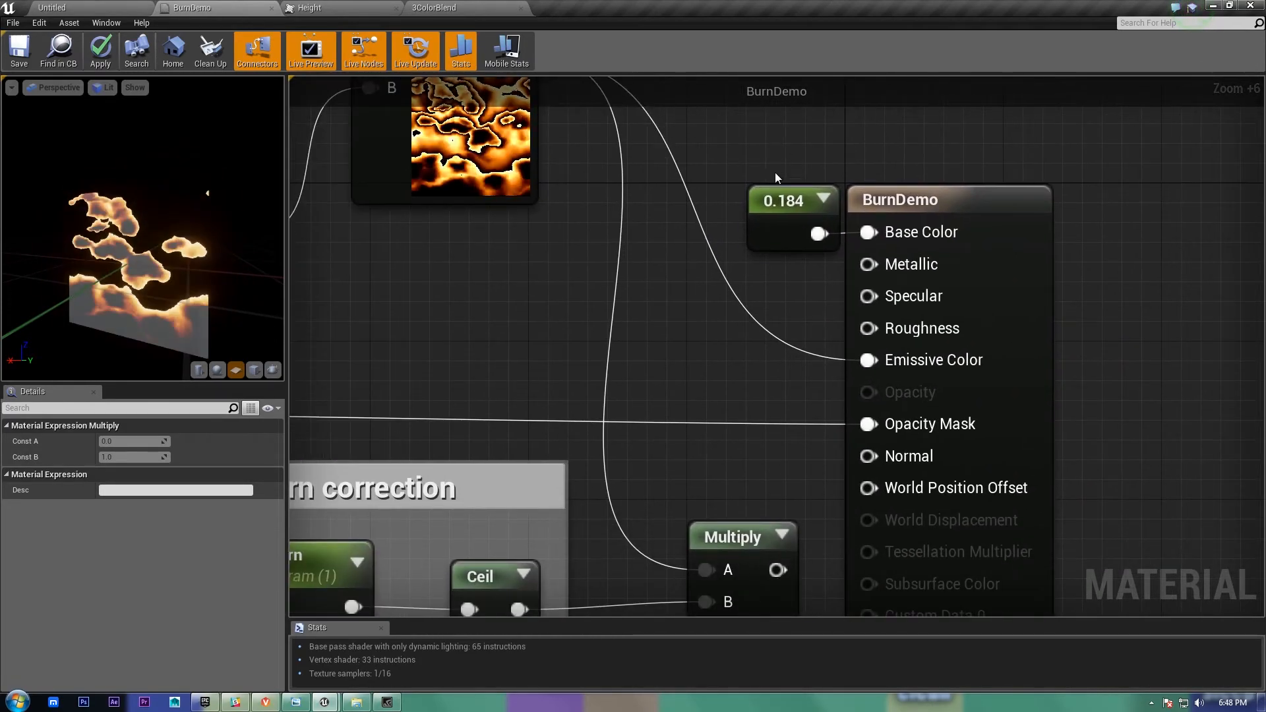
click(780, 221)
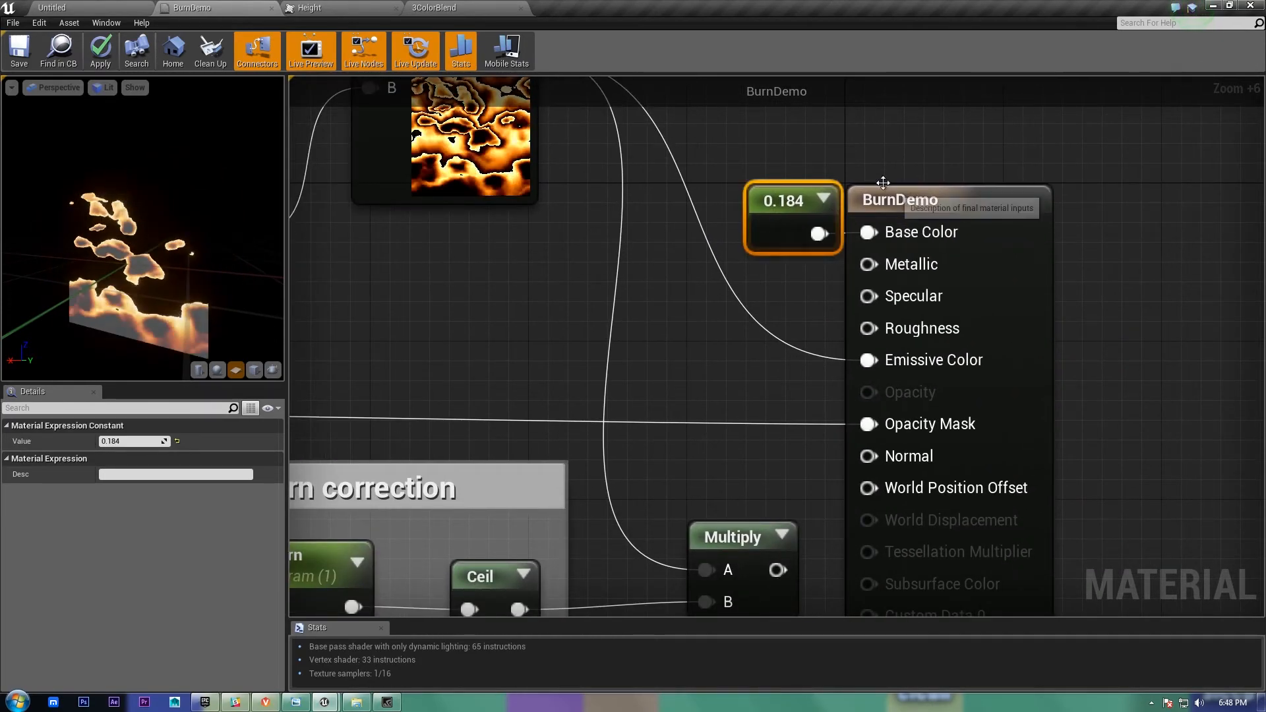
scroll(614, 277, down, 4)
scroll(613, 275, down, 1)
right_drag(652, 157, 1077, 279)
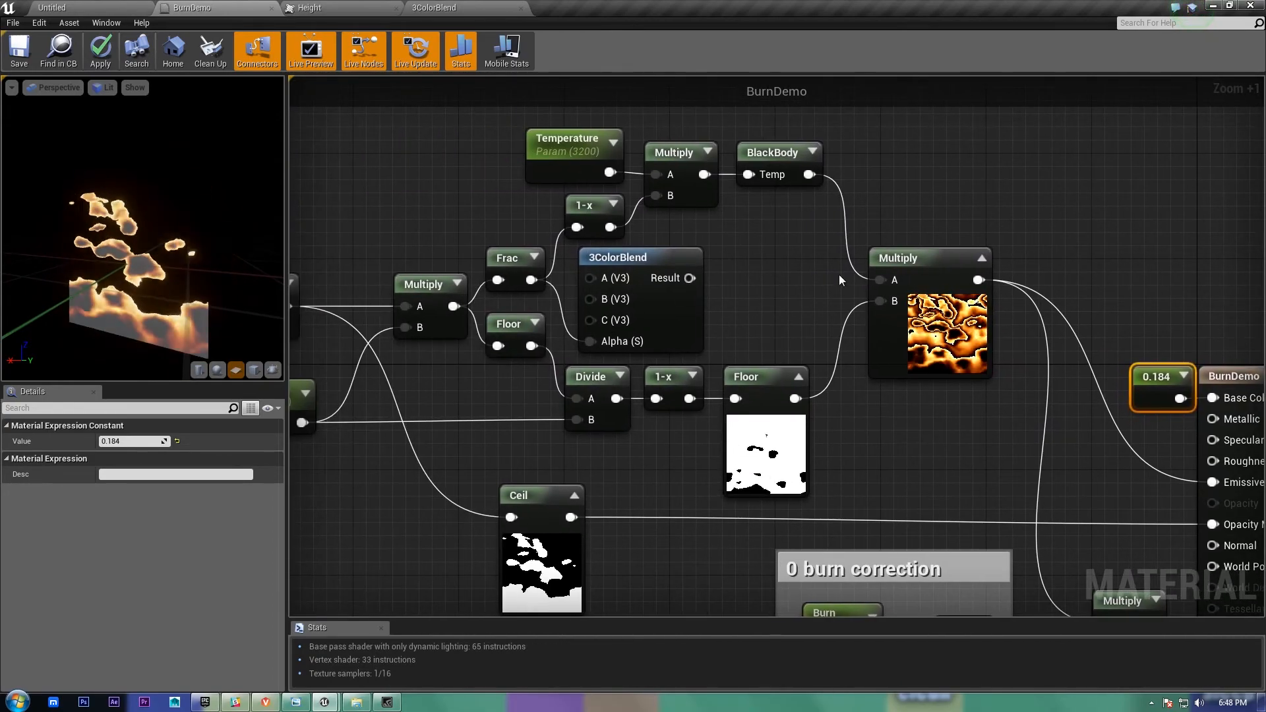
scroll(781, 335, down, 2)
scroll(781, 334, down, 2)
right_drag(780, 292, 1013, 288)
right_drag(803, 373, 721, 362)
drag(320, 187, 1069, 417)
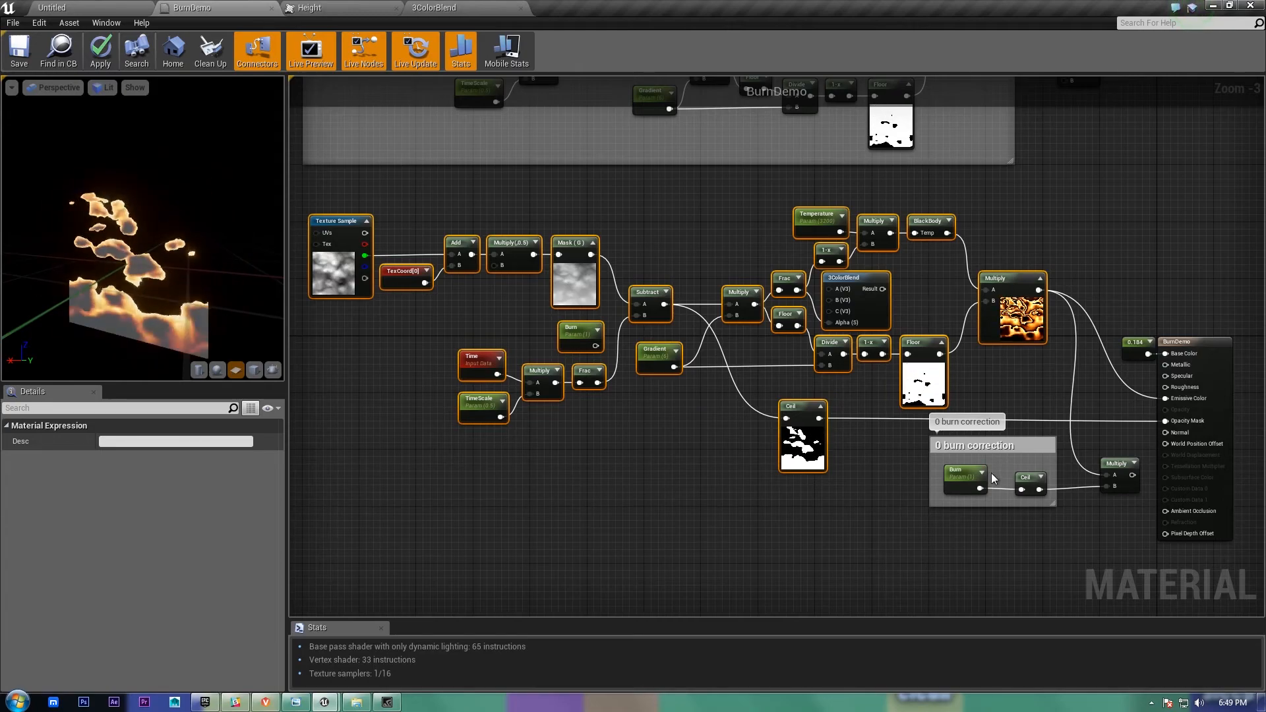
Step: Connect the Burn parameter to the B input of the final network's Subtract node, replacing the time-driven Frac output
scroll(561, 332, up, 1)
scroll(562, 331, up, 2)
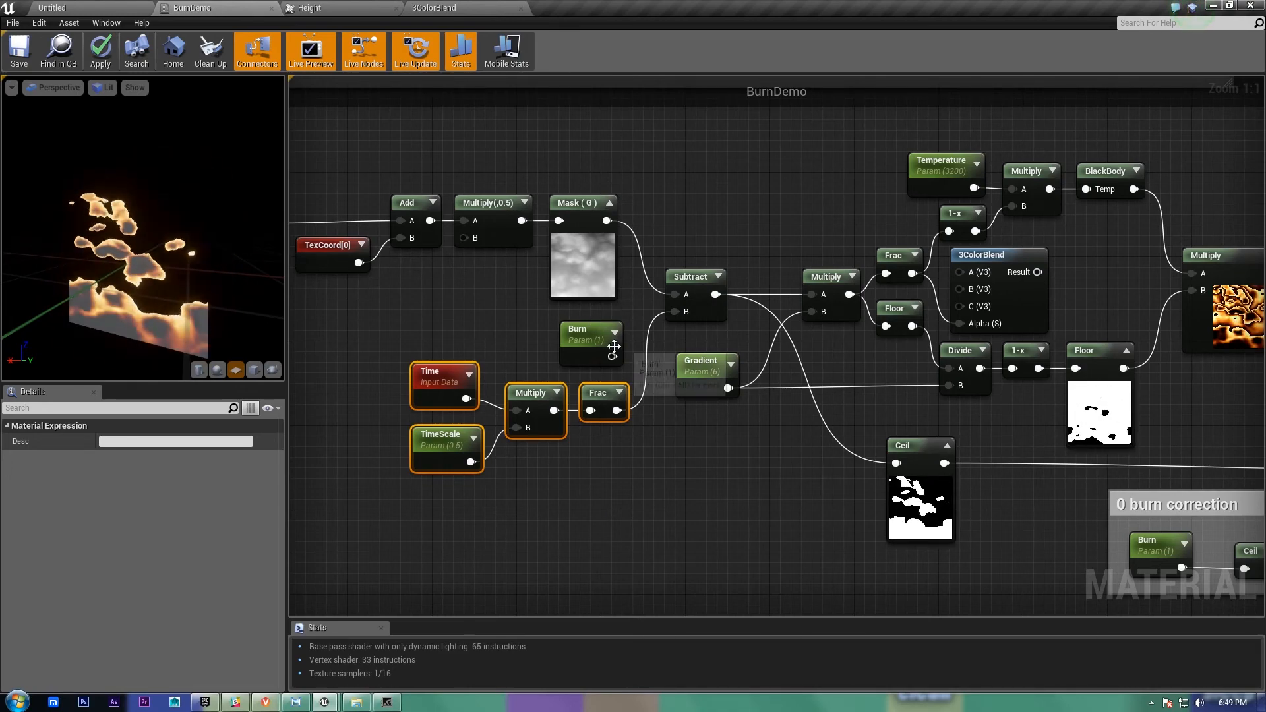
drag(612, 356, 676, 312)
click(579, 338)
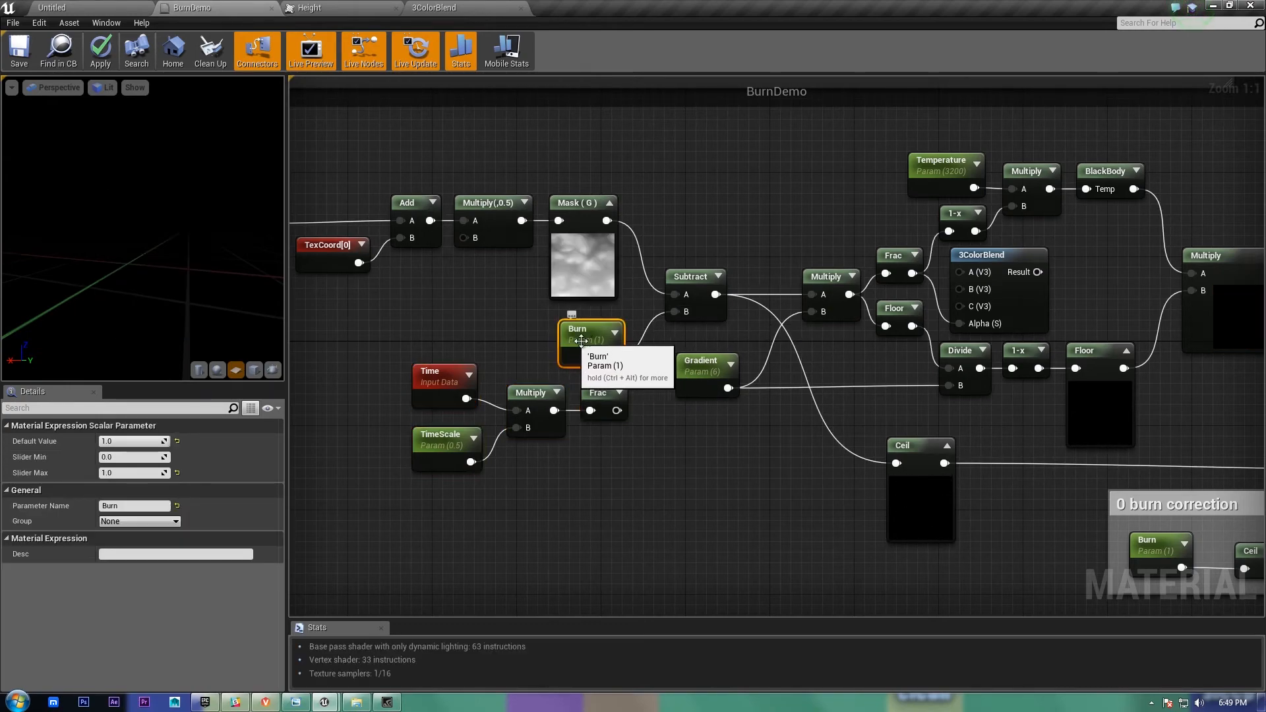
Step: Examine the final network's Ceil mask and 0 burn correction nodes, and compare them with the If node setup in the IF and 1-X group
right_drag(840, 478, 405, 372)
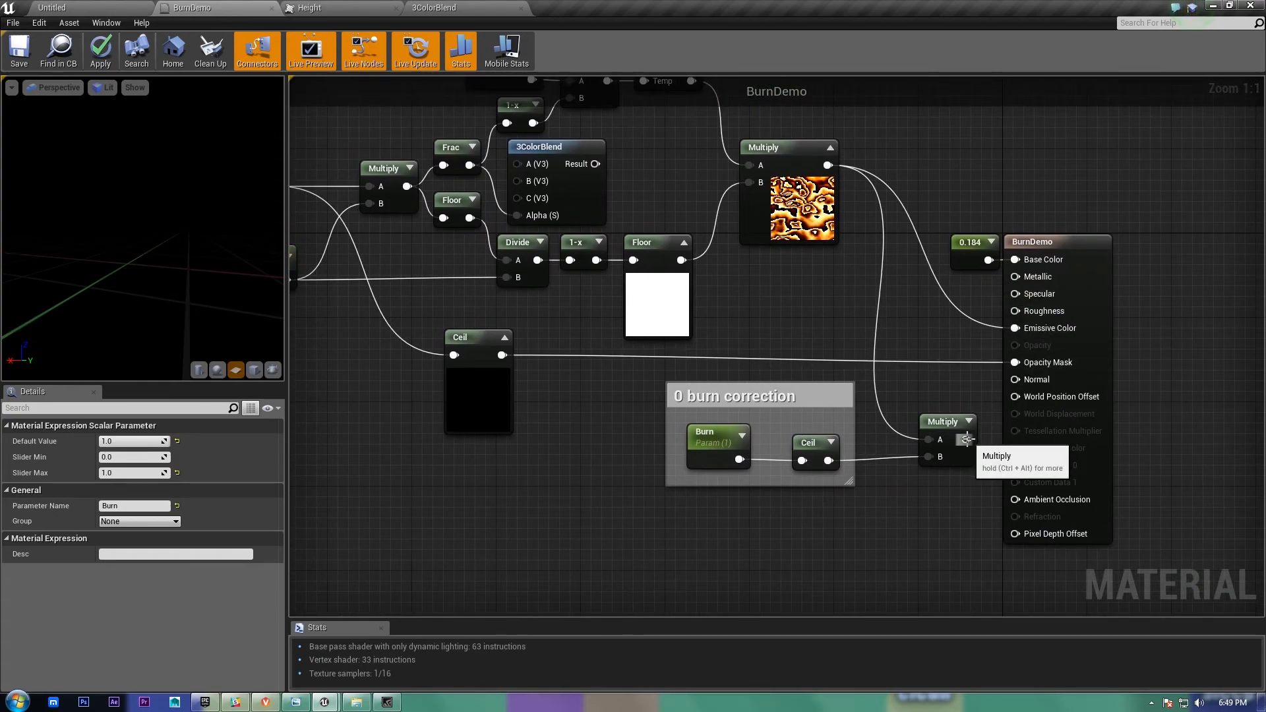
right_drag(533, 431, 717, 427)
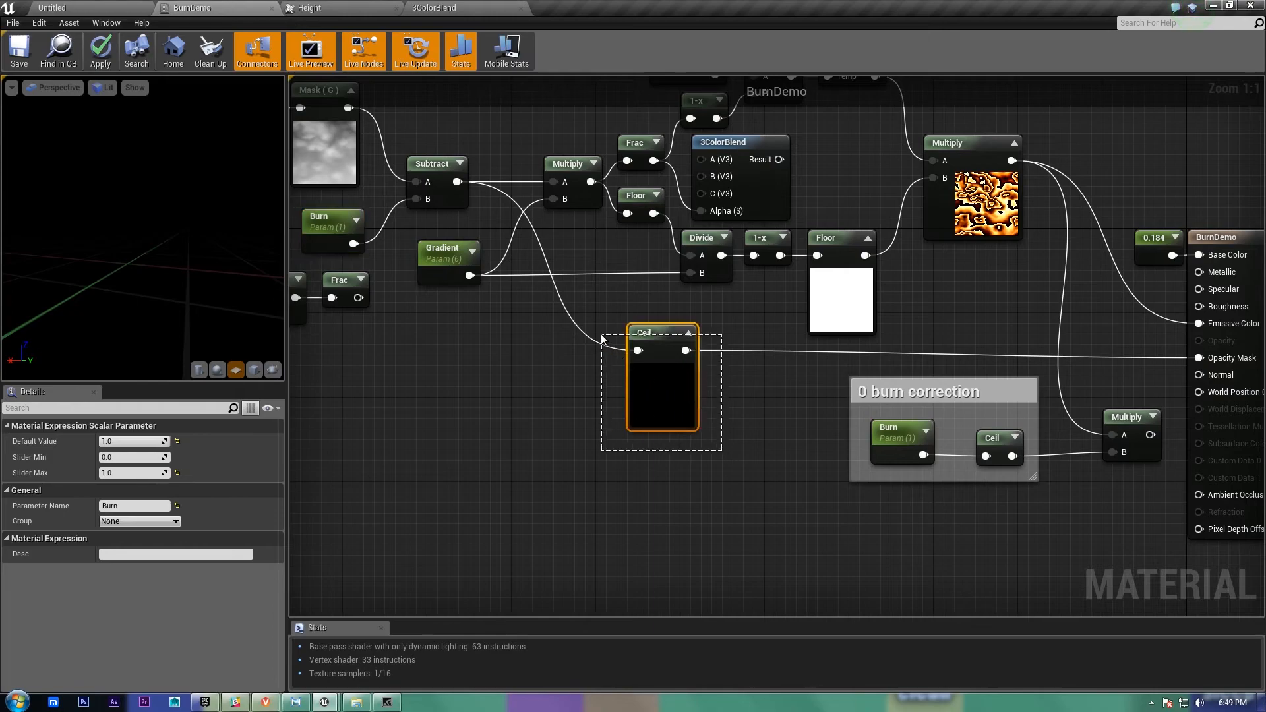
drag(600, 334, 600, 338)
scroll(600, 350, down, 7)
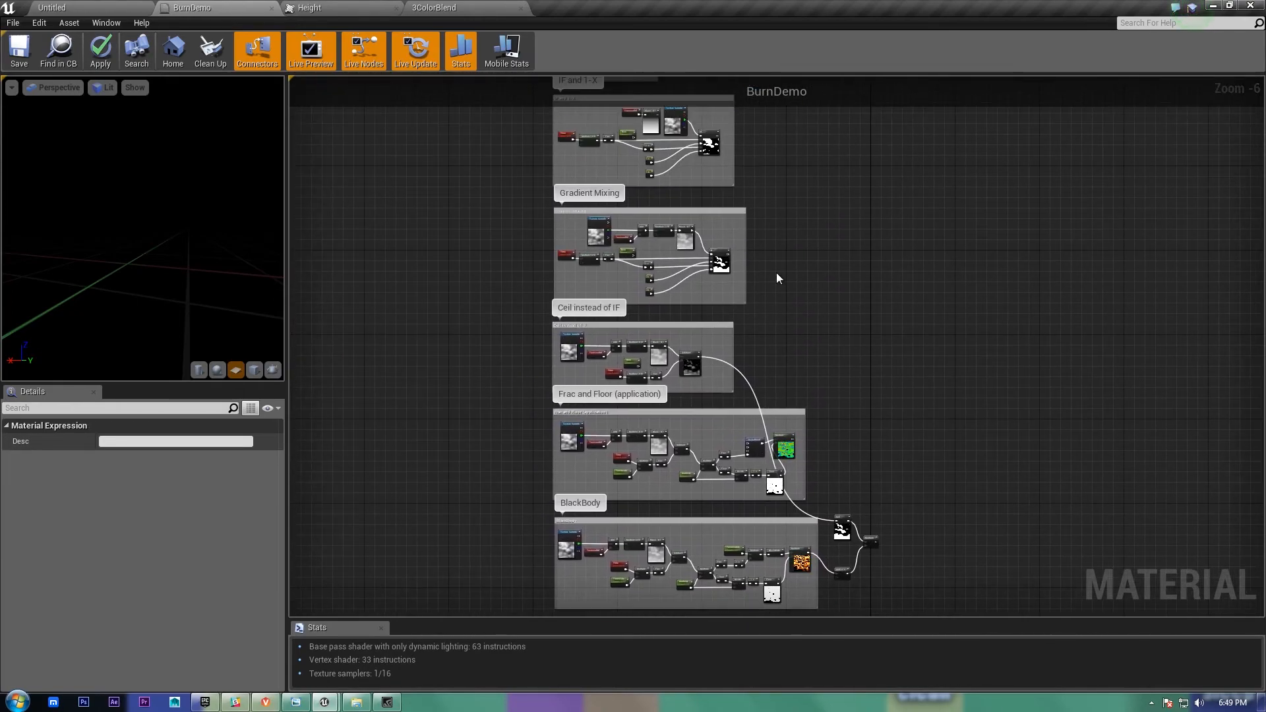
right_drag(824, 188, 826, 269)
scroll(662, 238, up, 6)
right_drag(662, 238, 663, 287)
click(591, 267)
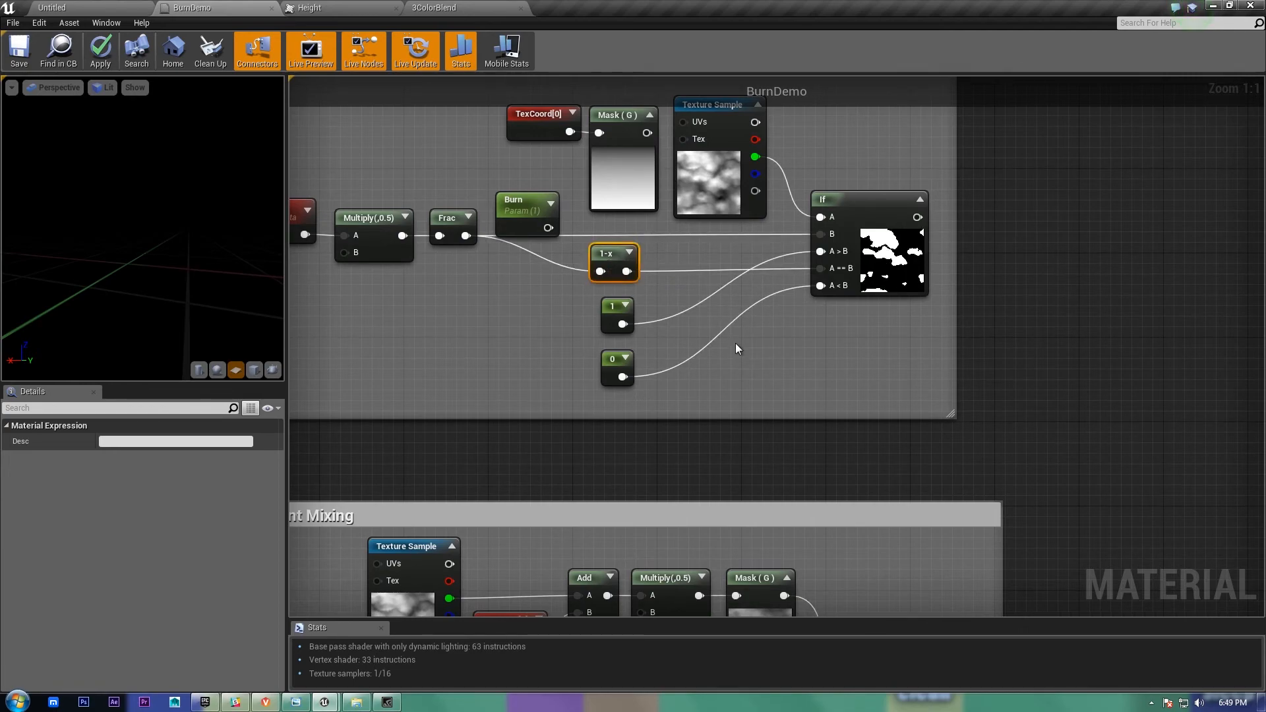
scroll(731, 354, down, 4)
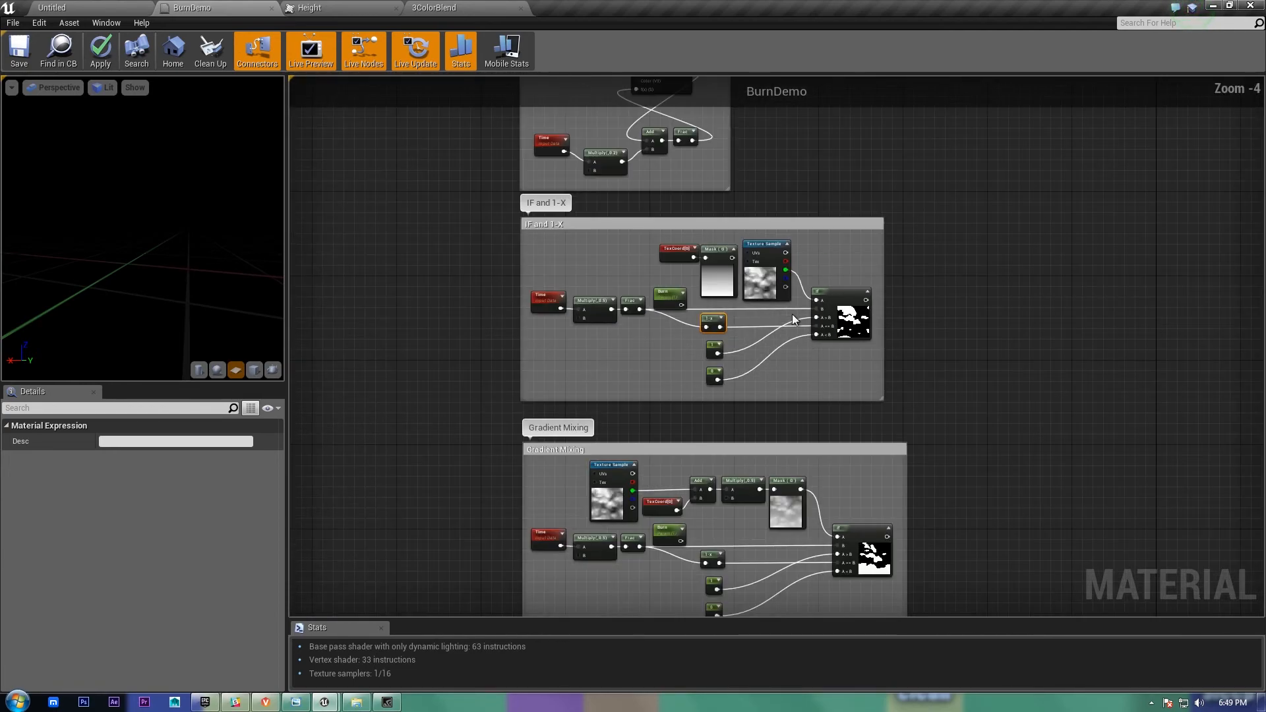
scroll(803, 325, up, 4)
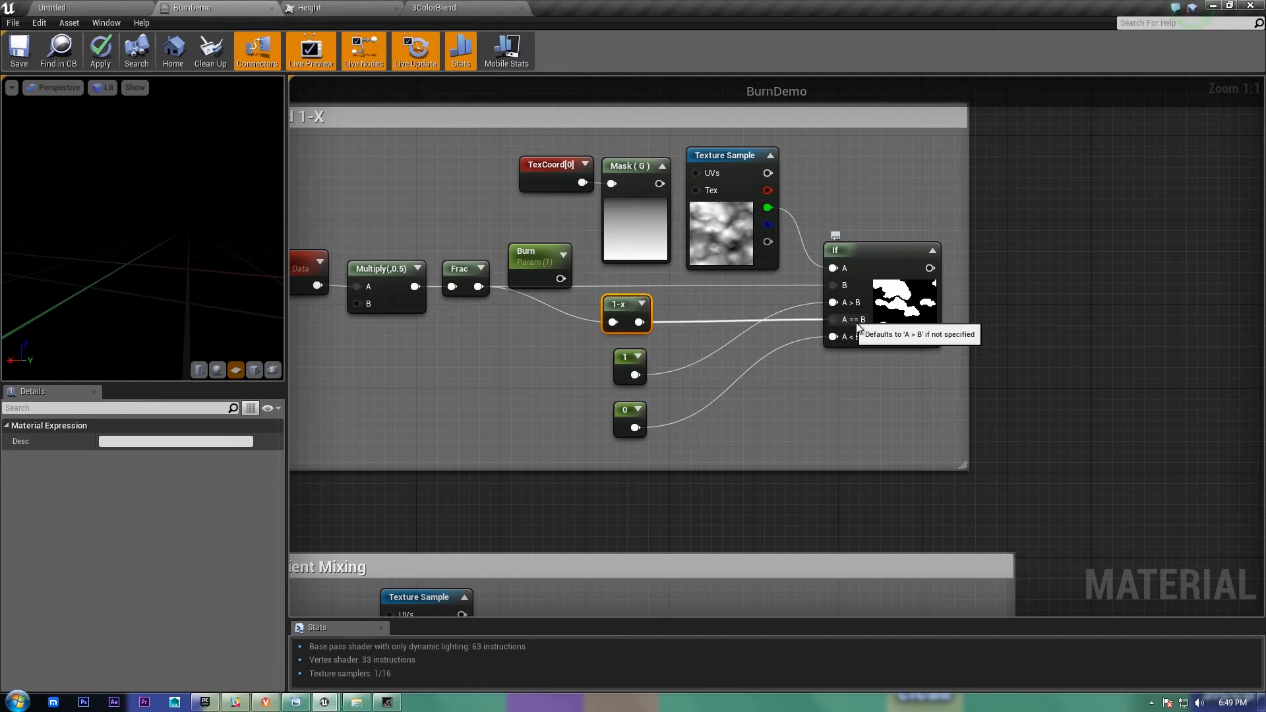
Step: Connect the 0 burn correction Multiply's output to Emissive Color, replacing the direct link from the BlackBody Multiply
scroll(1059, 477, down, 6)
right_drag(978, 452, 876, 276)
right_drag(986, 526, 961, 494)
scroll(789, 547, up, 6)
mouse_move(923, 401)
right_down()
mouse_move(938, 407)
mouse_move(906, 564)
right_up()
drag(977, 506, 969, 441)
drag(999, 389, 1026, 394)
Step: Set the default value of the Burn parameter in the 0 burn correction group to 0
right_drag(756, 487, 893, 431)
right_drag(697, 462, 738, 461)
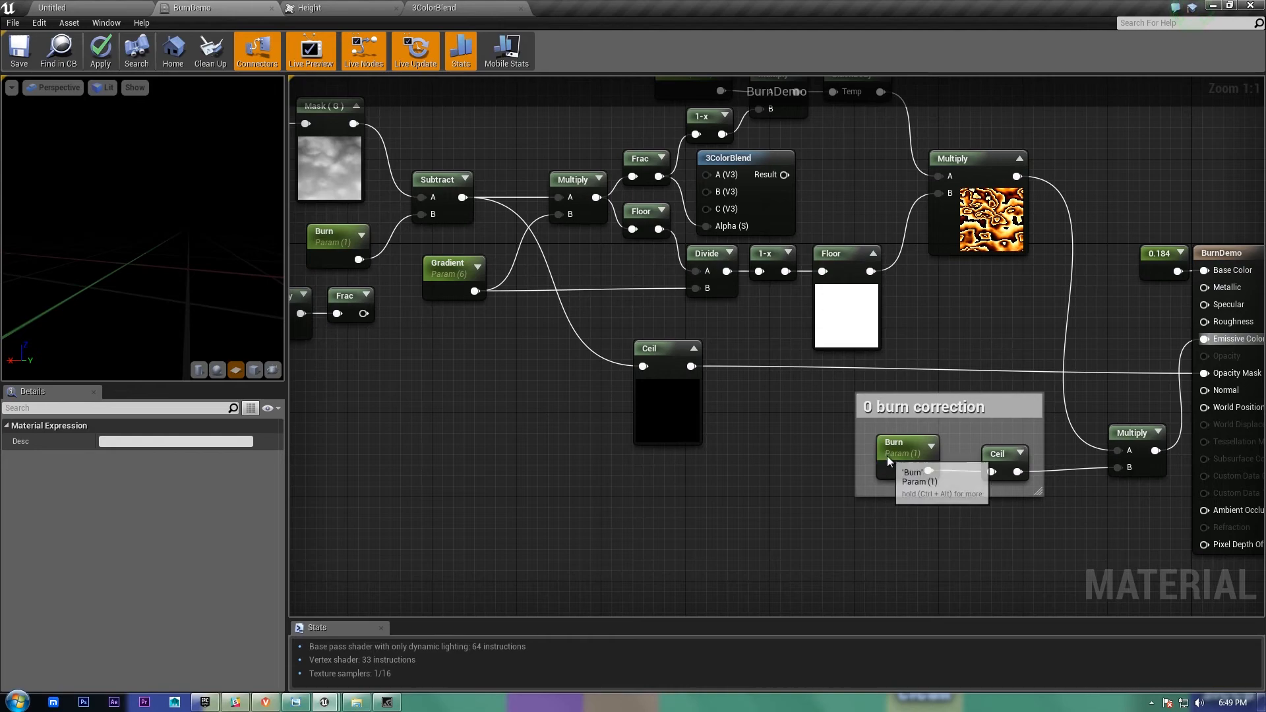
click(900, 470)
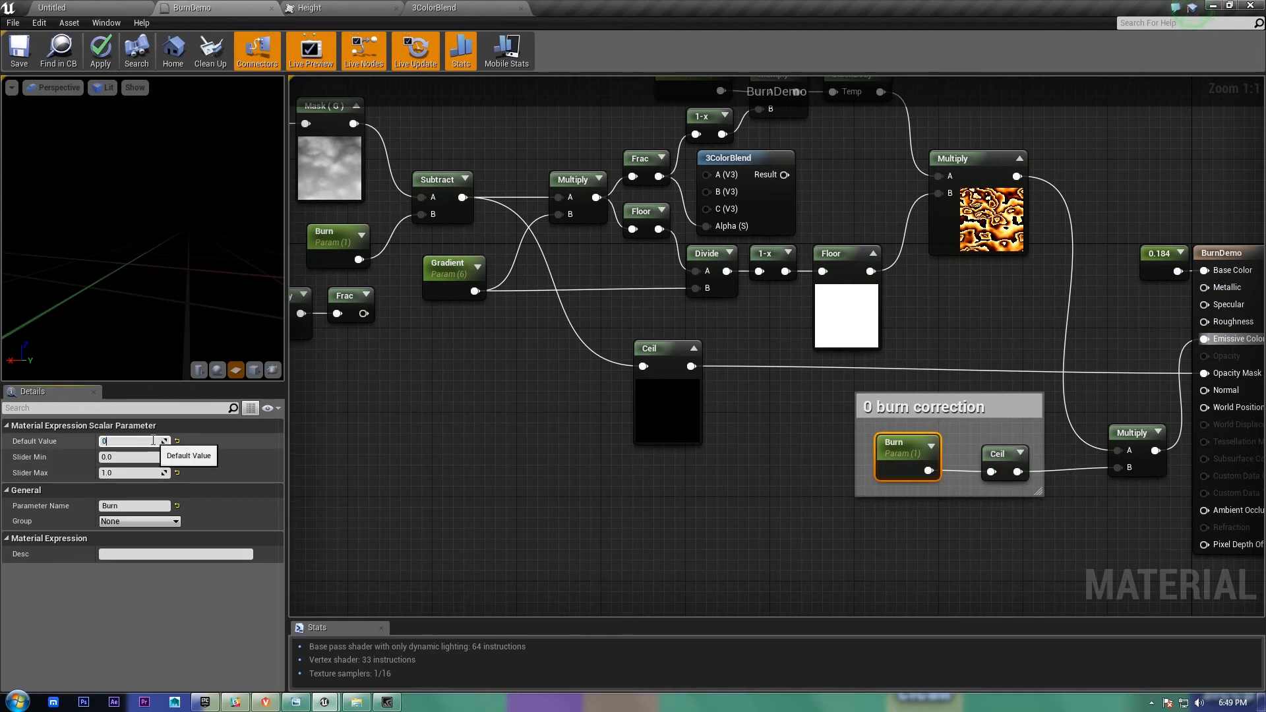
key(Return)
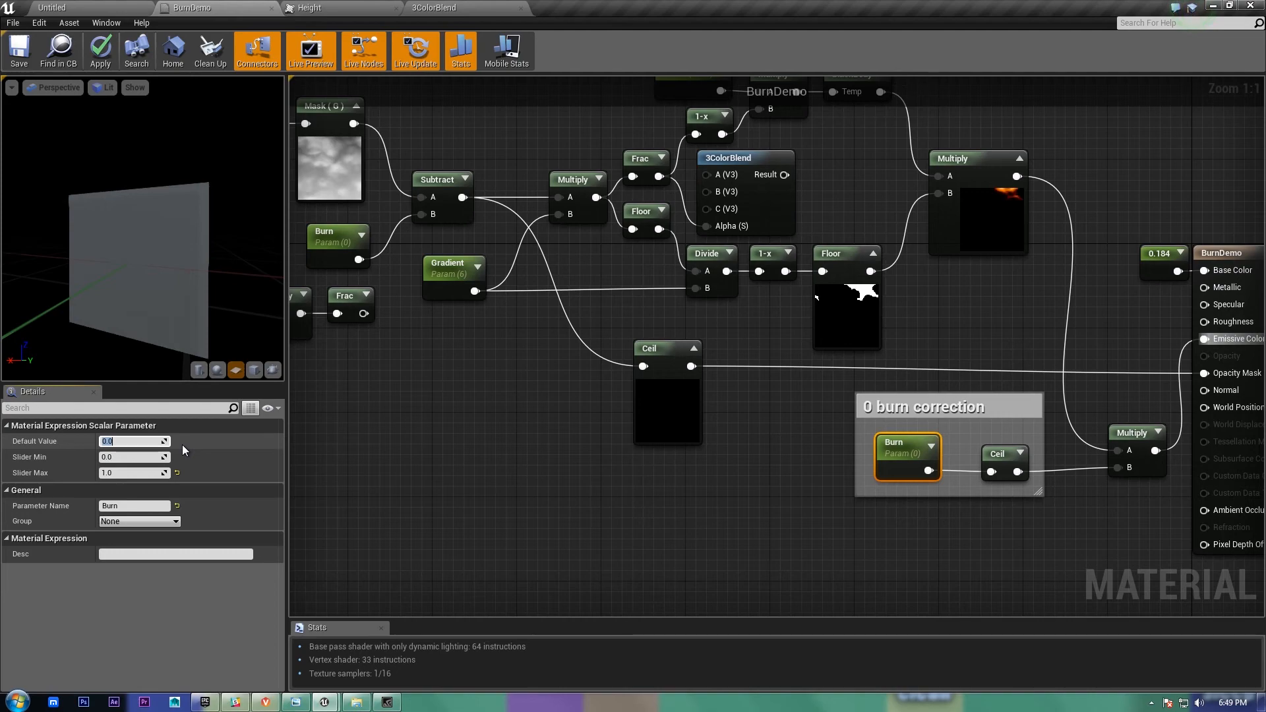
Step: Expand the preview of the burn correction Multiply node and set the Burn parameter's default value to 0.0002
right_drag(873, 447, 828, 487)
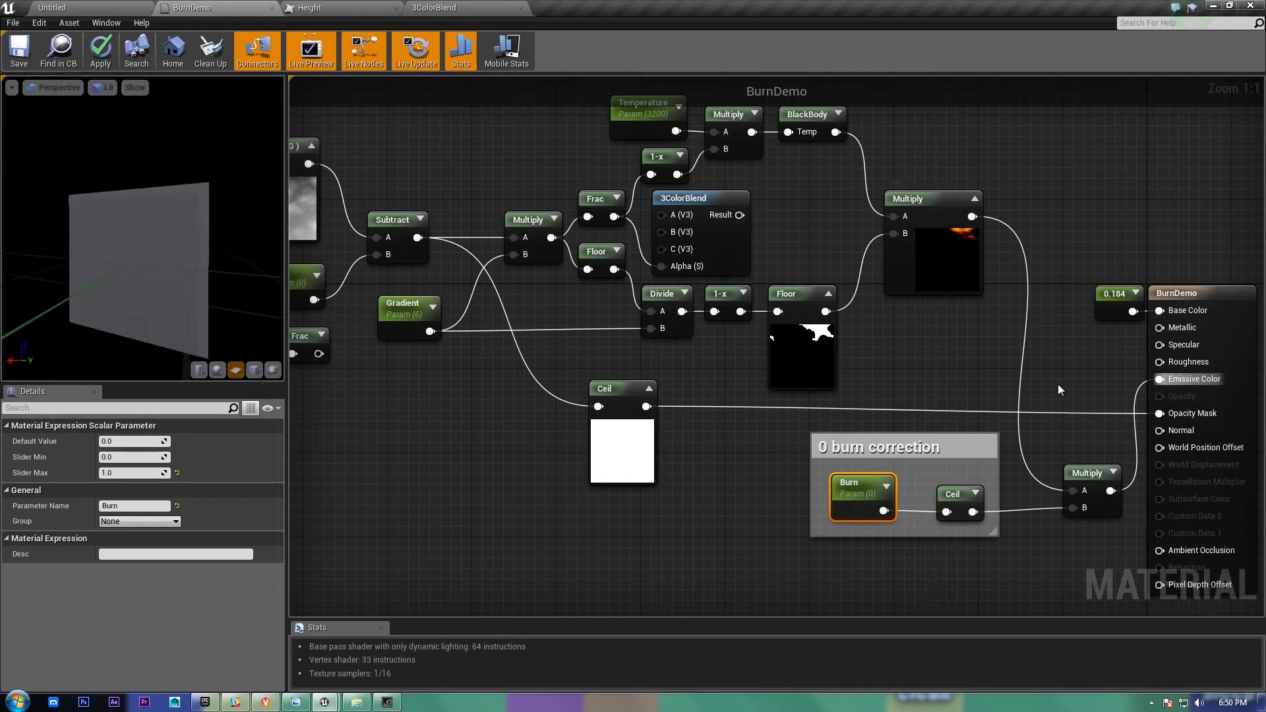
drag(1108, 474, 1075, 483)
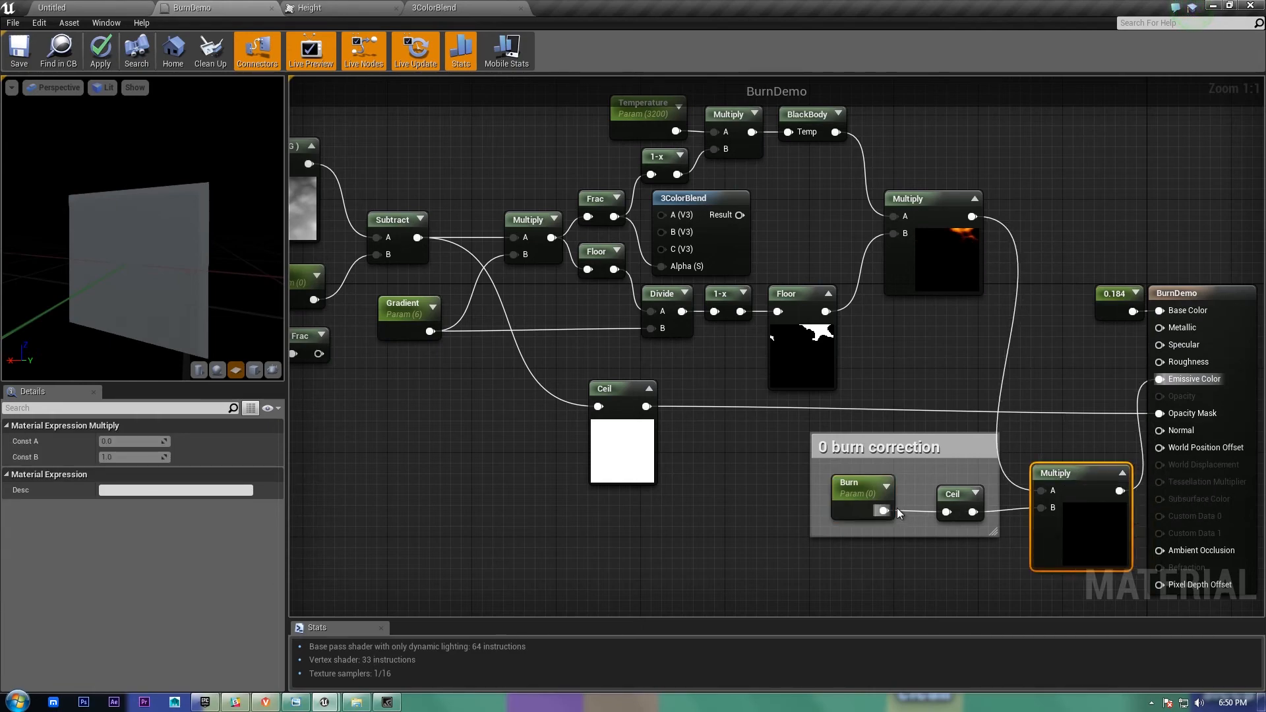
right_drag(833, 514, 827, 476)
click(828, 476)
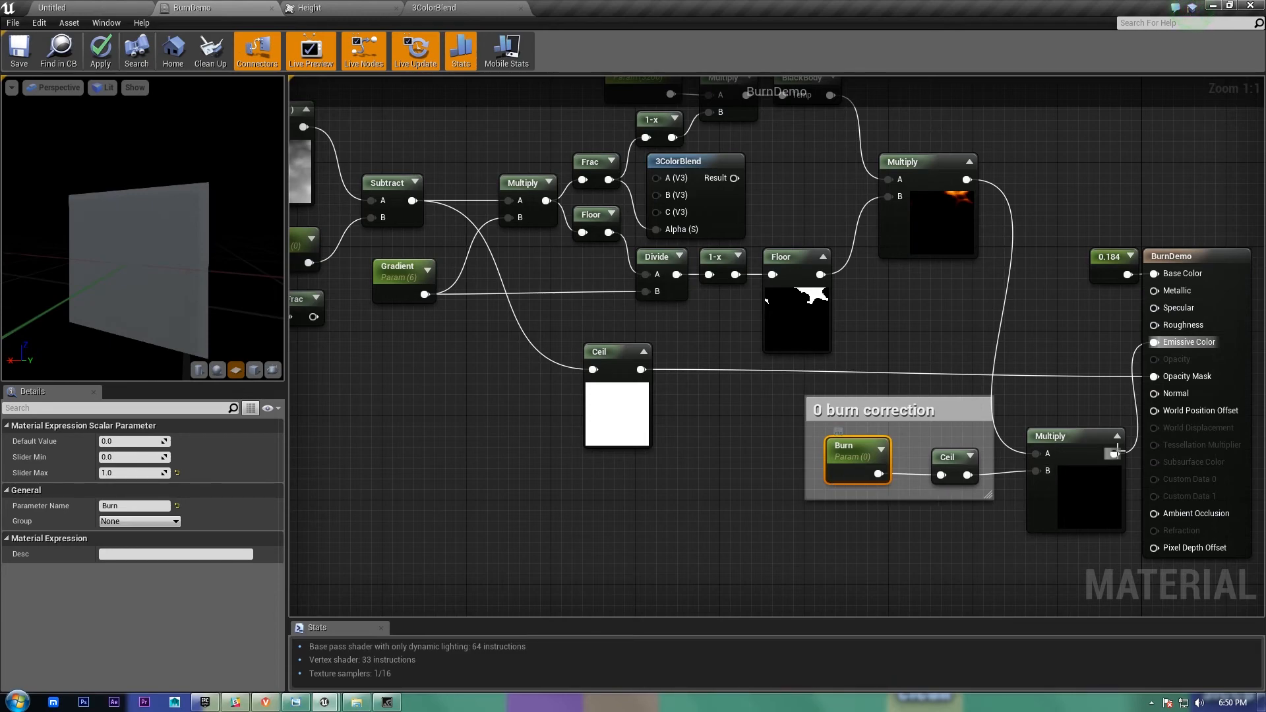
click(161, 442)
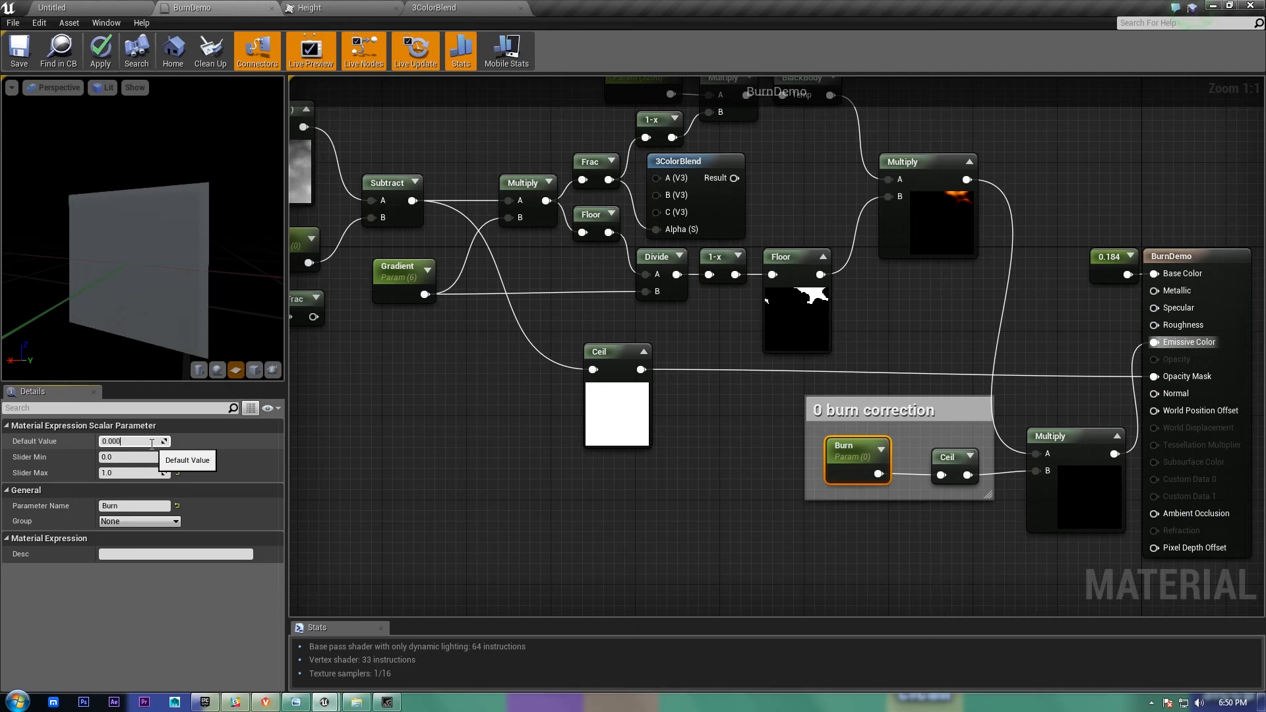
text(0.0002)
key(Return)
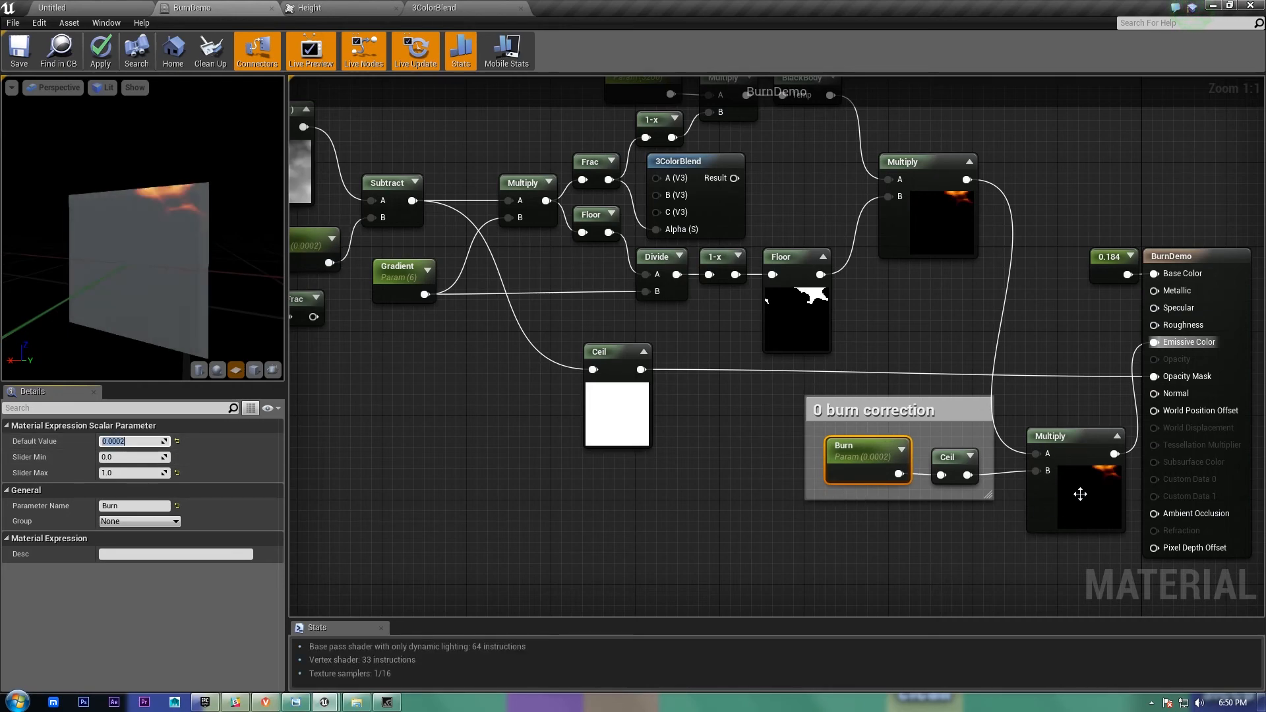
Step: Check the preview of the burn correction Ceil node, and collapse the previews of that node and the correction Multiply
click(969, 456)
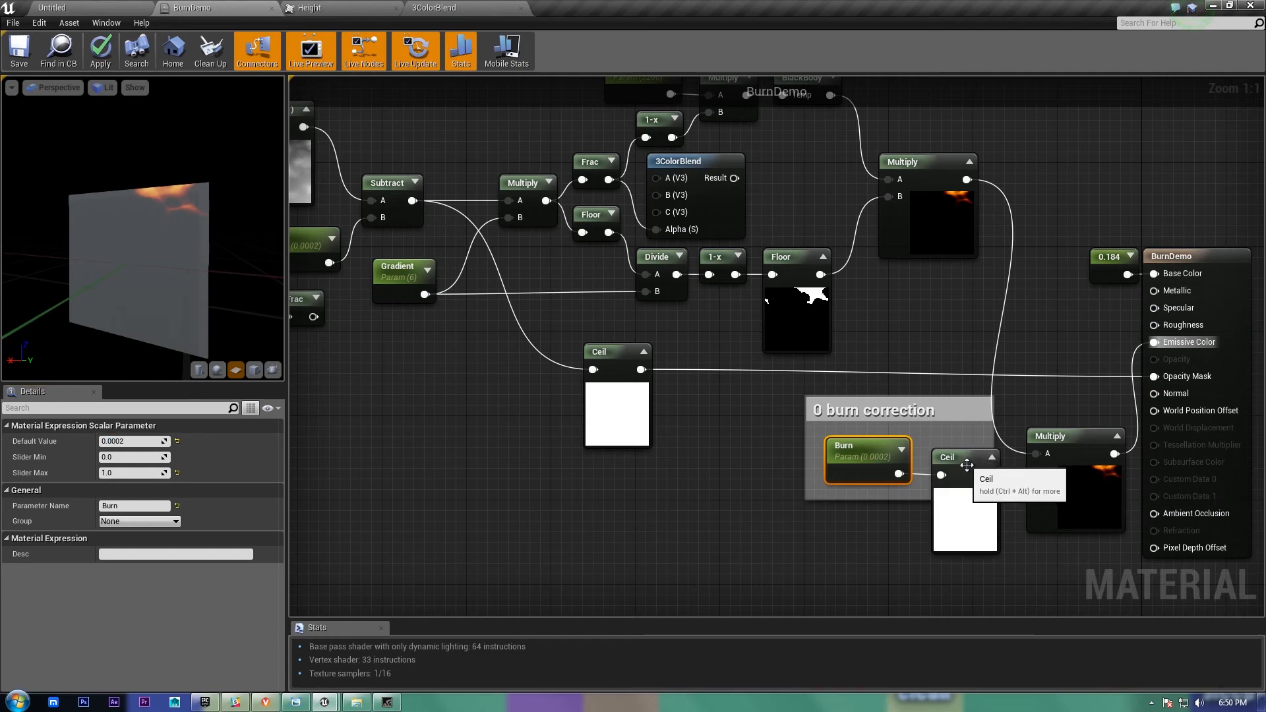
click(991, 459)
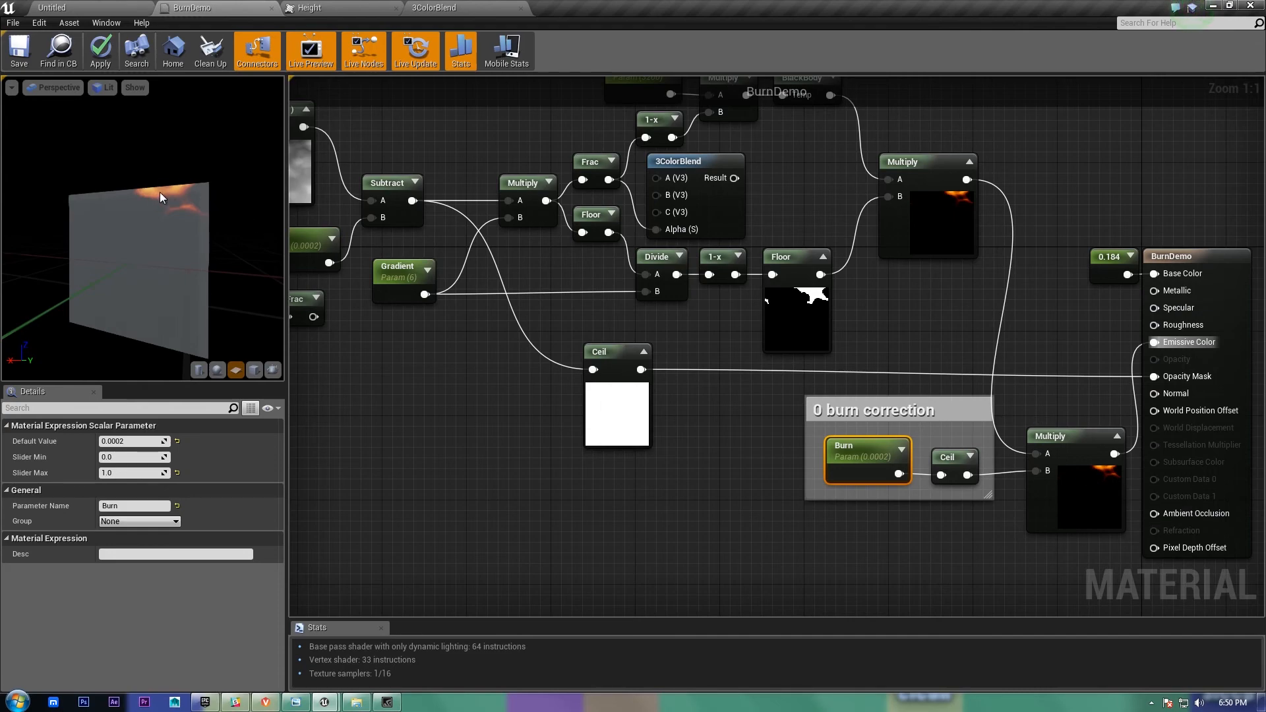
click(1118, 436)
Step: Review the If, 1-x and constant nodes in the Gradient Mixing group against the Ceil-based masking in the final network
scroll(897, 526, down, 4)
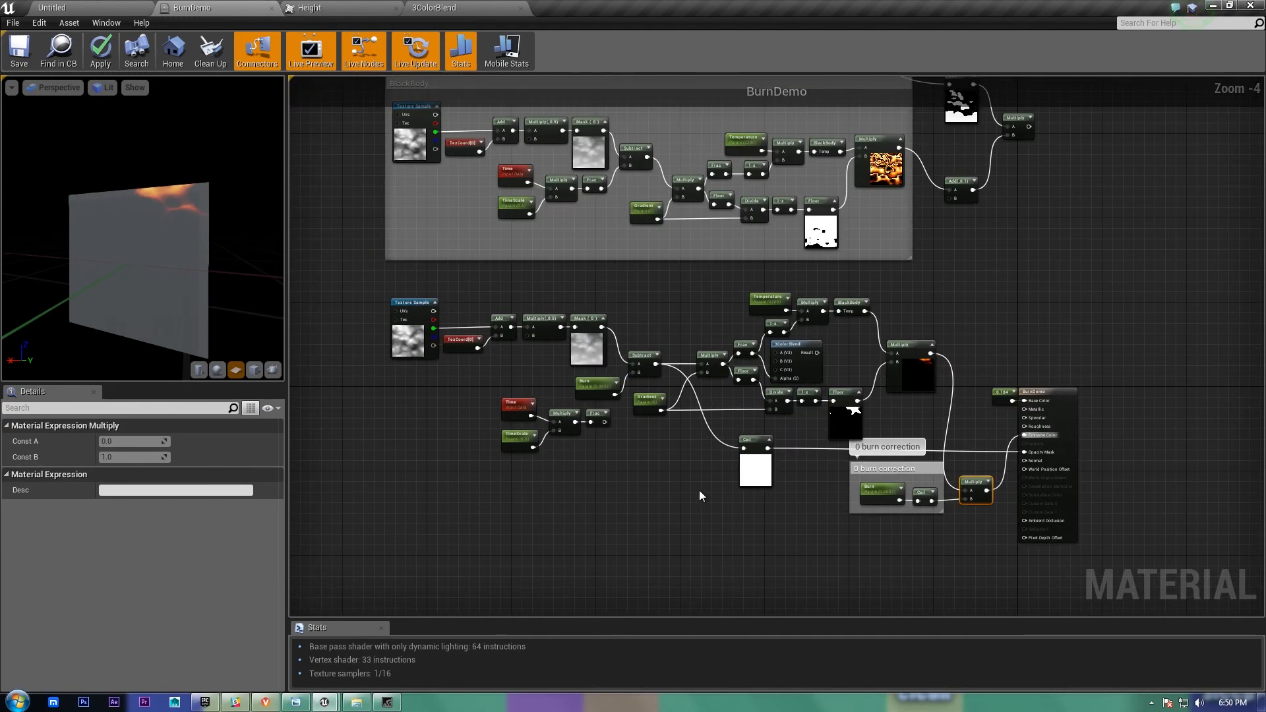
drag(805, 504, 1002, 451)
right_drag(1006, 269, 1035, 603)
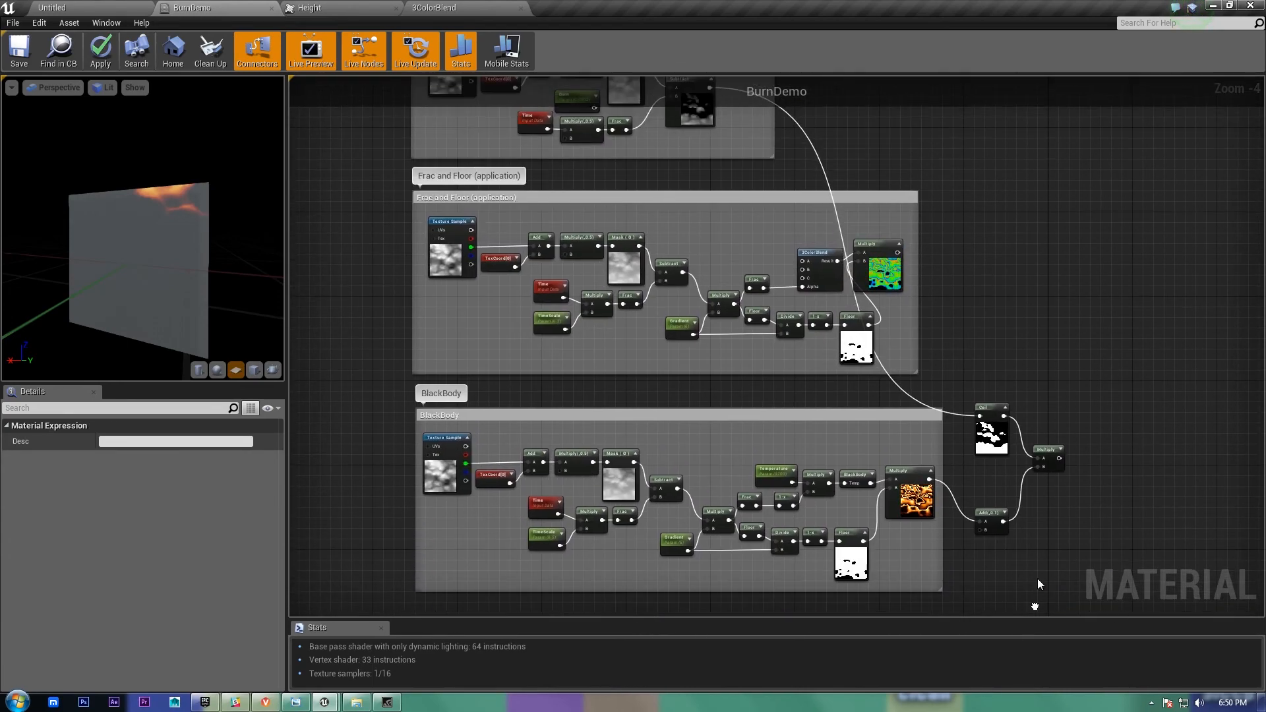
right_drag(1087, 225, 1096, 434)
right_drag(648, 107, 731, 260)
scroll(731, 260, up, 4)
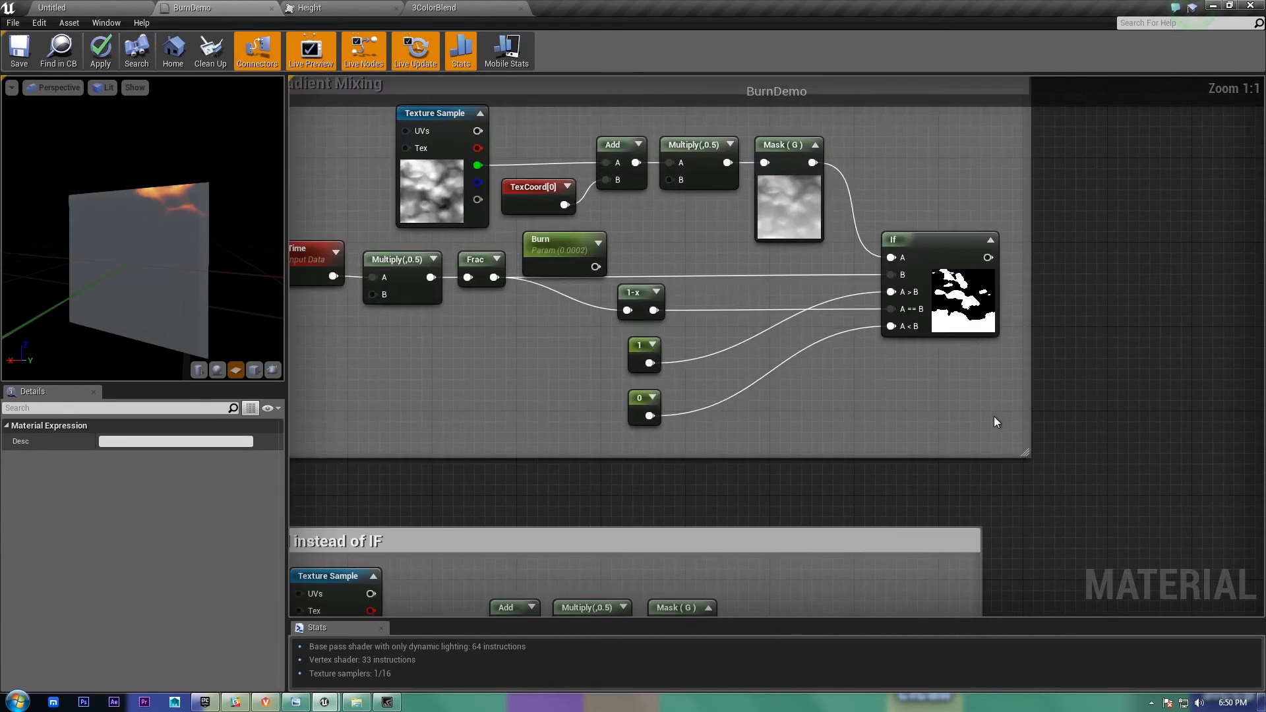
drag(798, 287, 653, 283)
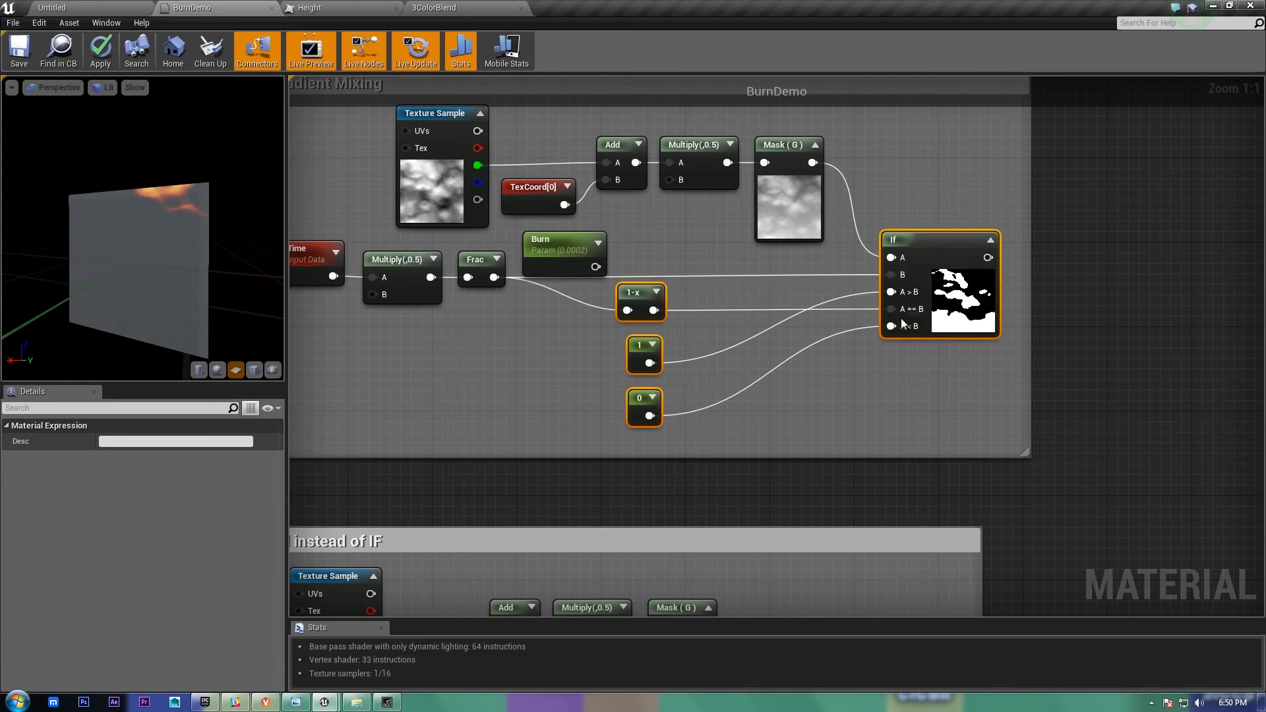
scroll(1007, 512, down, 6)
right_drag(1103, 523, 1026, 368)
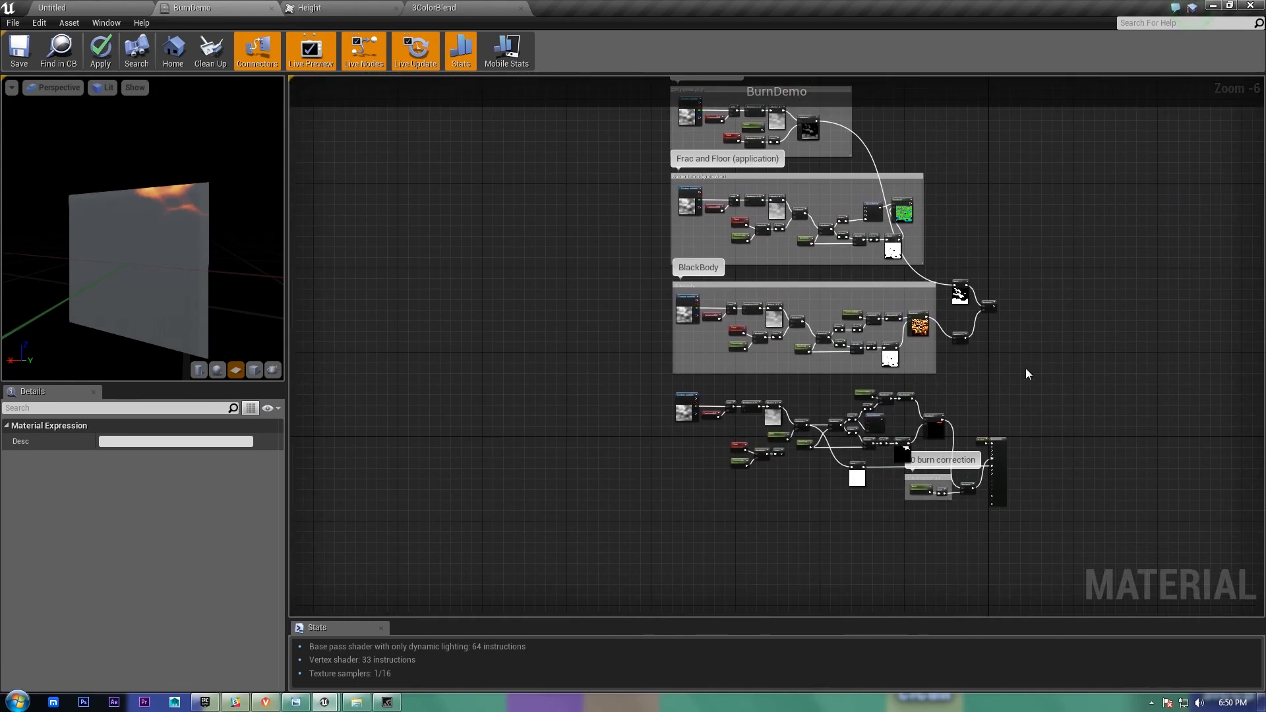
scroll(818, 492, up, 6)
right_drag(967, 526, 605, 521)
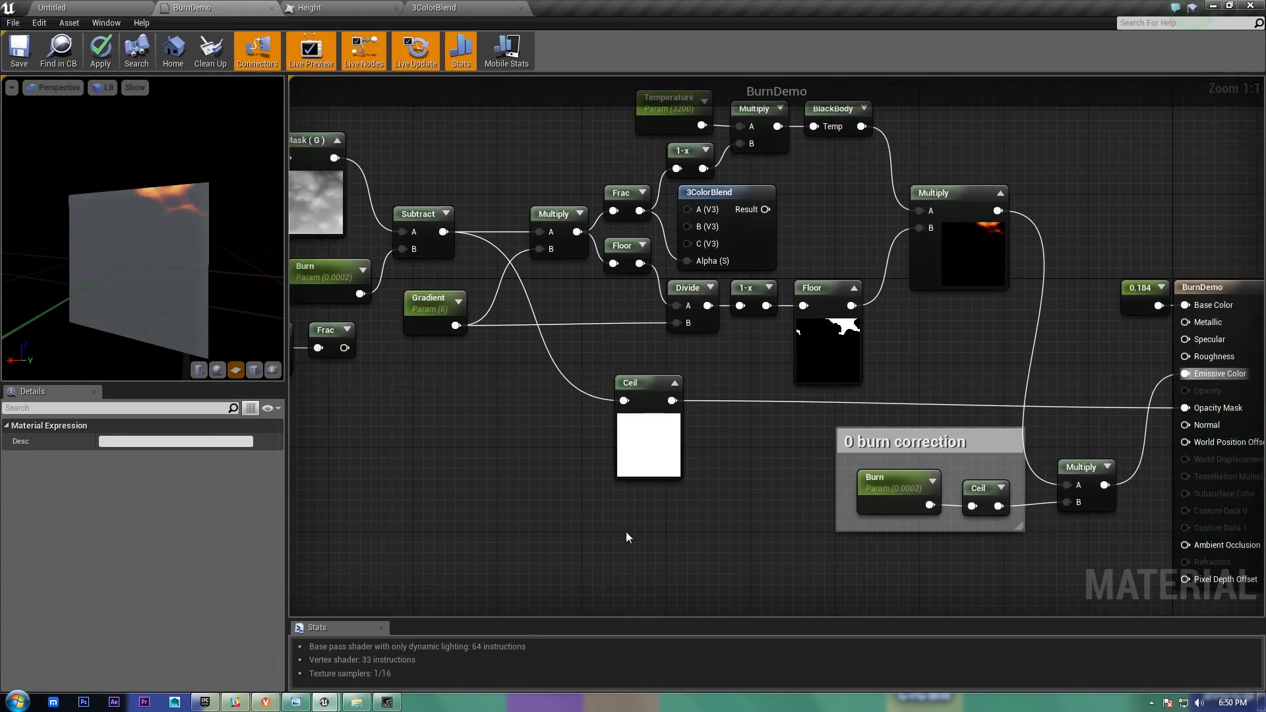
right_drag(789, 508, 663, 520)
click(663, 520)
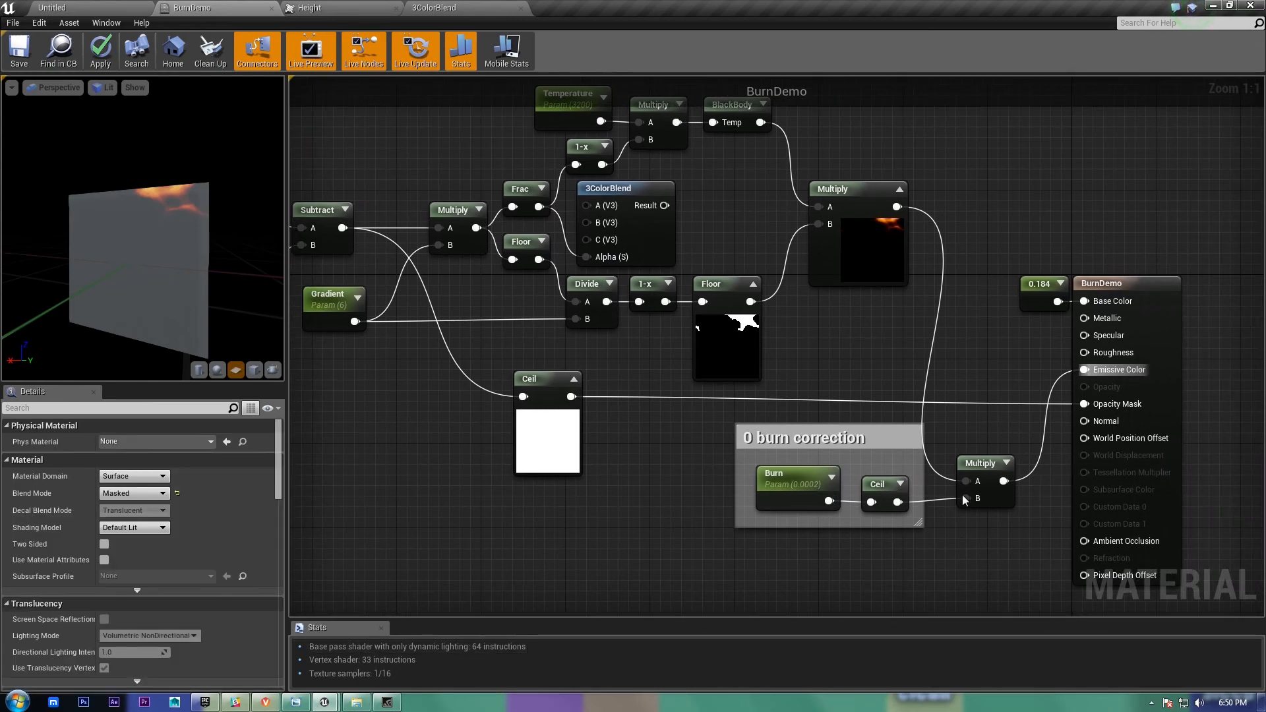
Step: Sweep the default value of the Burn parameter feeding the Subtract node up to 1 and settle it at about 0.303
right_drag(557, 440, 650, 462)
click(488, 336)
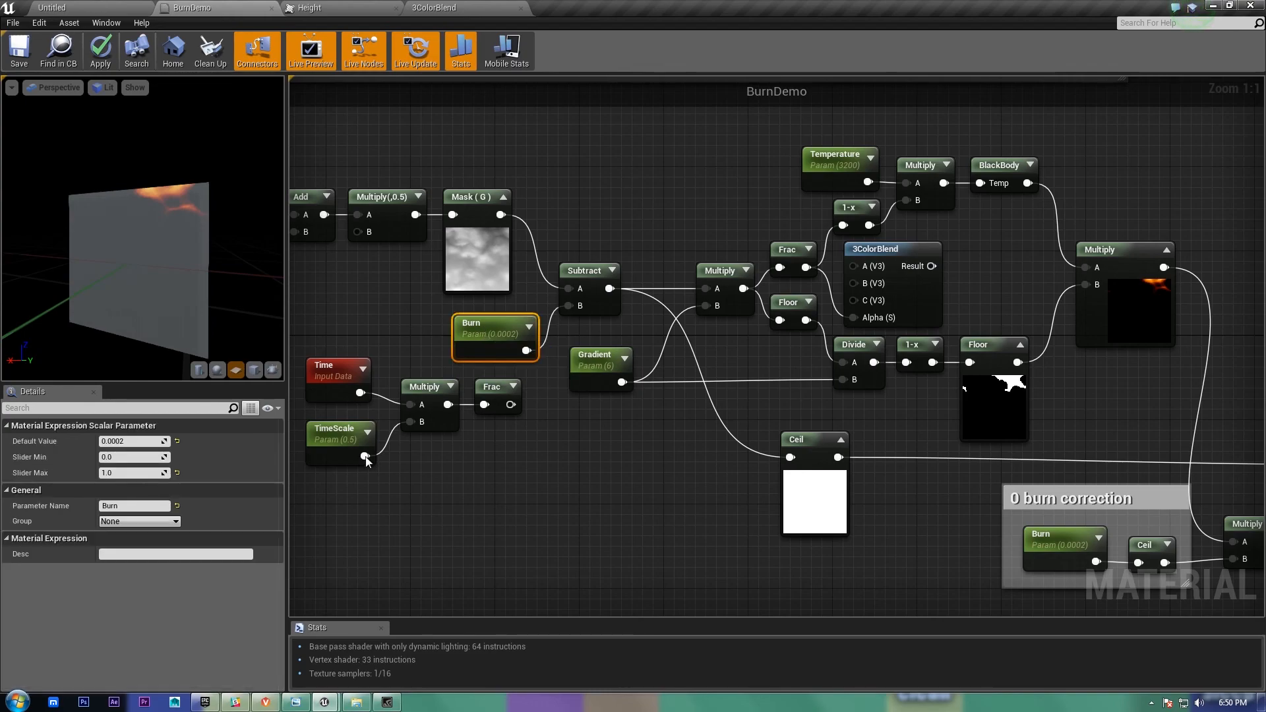
drag(104, 441, 235, 477)
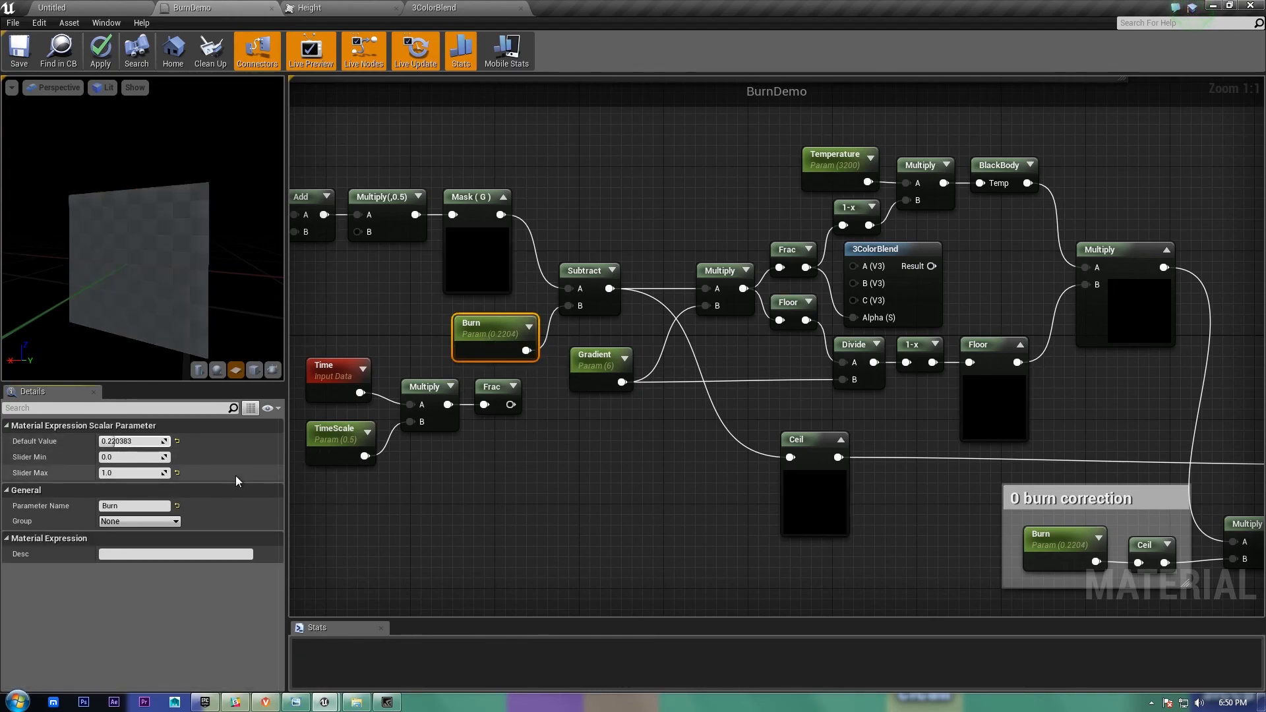
drag(161, 442, 185, 440)
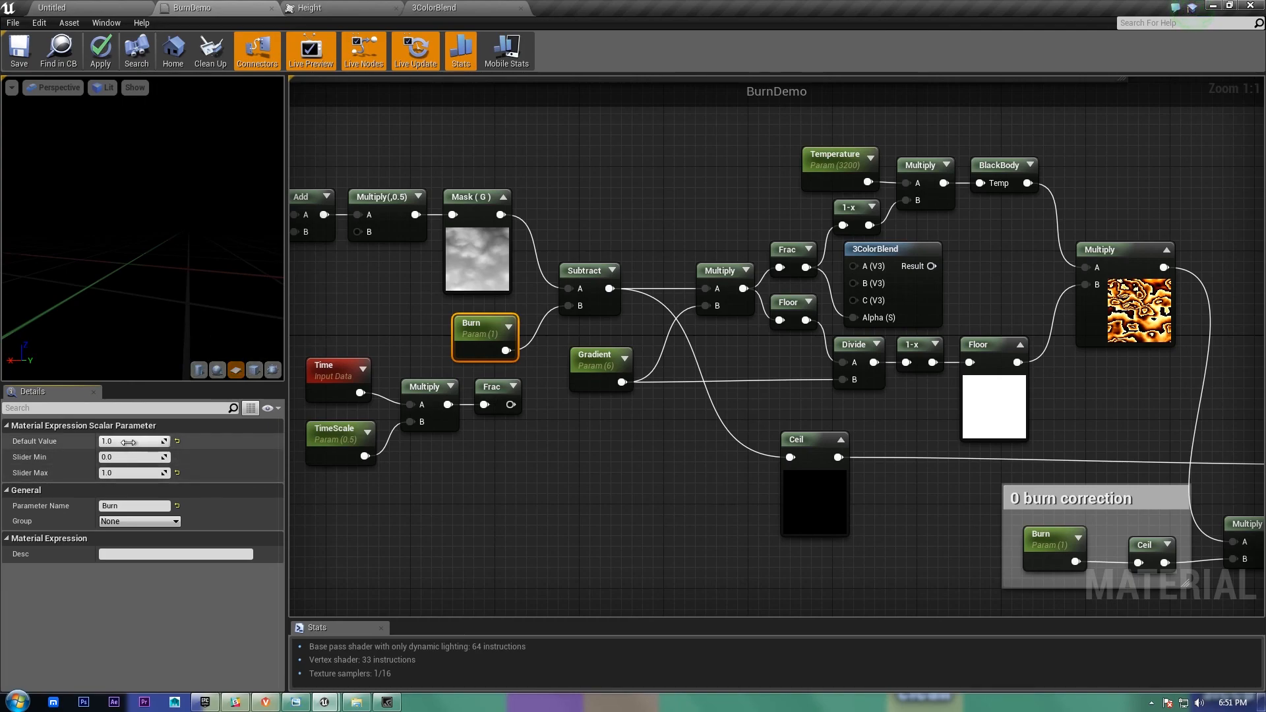
drag(121, 441, 149, 441)
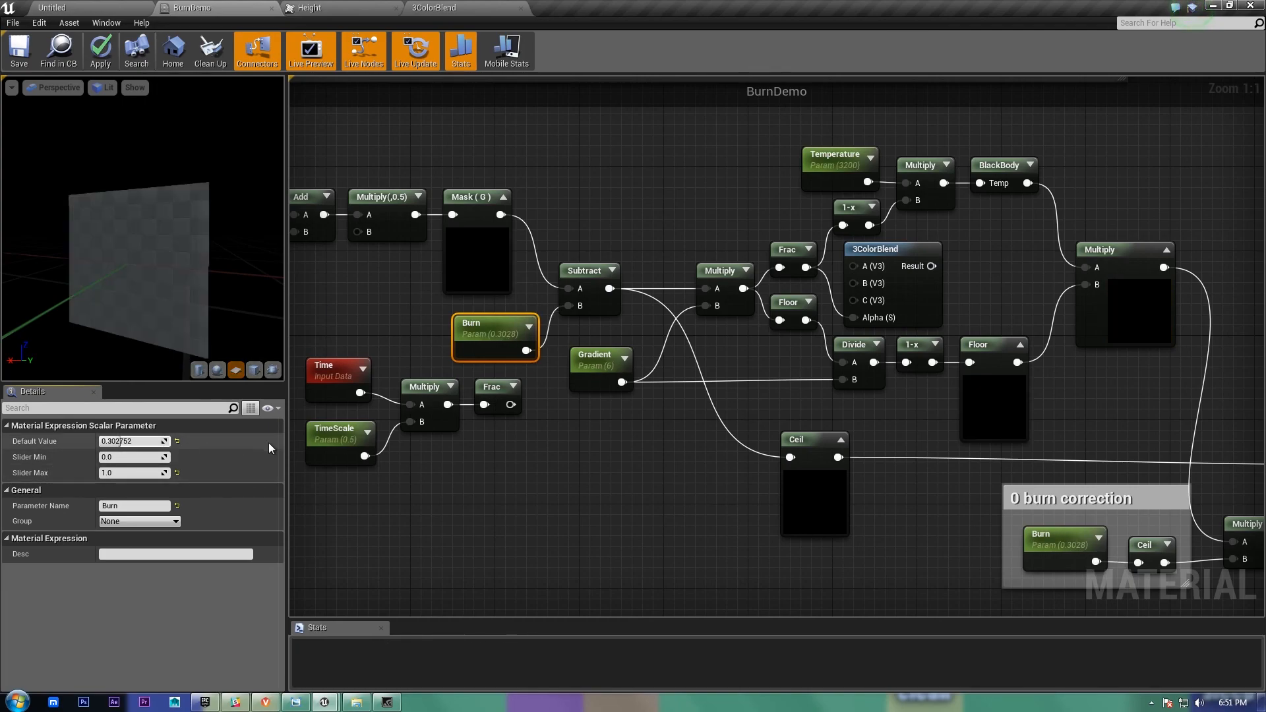
Step: Set the default value of the Gradient parameter in the final network to 1
click(596, 361)
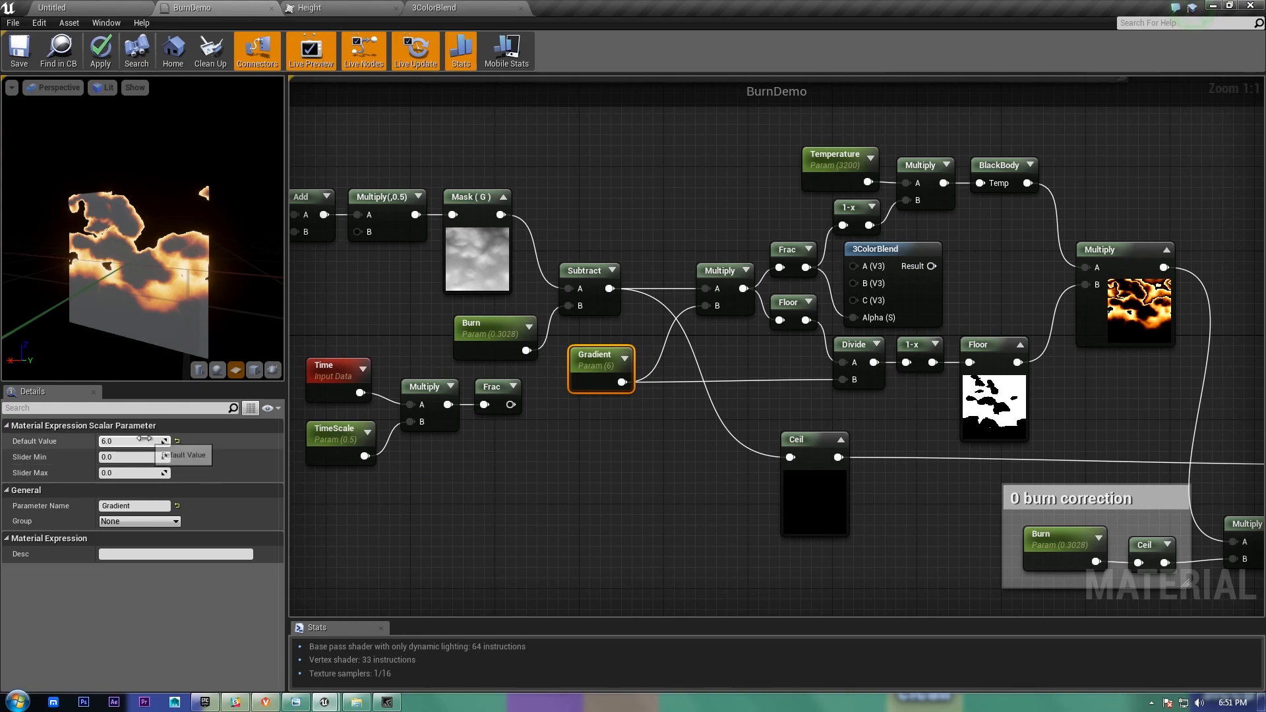
text(1)
key(Tab)
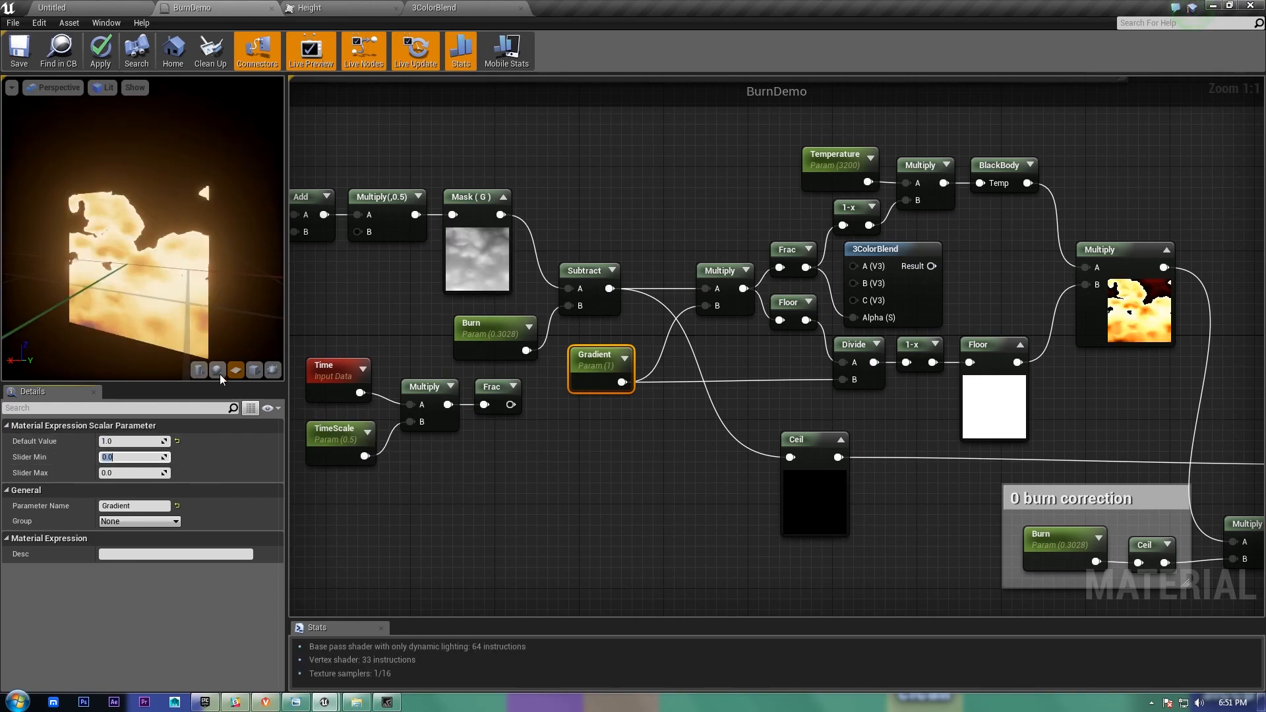
Step: Set the Gradient parameter's default value to 24 and inspect the burn edges on the preview plane
click(139, 440)
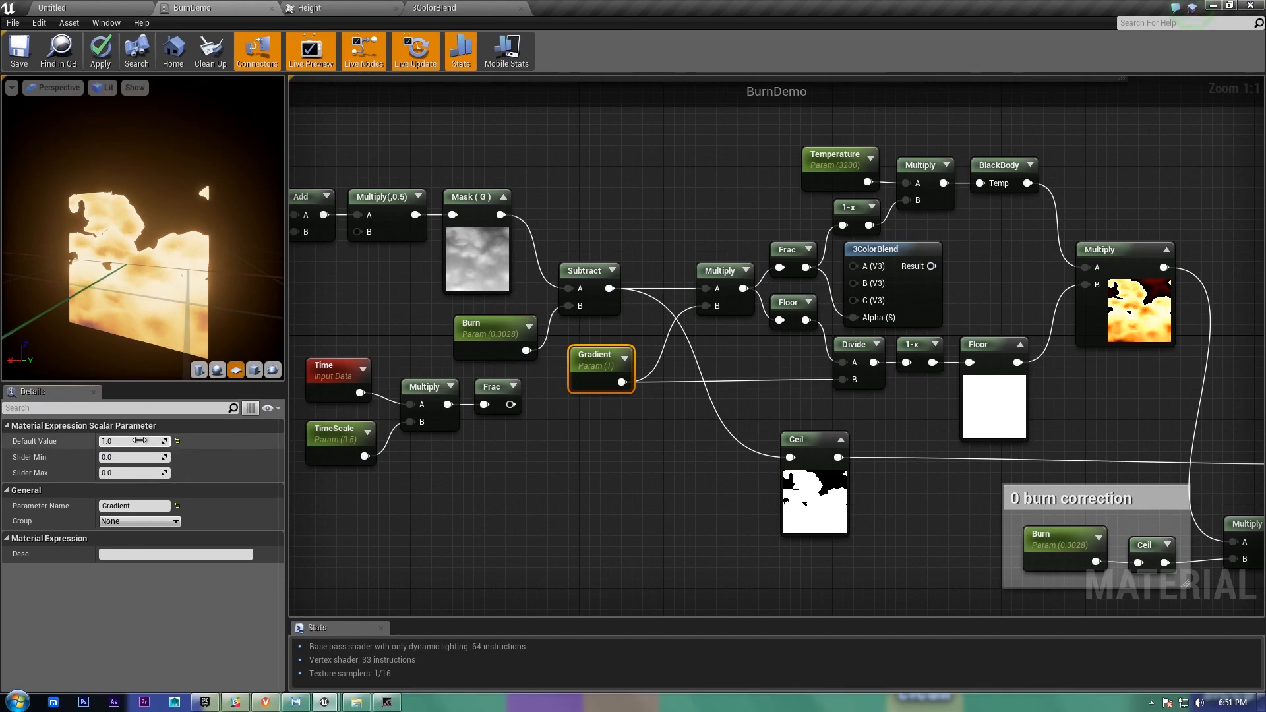
key(Return)
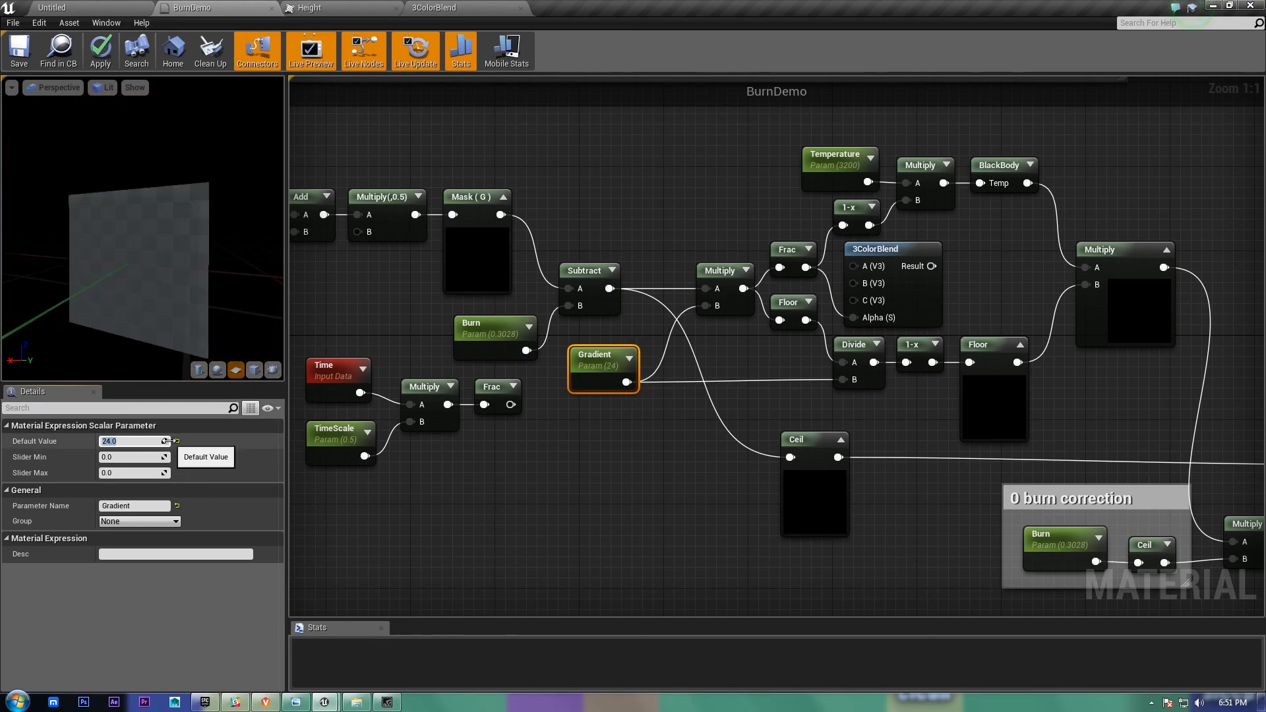
right_drag(165, 277, 159, 233)
right_drag(174, 190, 234, 319)
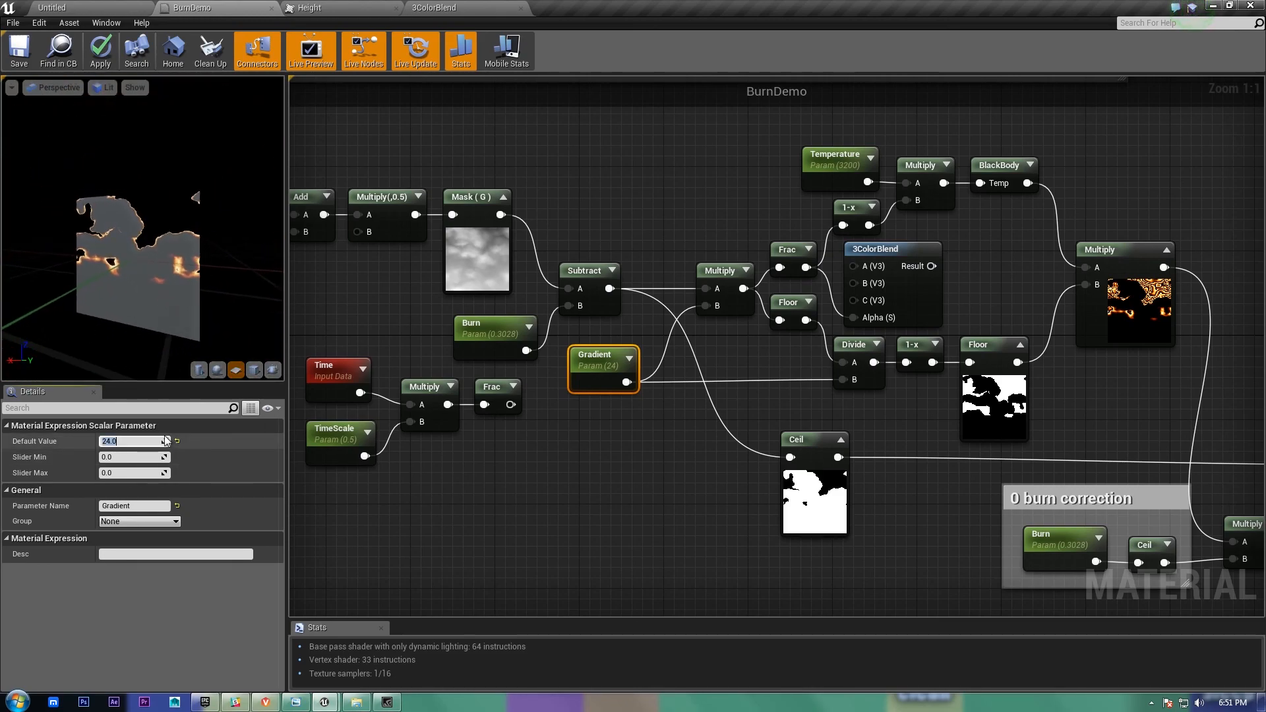
Step: Set the Gradient parameter's default value to 12
text(12)
key(Return)
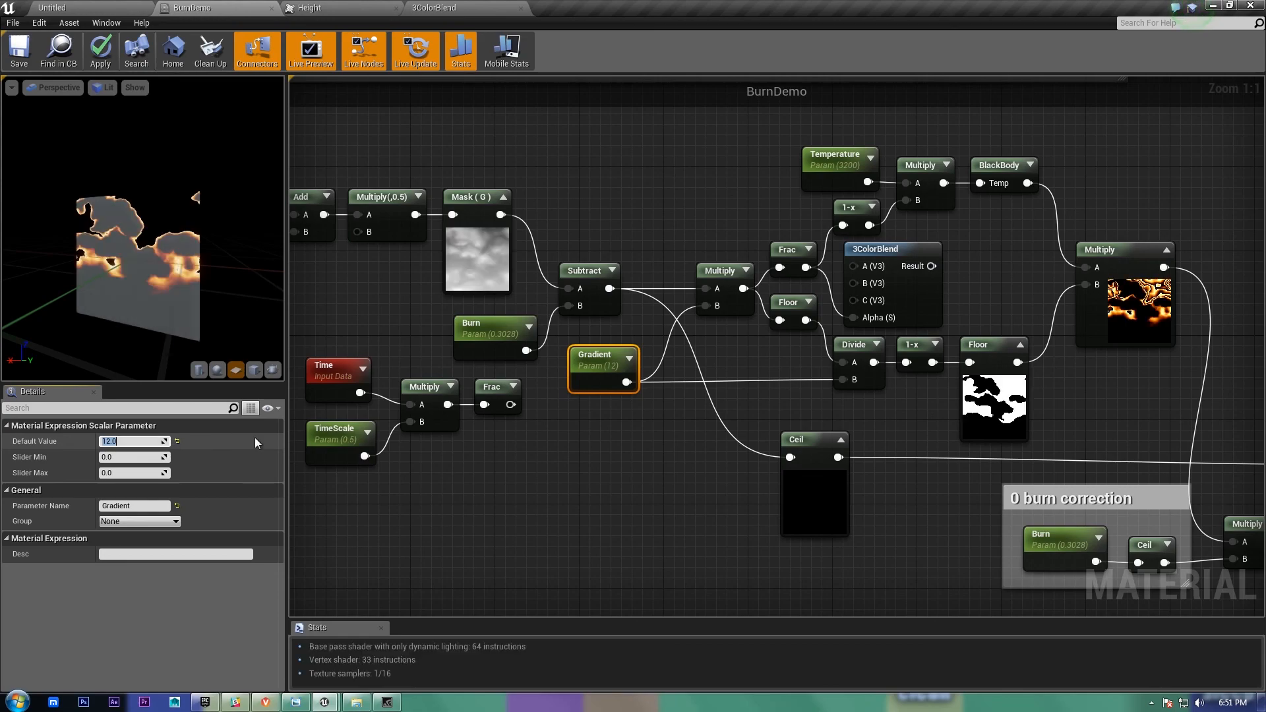
scroll(607, 550, down, 3)
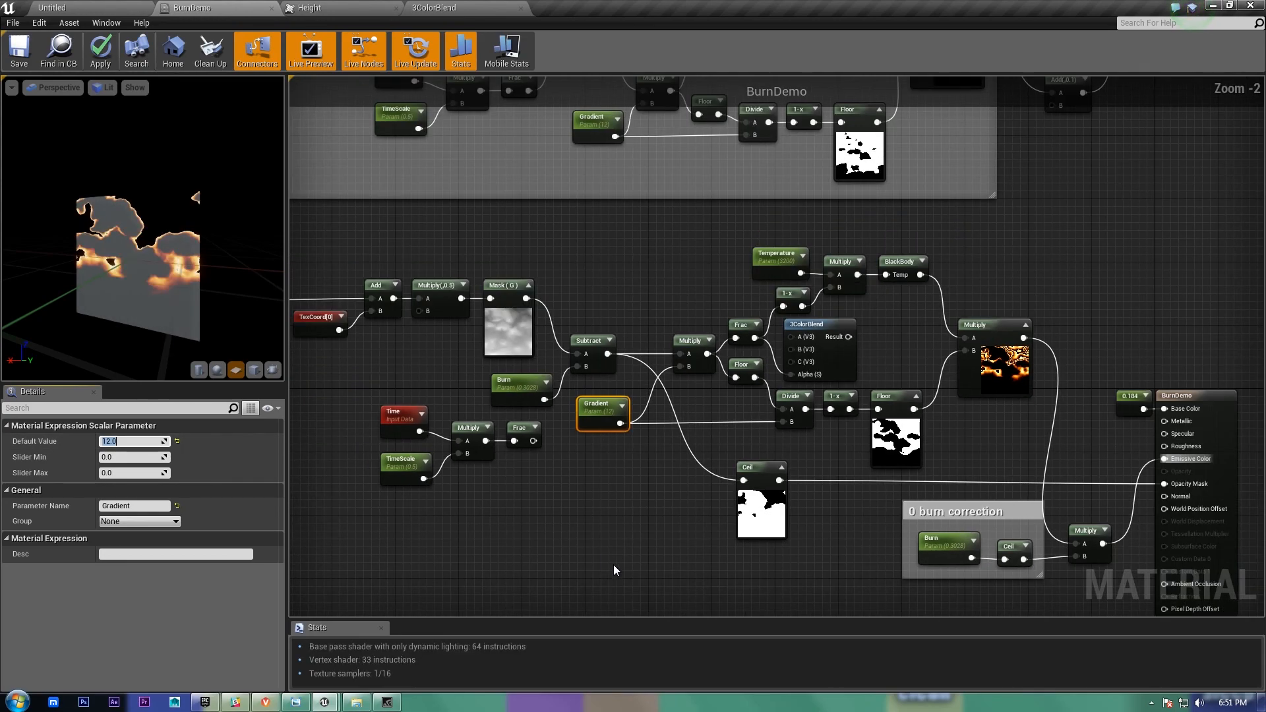